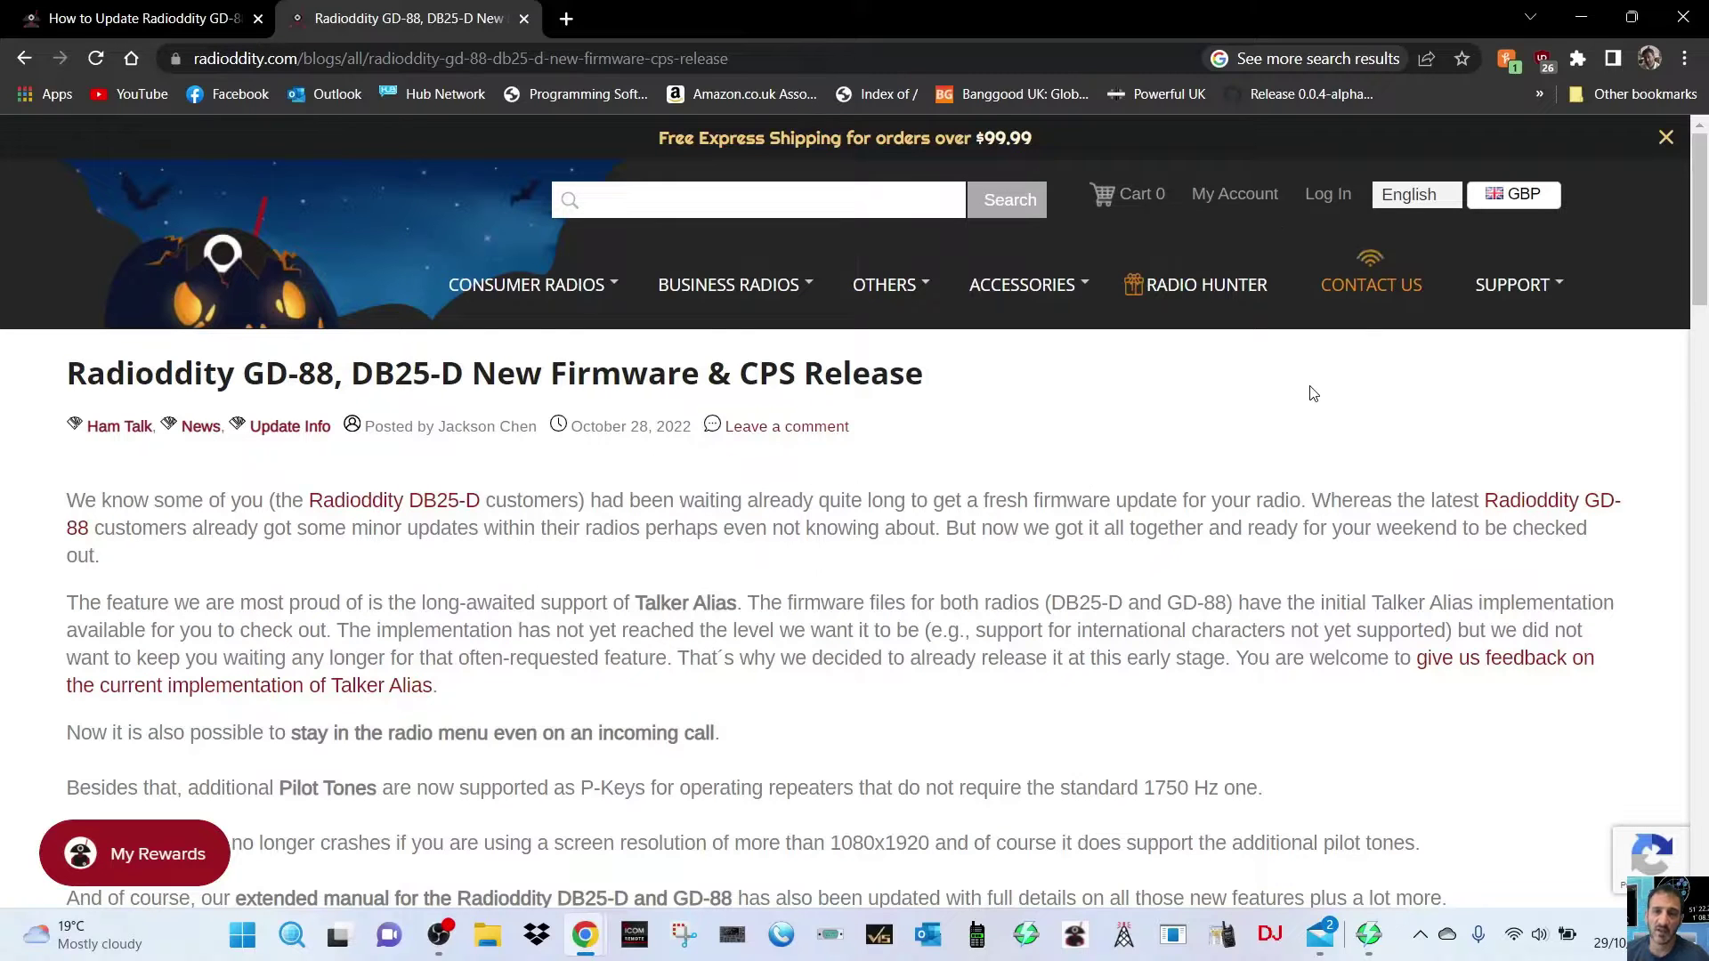
Step: Scroll through the GD-88 and DB25-D firmware release notes blog post
scroll(1310, 392, "down", 1)
scroll(1310, 392, "up", 1)
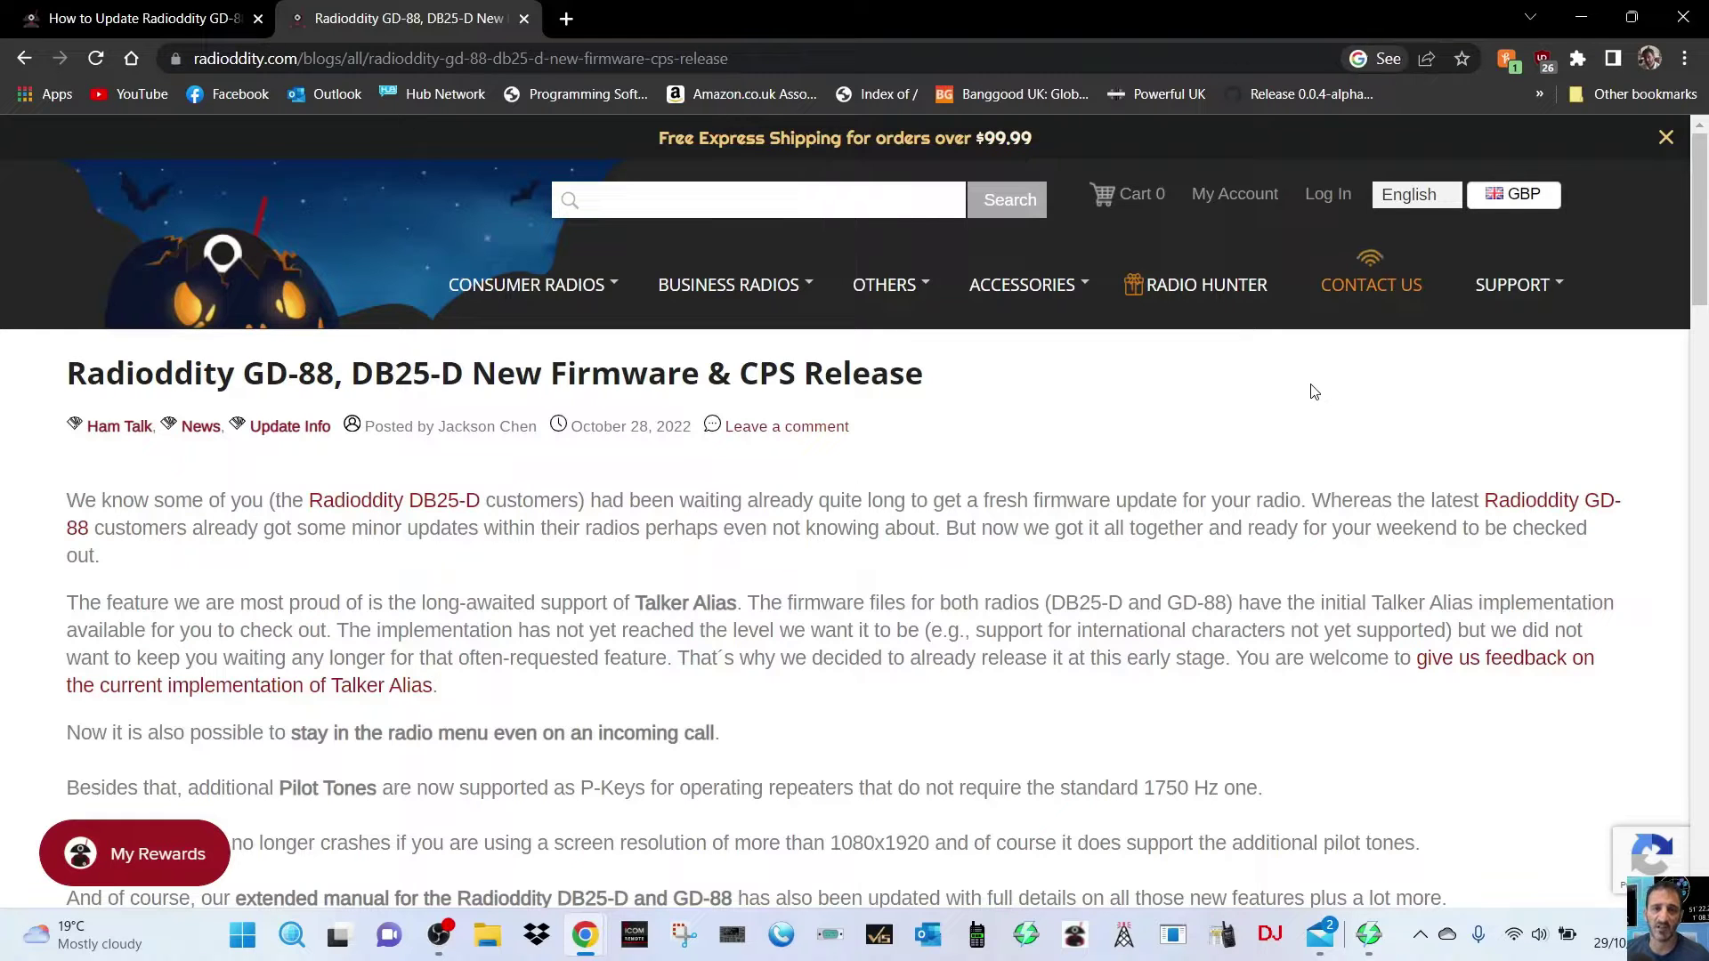
scroll(1343, 451, "down", 4)
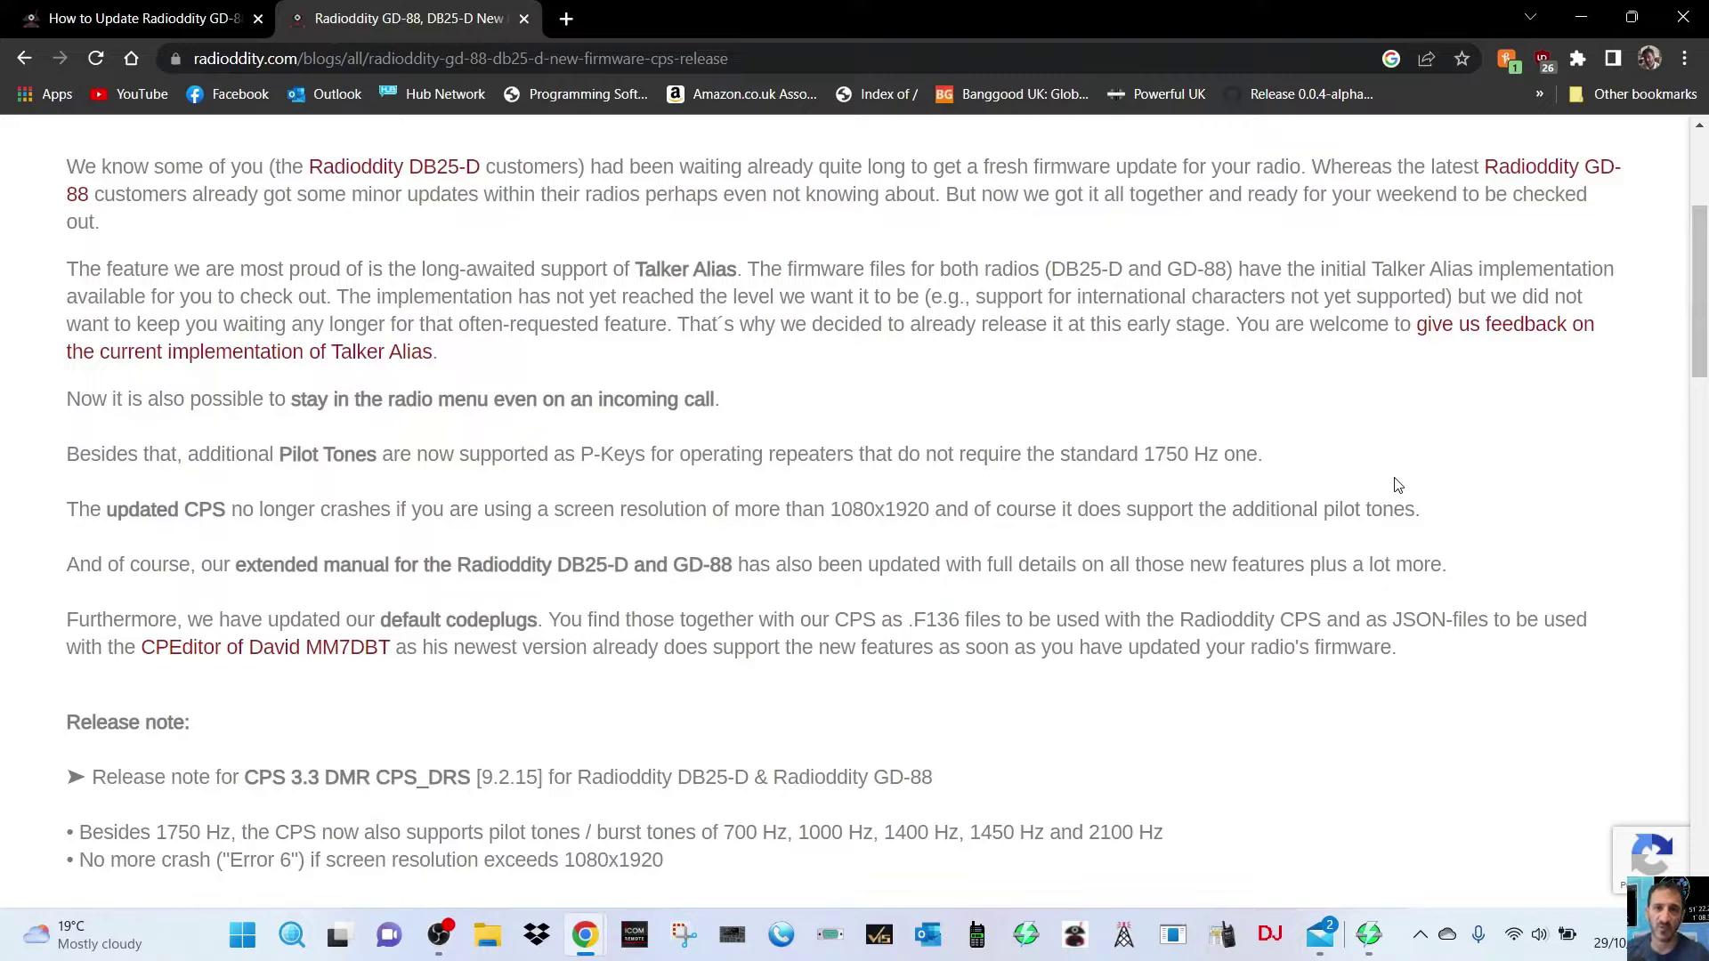
scroll(1506, 451, "down", 1)
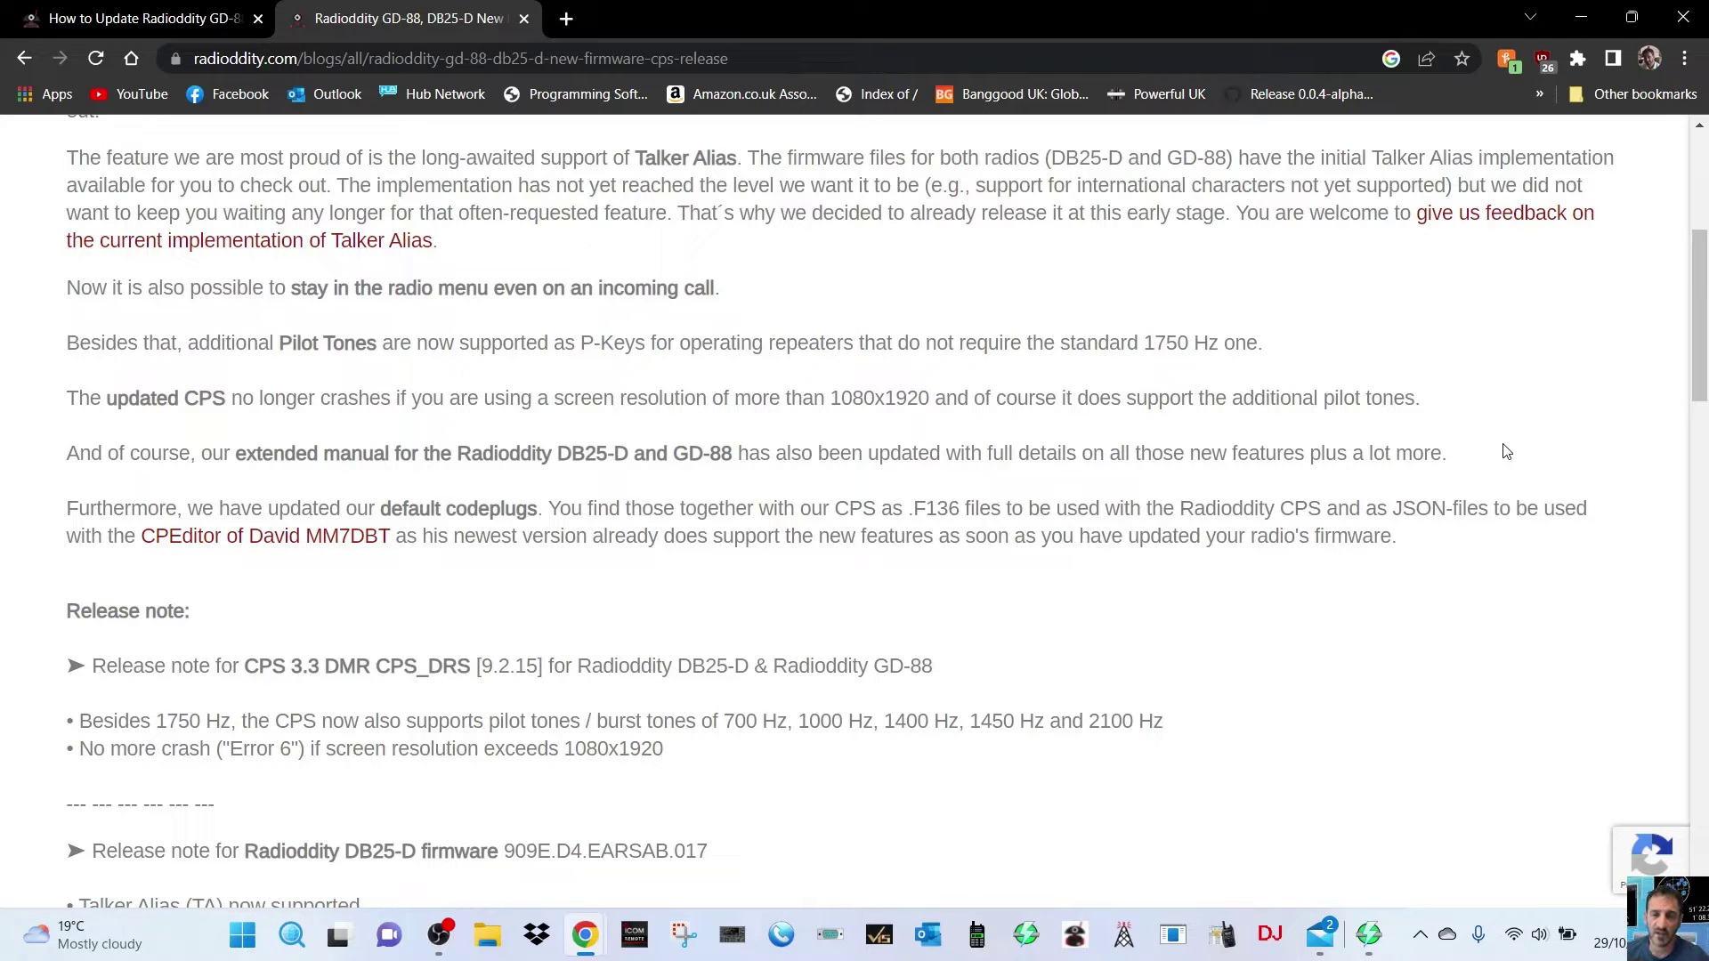
scroll(1506, 451, "down", 1)
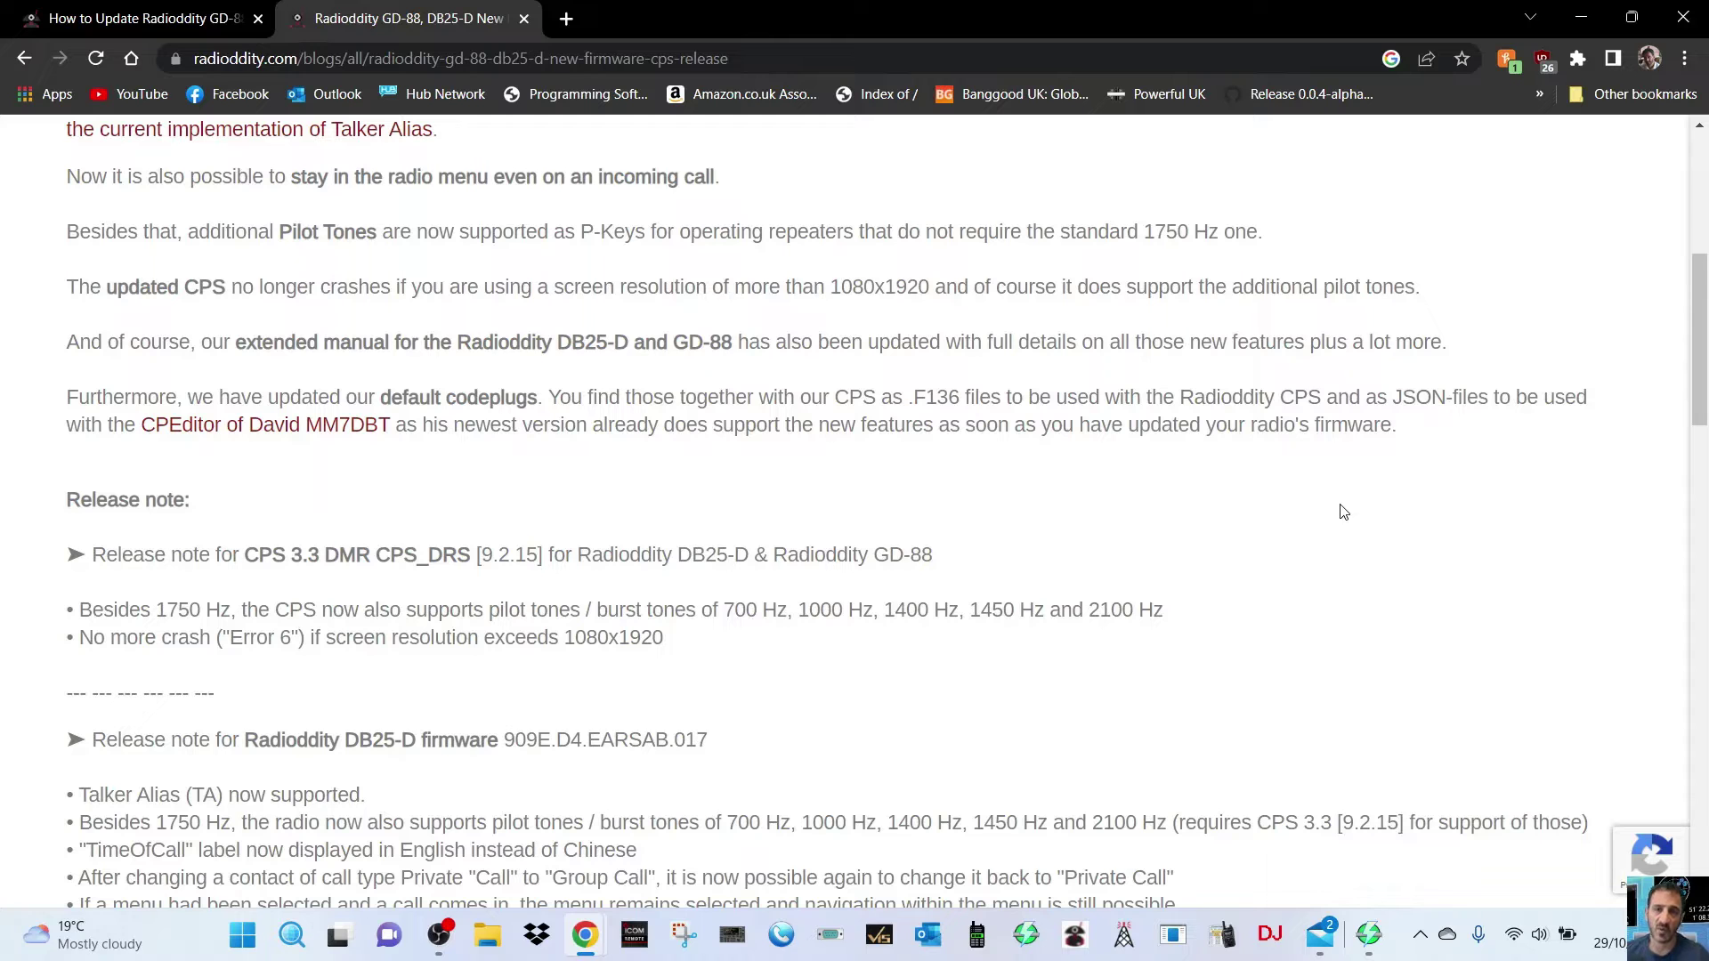
scroll(1343, 512, "down", 3)
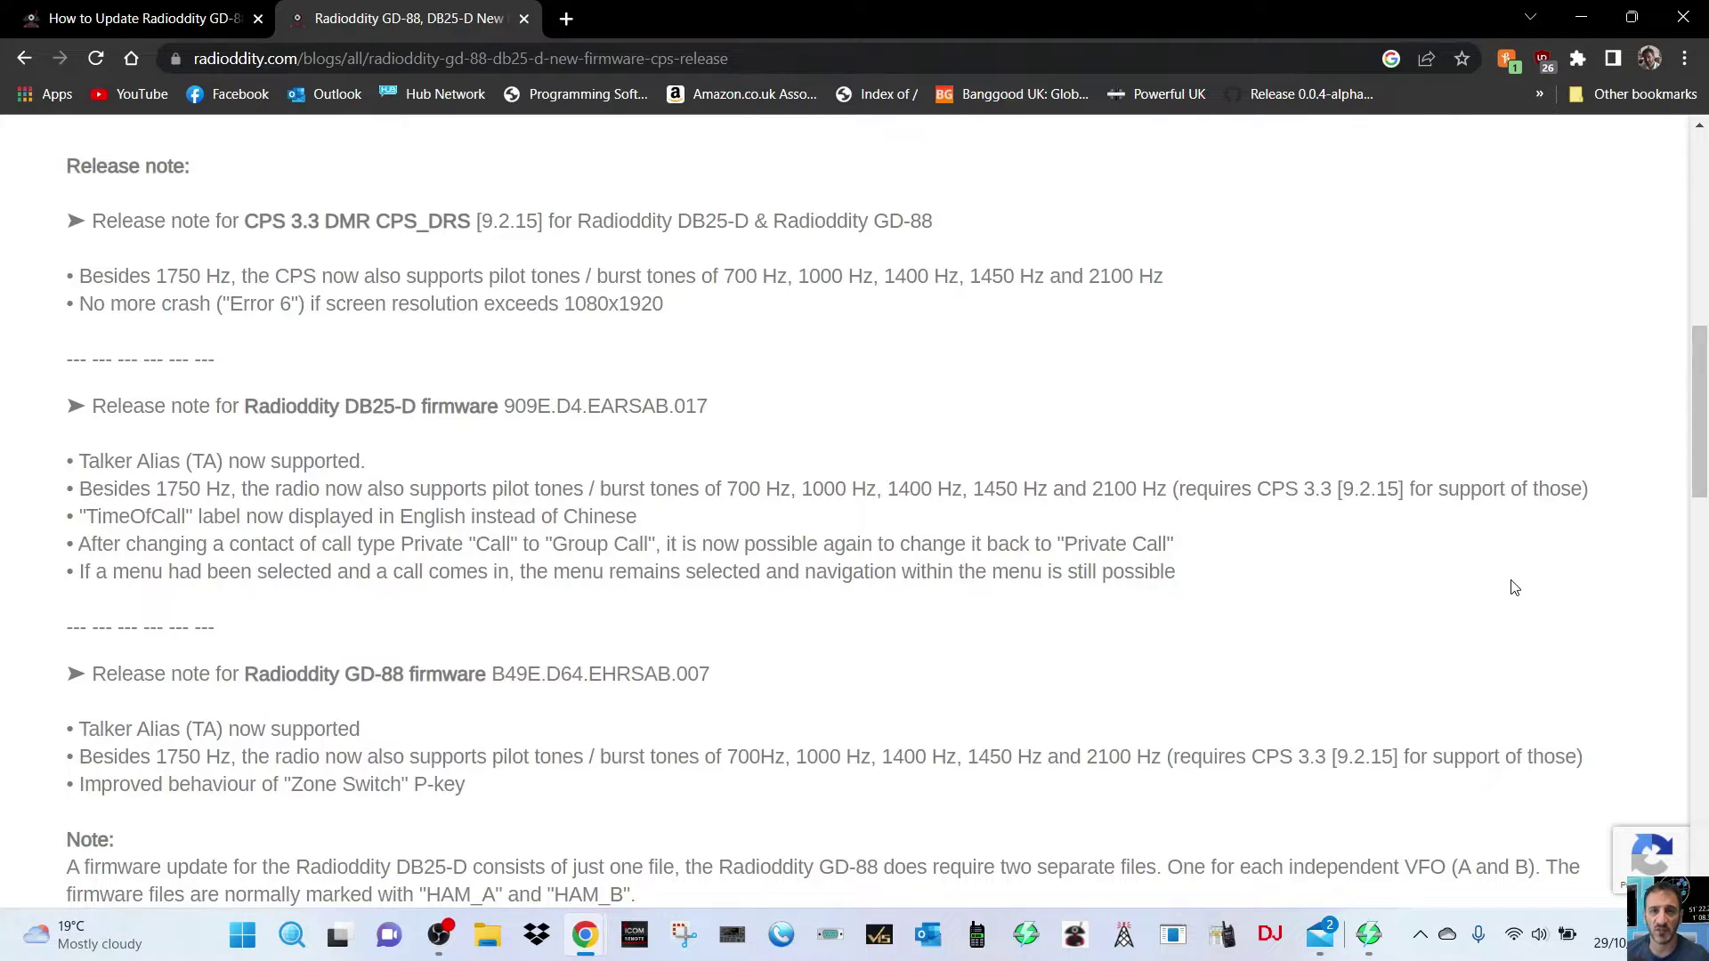
scroll(1514, 588, "down", 1)
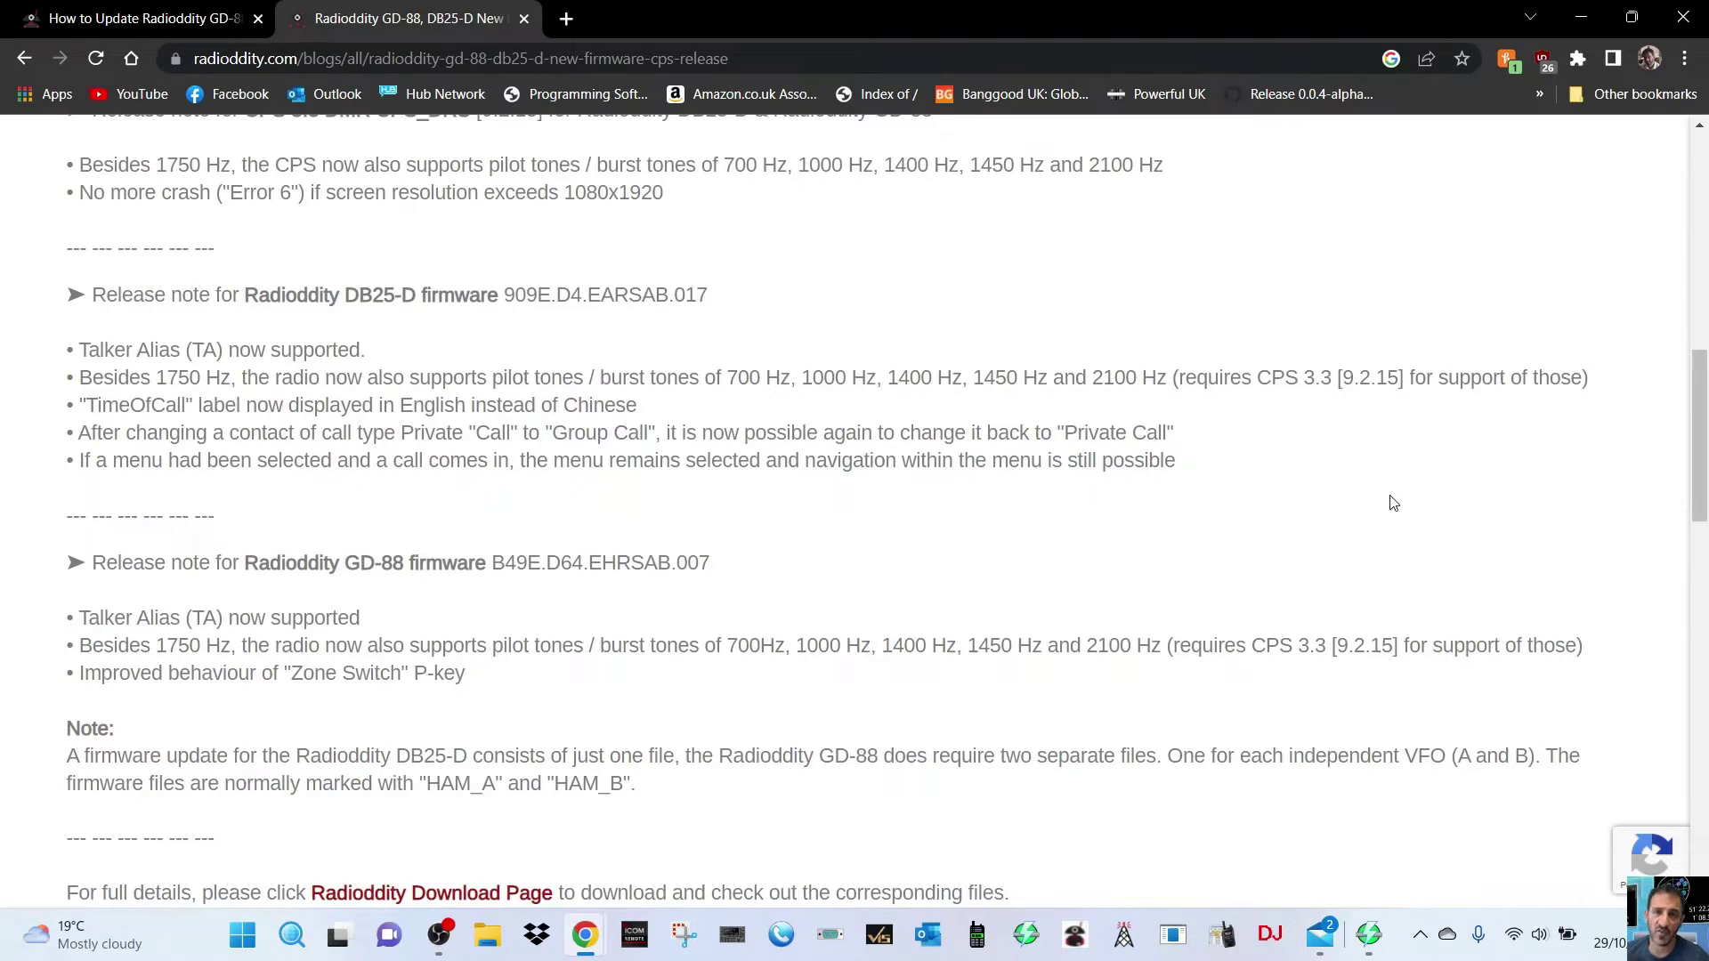
scroll(1392, 503, "down", 1)
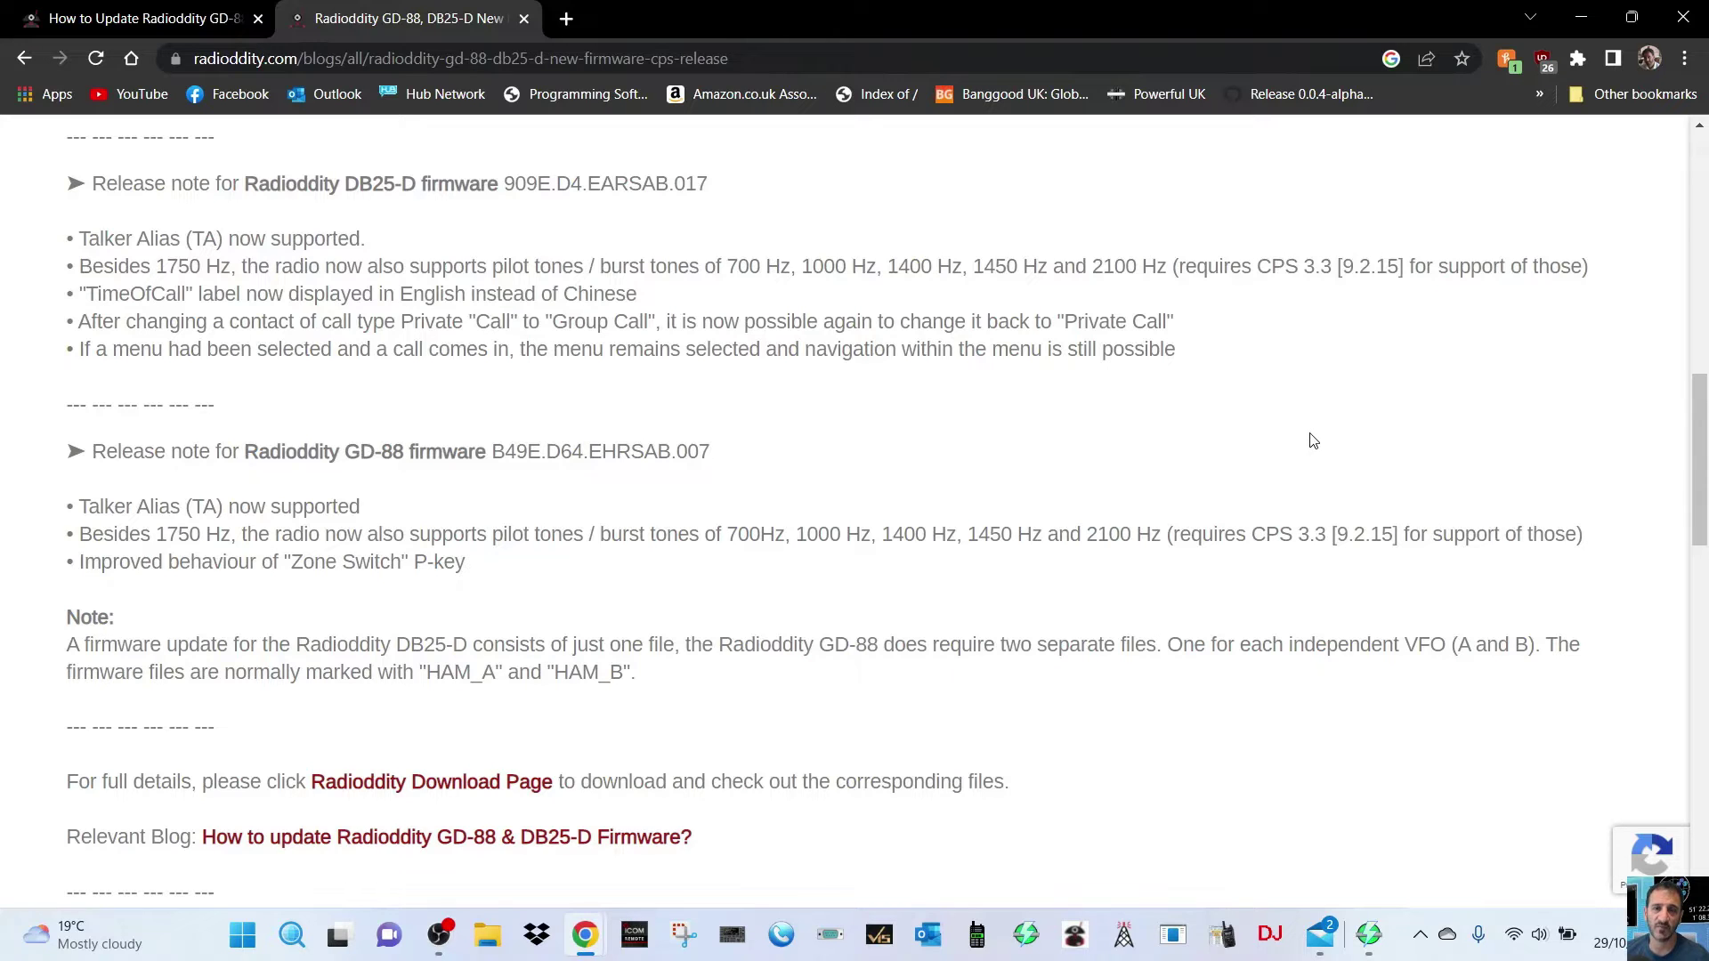
scroll(1313, 441, "down", 3)
scroll(1312, 453, "up", 15)
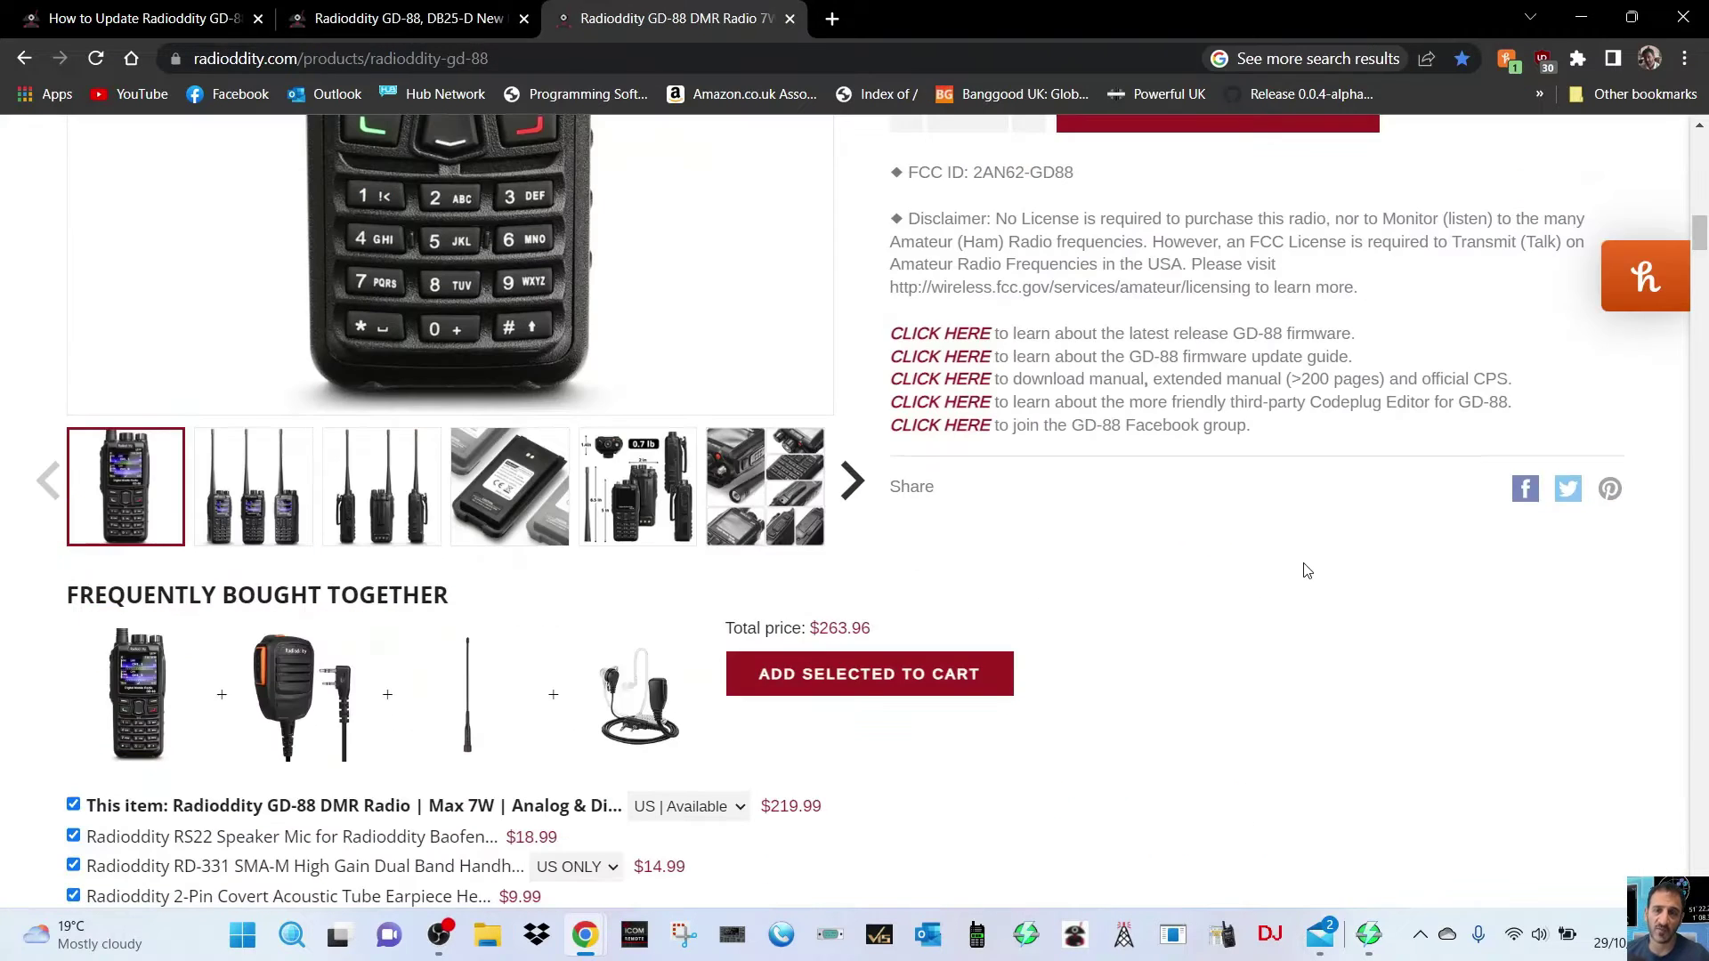
Step: Open the latest GD-88 firmware release article from the first CLICK HERE link
scroll(1335, 616, "up", 5)
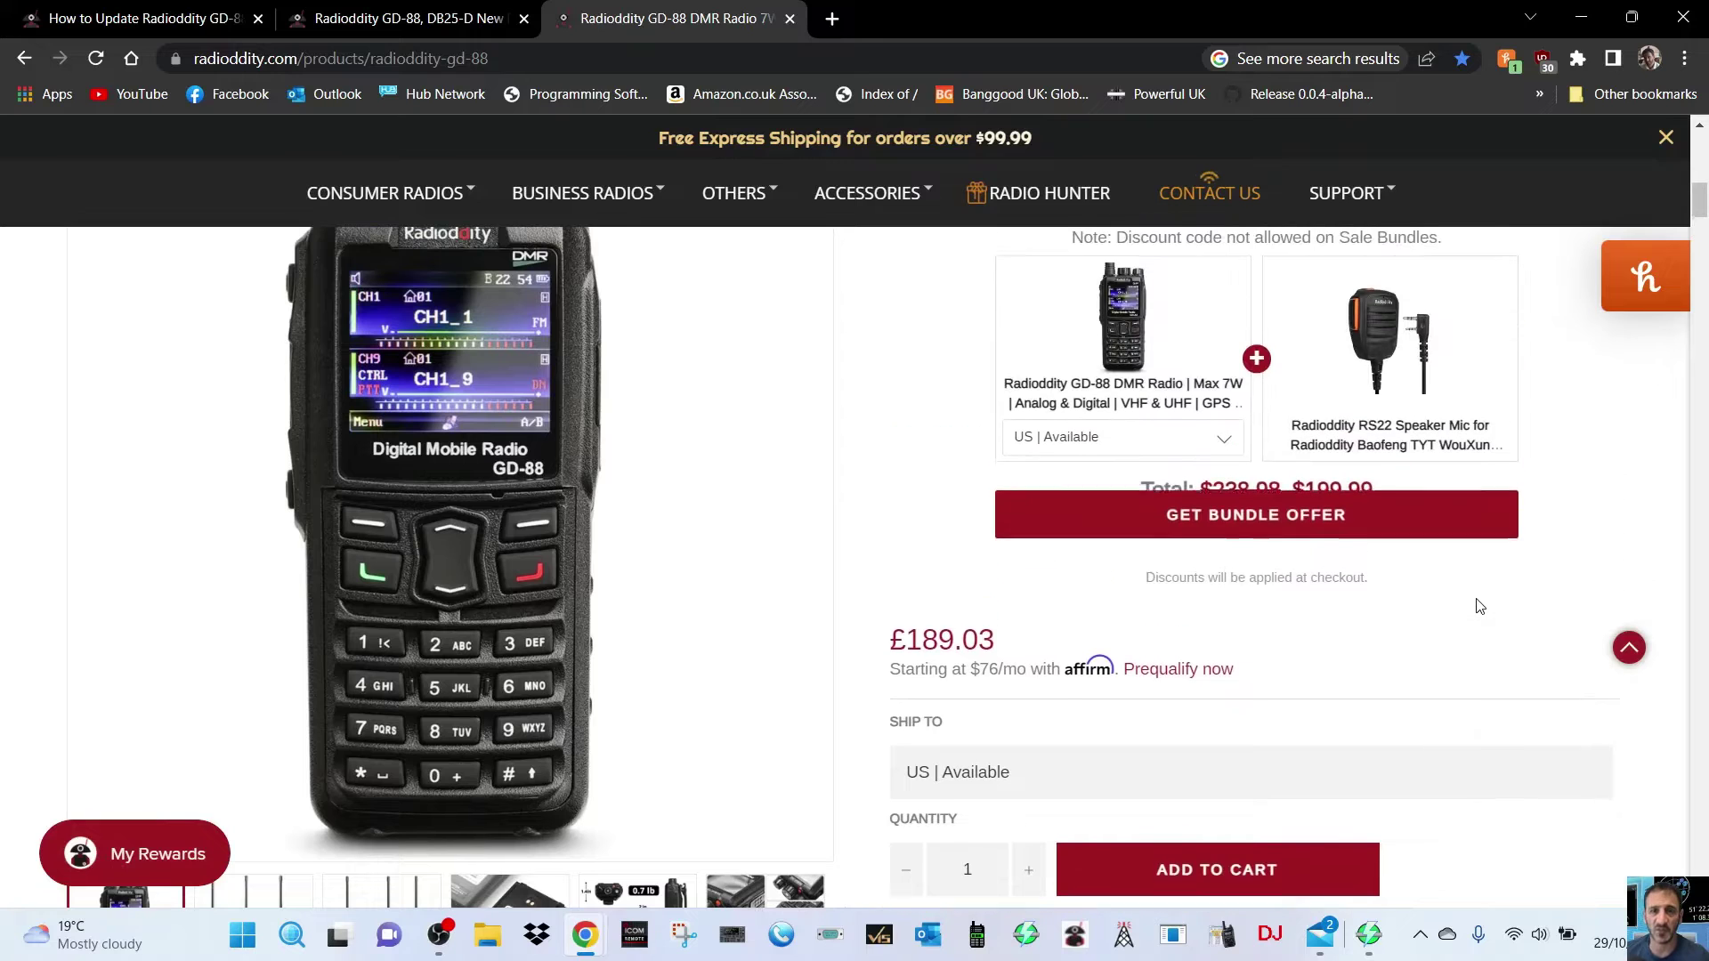
scroll(1466, 592, "down", 5)
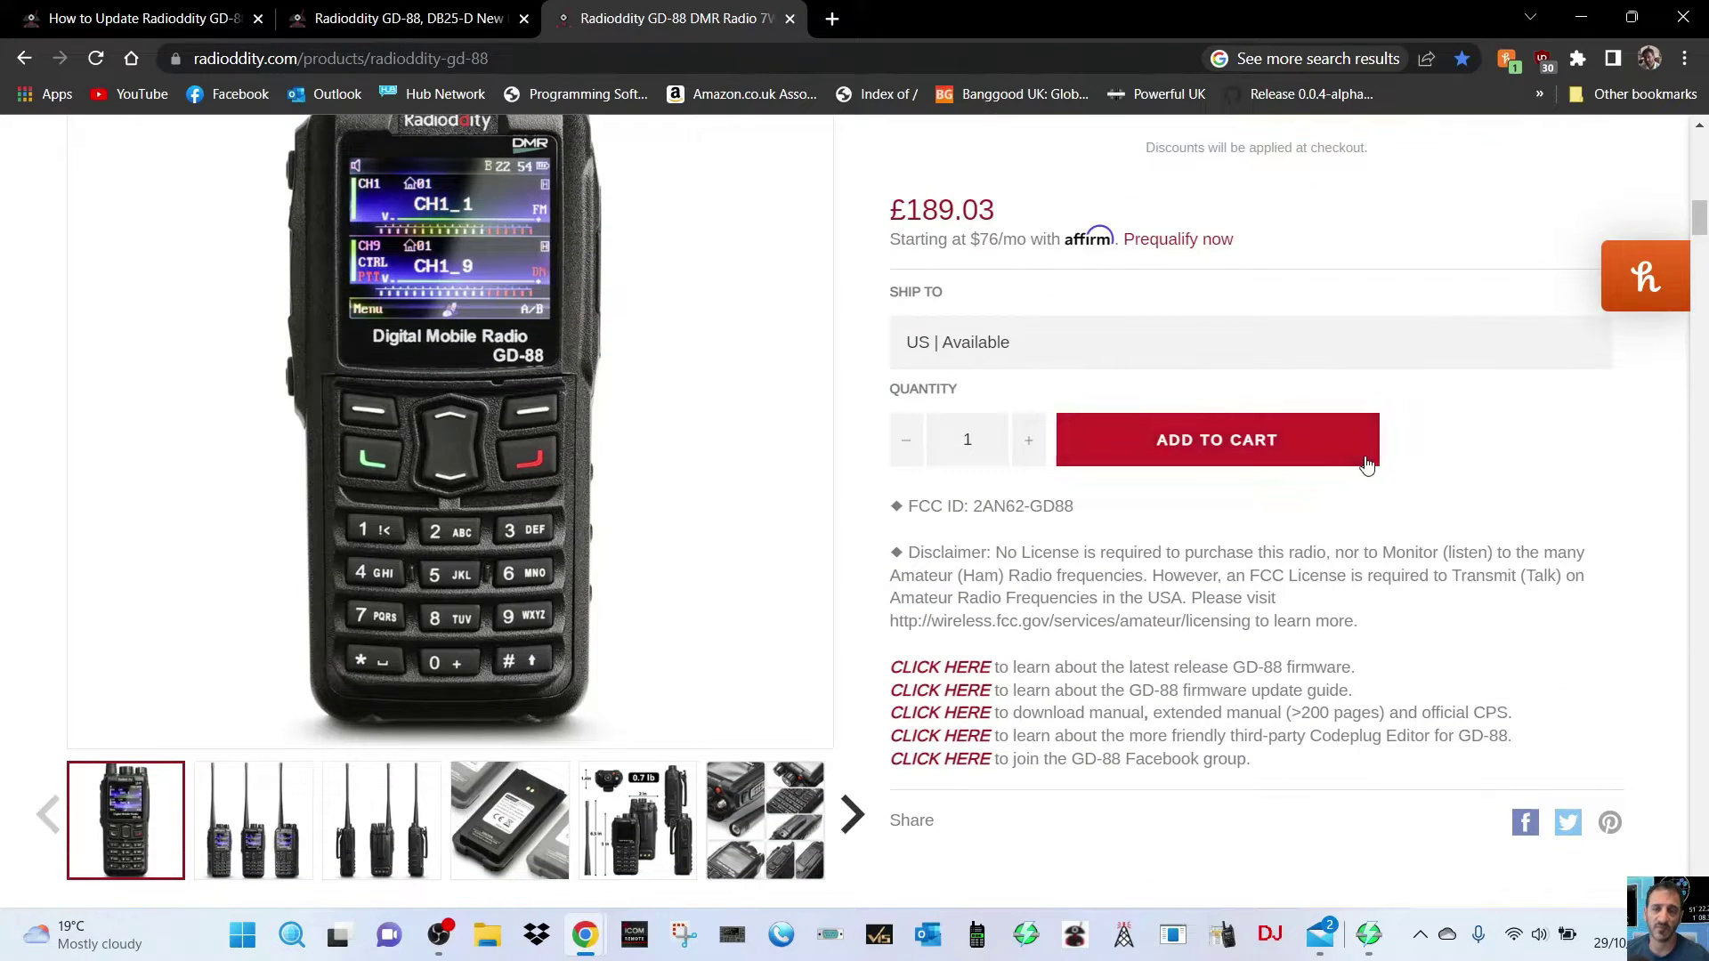
left_click(914, 670)
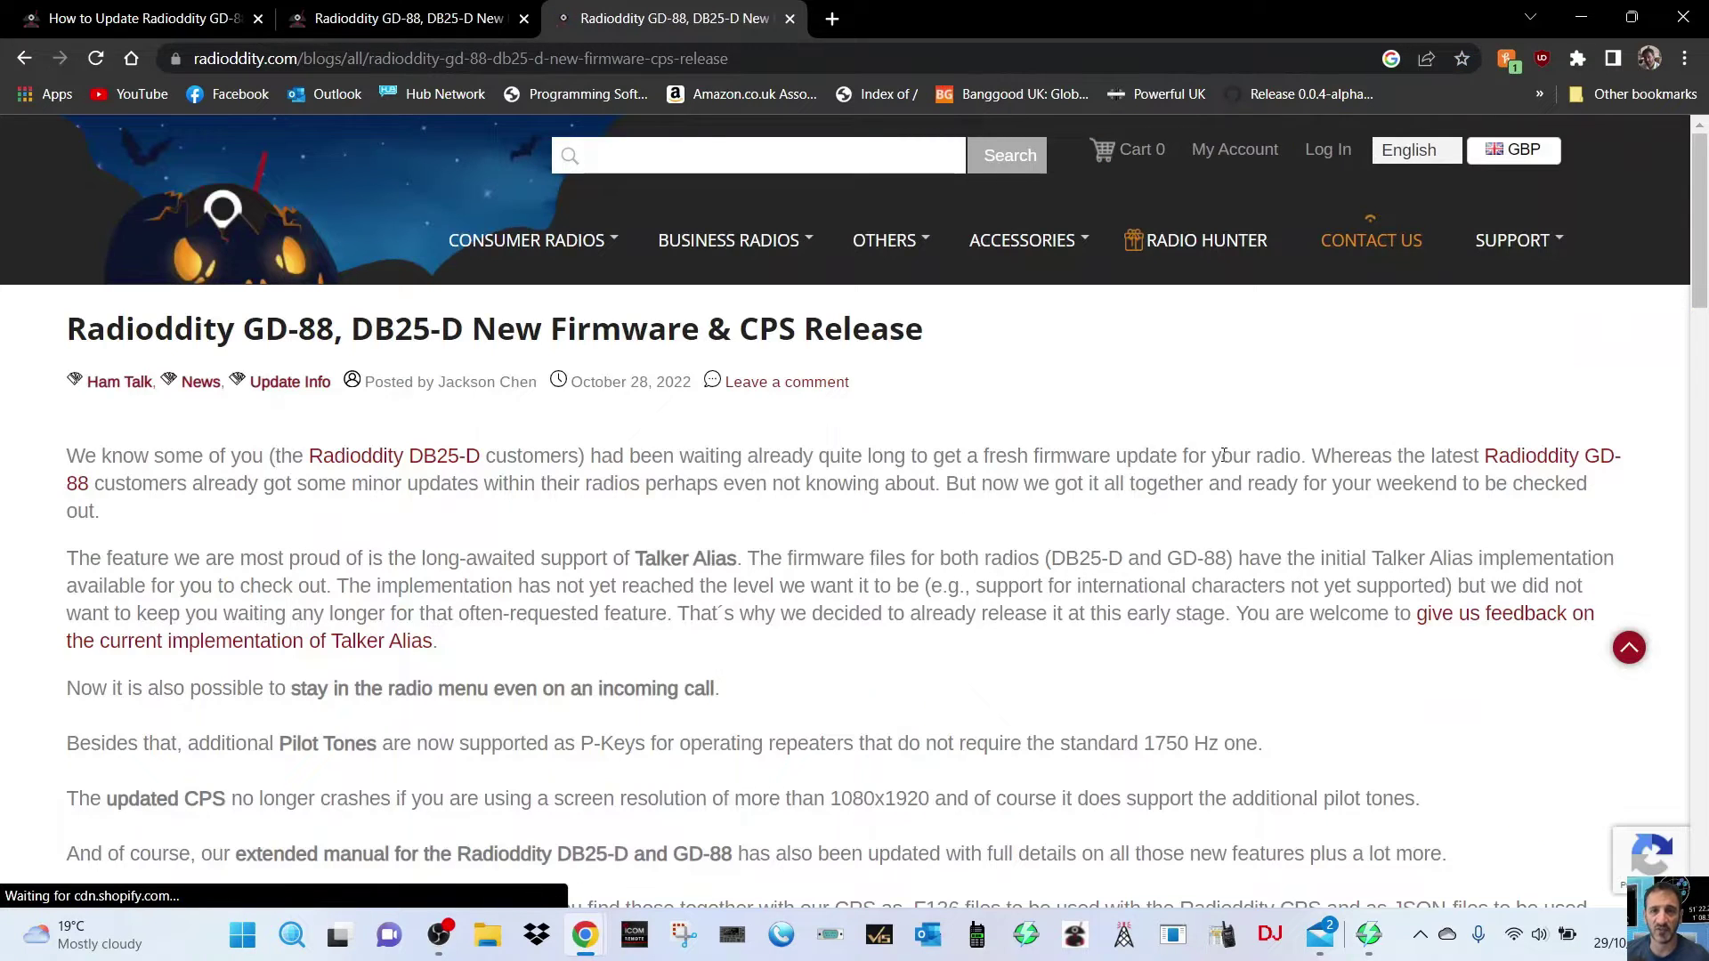
Step: Follow the article's Radioddity Download Page link
scroll(1226, 459, "down", 8)
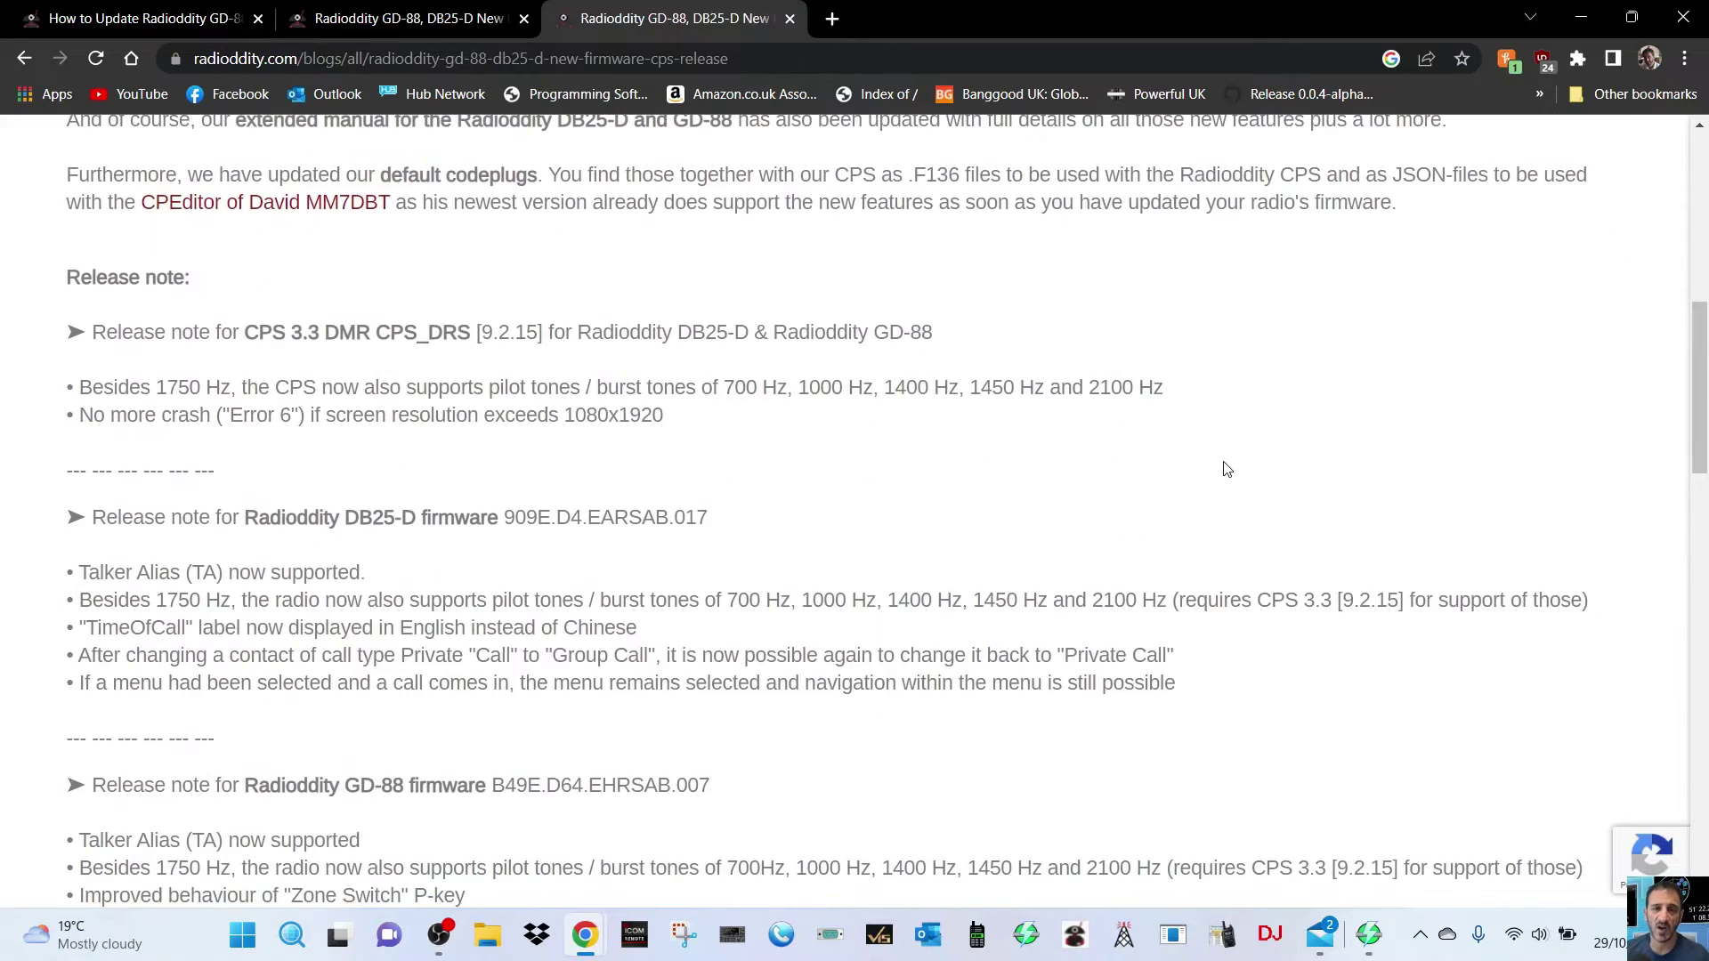
scroll(1227, 458, "down", 10)
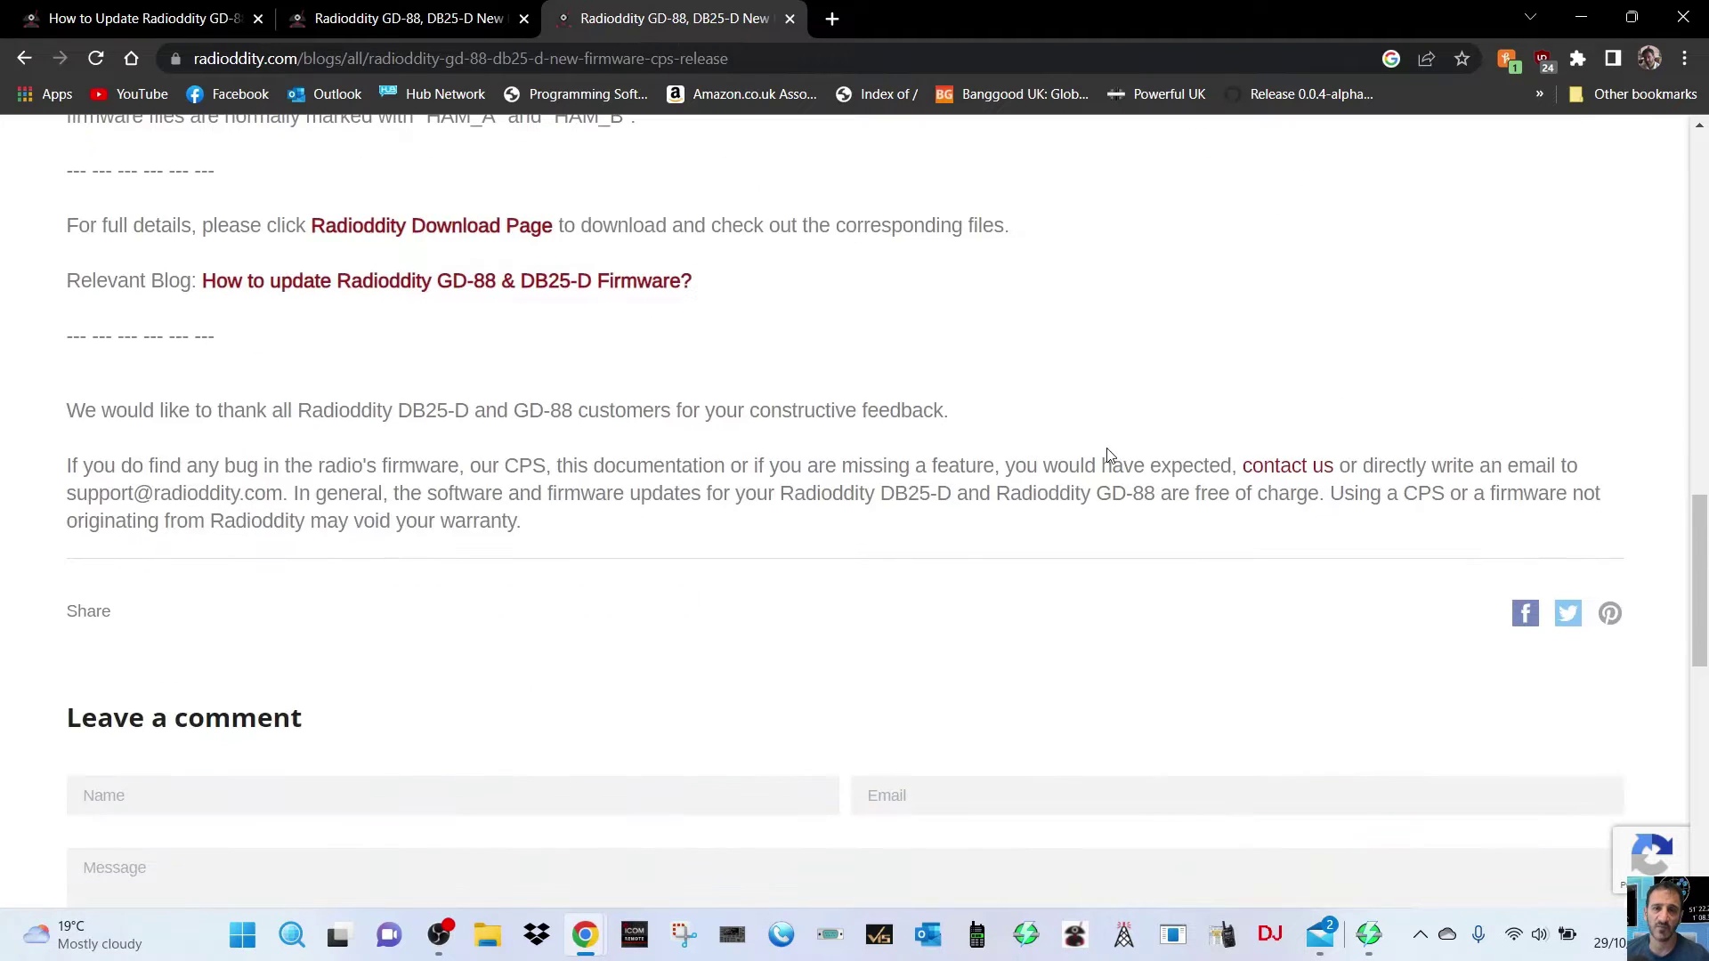
left_click(432, 225)
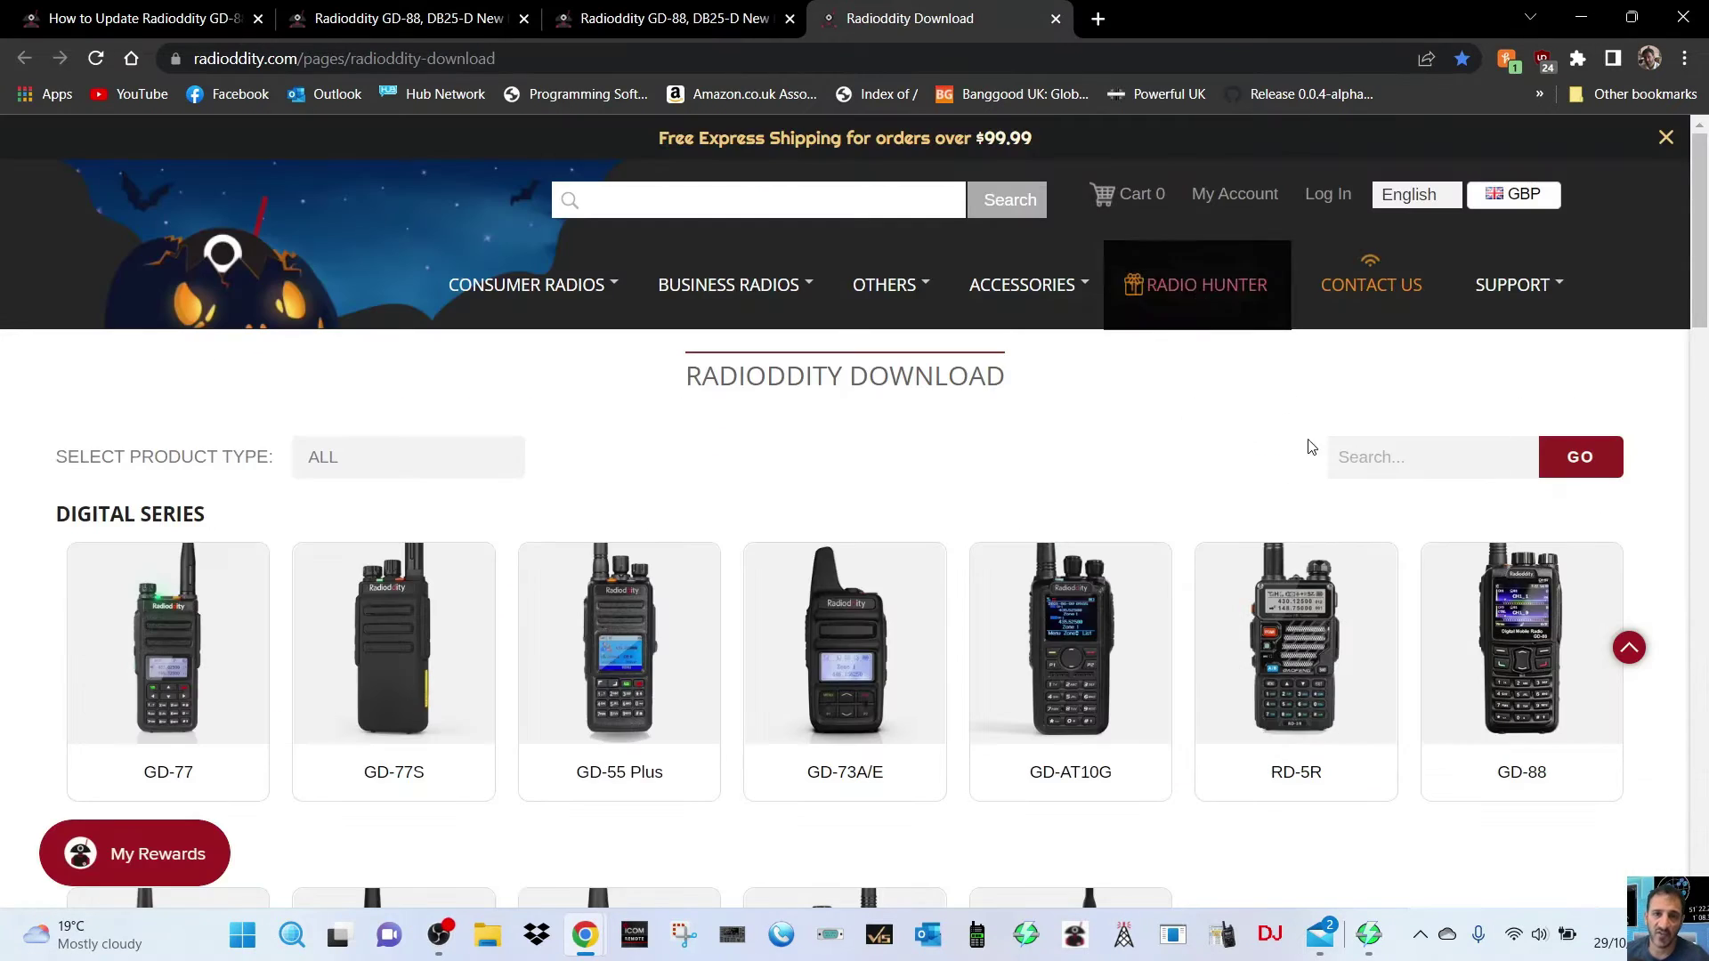
Step: Download the 2022-10-28 GD-88 firmware and CPS 3.3 packages from the GD-88 card, then open the CPS zip
left_click(1520, 644)
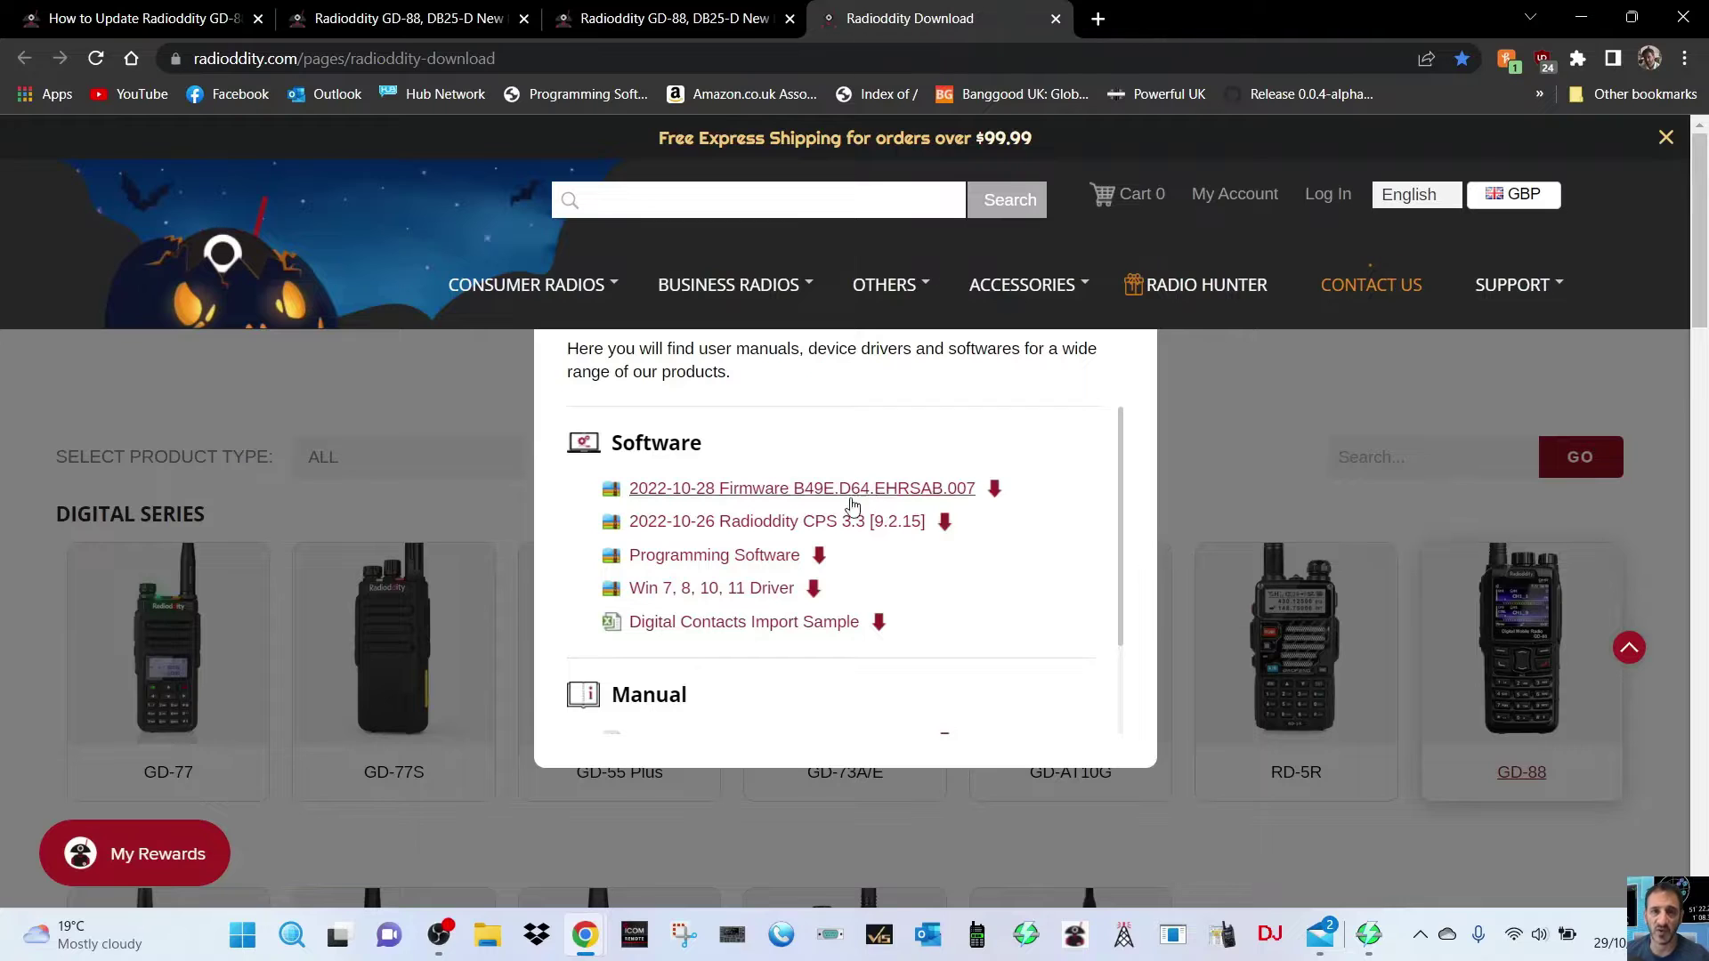
left_click(732, 494)
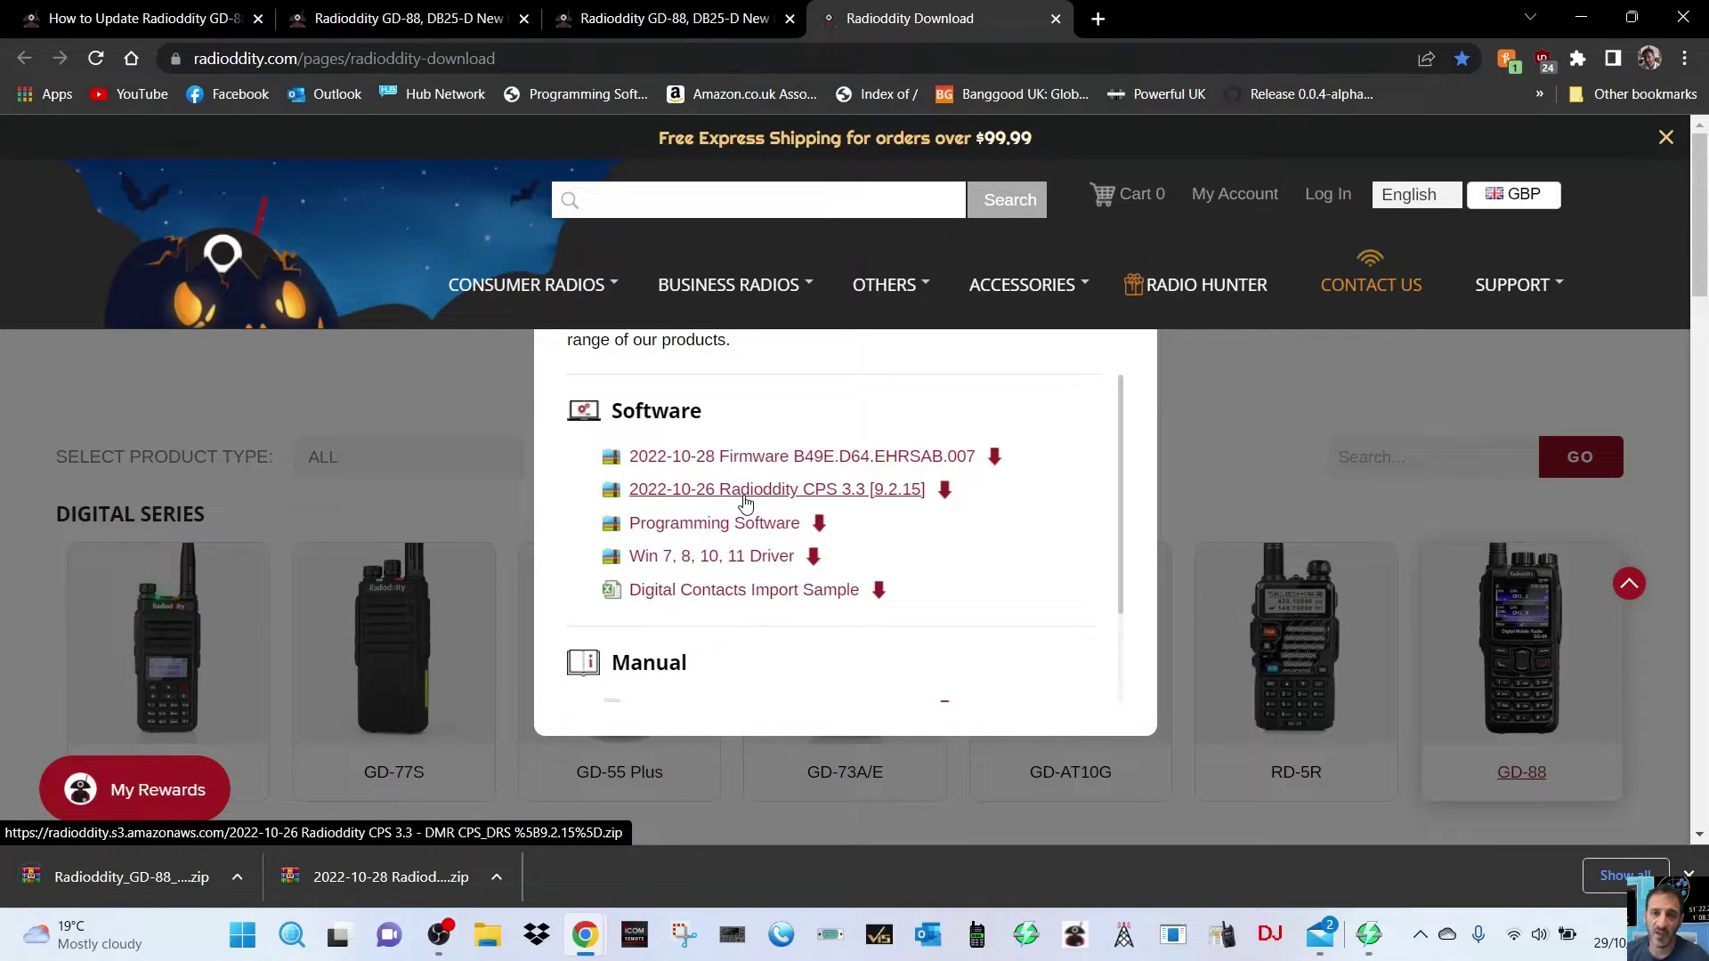
left_click(744, 495)
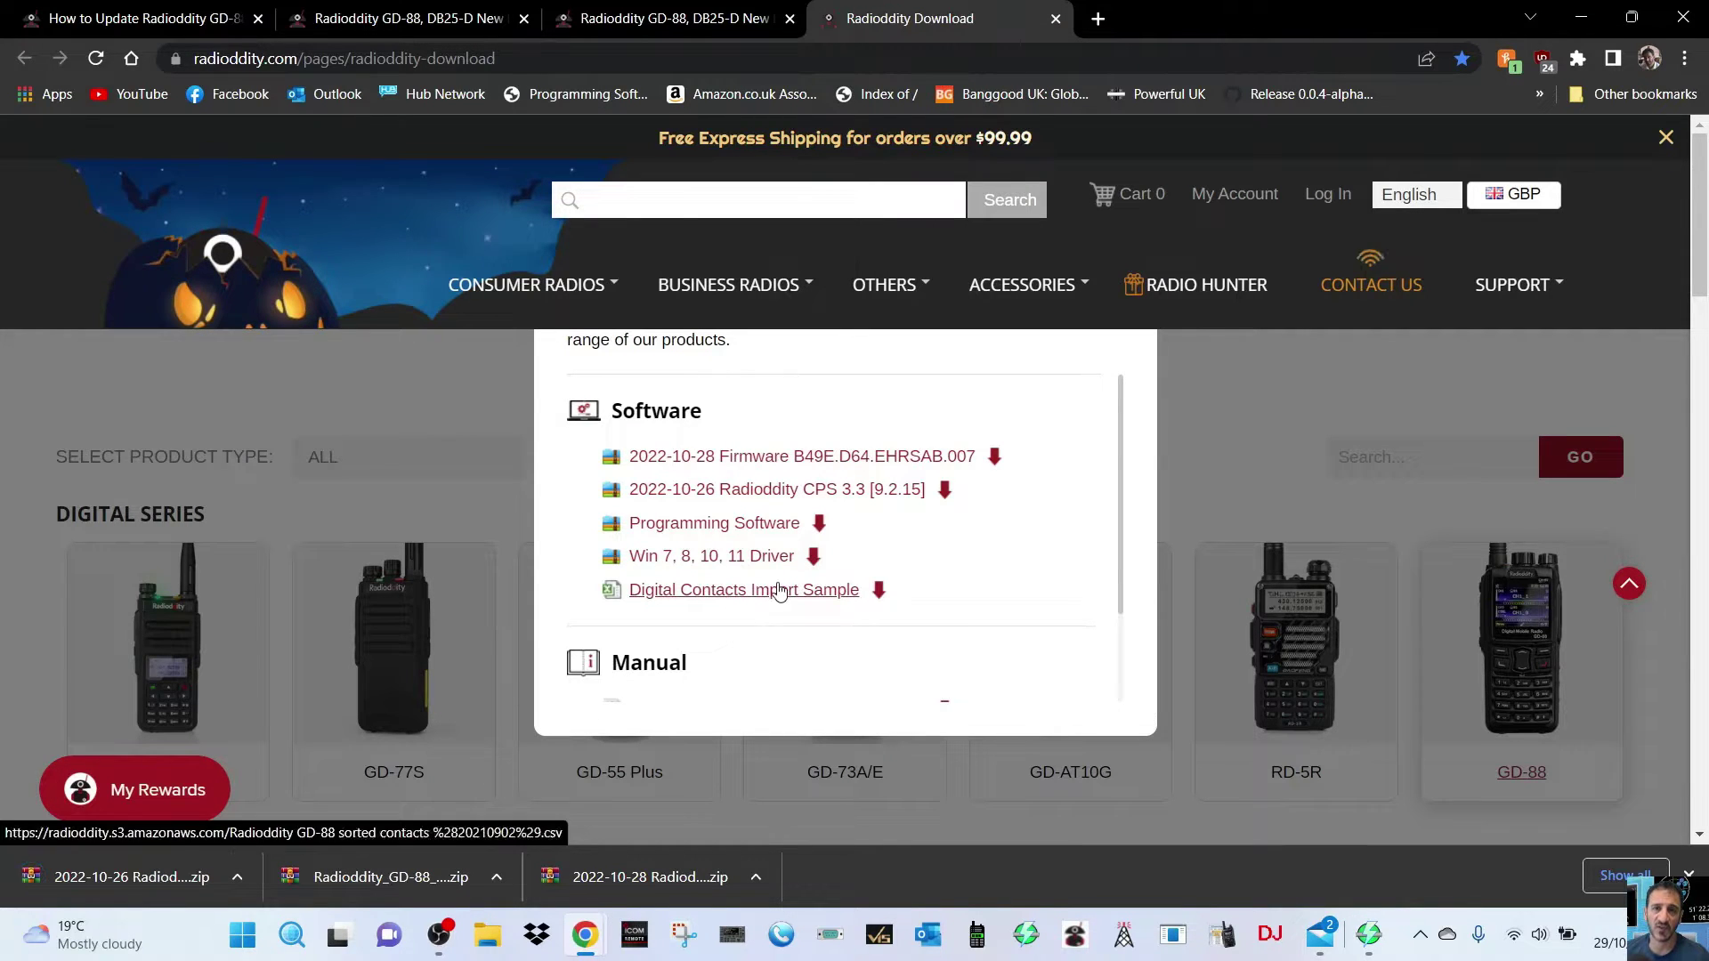
left_click(406, 376)
left_click(110, 883)
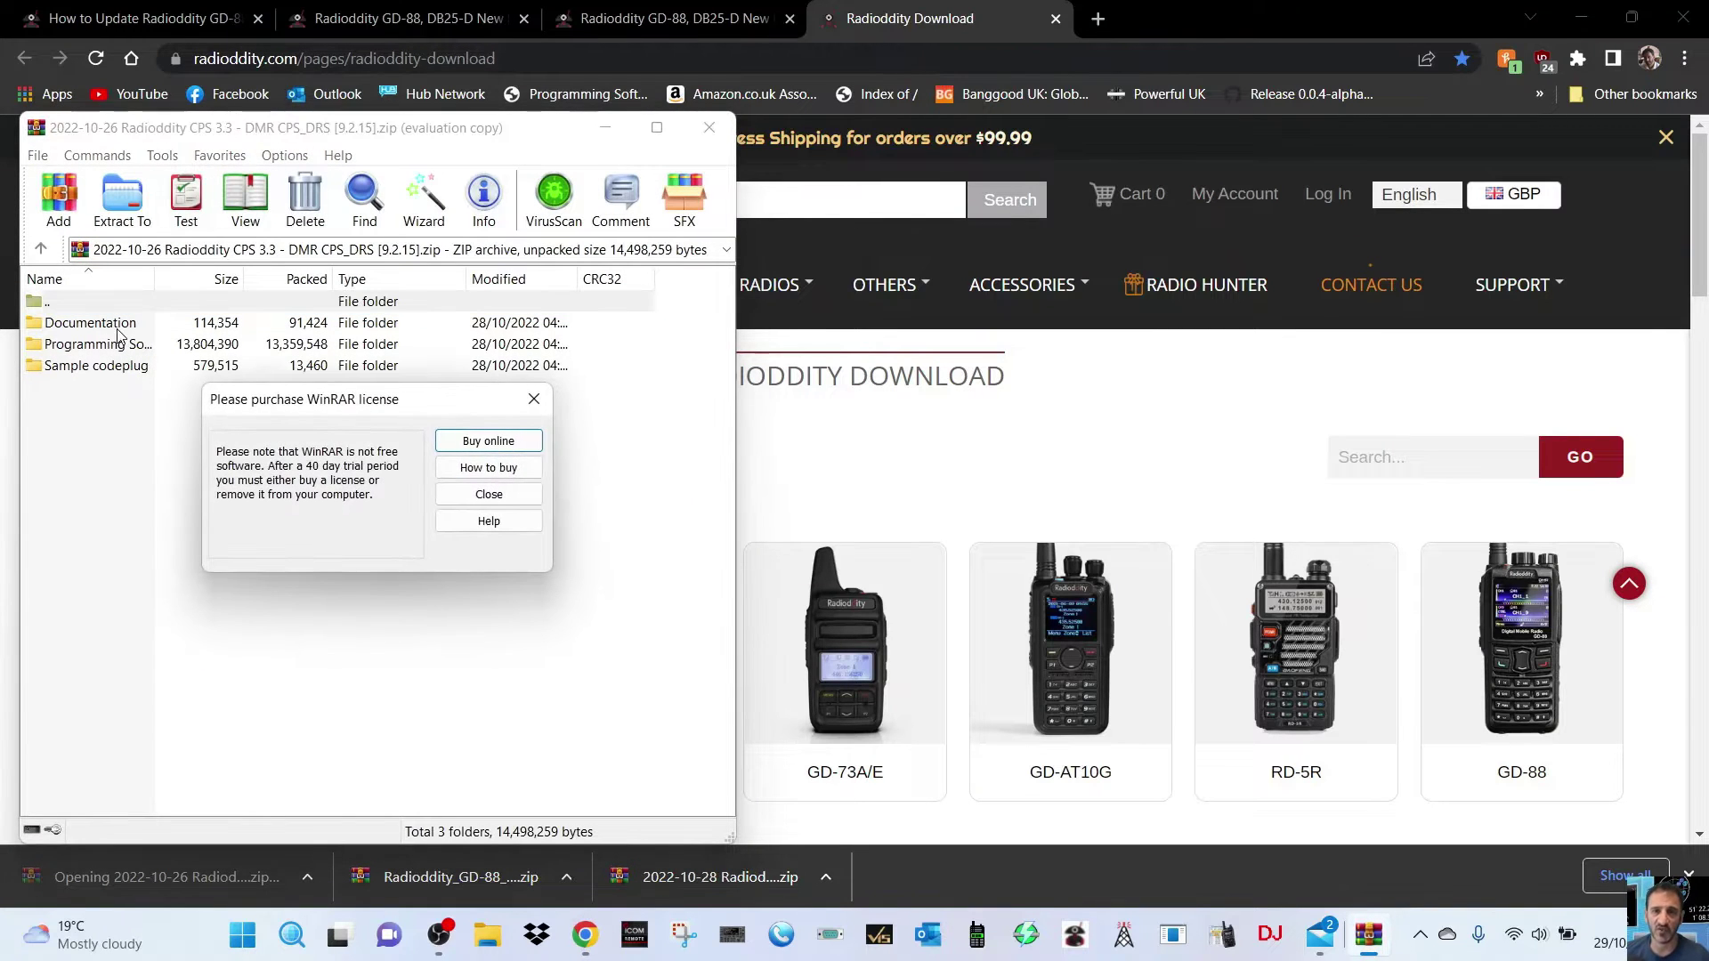
Step: Open the CPS 3.3 release notes PDF from the archive's Documentation folder
left_click(534, 399)
left_click(111, 324)
double_click(111, 324)
double_click(98, 324)
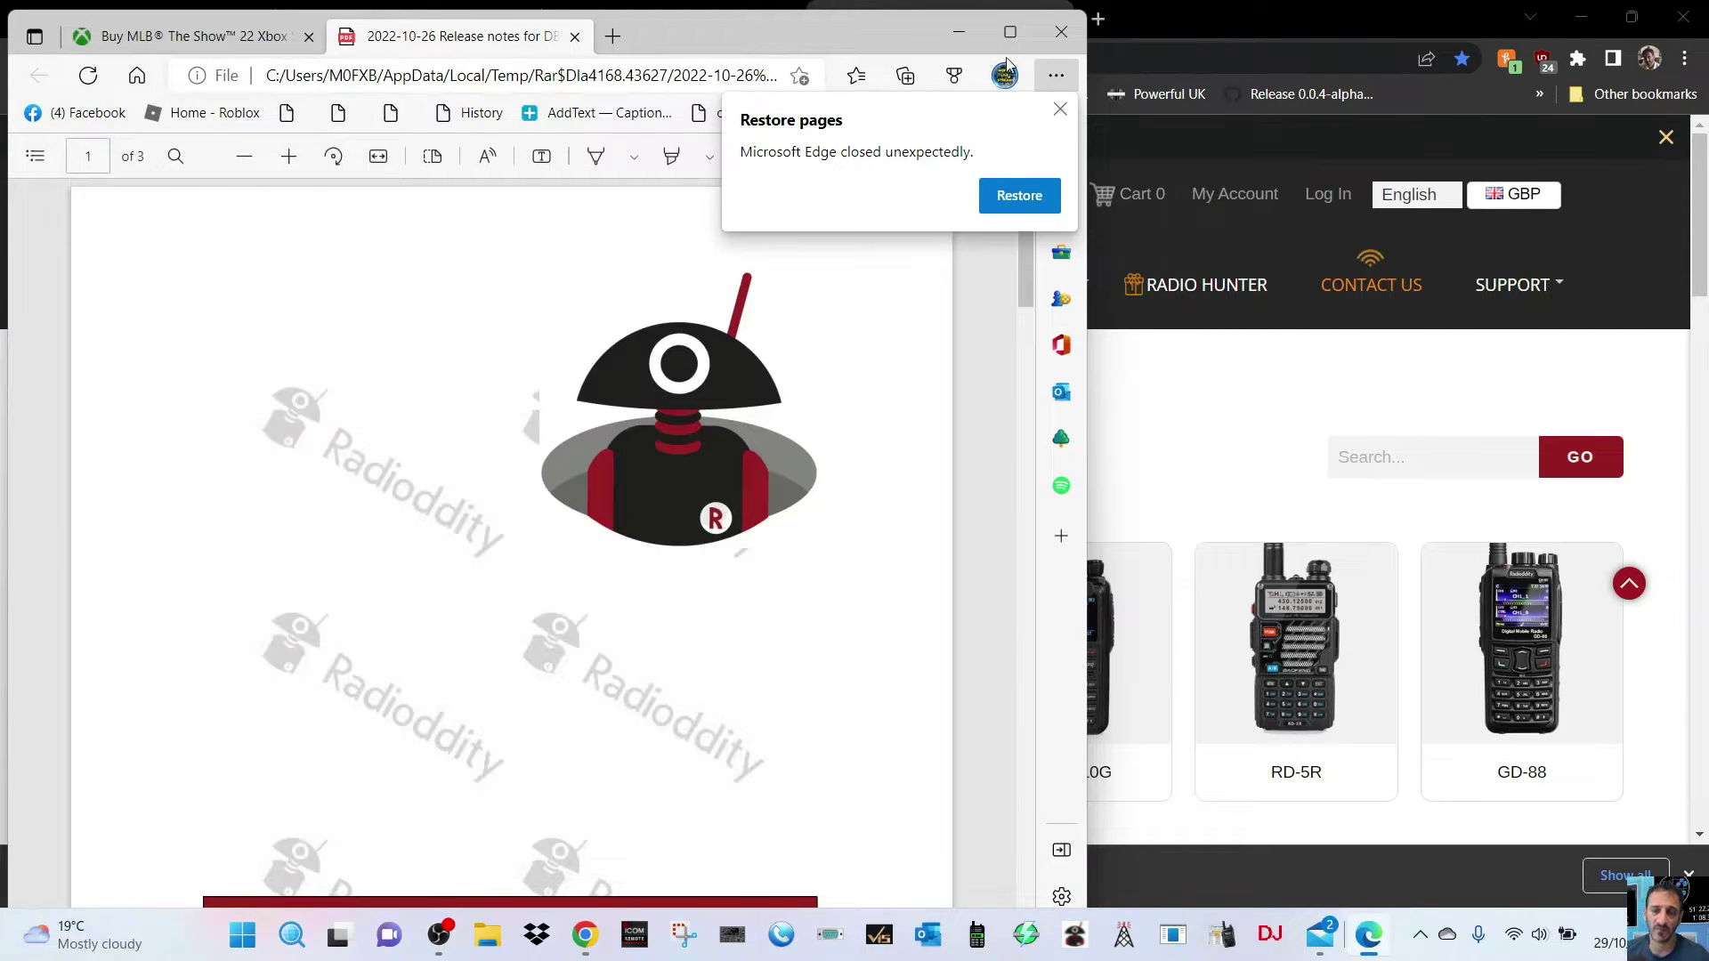
Step: Maximize Edge, dismiss Restore pages and scroll through the CPS 3.3 revision history table
left_click(1010, 33)
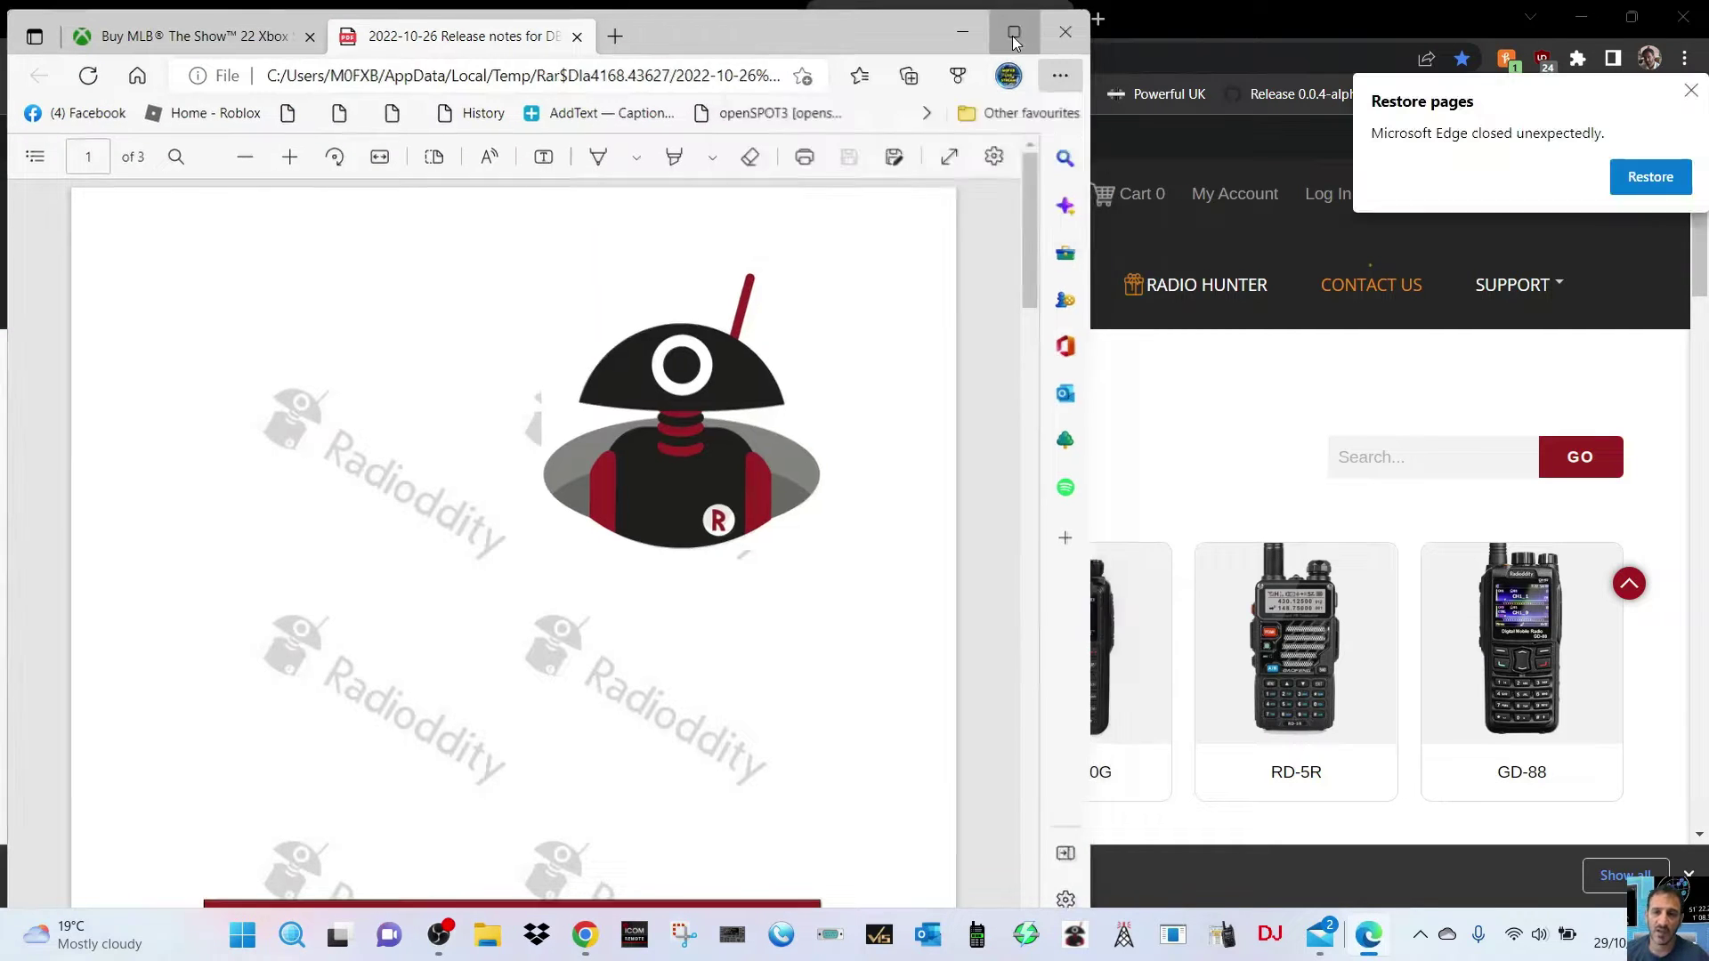
scroll(1365, 372, "down", 3)
scroll(1277, 638, "down", 3)
scroll(1305, 668, "up", 3)
left_click(1690, 91)
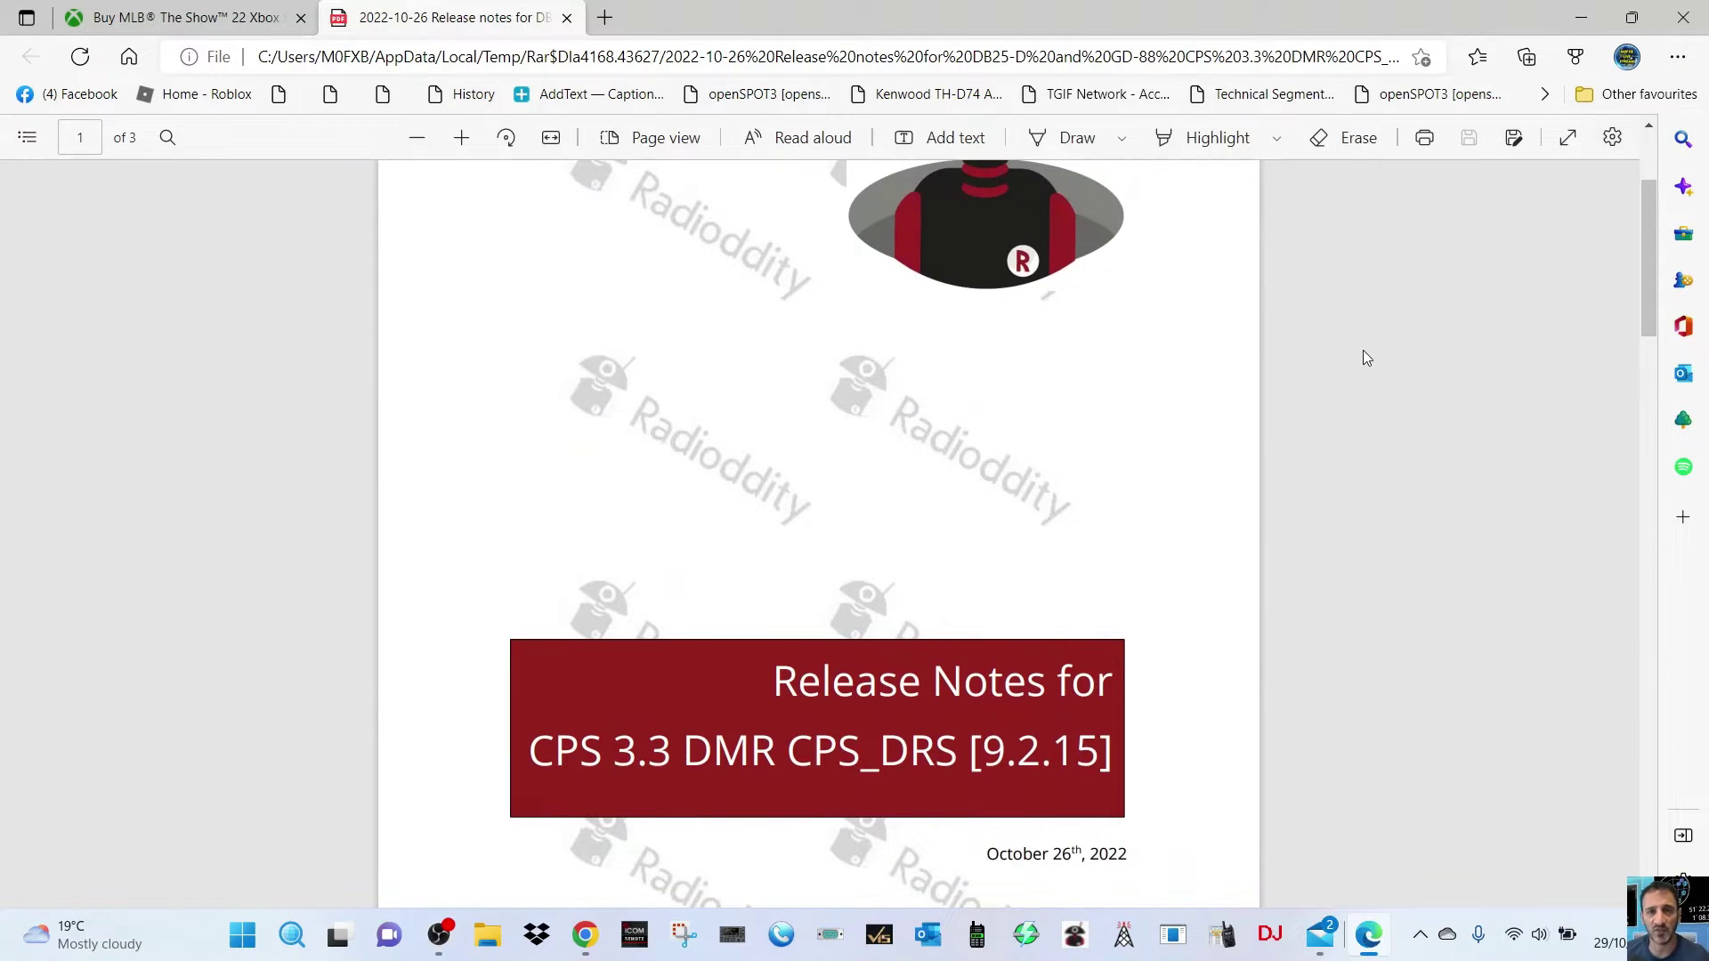
scroll(1392, 447, "down", 10)
scroll(1425, 473, "down", 3)
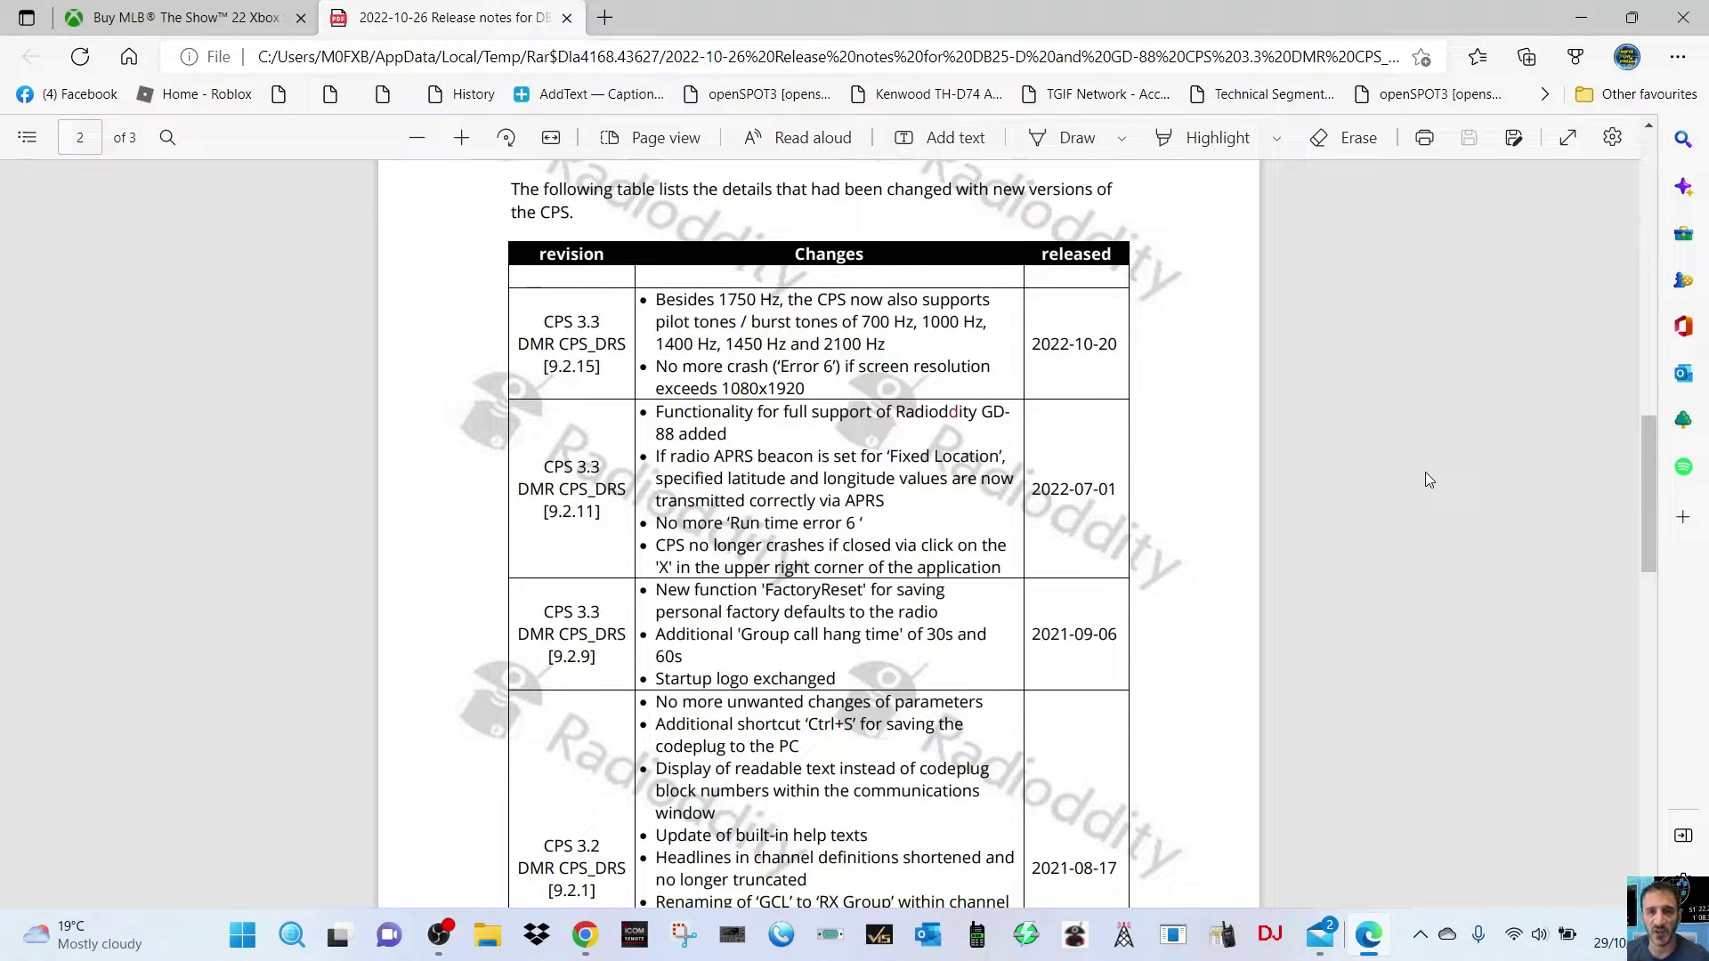
scroll(1424, 472, "down", 1)
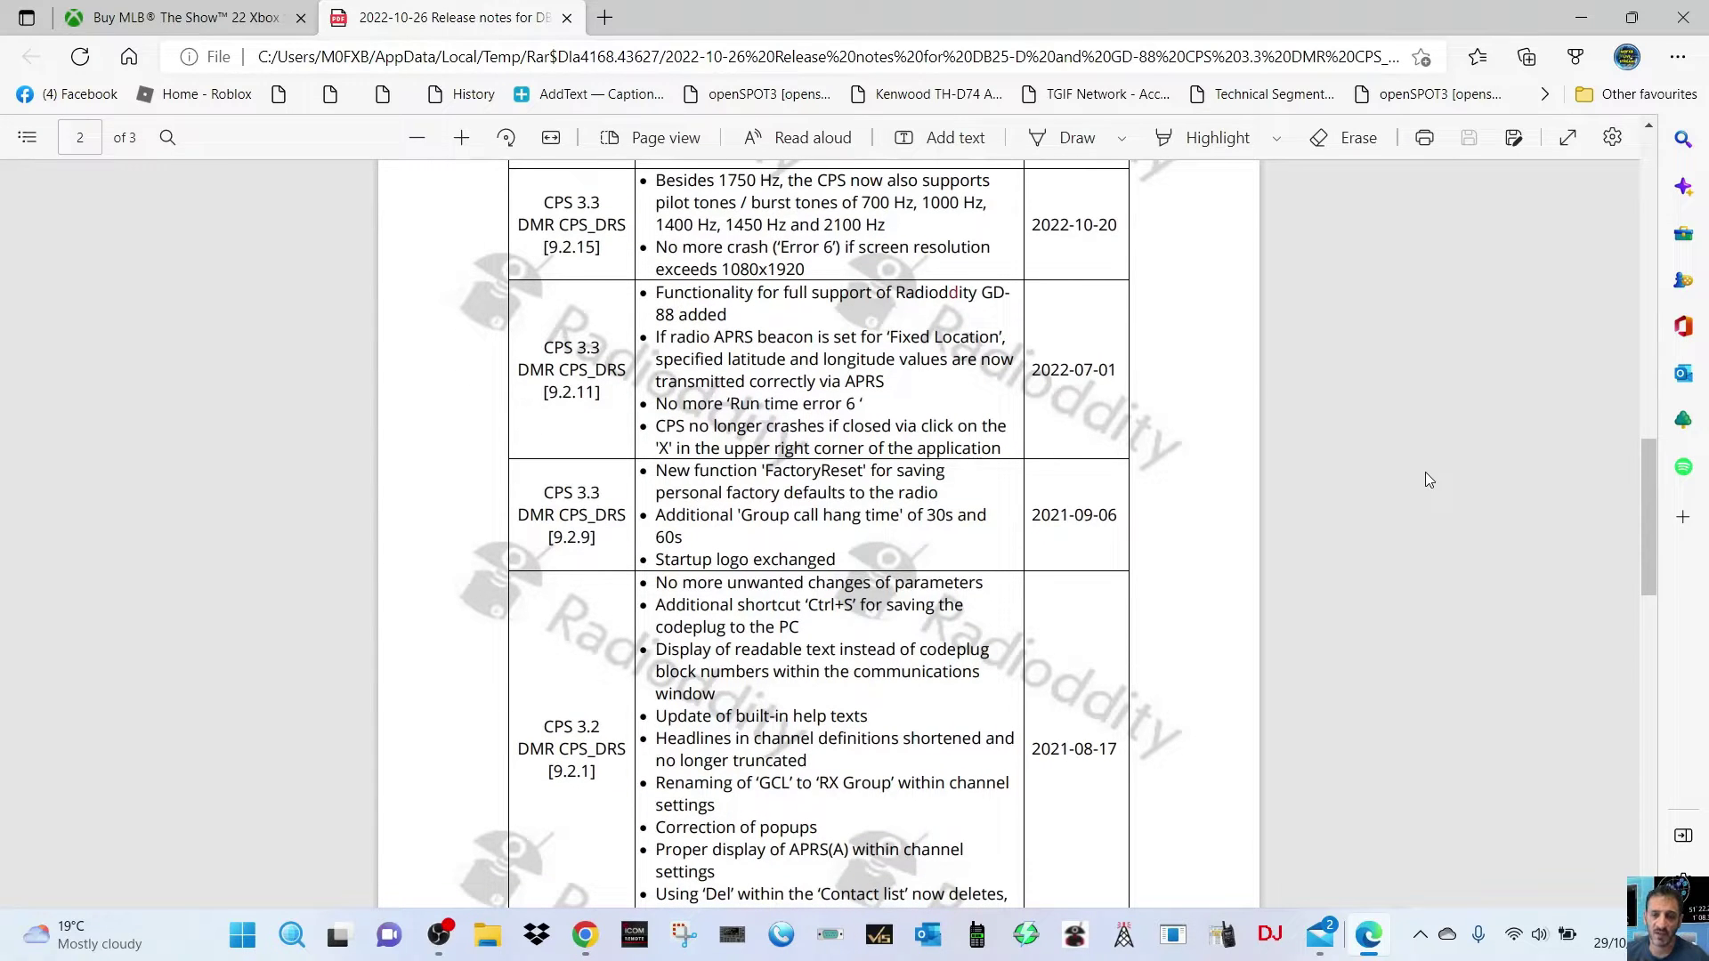
scroll(1424, 474, "up", 1)
scroll(1429, 481, "up", 1)
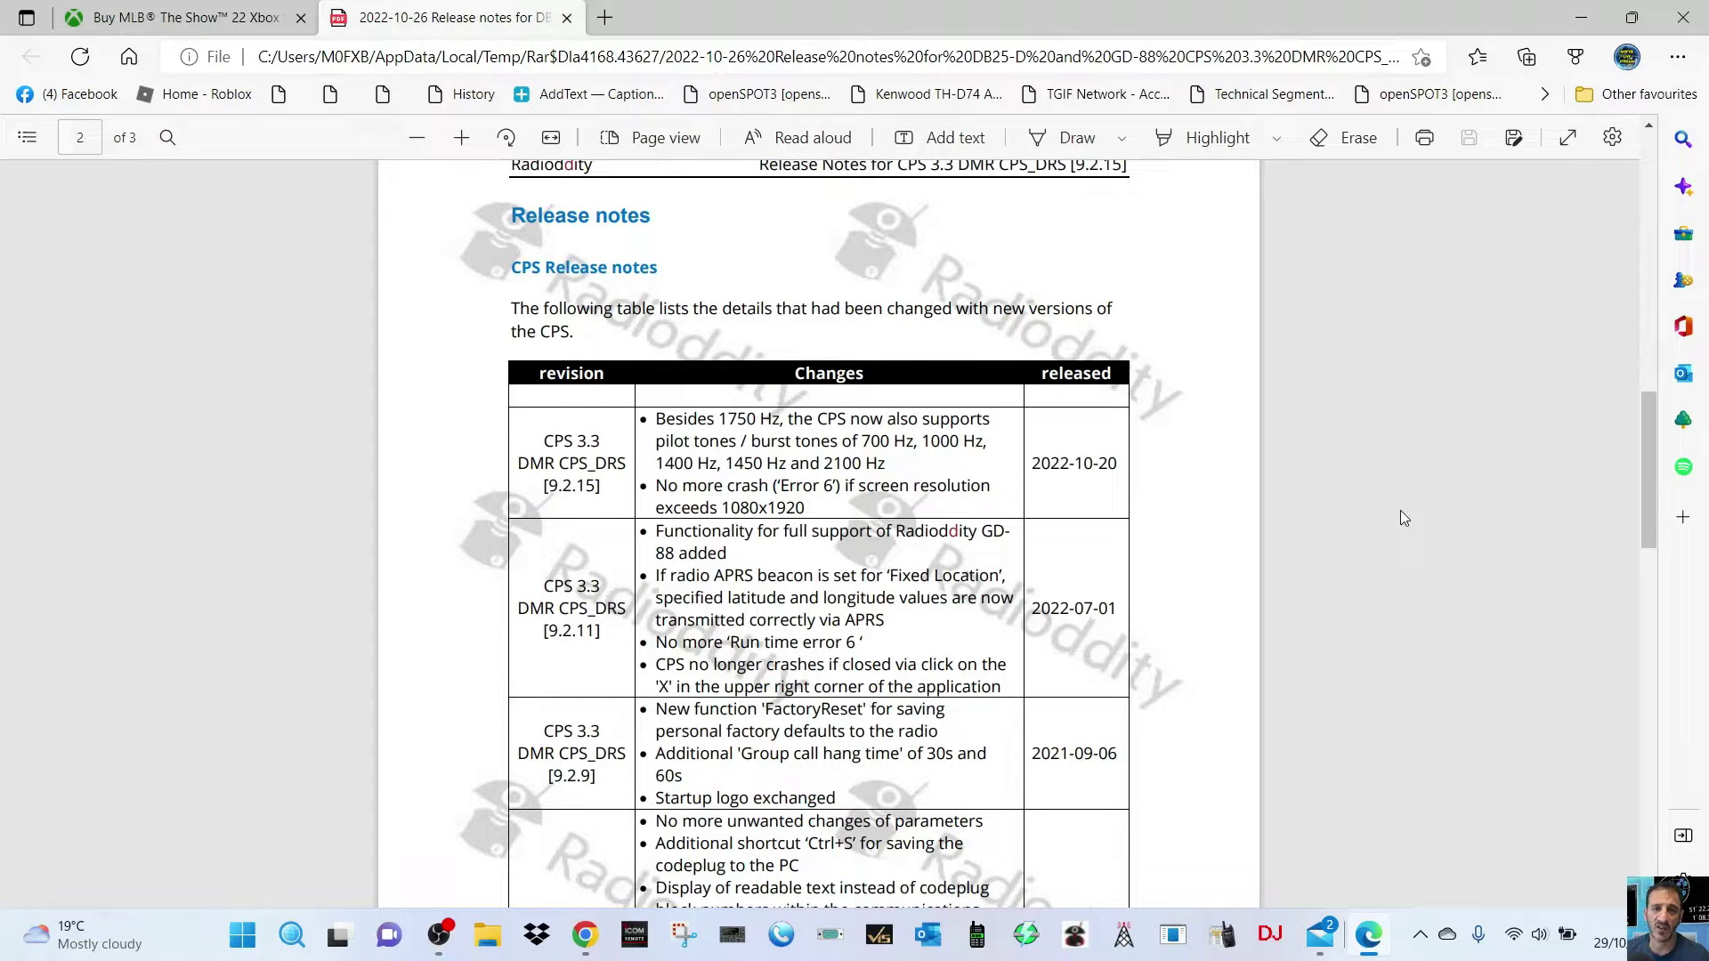
scroll(1403, 518, "down", 12)
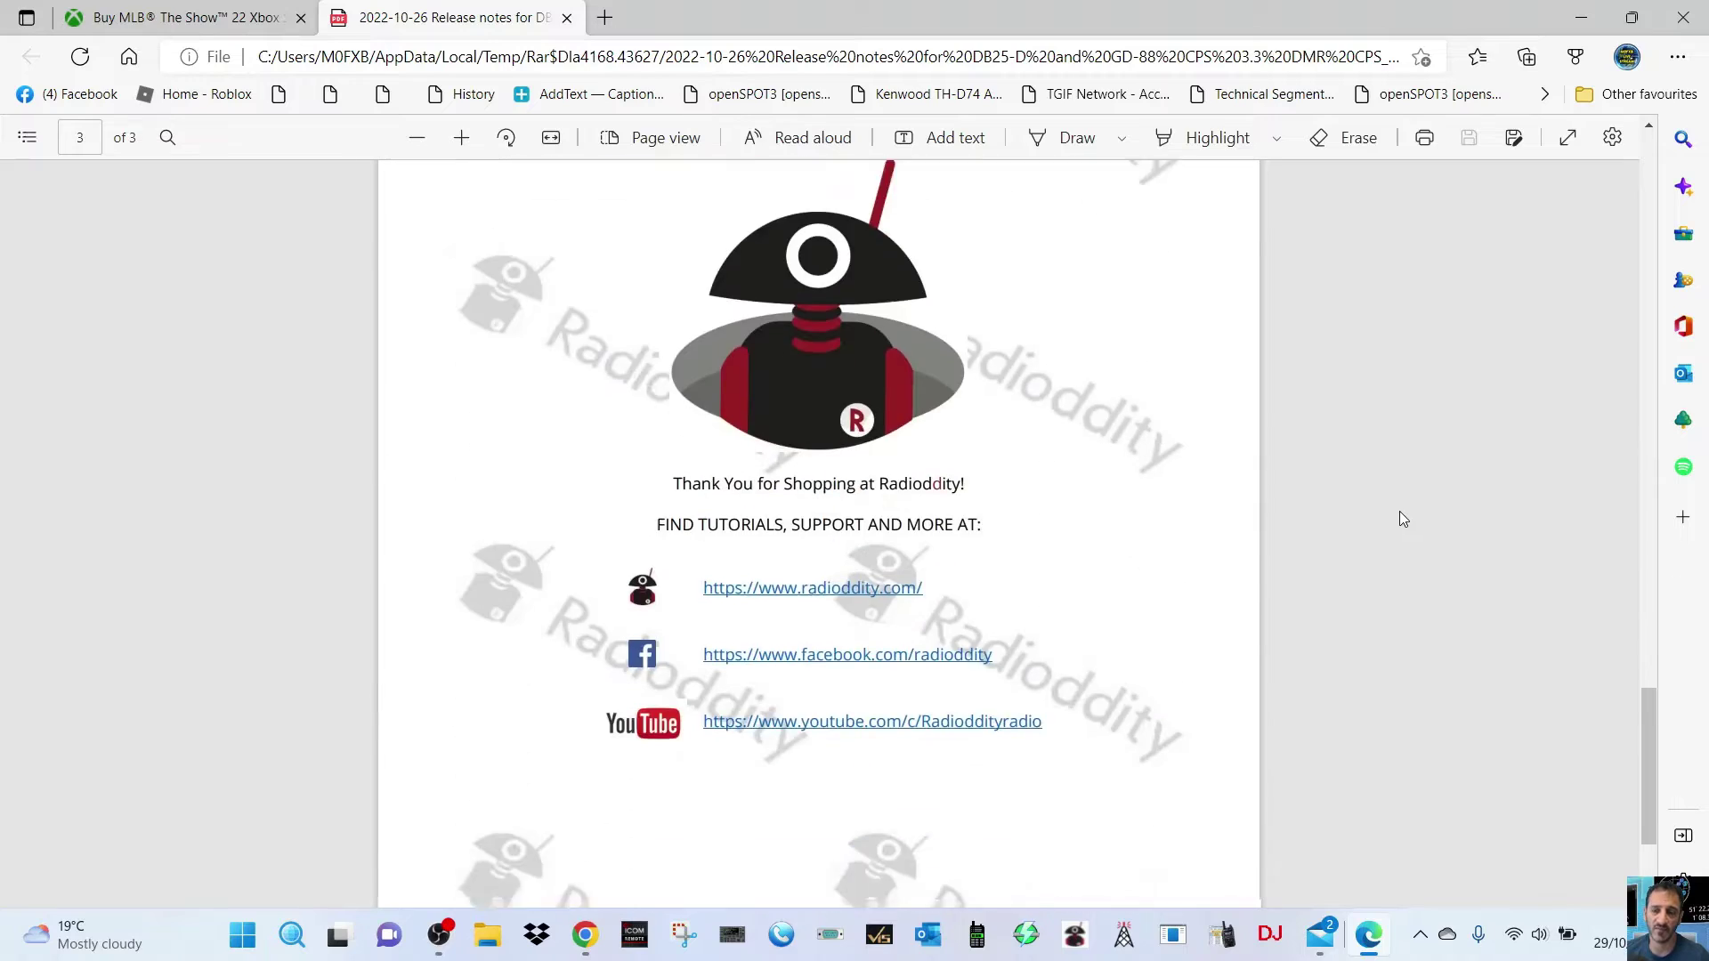
scroll(1399, 512, "up", 15)
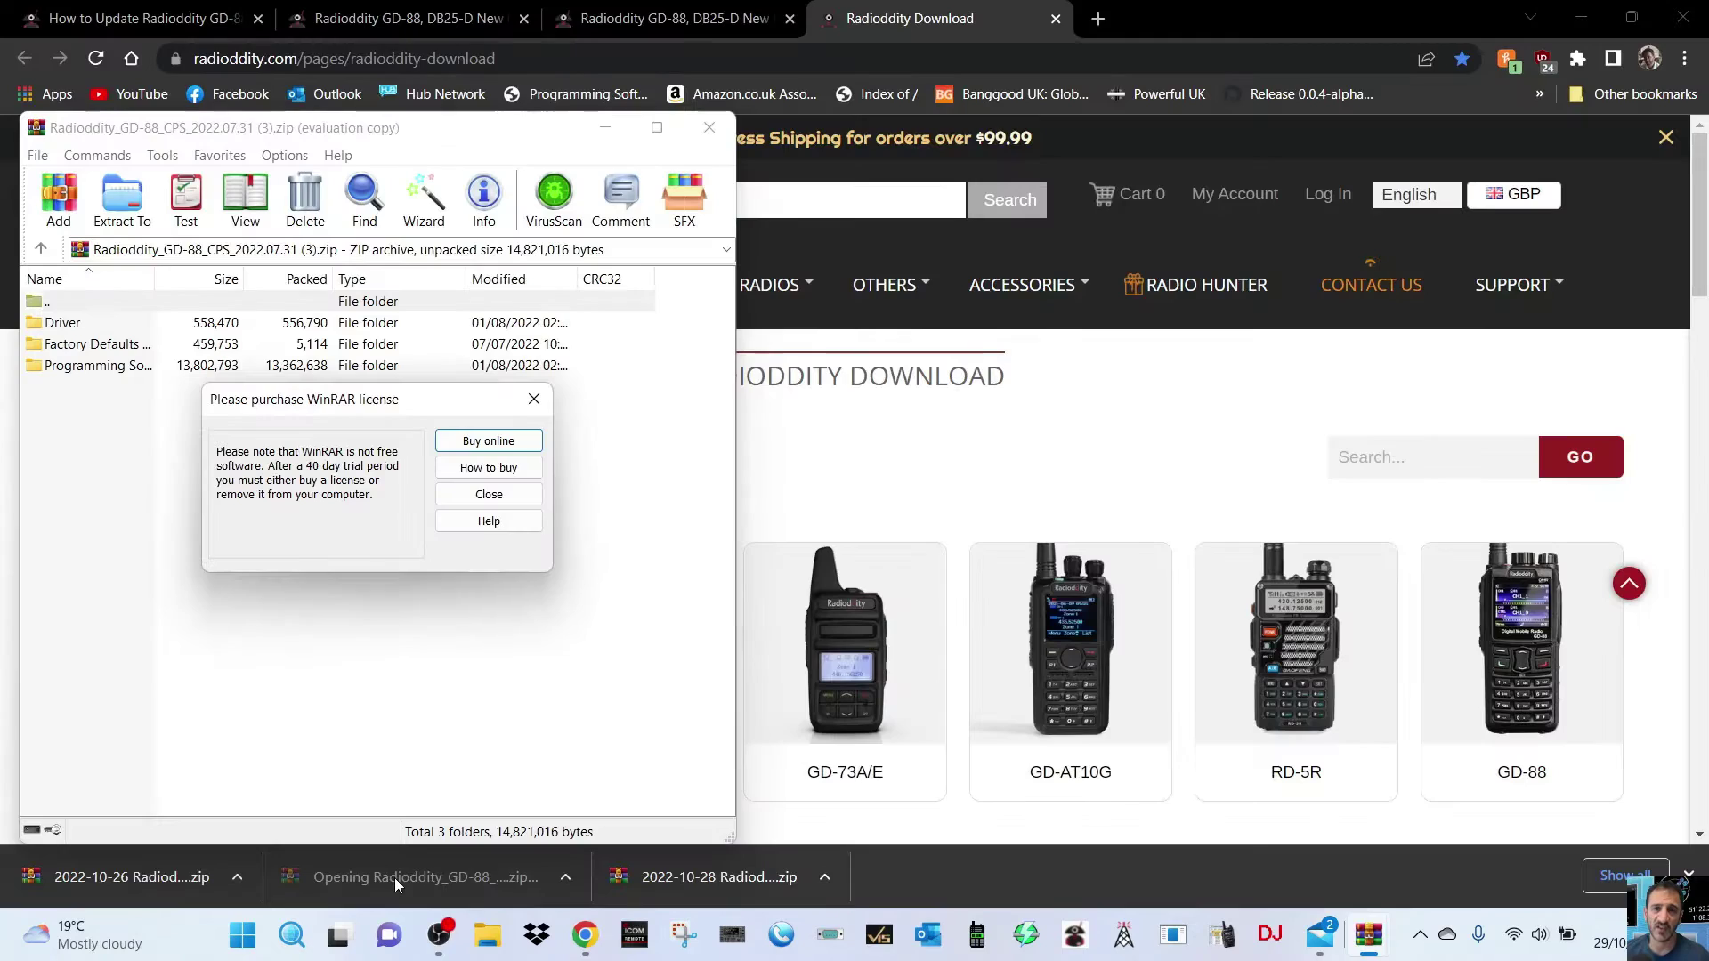
Step: Extract the CPS 3.3 archive into Desktop\GD-8888888
left_click(533, 399)
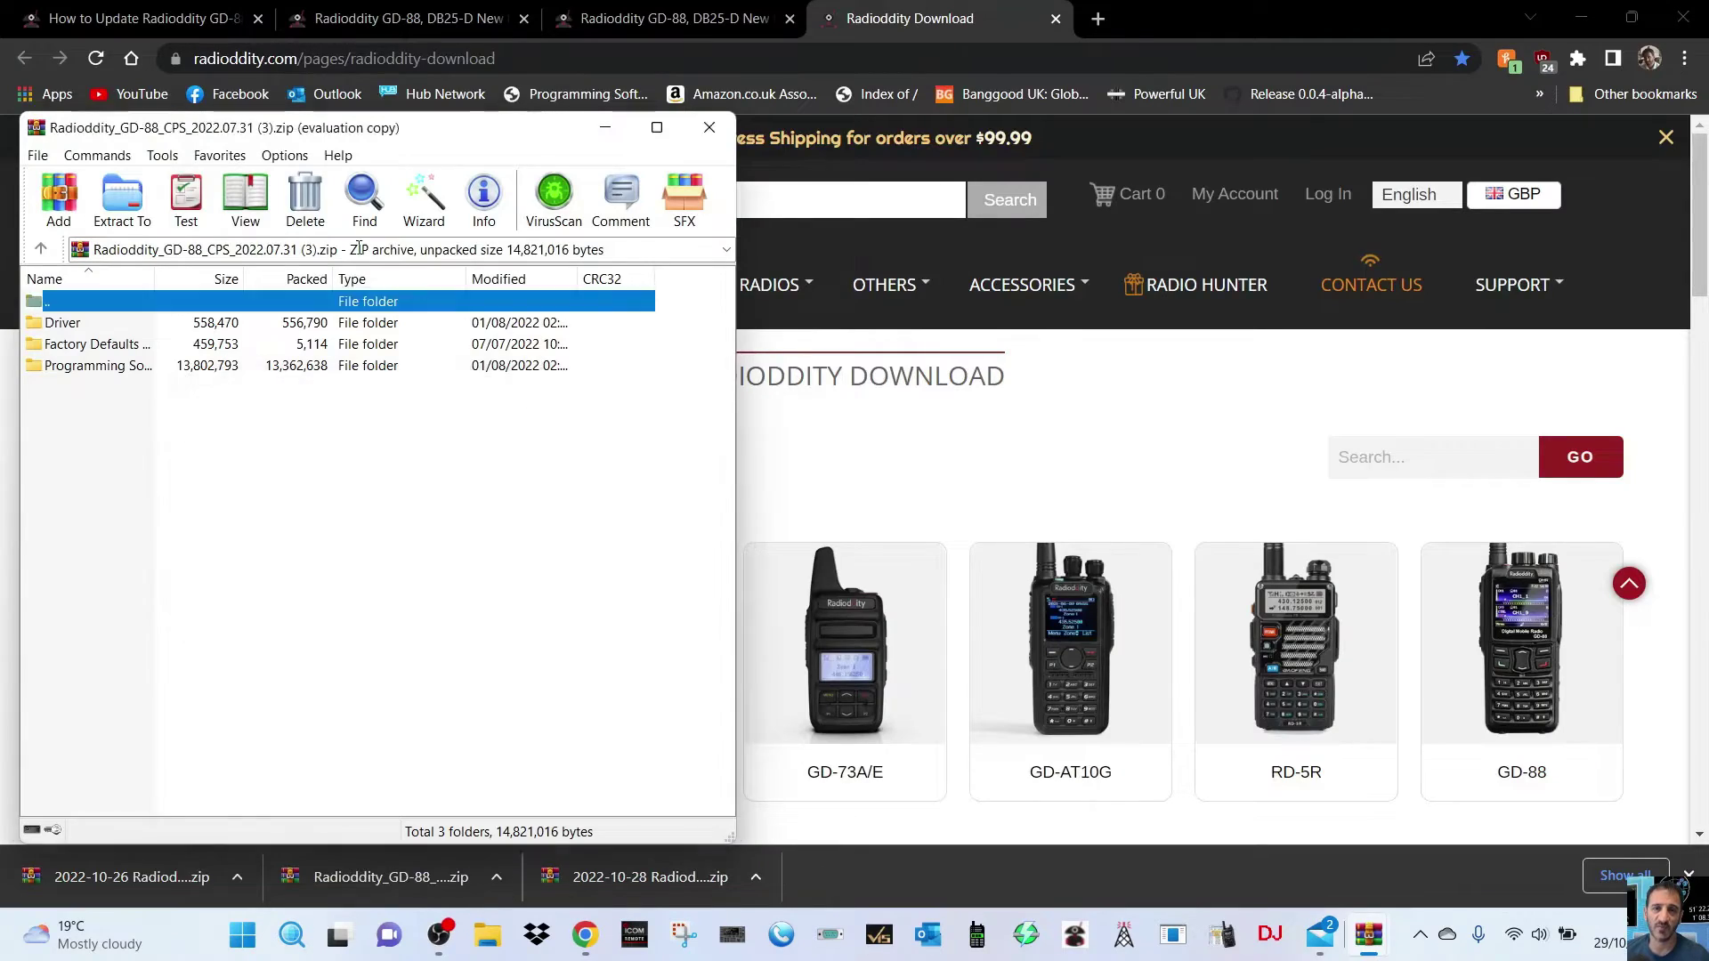
left_click(142, 192)
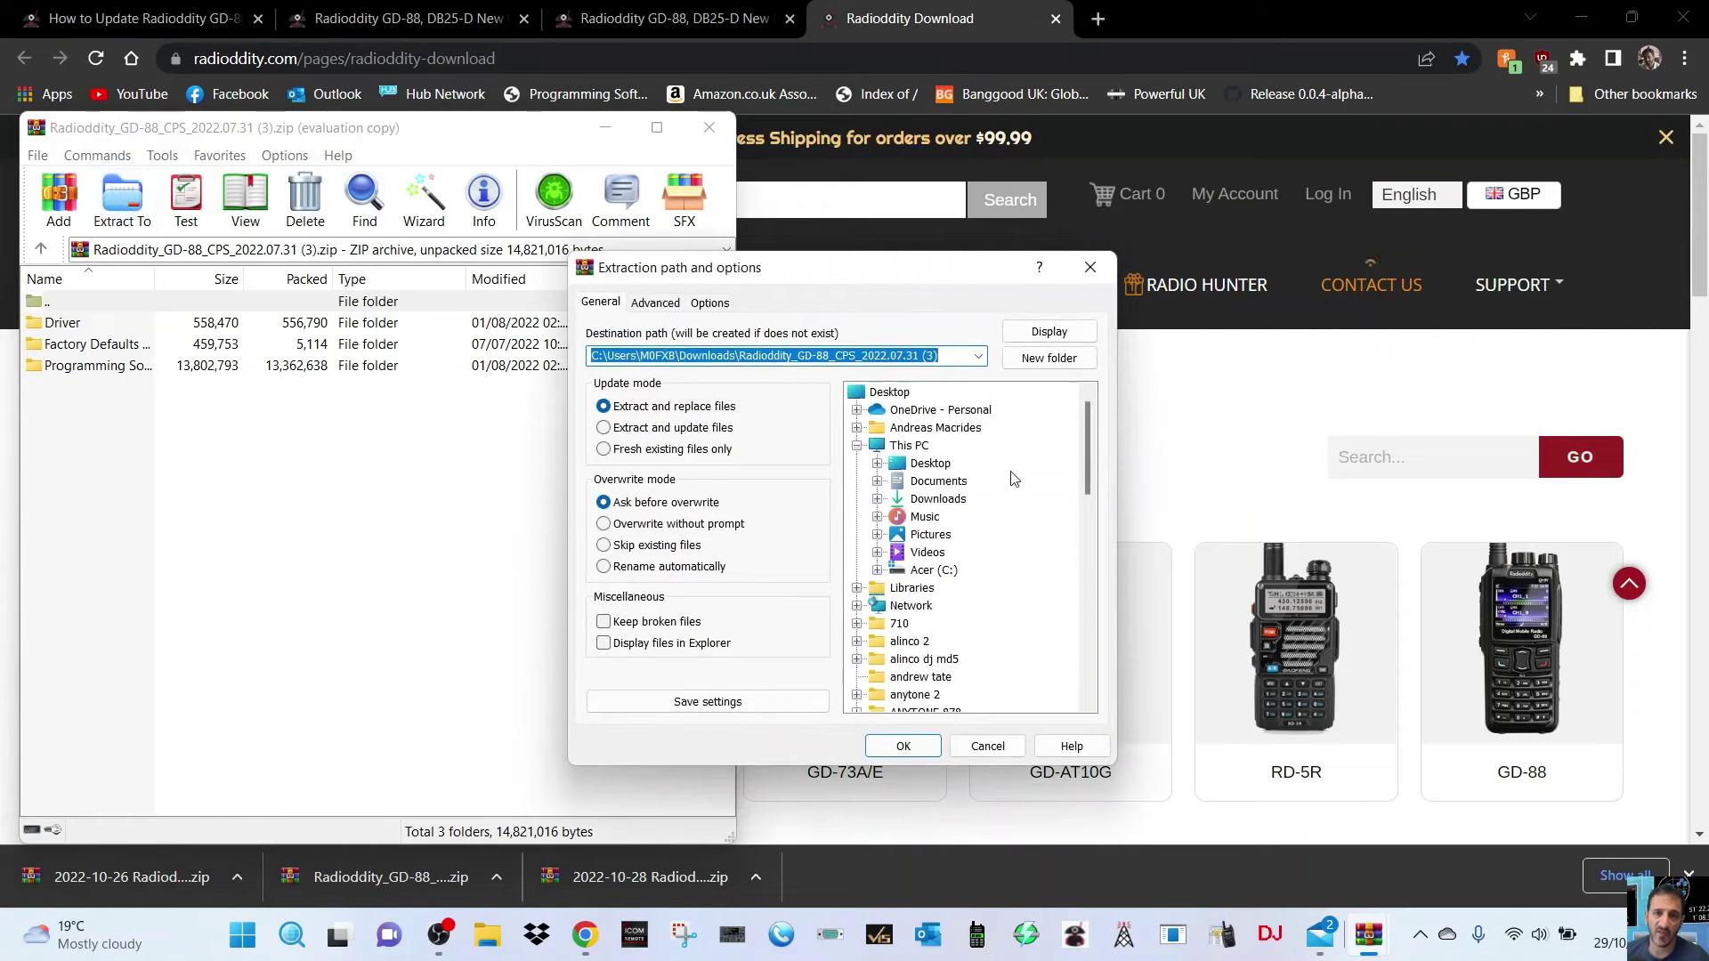
left_click_drag(1093, 481, 1081, 559)
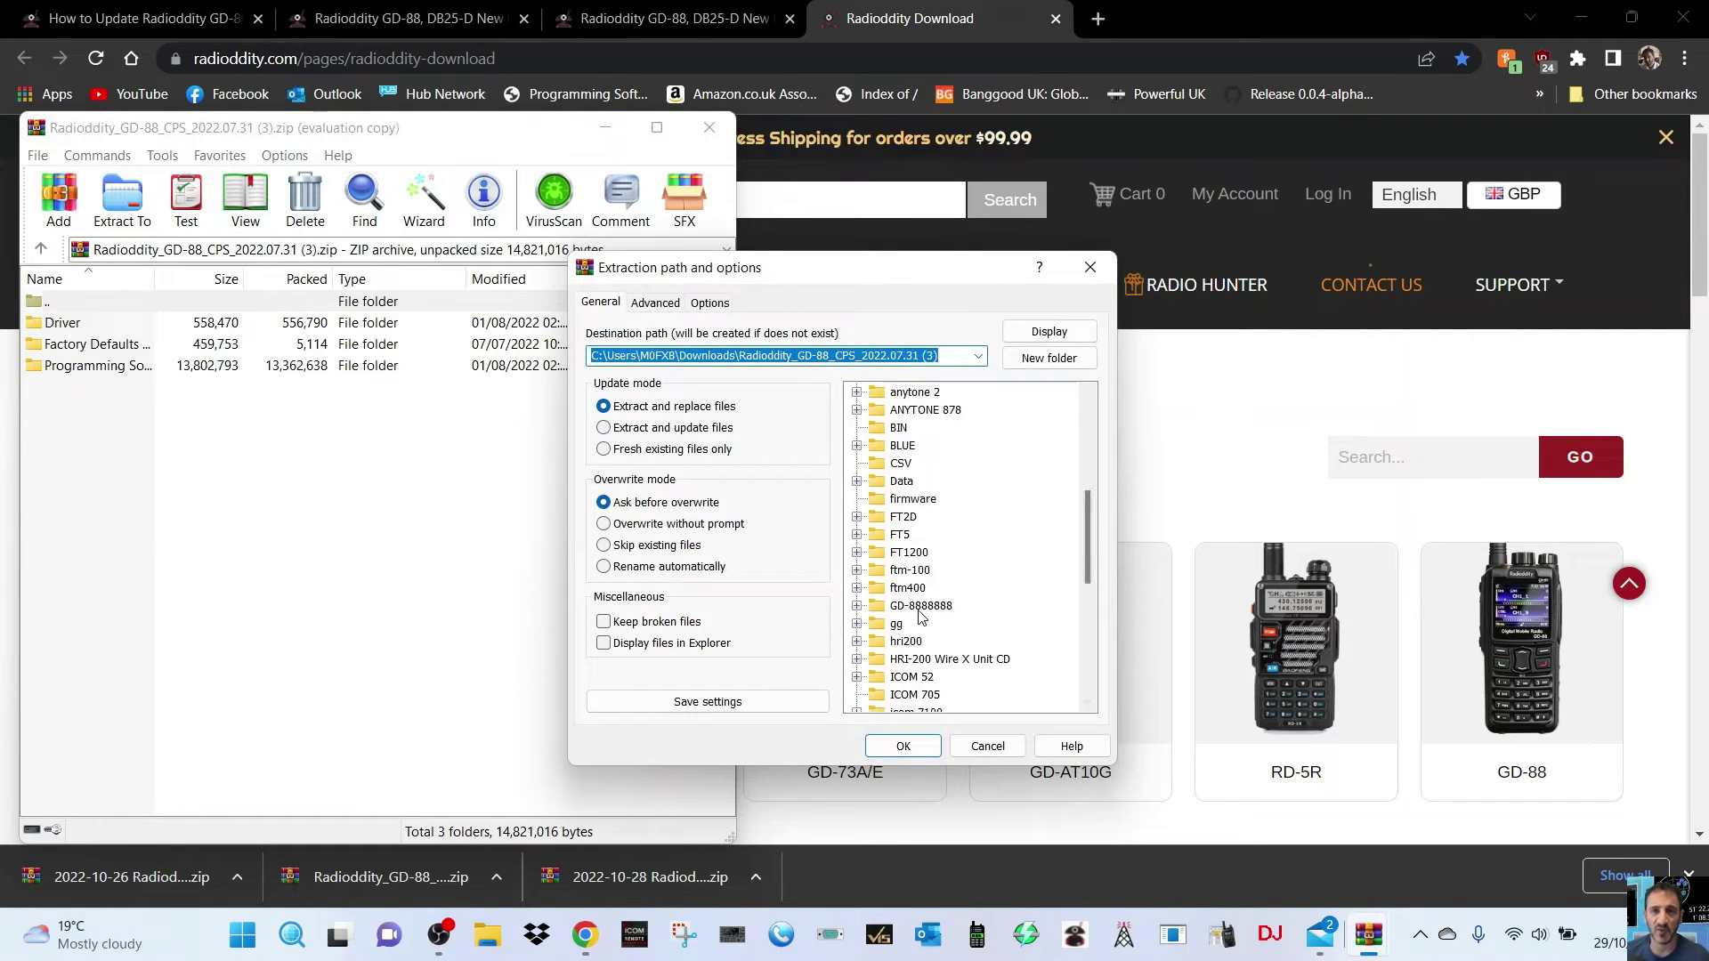
left_click(918, 609)
left_click(903, 746)
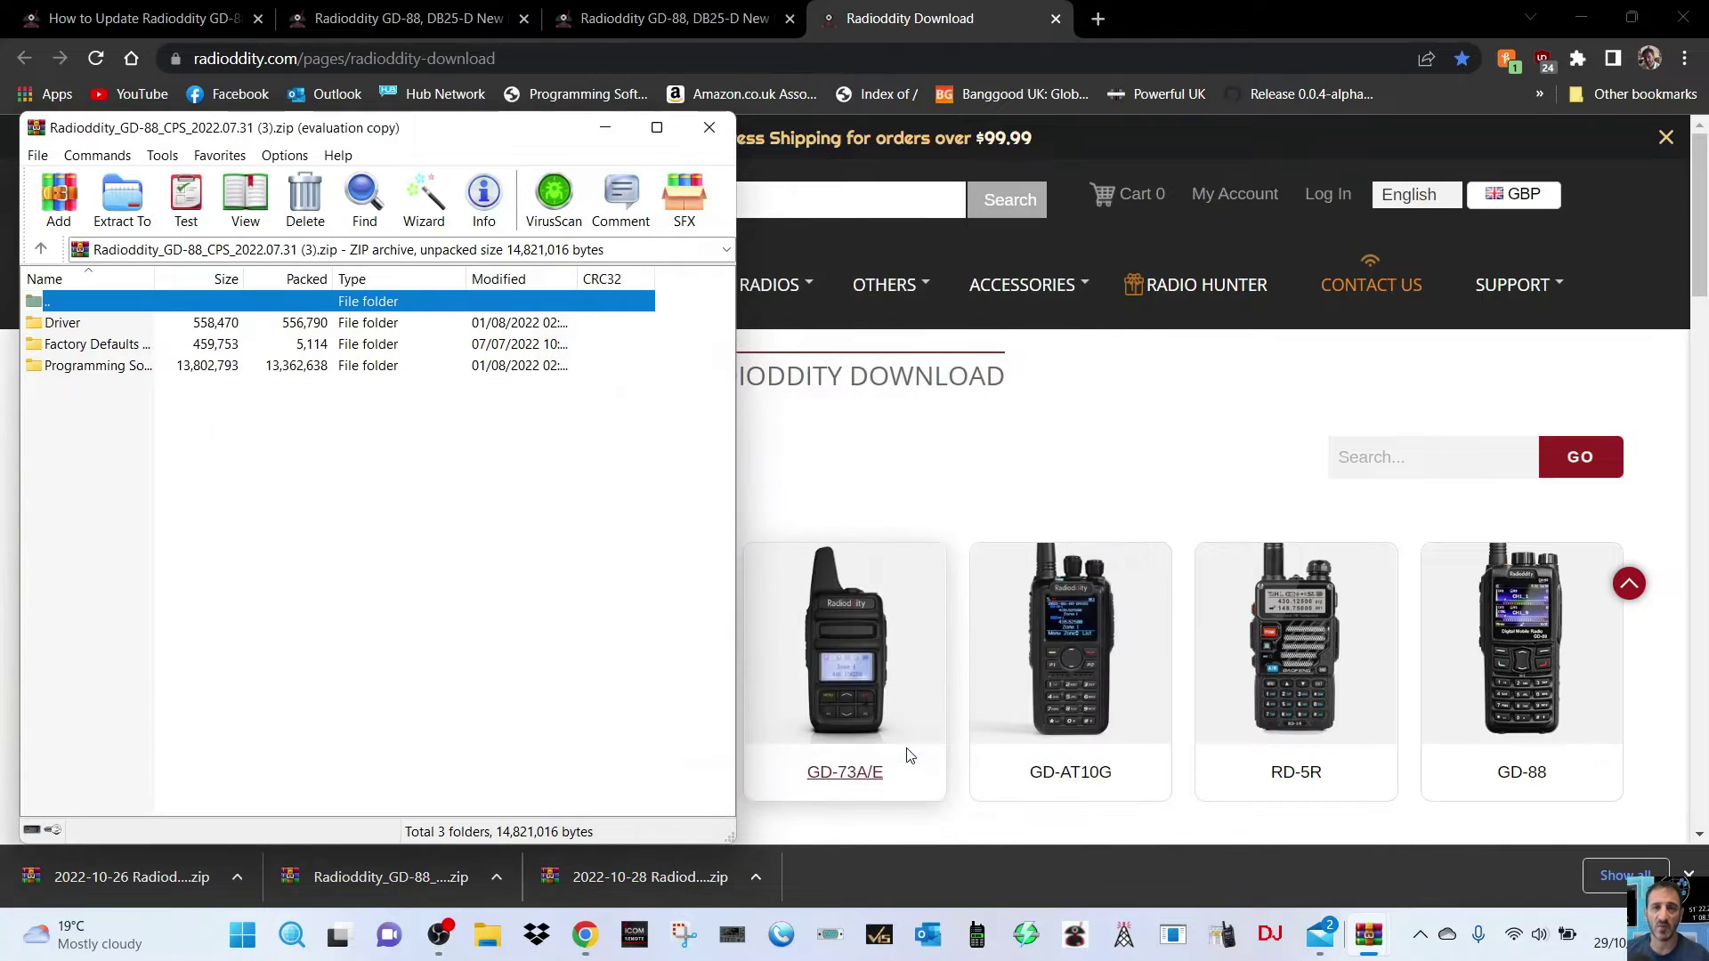
Step: Extract the GD-88 firmware zip into GD-8888888 too, without replacing or renaming existing files
left_click(662, 883)
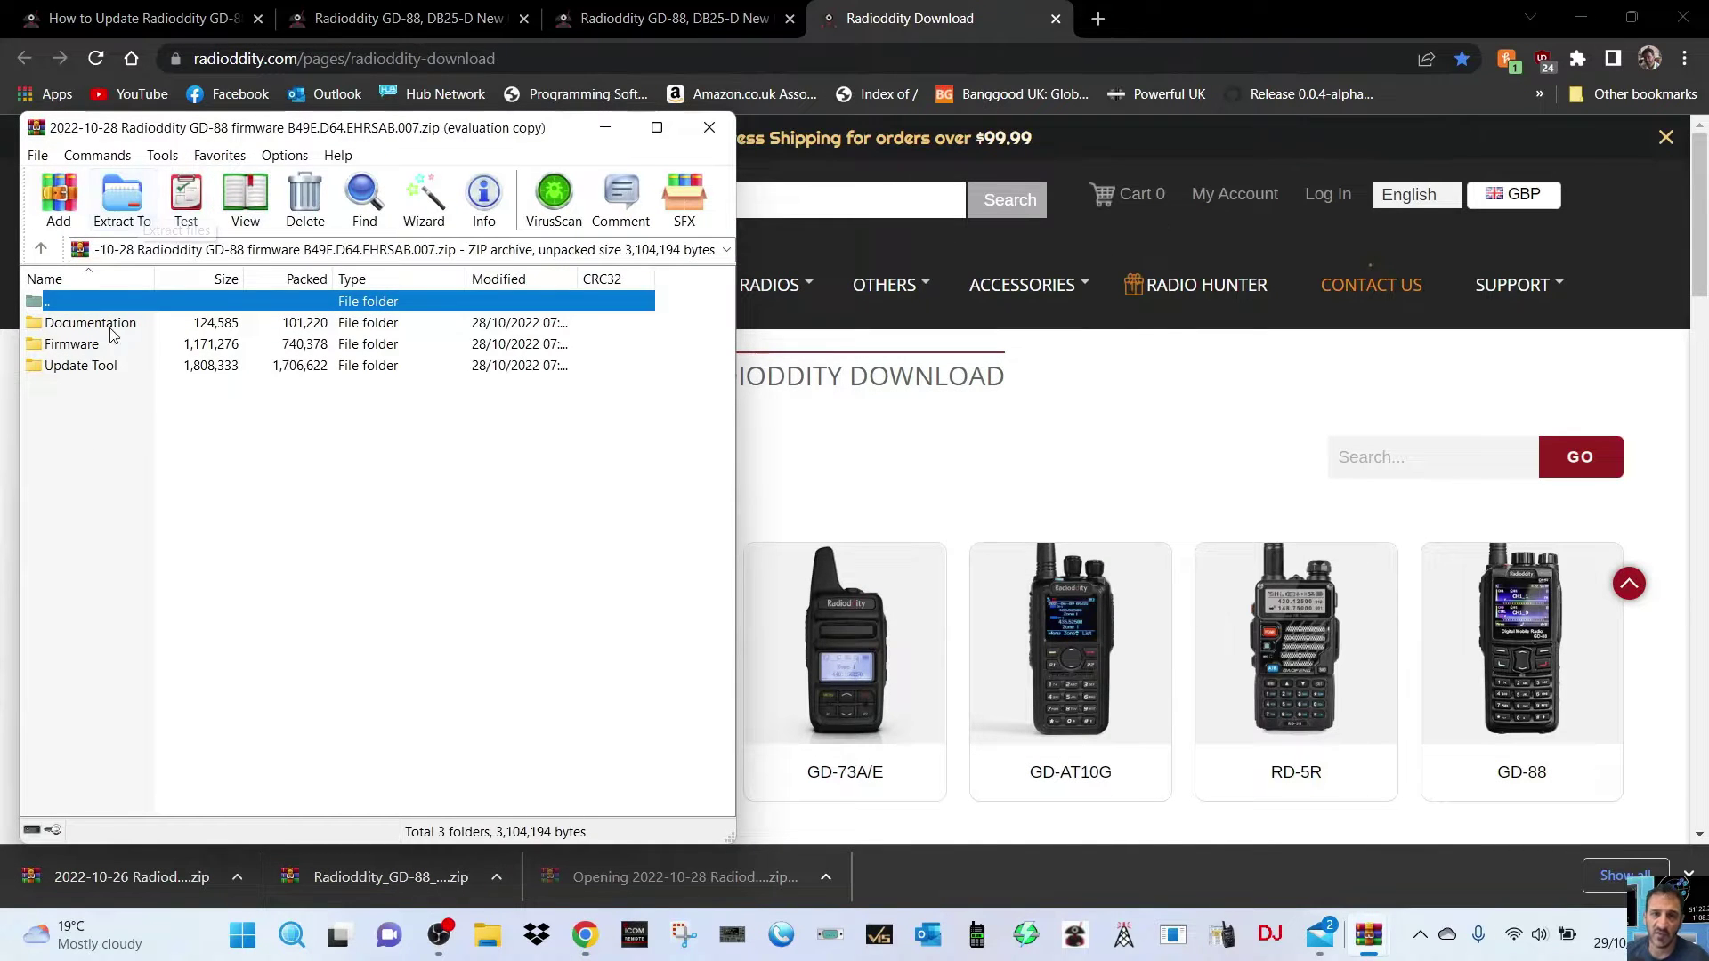
left_click(532, 398)
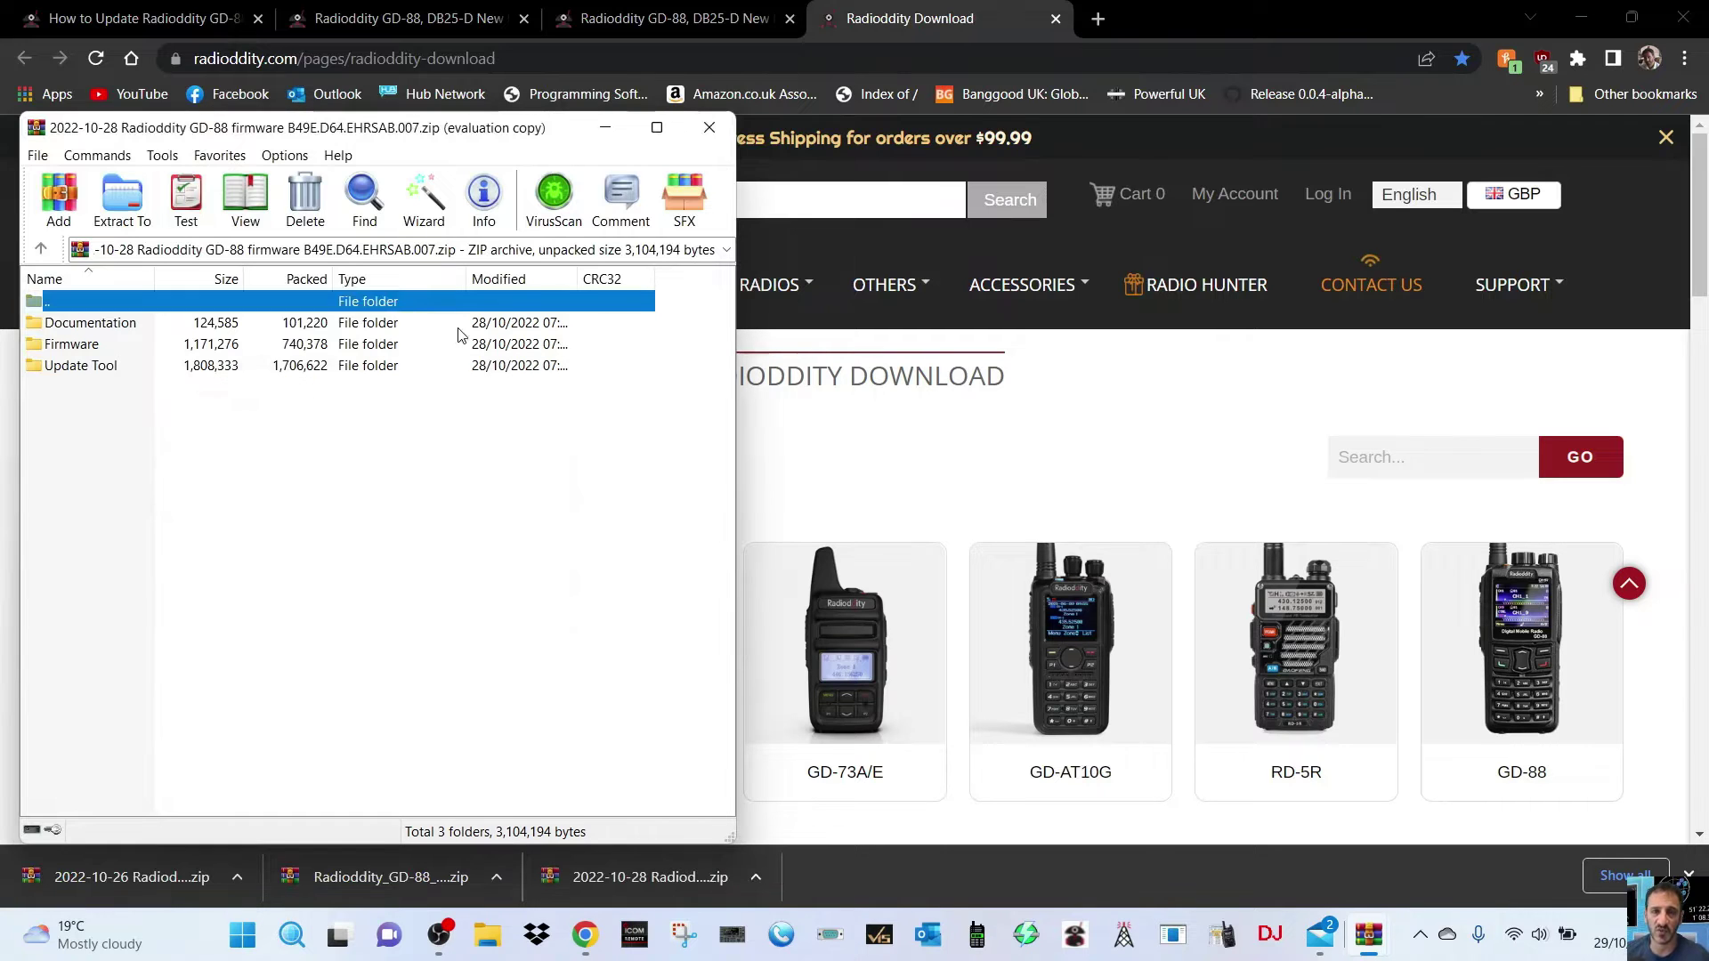
left_click(122, 199)
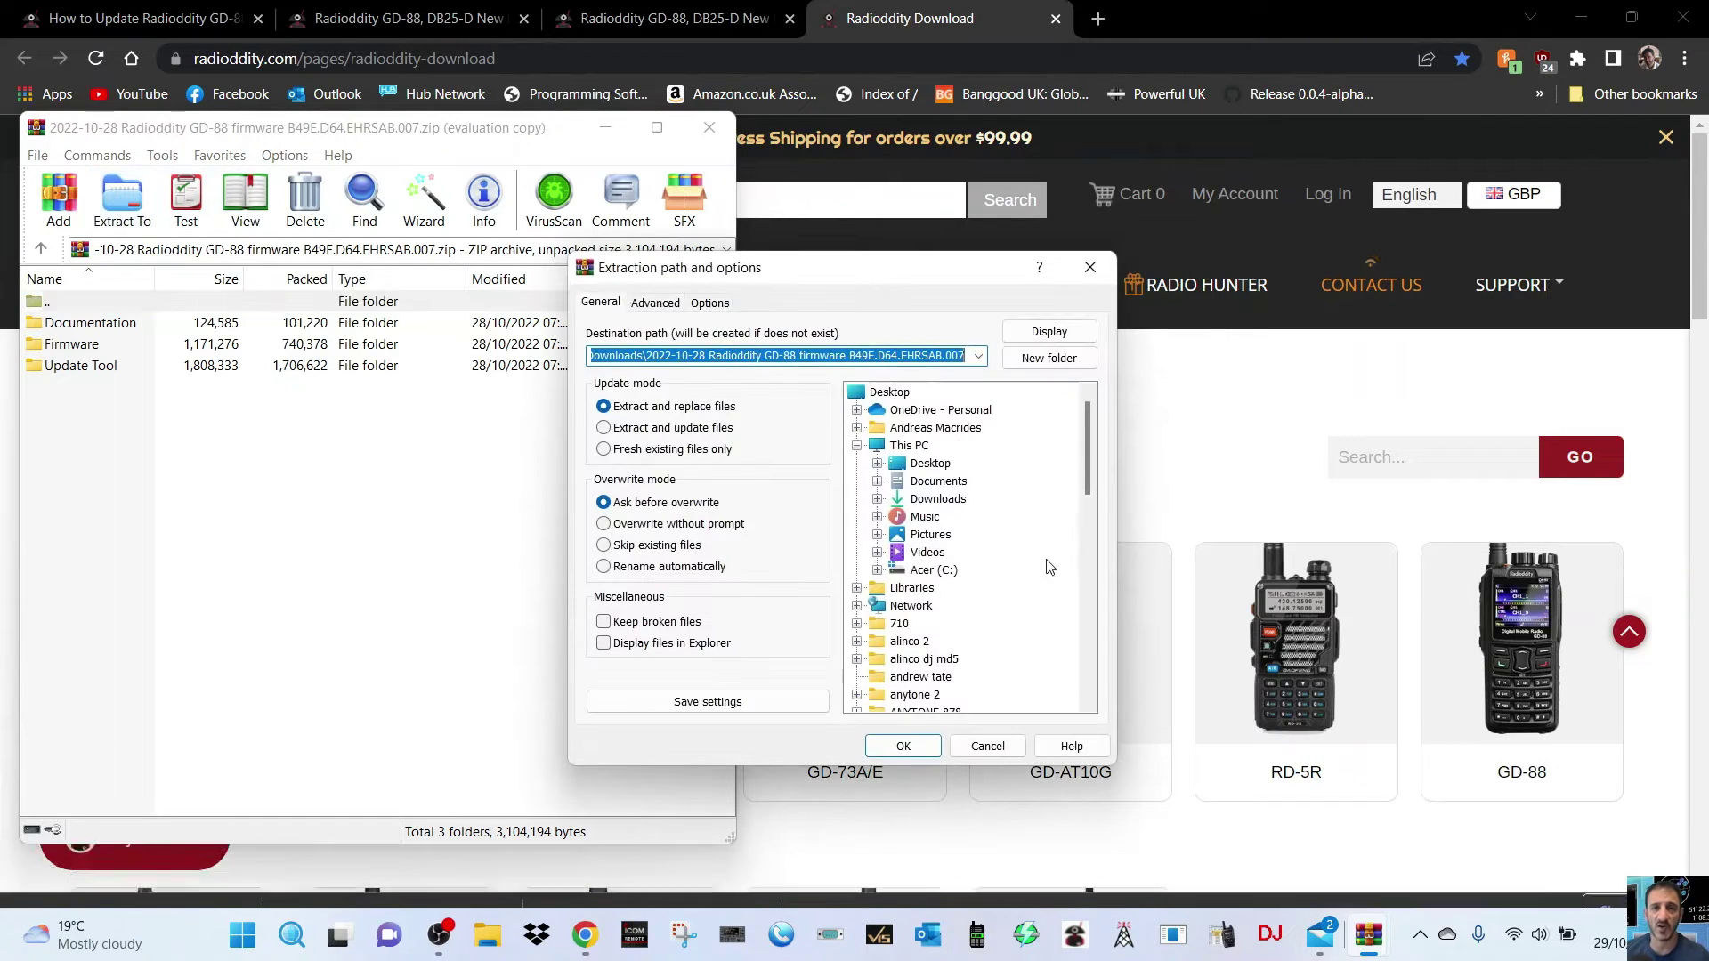
left_click_drag(1085, 478, 1085, 572)
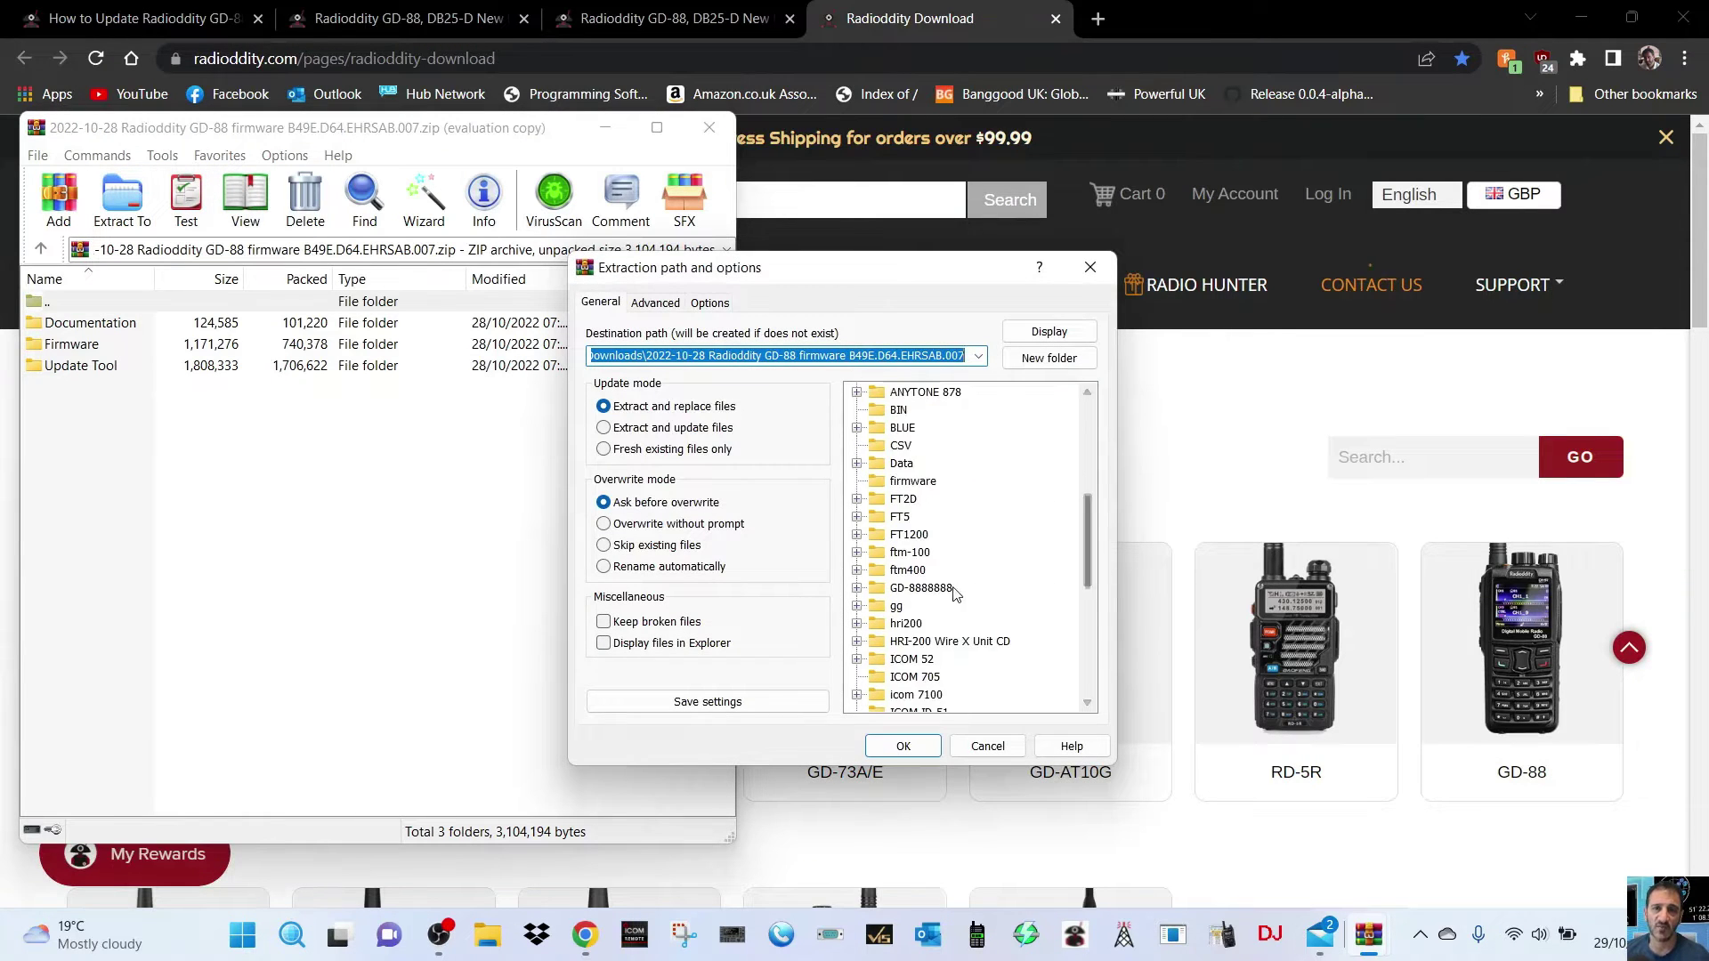
left_click(934, 588)
left_click(920, 755)
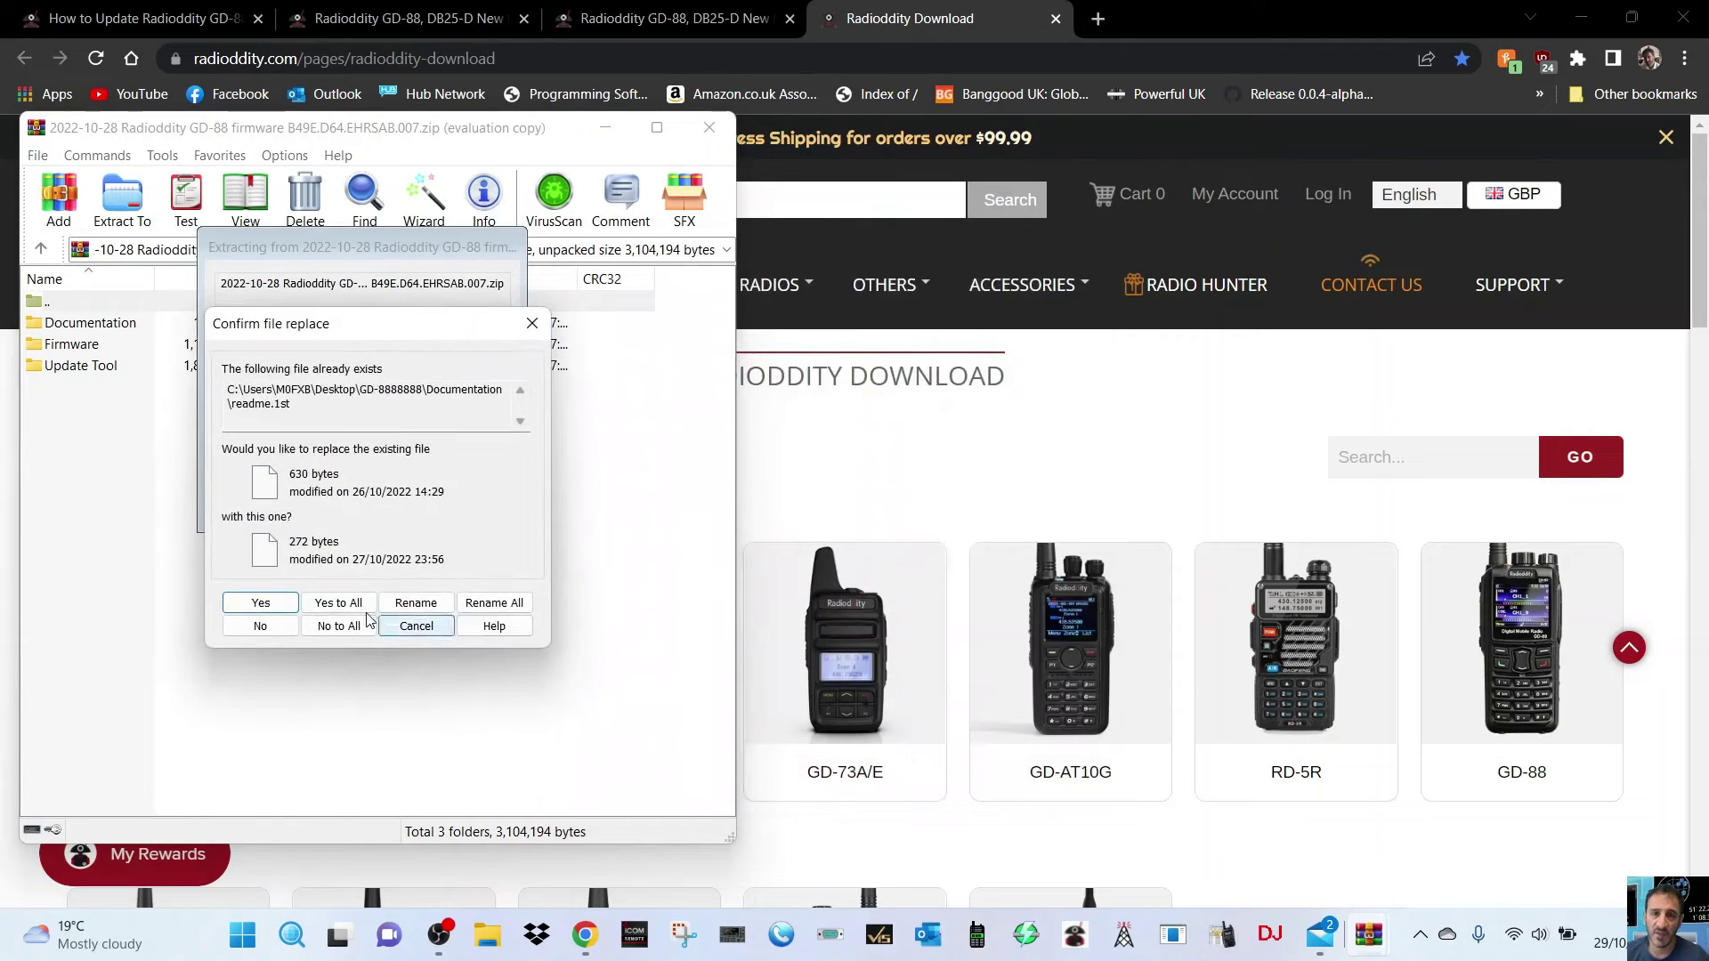
left_click(533, 323)
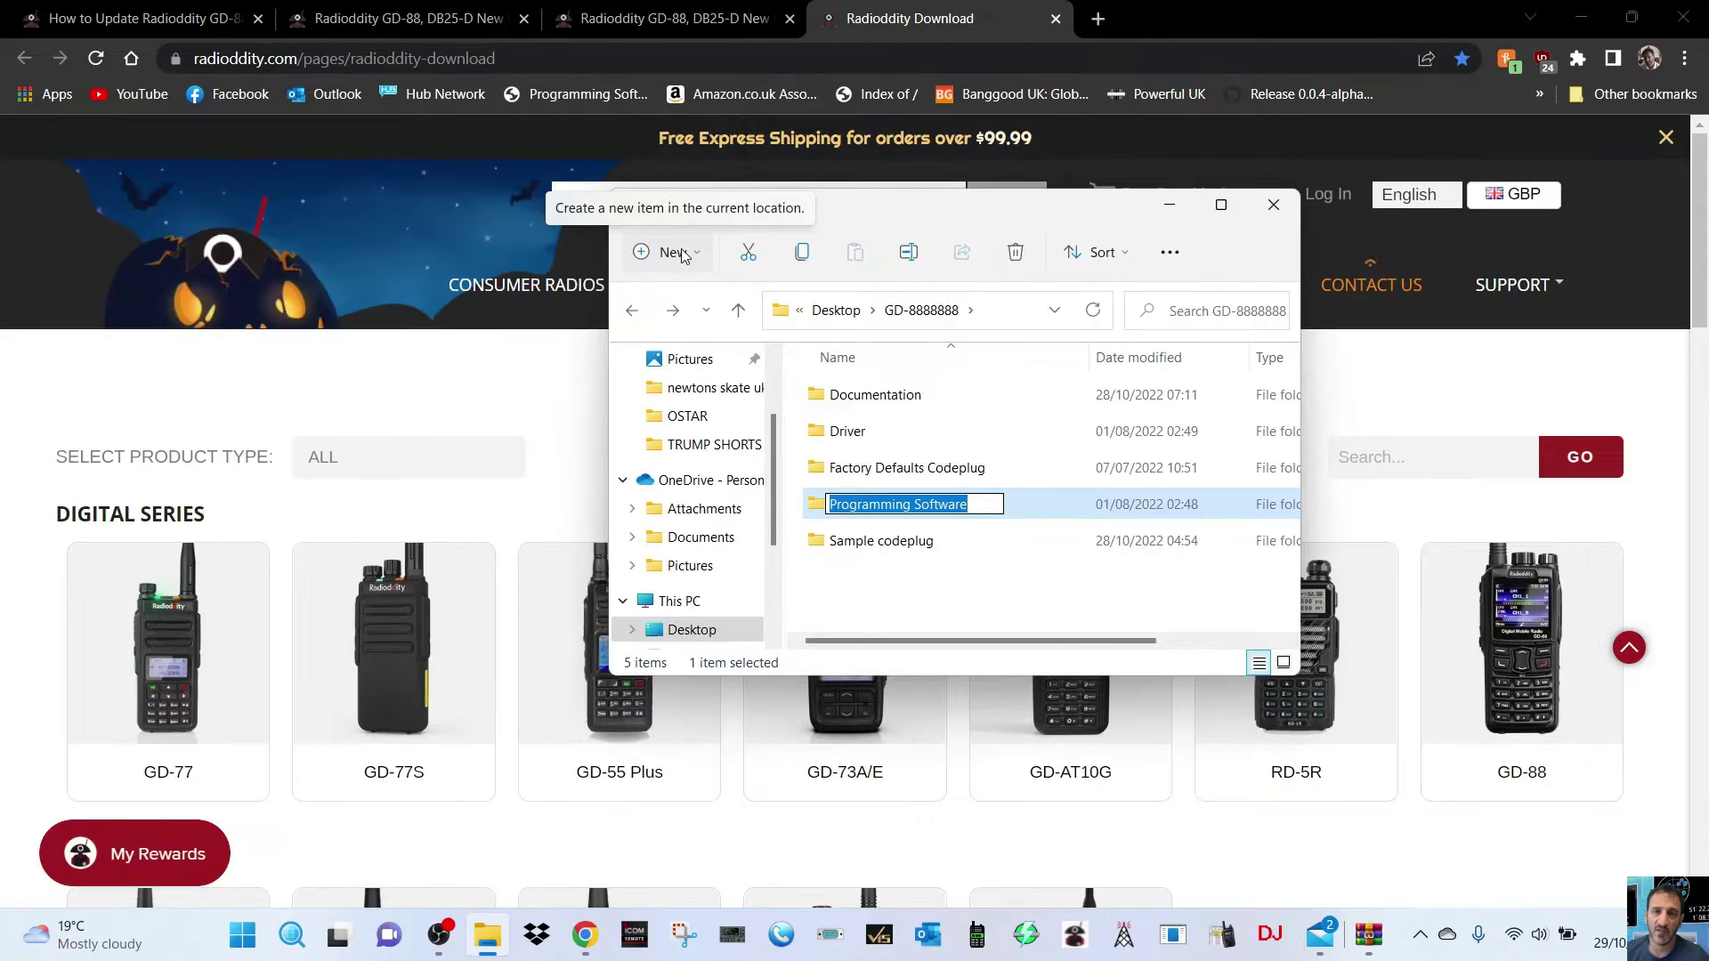
left_click(997, 540)
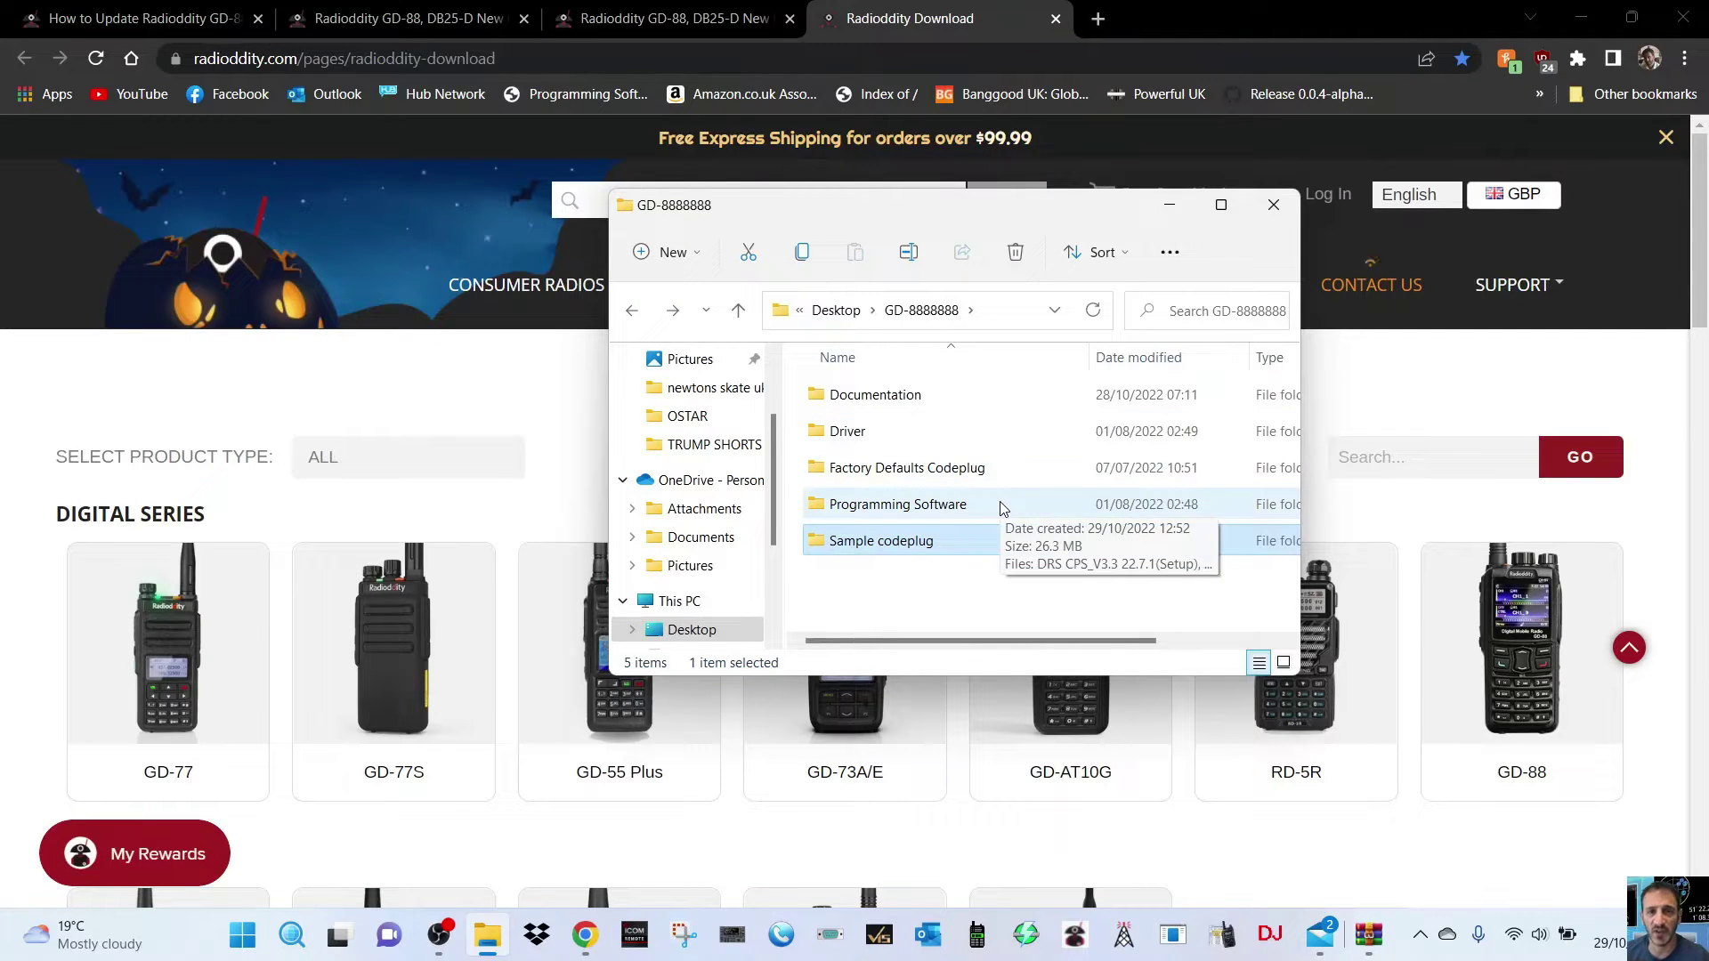
Step: Run the DRS CPS_V3.3 22.7.1 setup from Programming Software and install it to the default folder
double_click(899, 505)
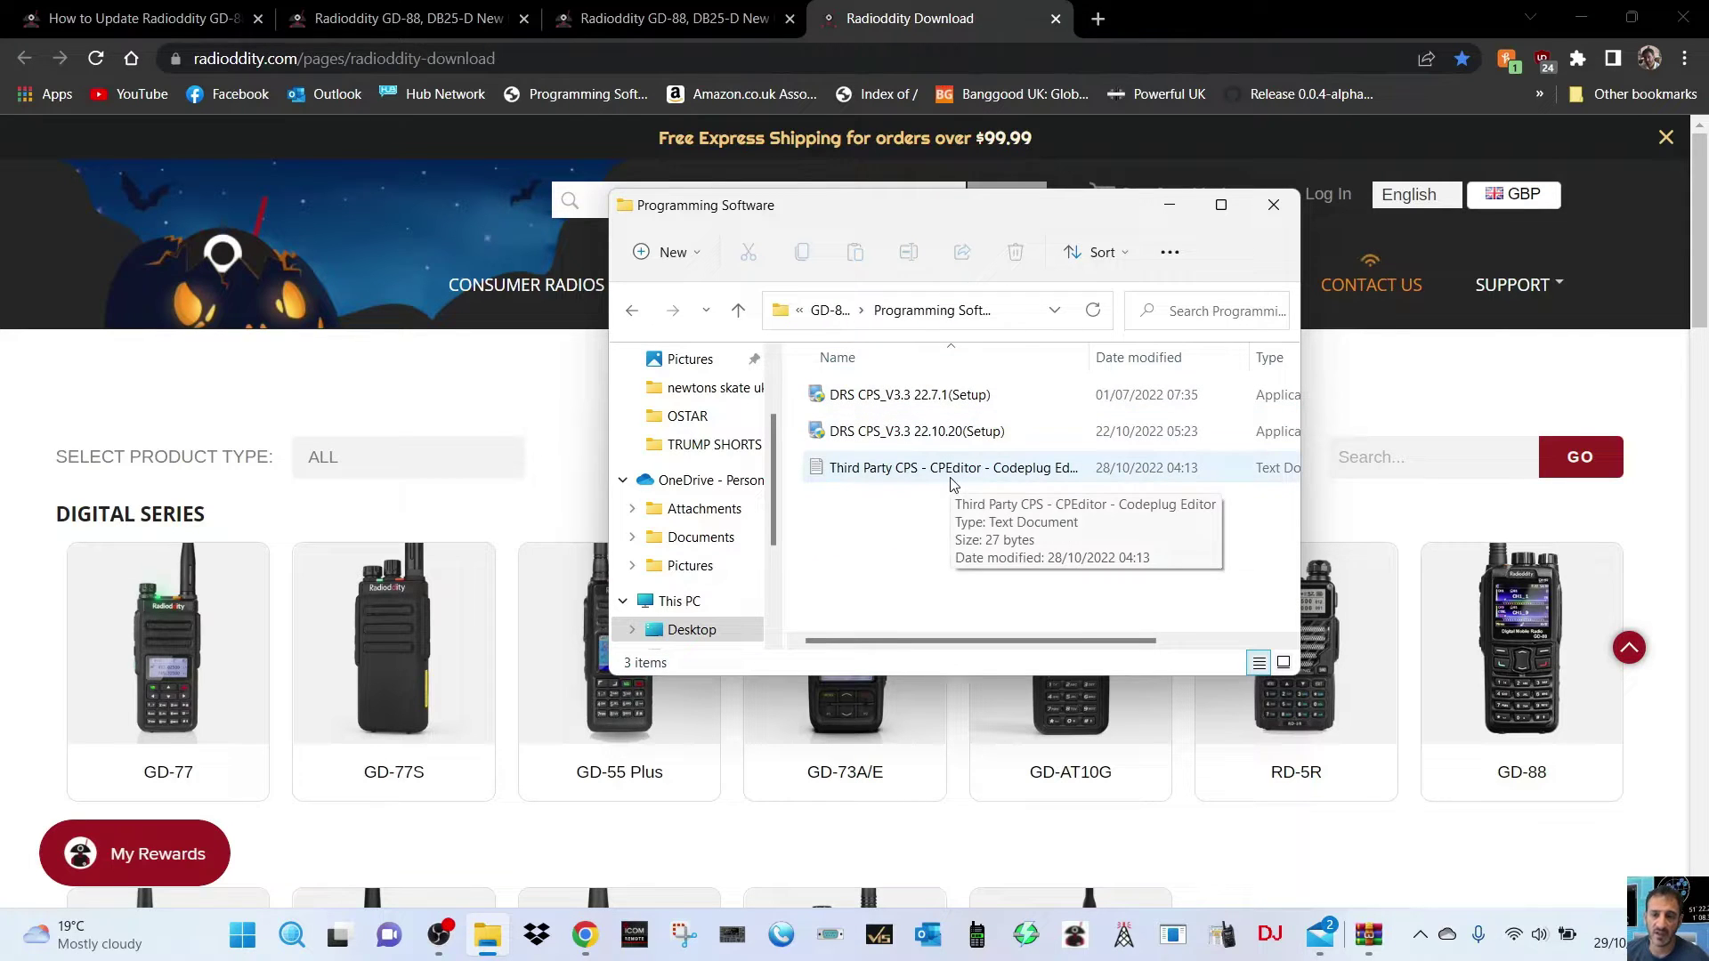
left_click(886, 403)
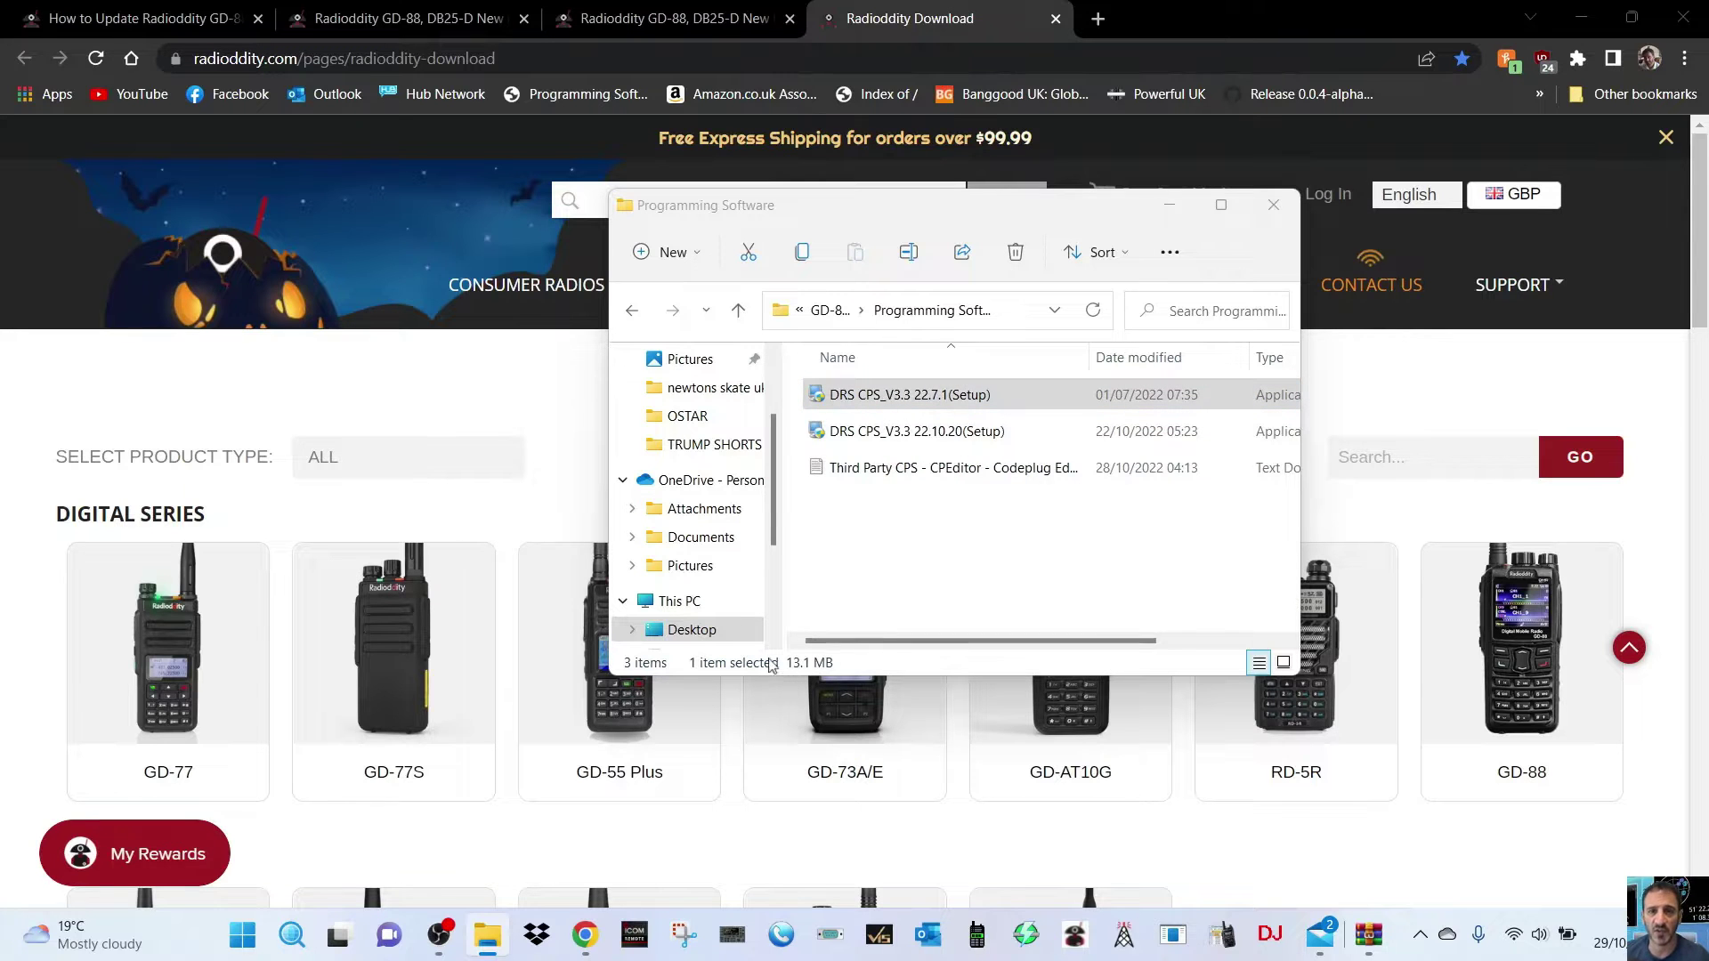
key("Return")
left_click(945, 669)
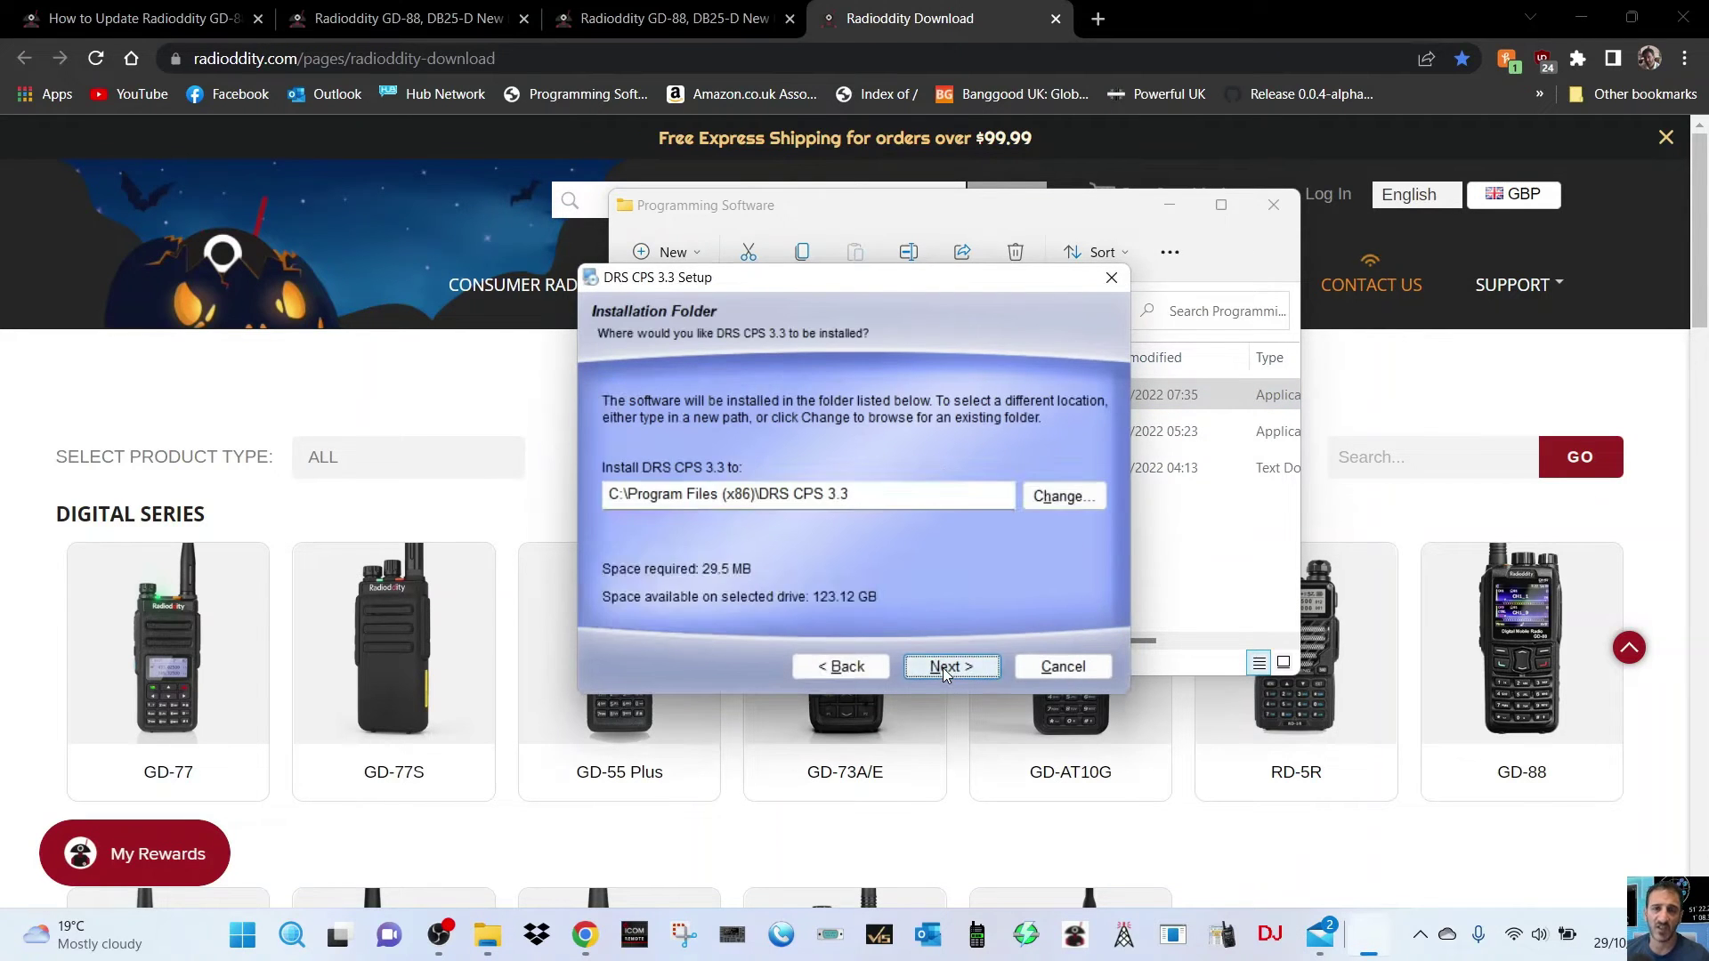
left_click(944, 669)
left_click(944, 669)
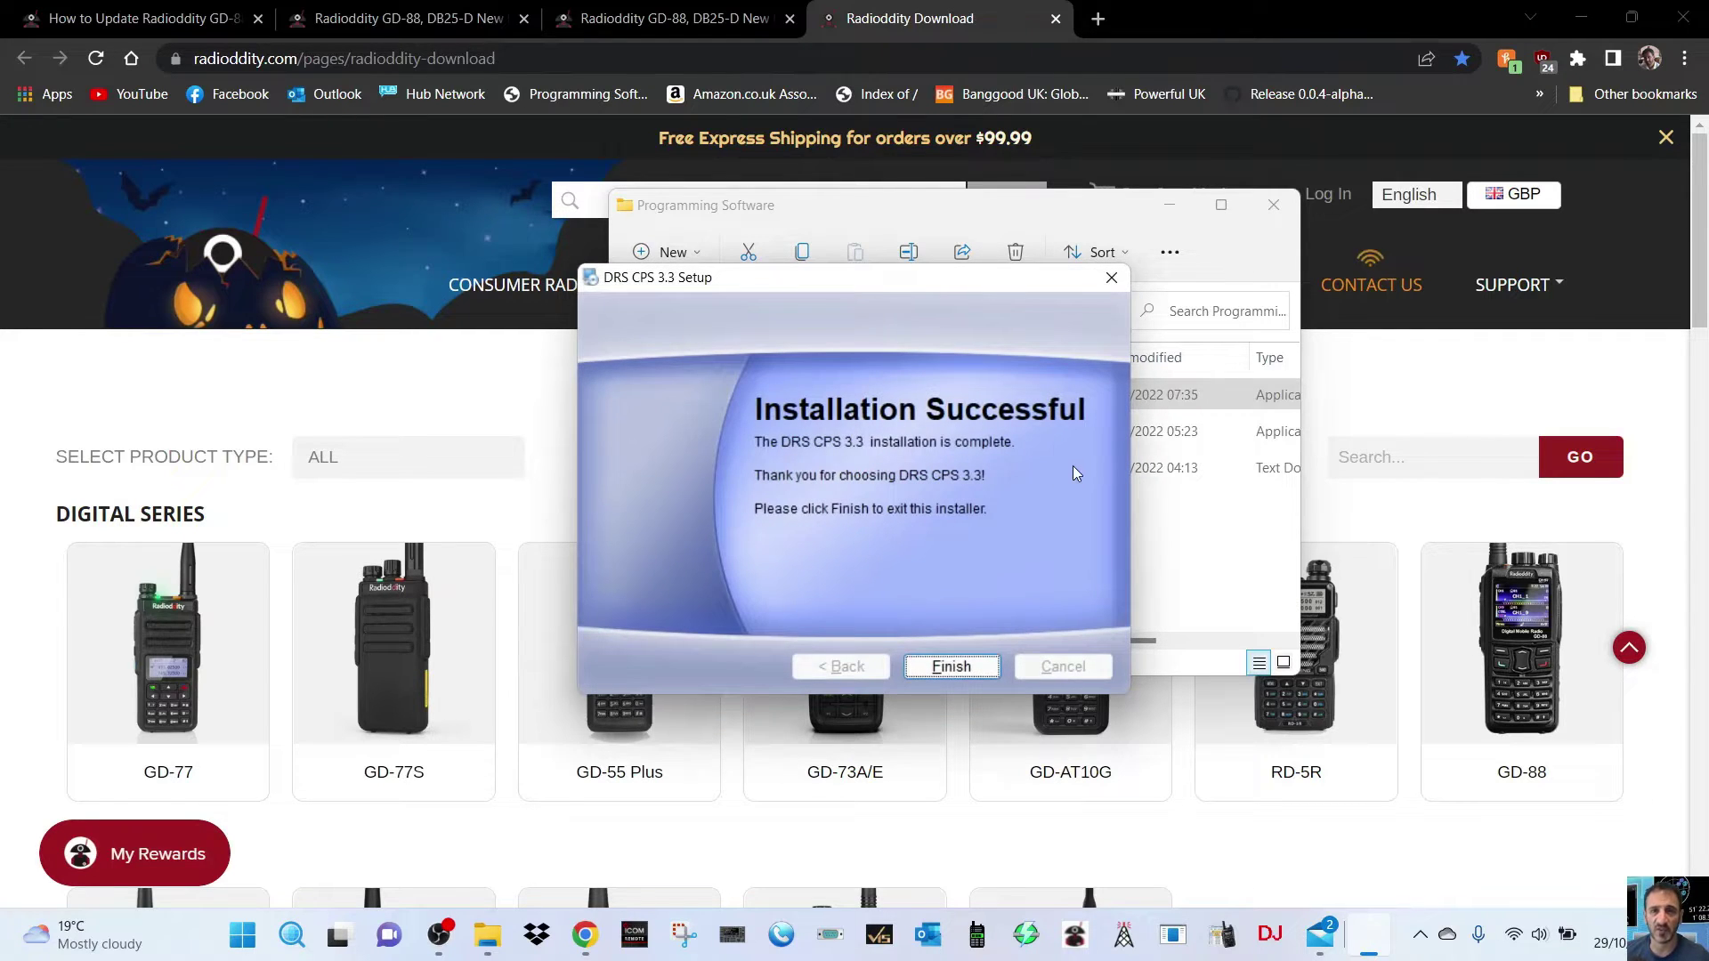
left_click(934, 672)
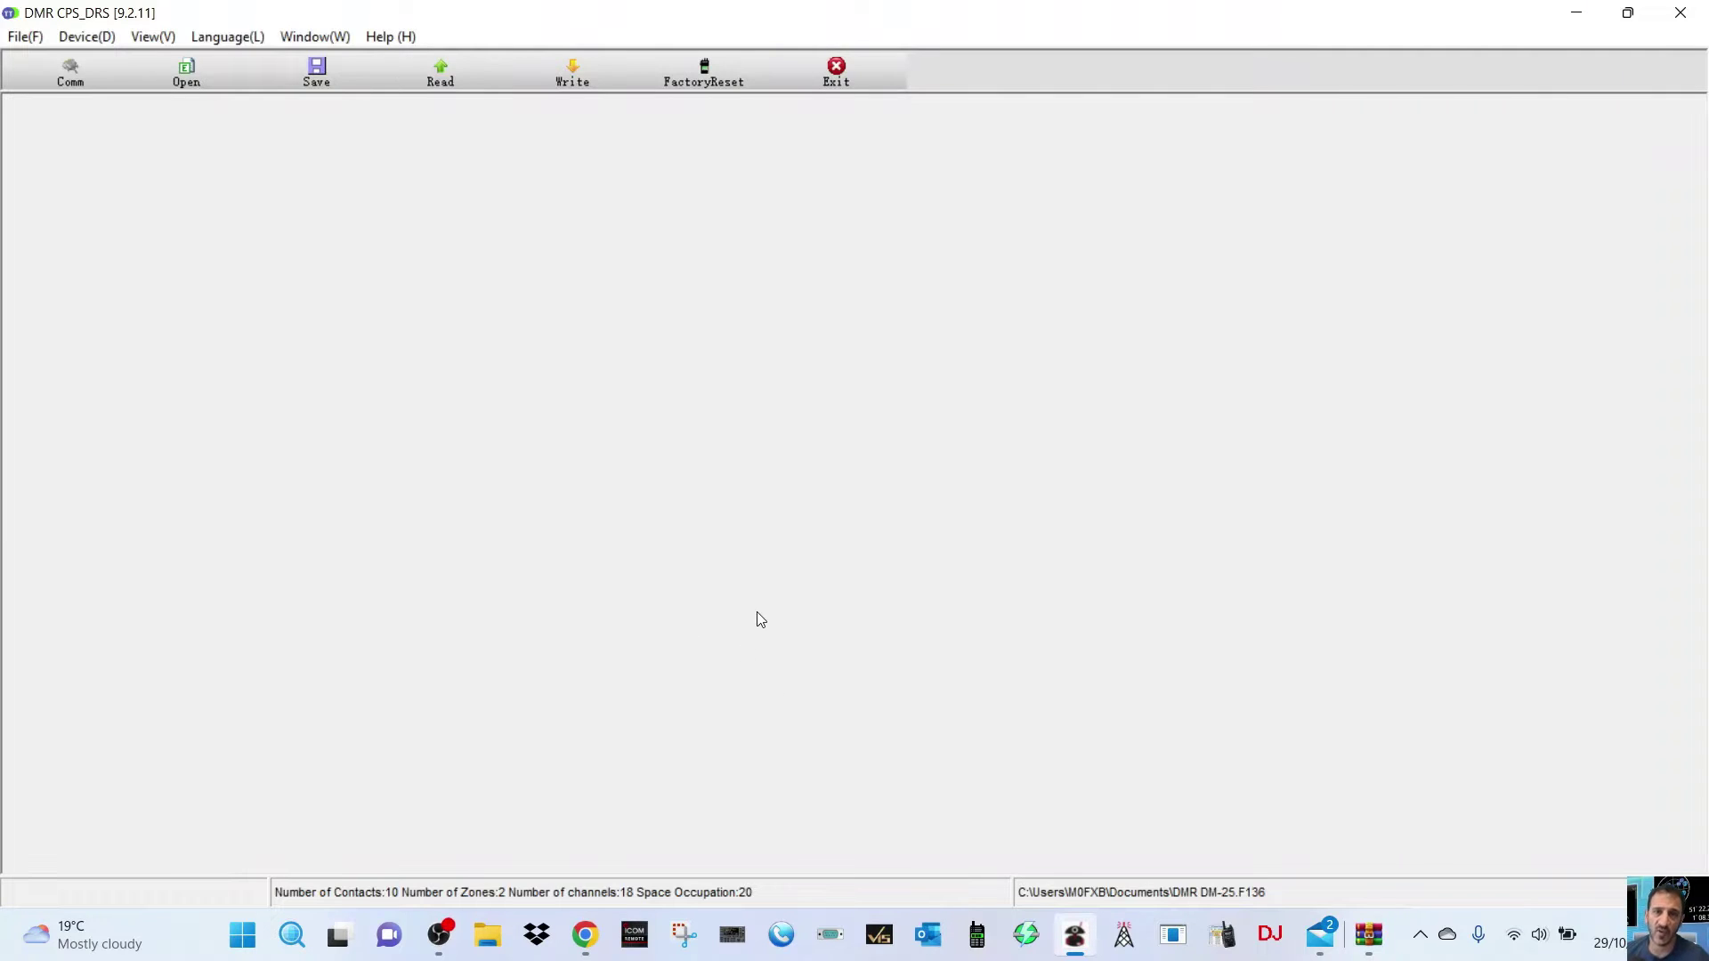
Step: Relaunch DRS CPS from its desktop icon and browse Device Info, Basic Parameters, Prompt Tone, MIC Gain and Encryption pages
left_click(1680, 13)
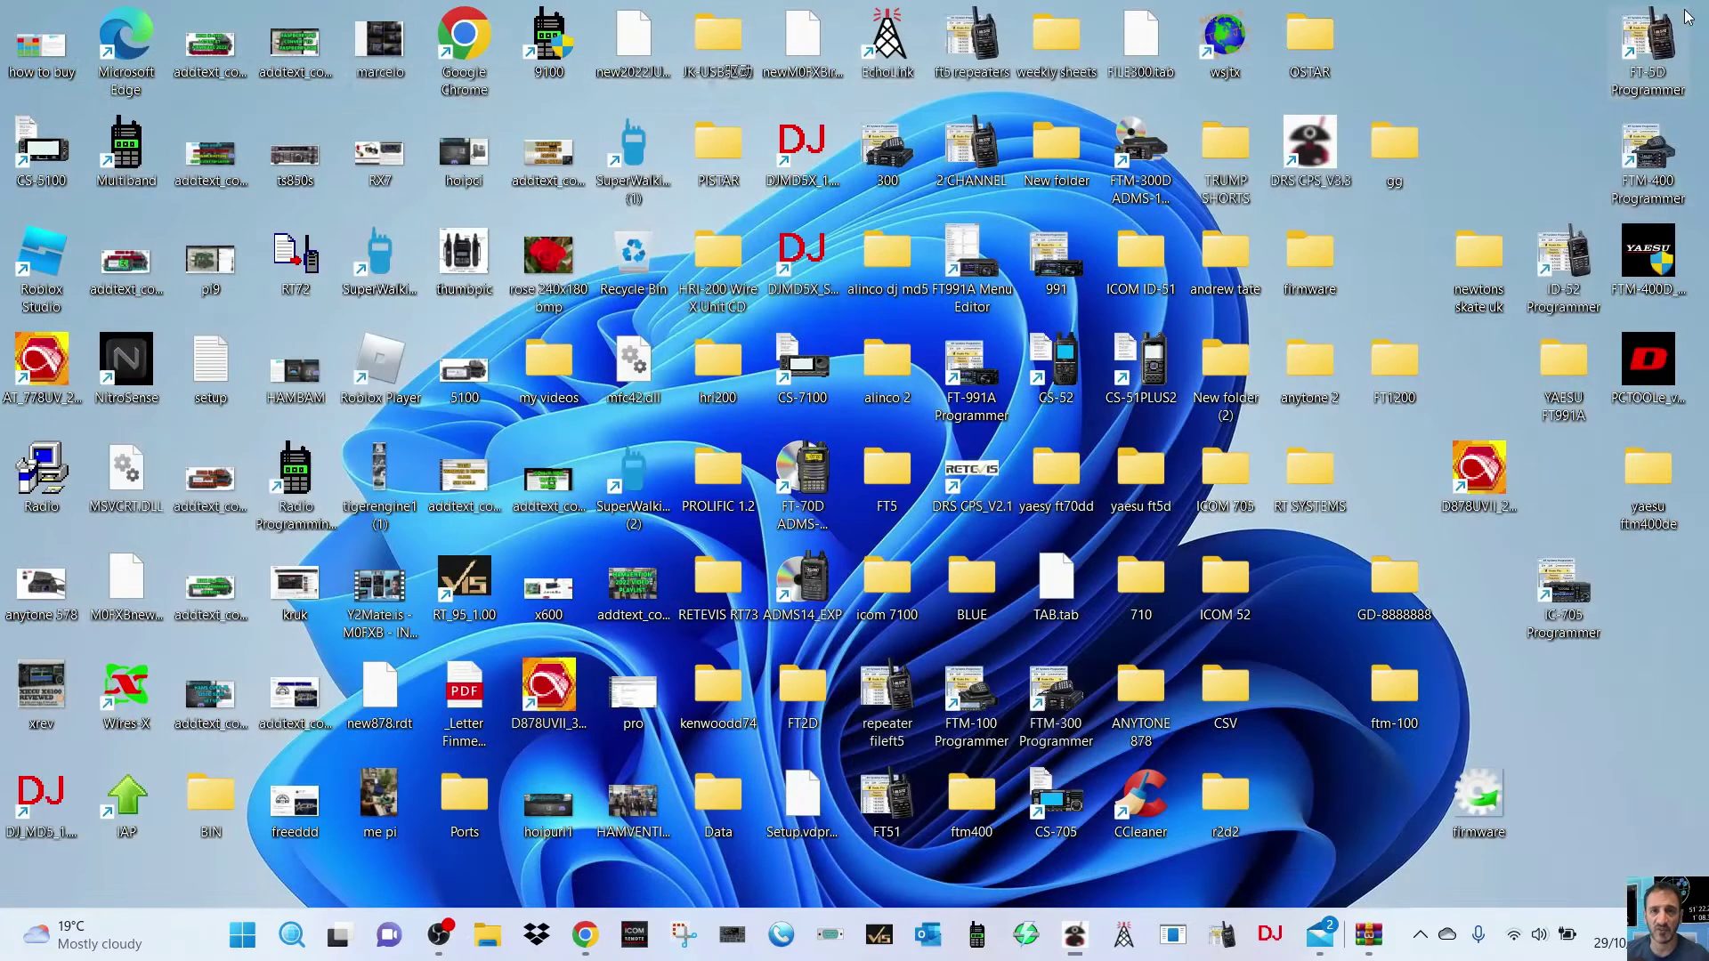
double_click(1305, 136)
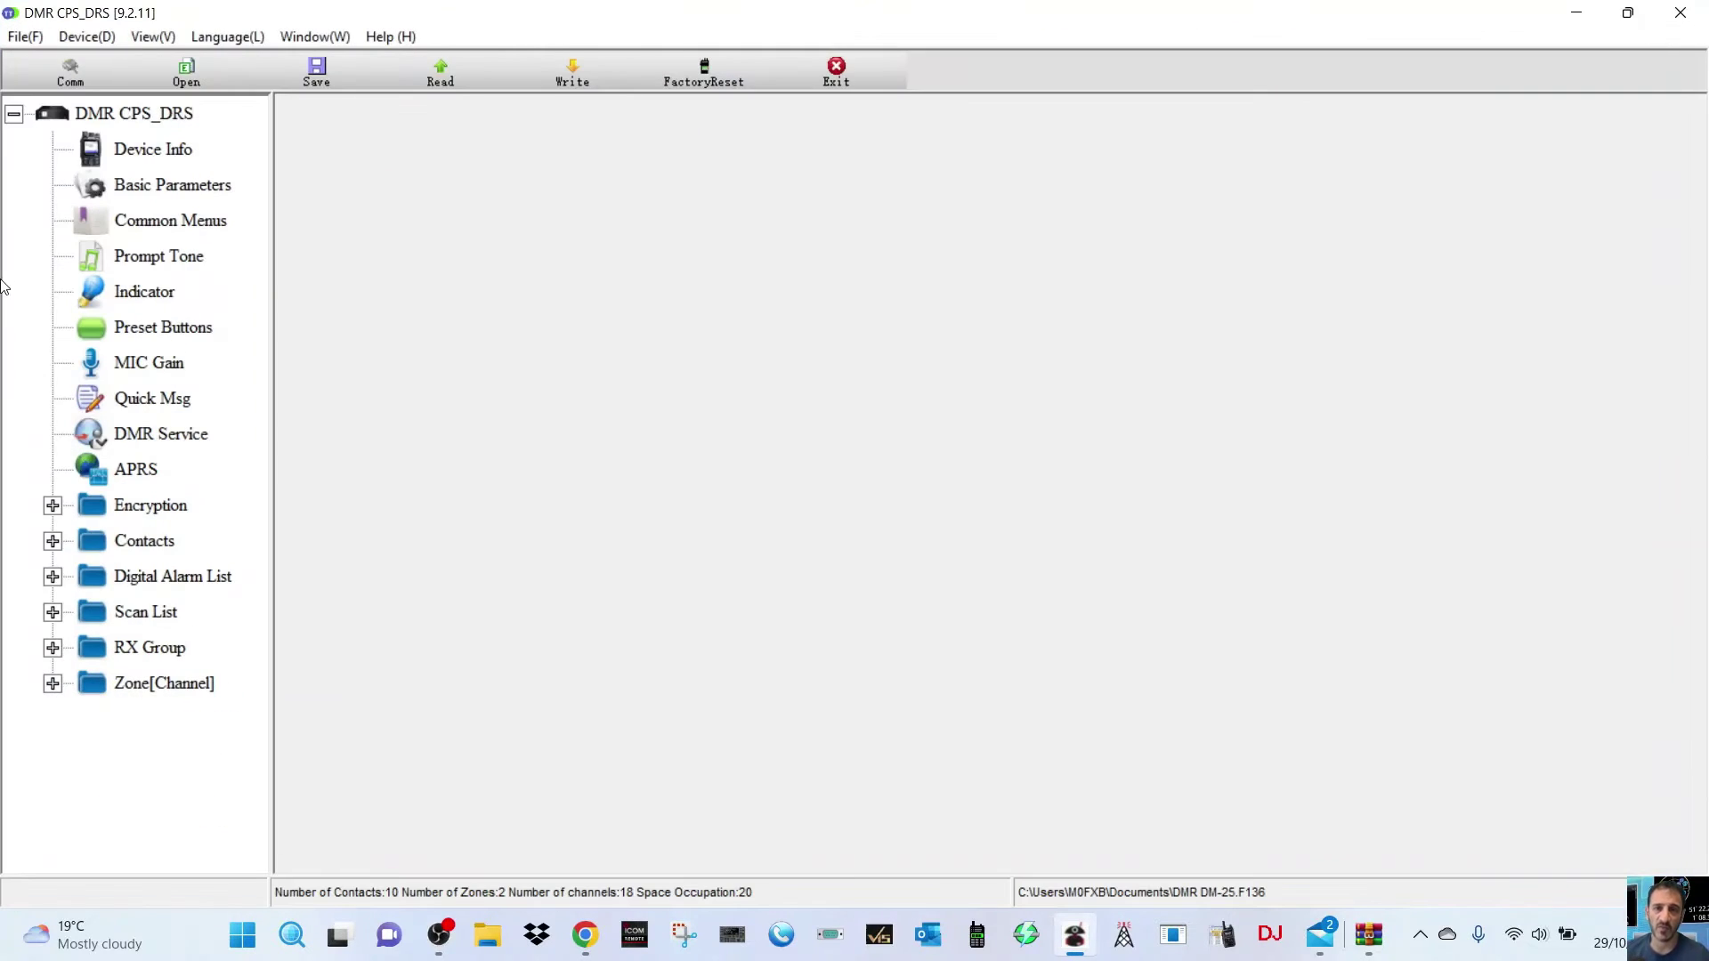
left_click(167, 158)
left_click(148, 200)
left_click(148, 225)
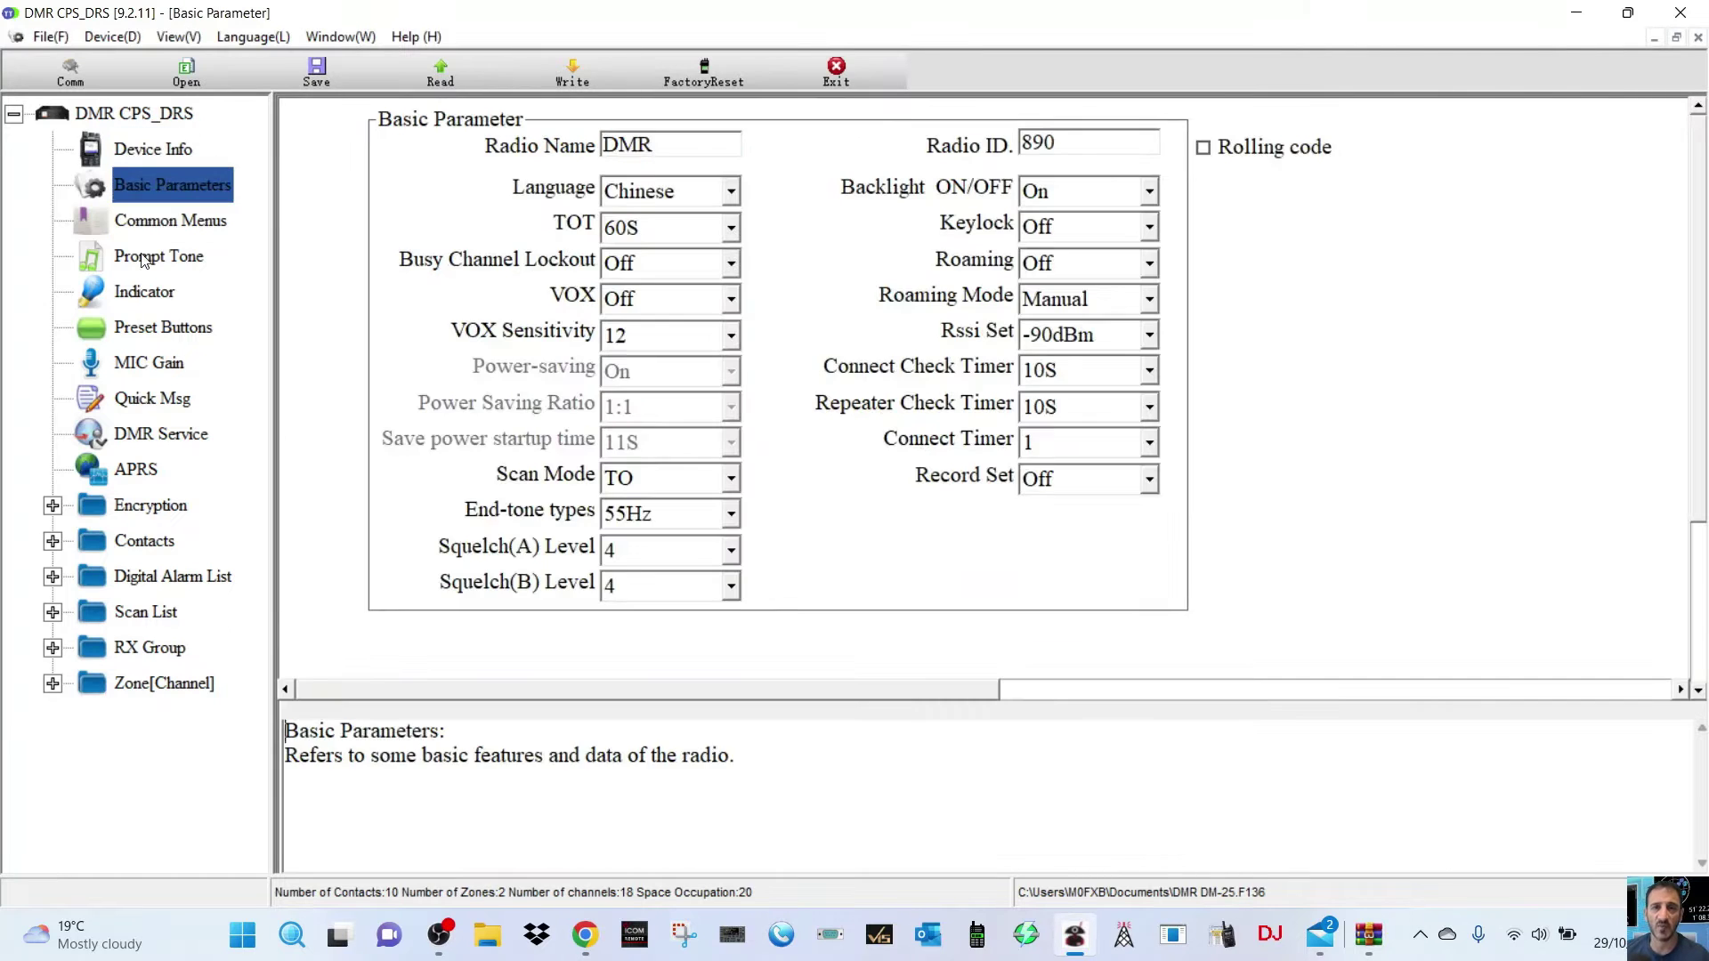
left_click(144, 260)
left_click(136, 290)
left_click(141, 361)
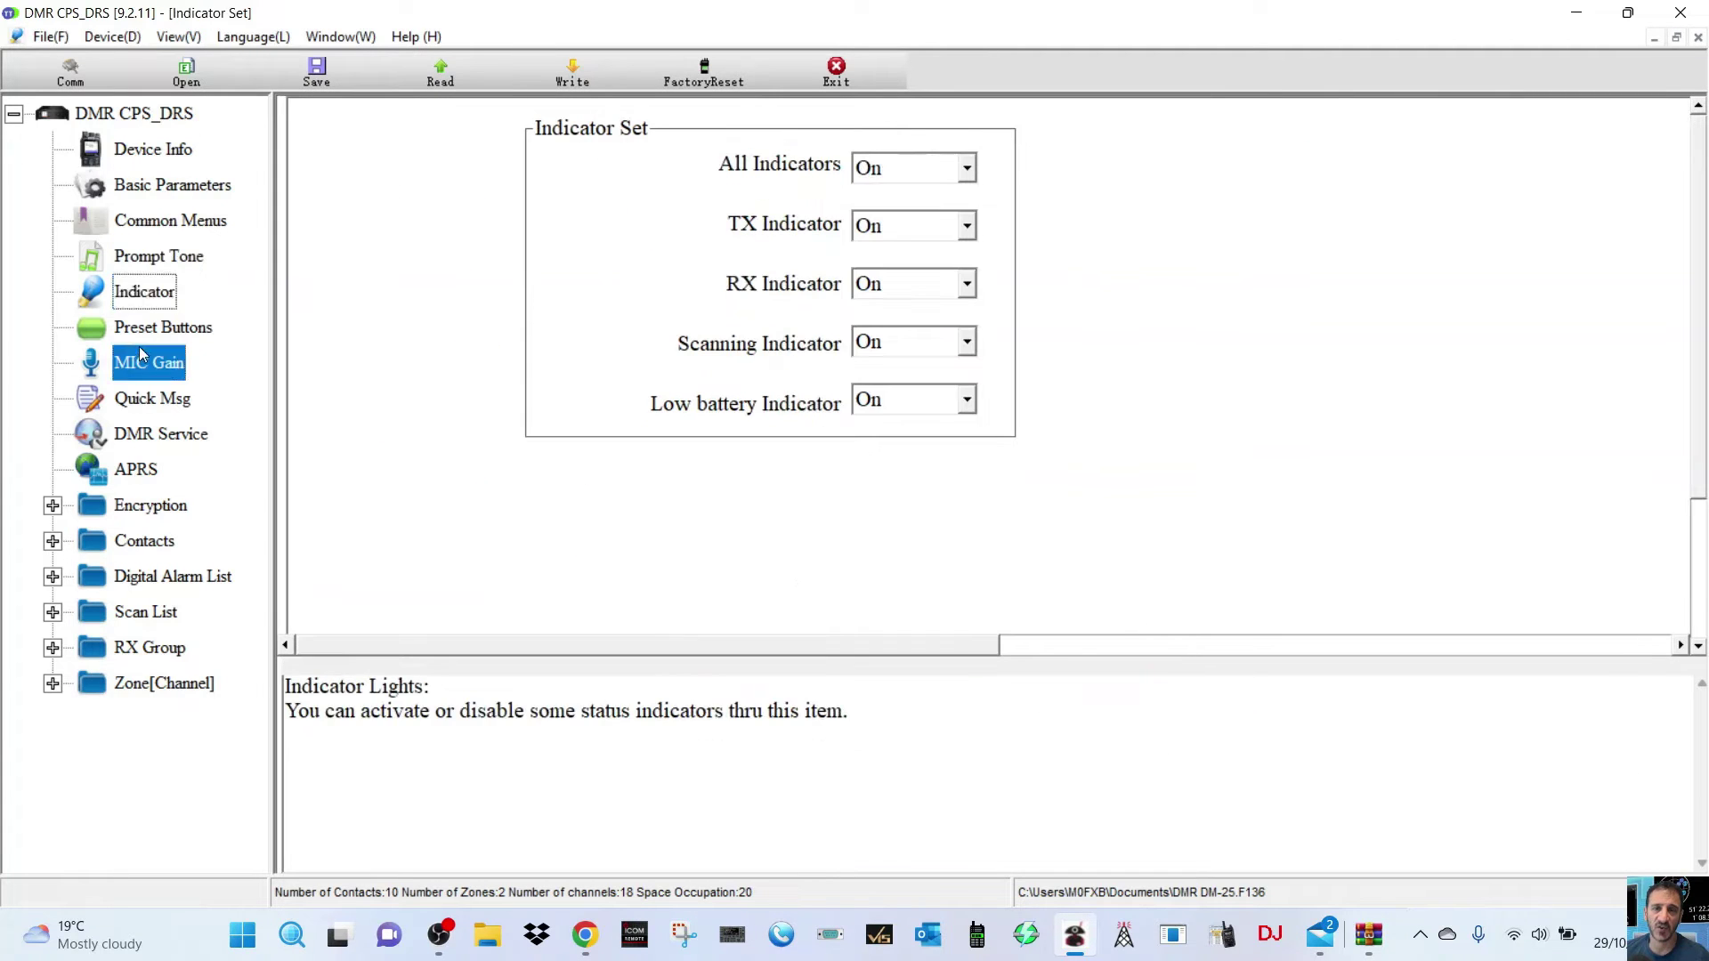
left_click(147, 397)
left_click(151, 504)
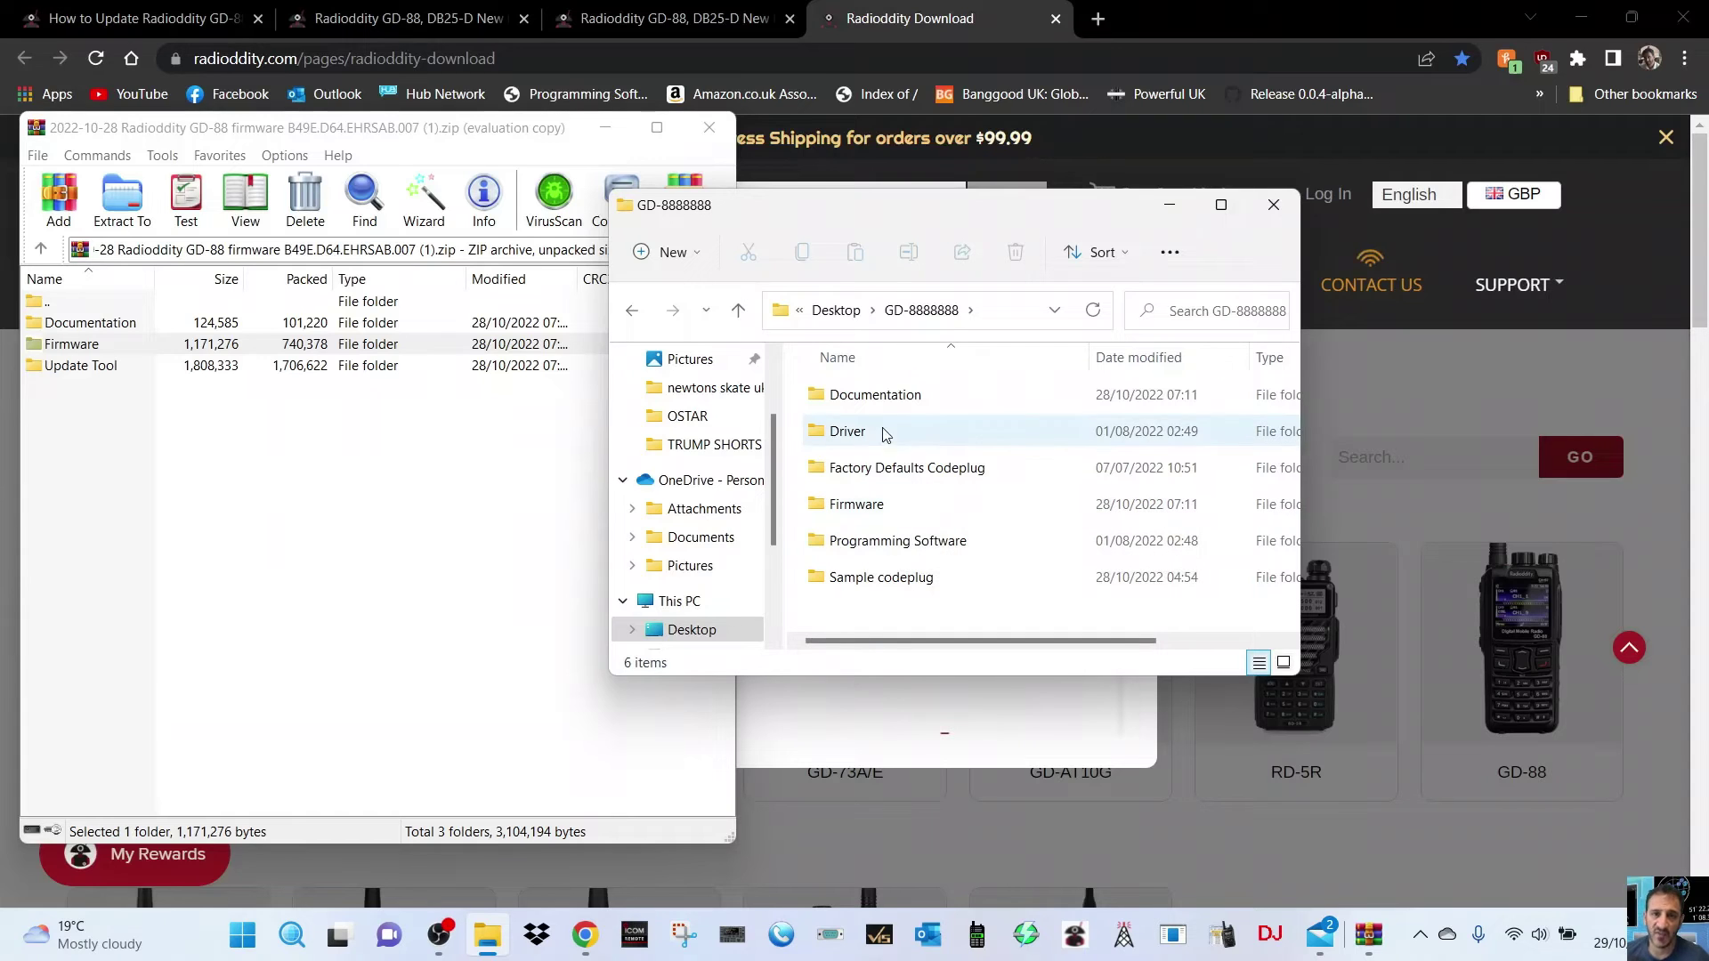
Step: Open the Firmware folder, widen it to check the HAM_A and HAM_B .bin sizes, then close it
double_click(882, 503)
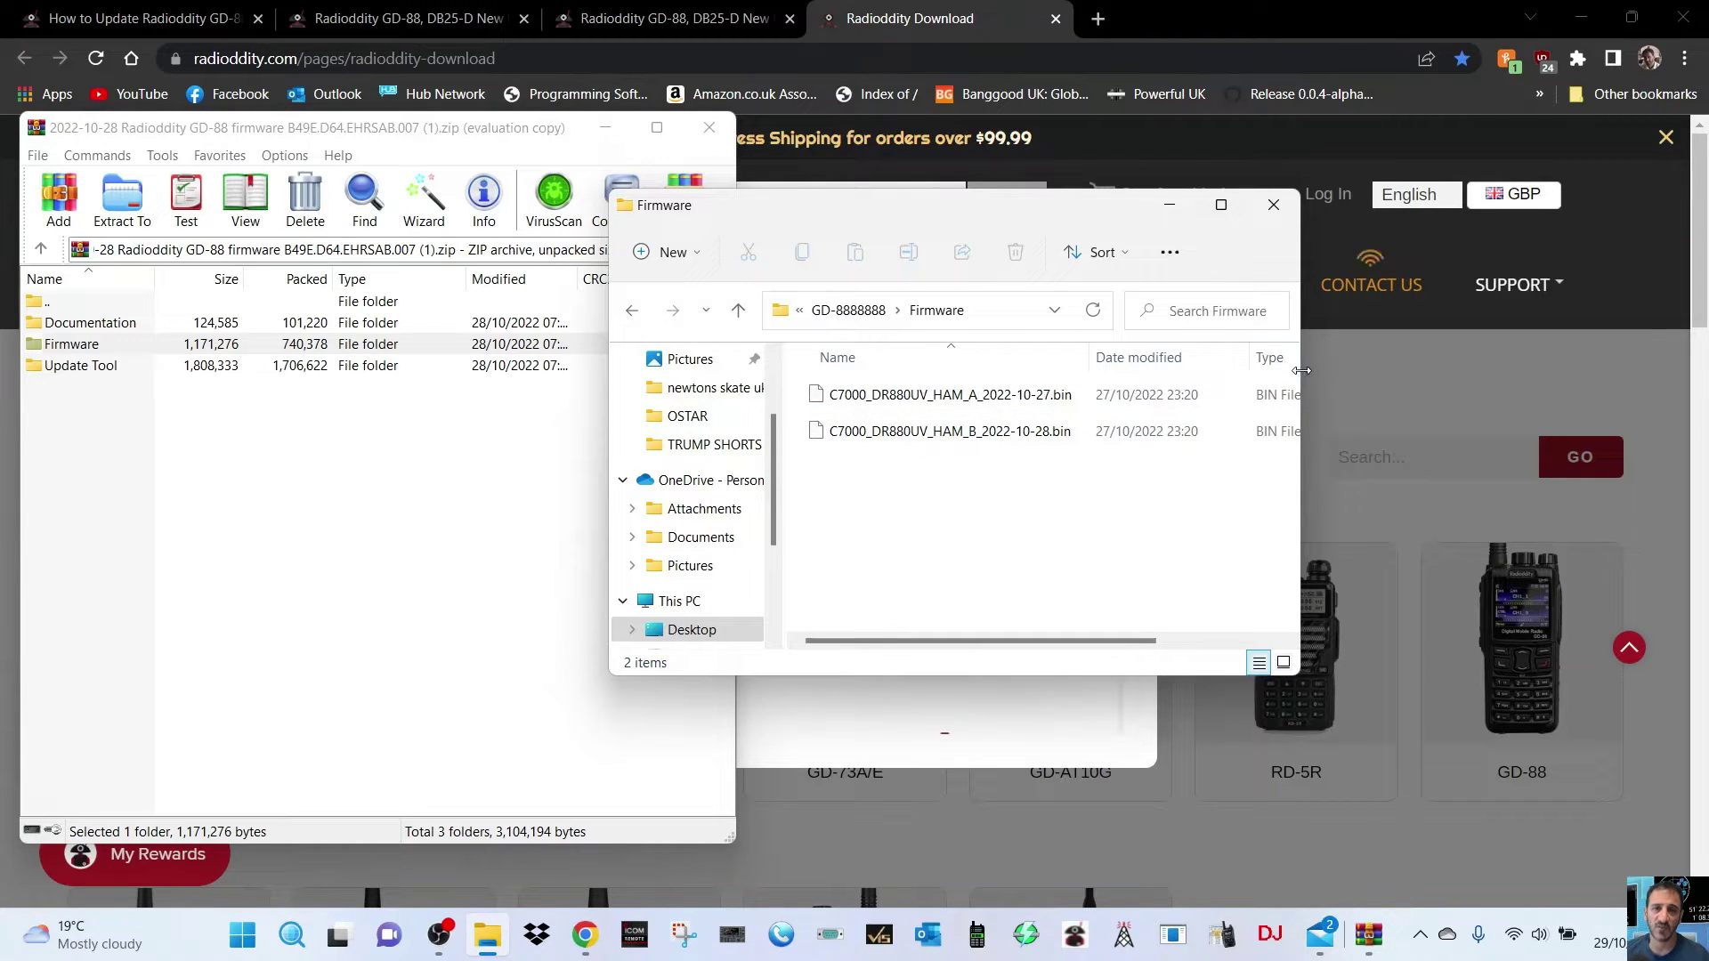
left_click_drag(1301, 371, 1556, 374)
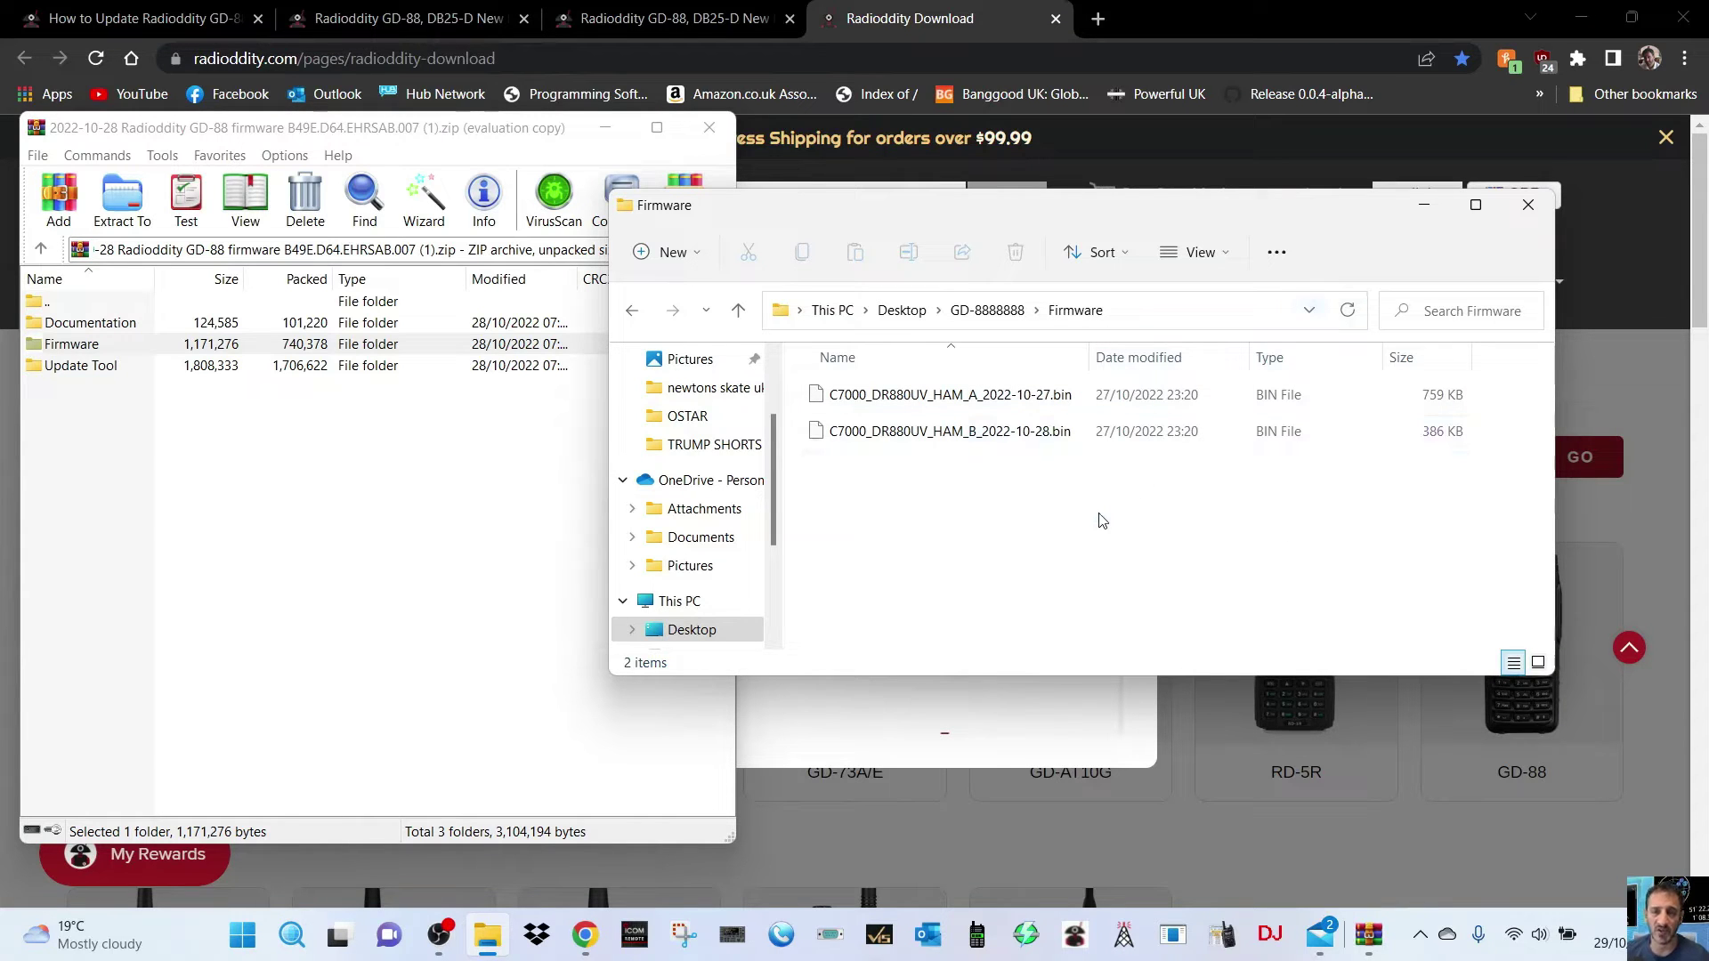
key("alt+F4")
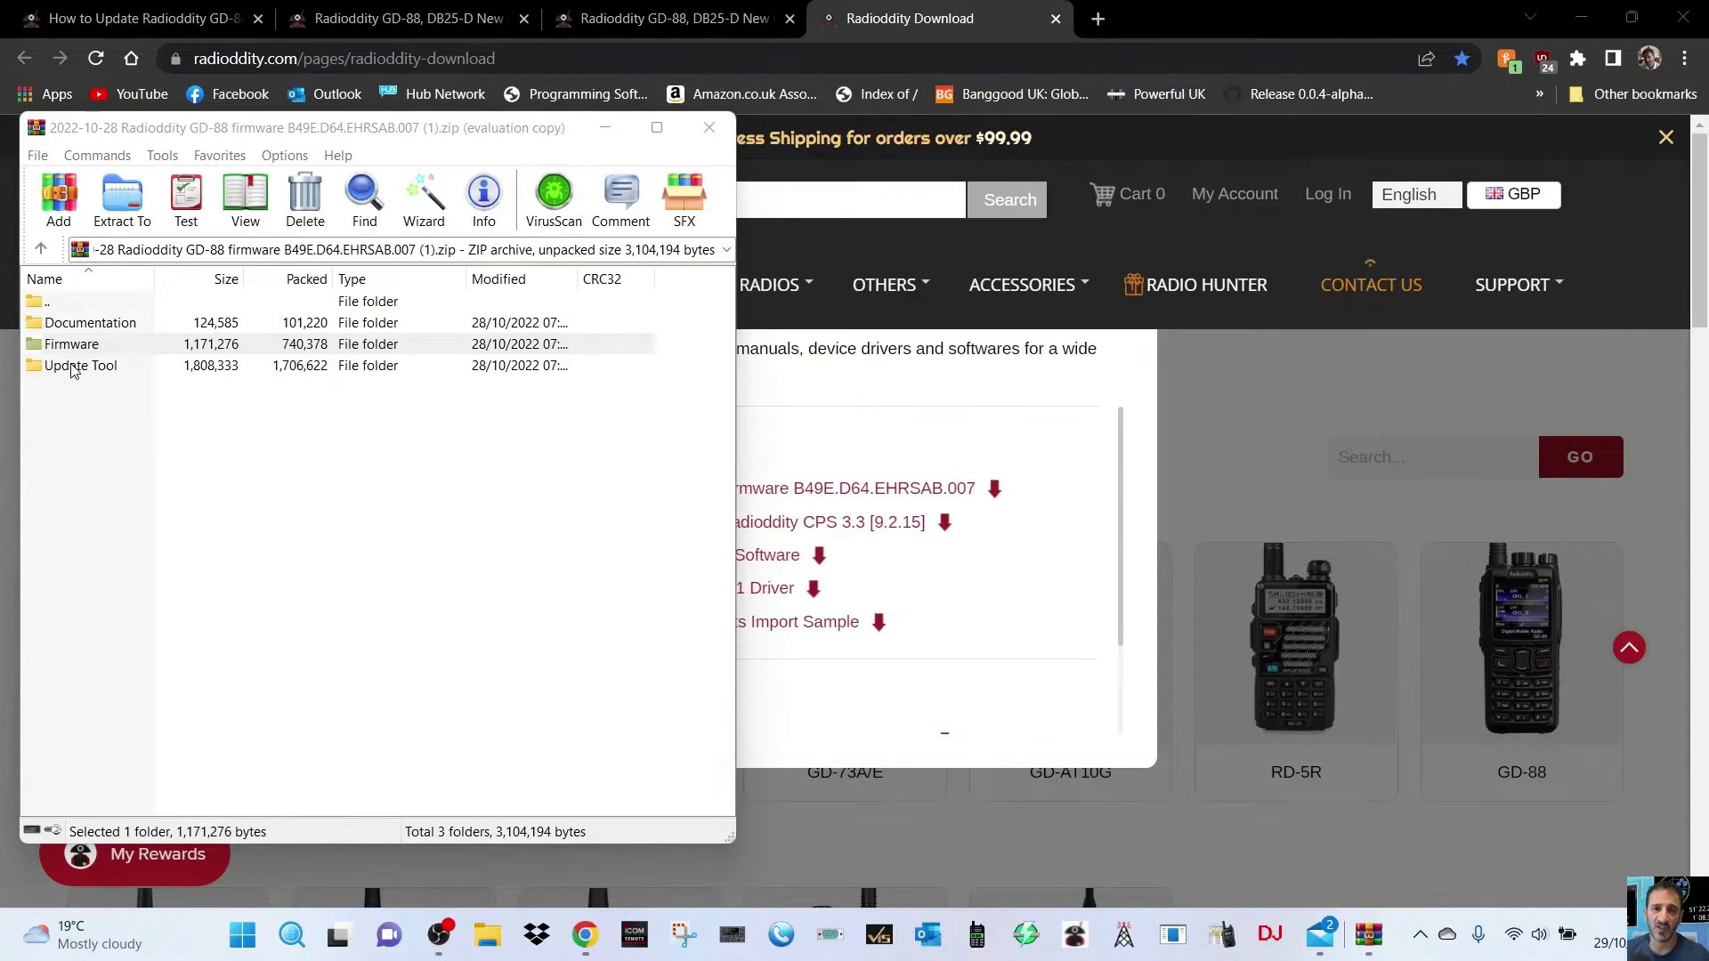
Step: Install IAP(setup).exe from the Update Tool folder with default settings and close the download popup
double_click(92, 367)
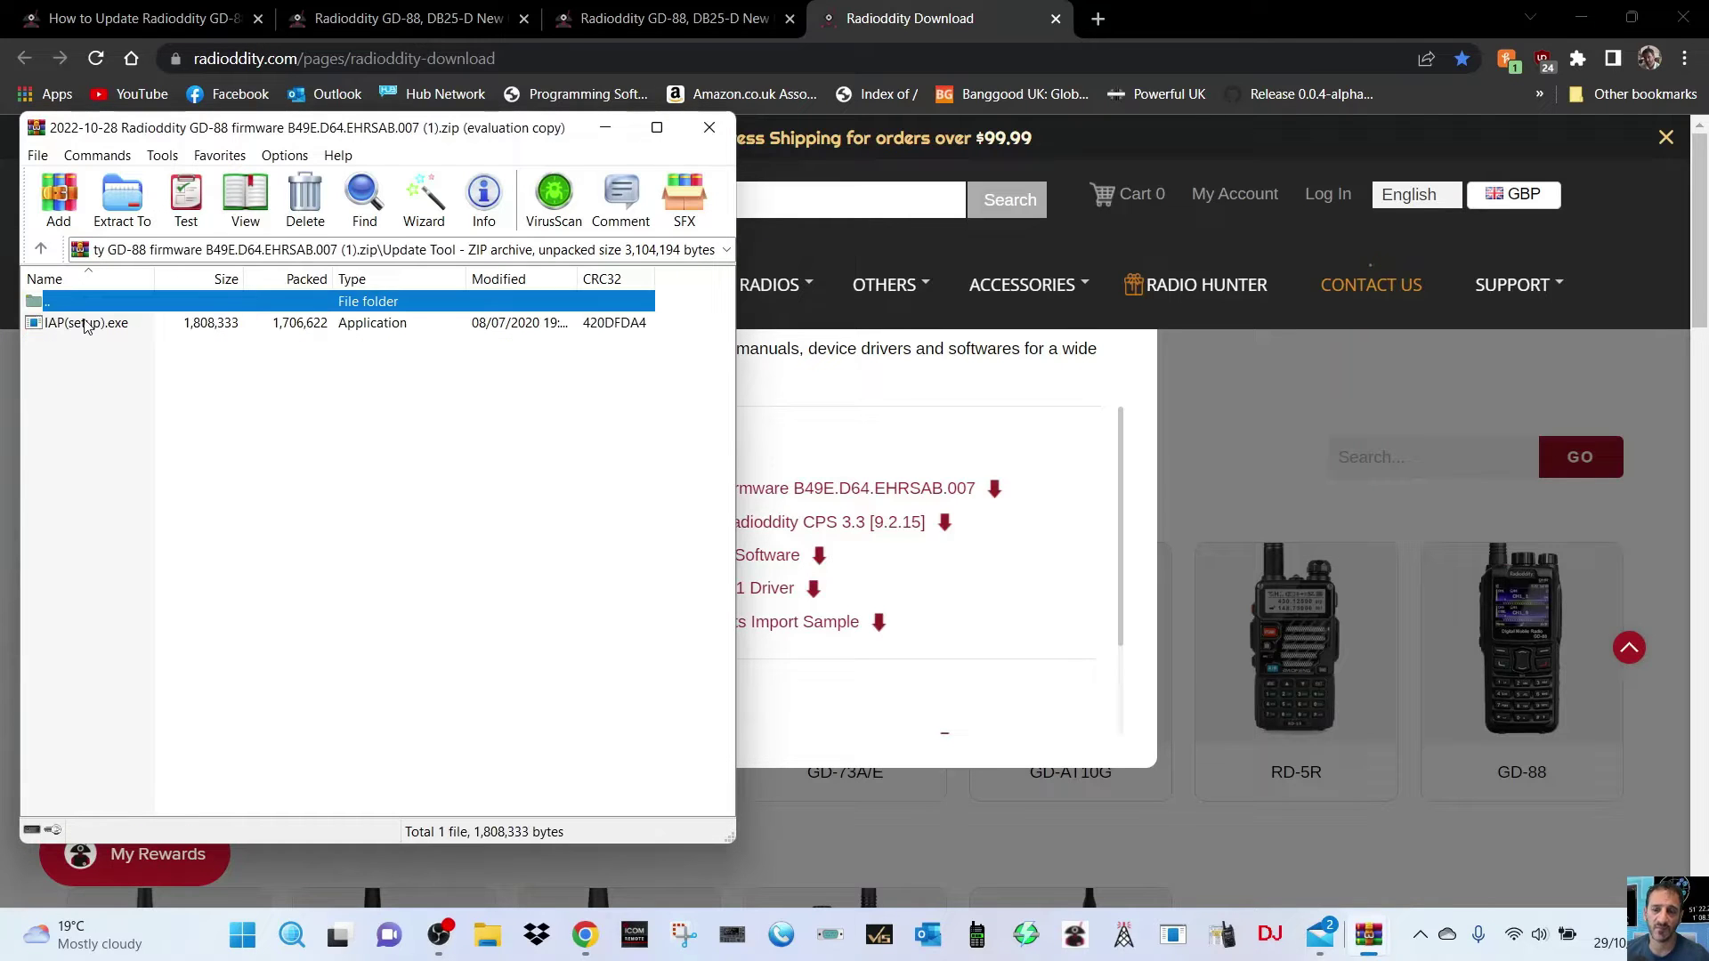
left_click(84, 324)
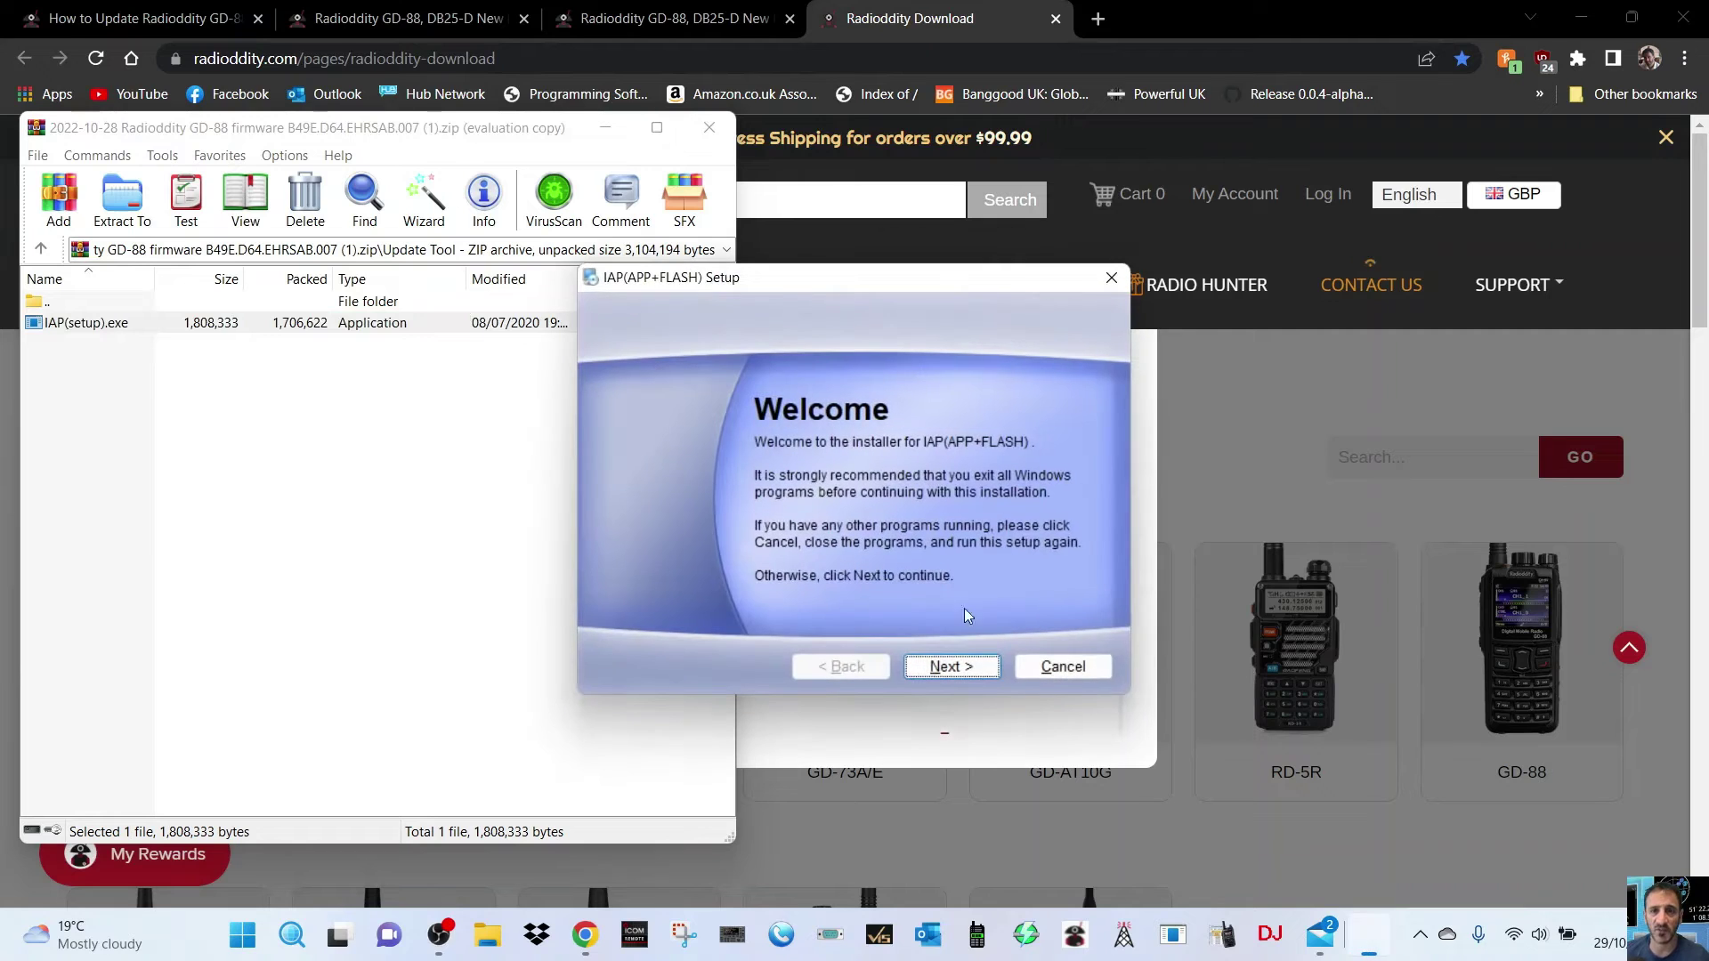
left_click(961, 671)
left_click(961, 671)
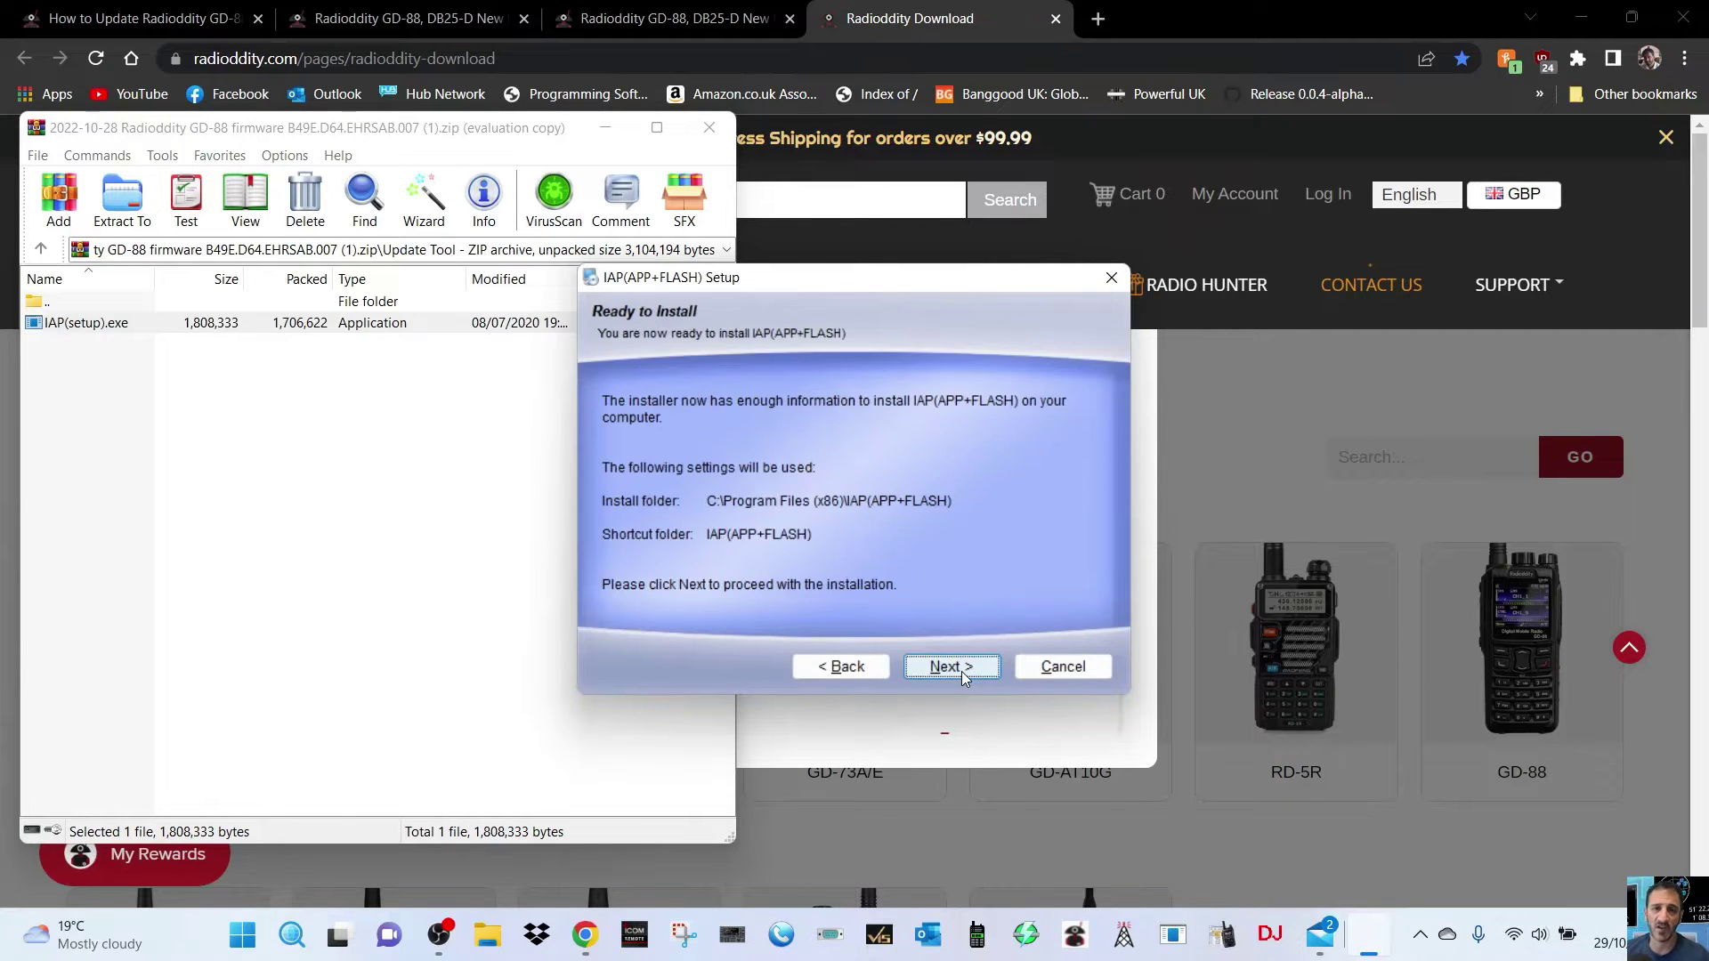
left_click(961, 671)
left_click(961, 671)
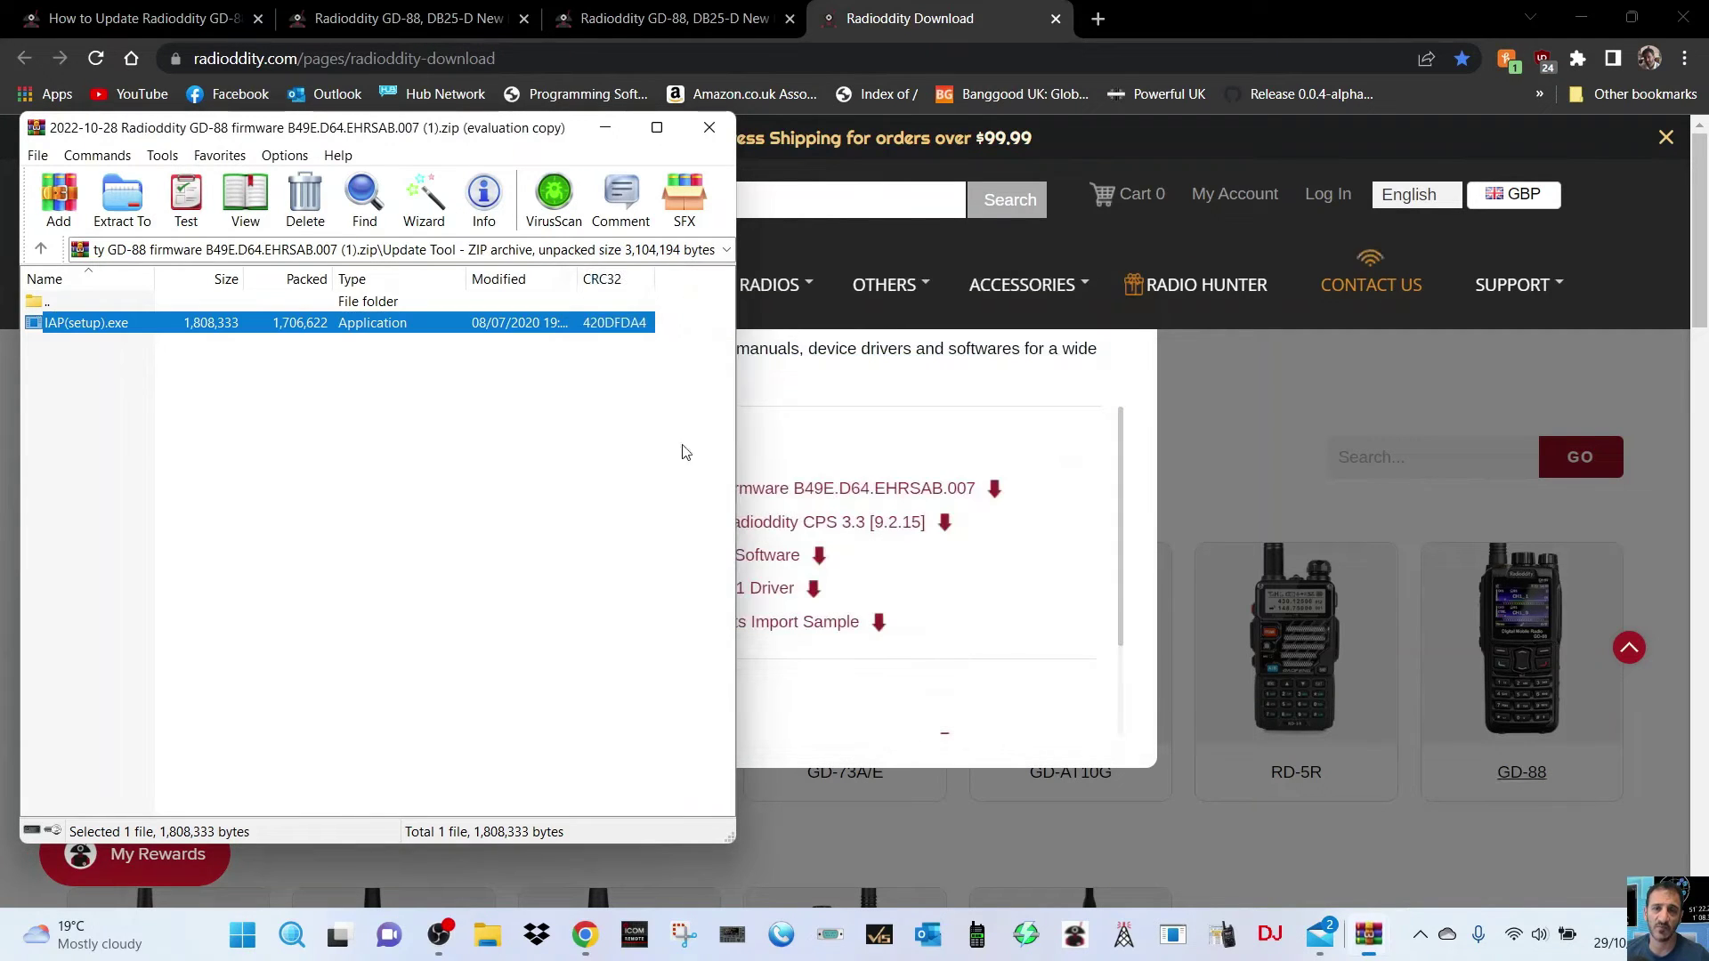
left_click(1290, 399)
left_click(1292, 406)
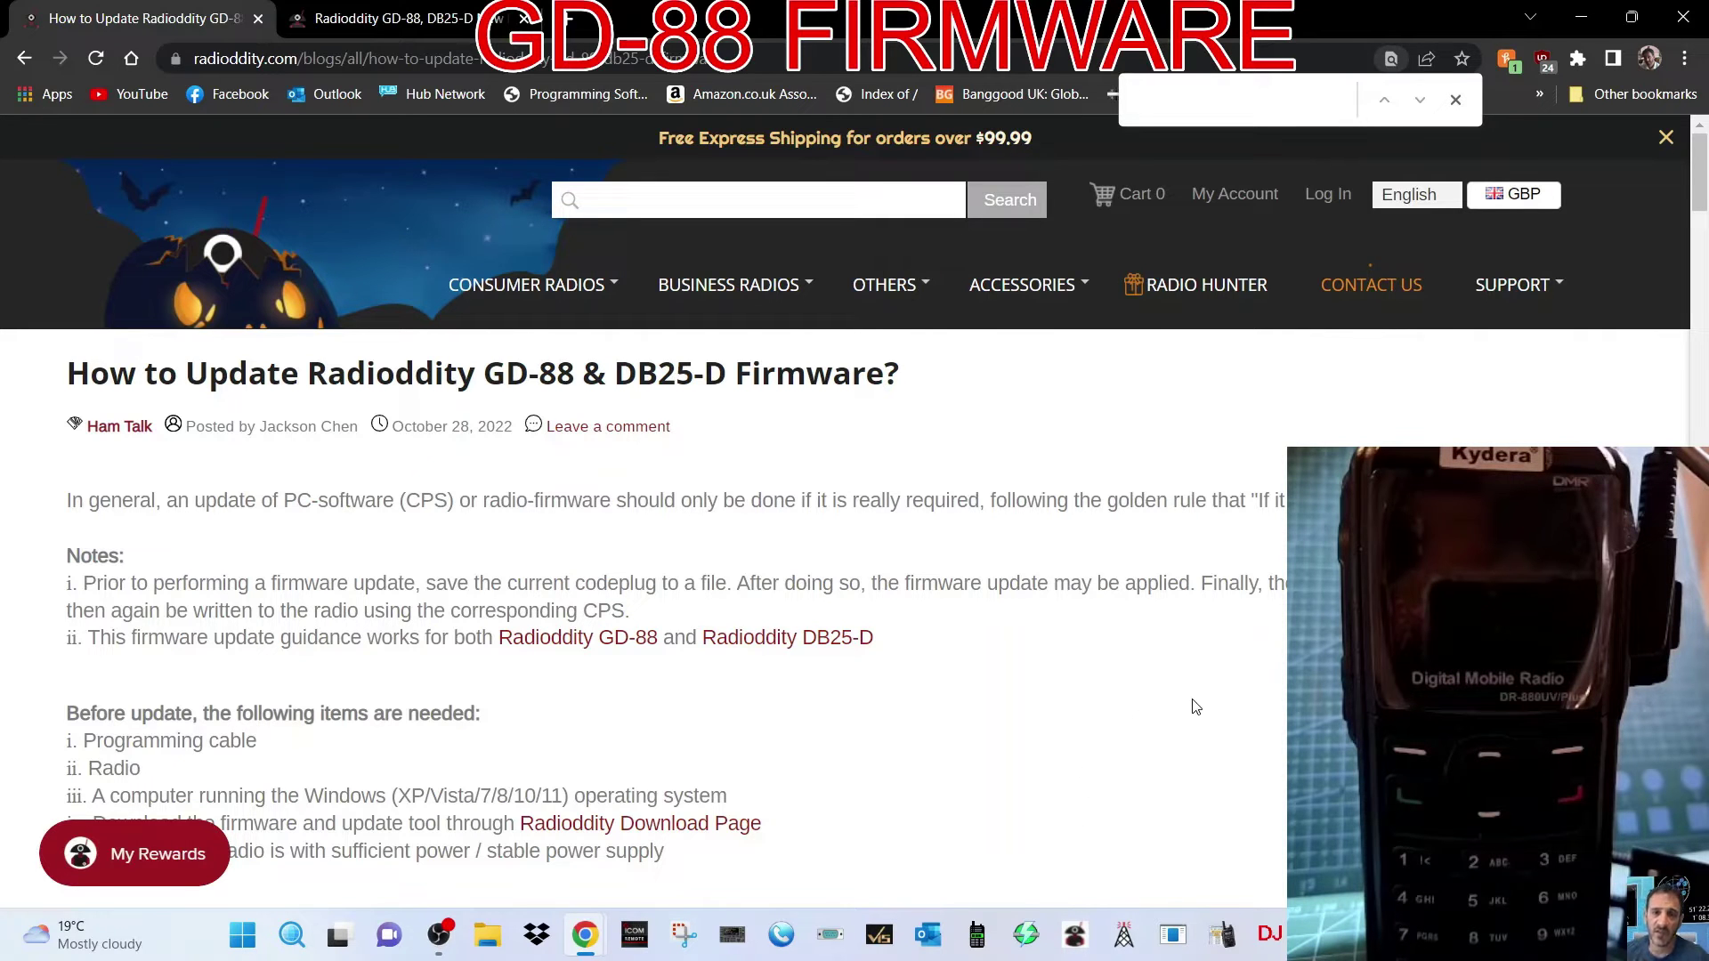
Step: Scroll the GD-88 update guide down to steps 3–4 on starting the tool and choosing the COM port
scroll(1225, 697, "down", 1)
scroll(1225, 697, "down", 2)
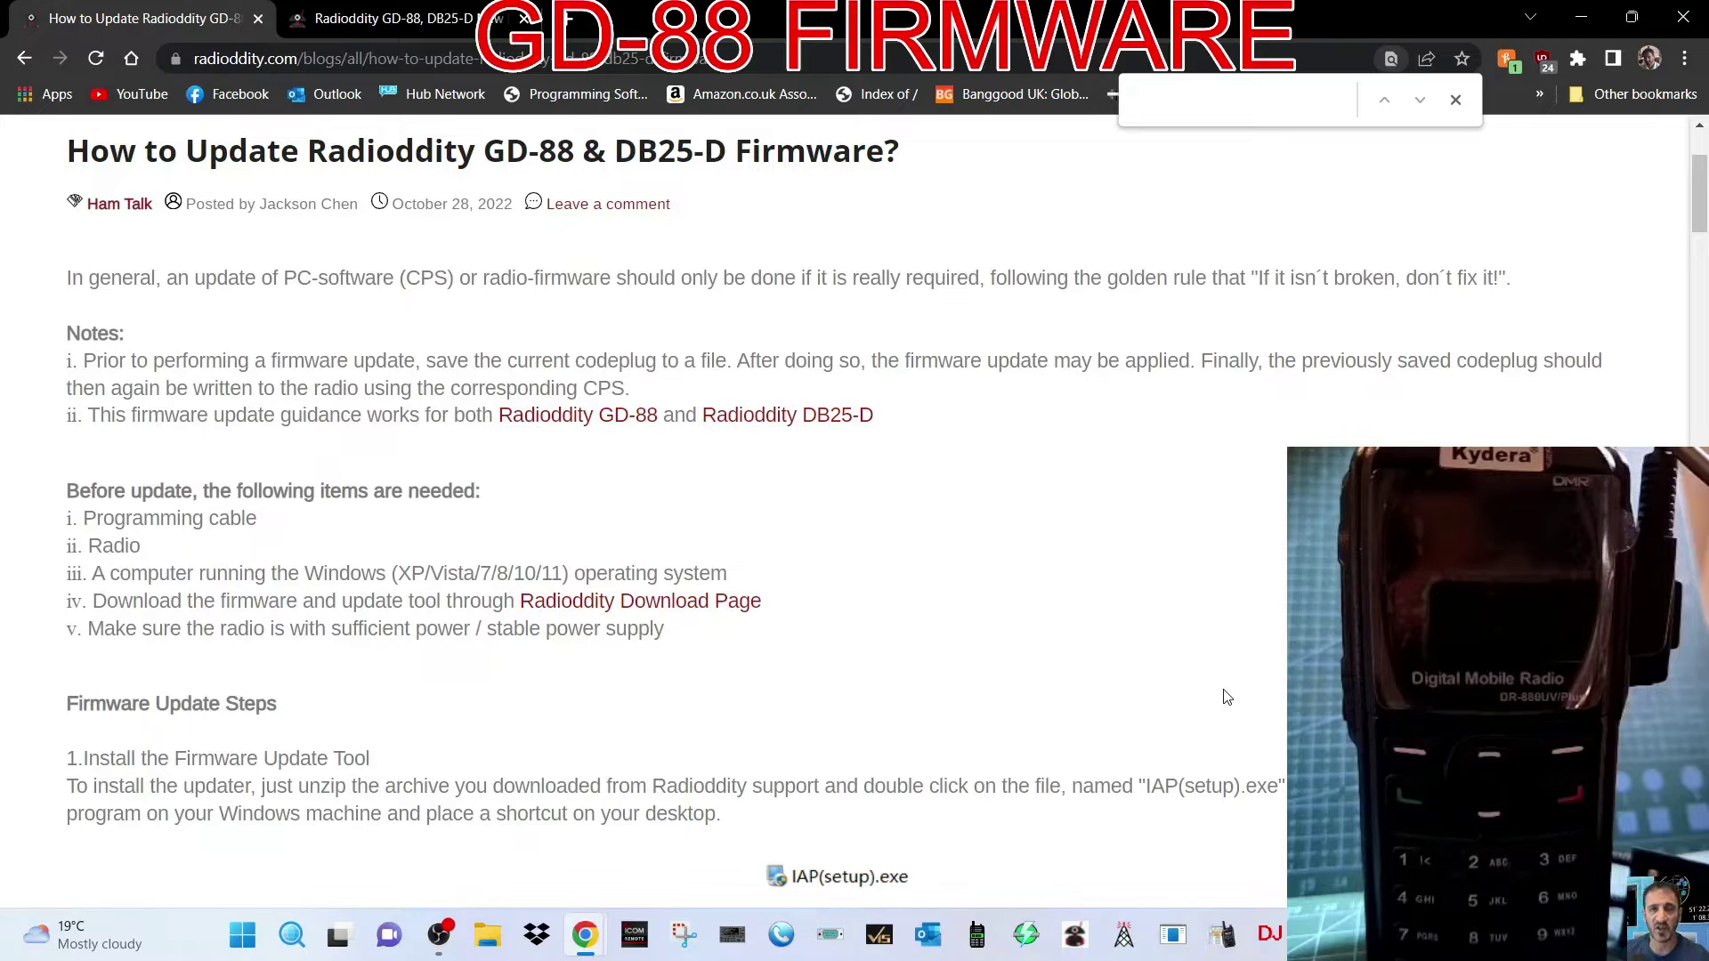
scroll(1225, 697, "down", 1)
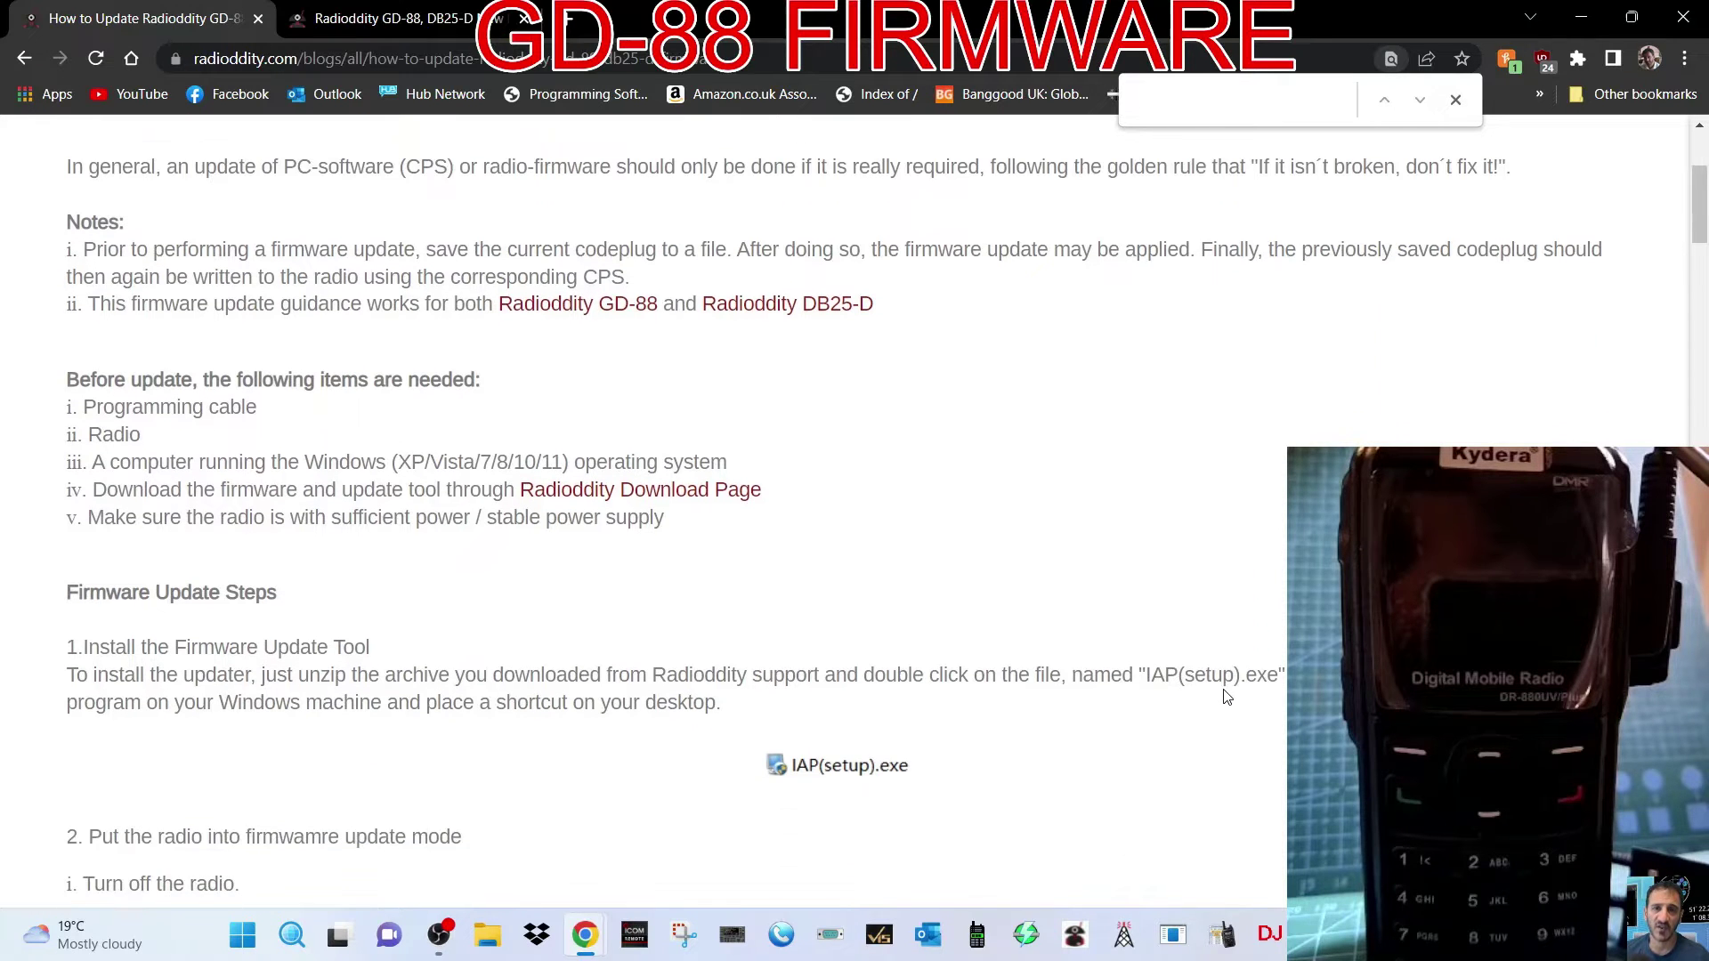
scroll(1225, 697, "down", 2)
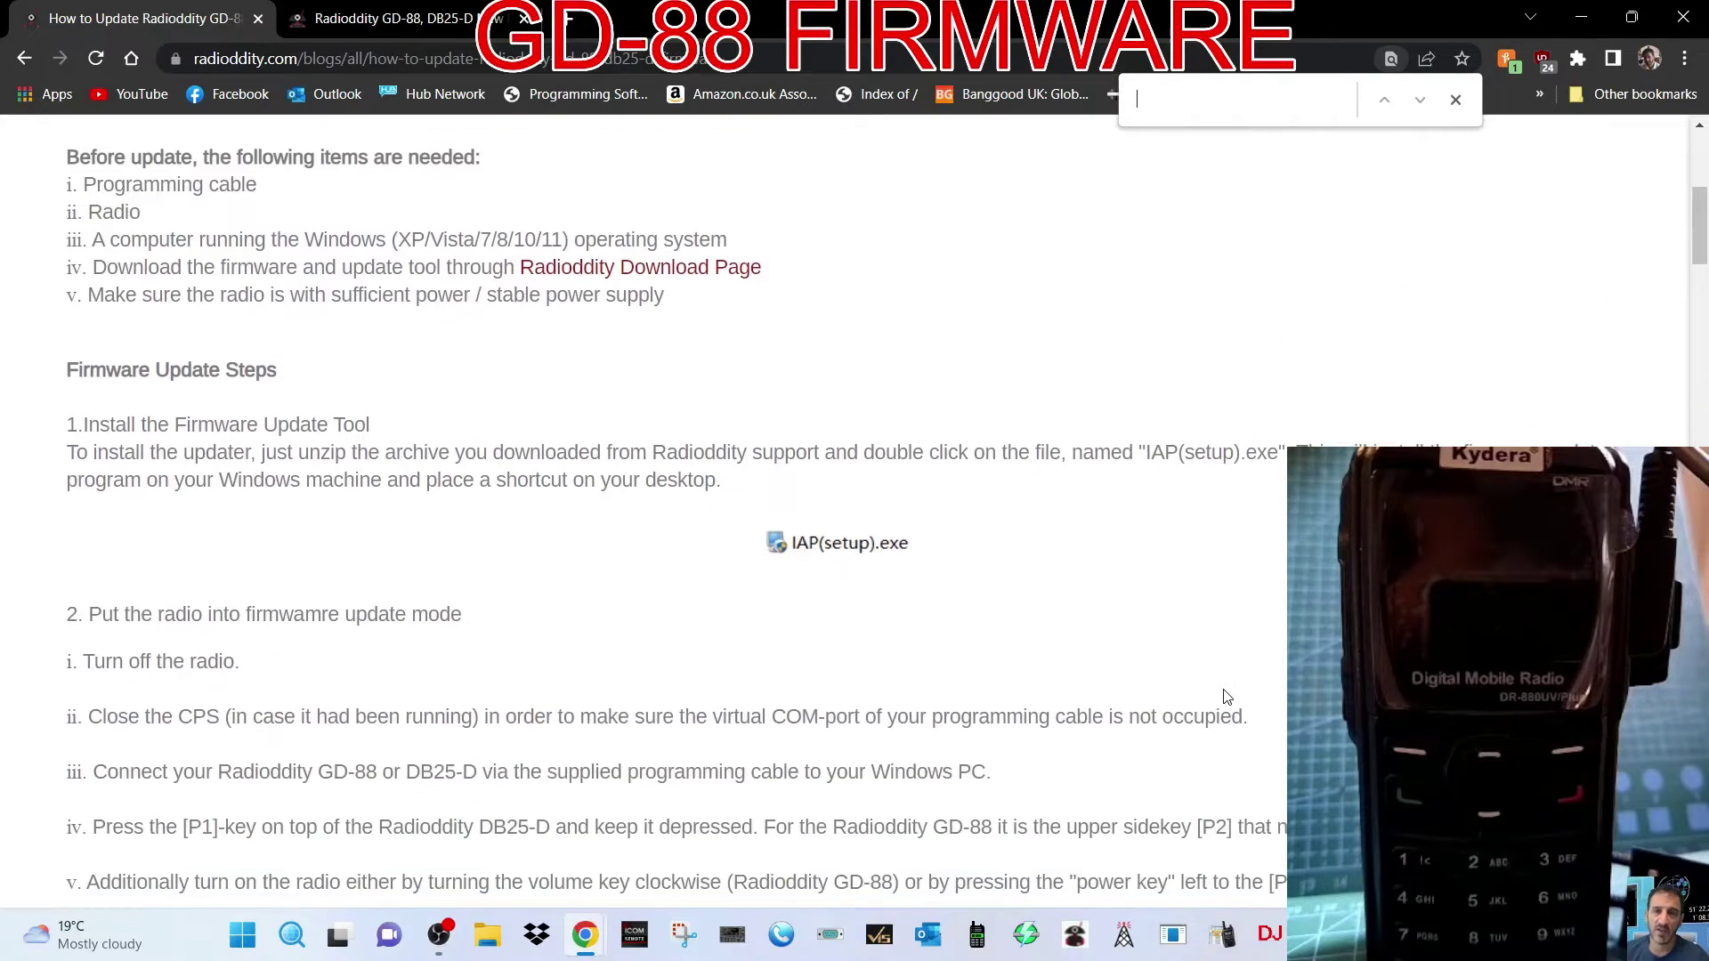
scroll(1225, 697, "down", 1)
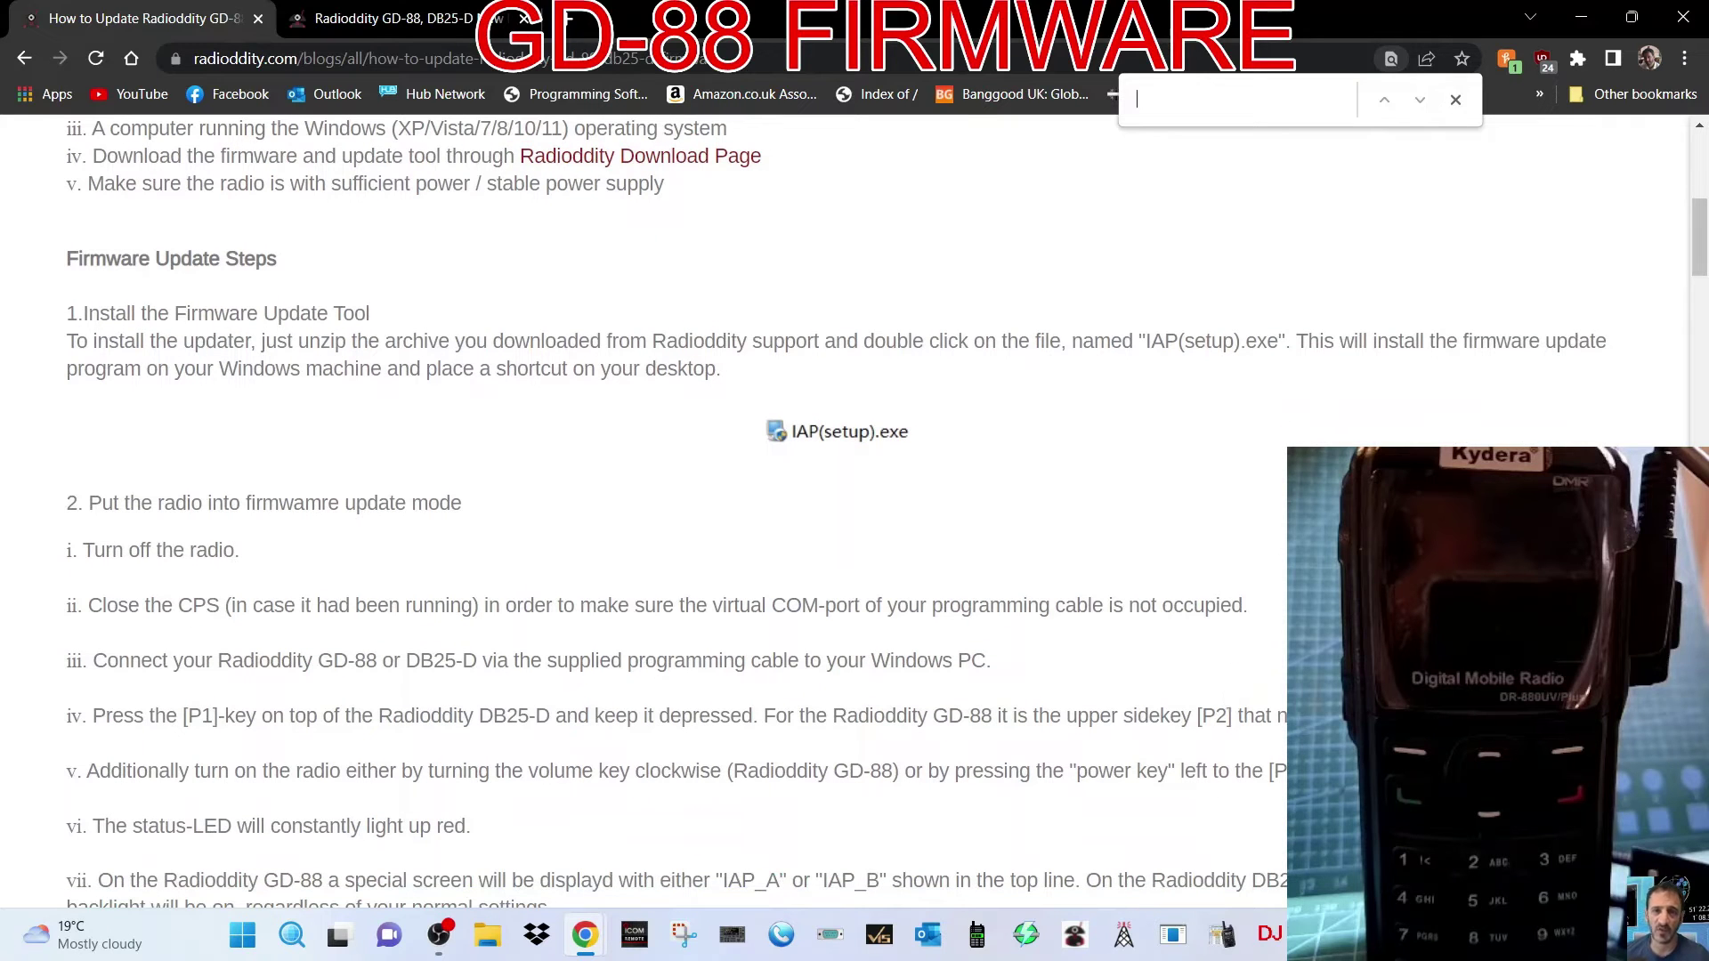
scroll(1225, 696, "down", 1)
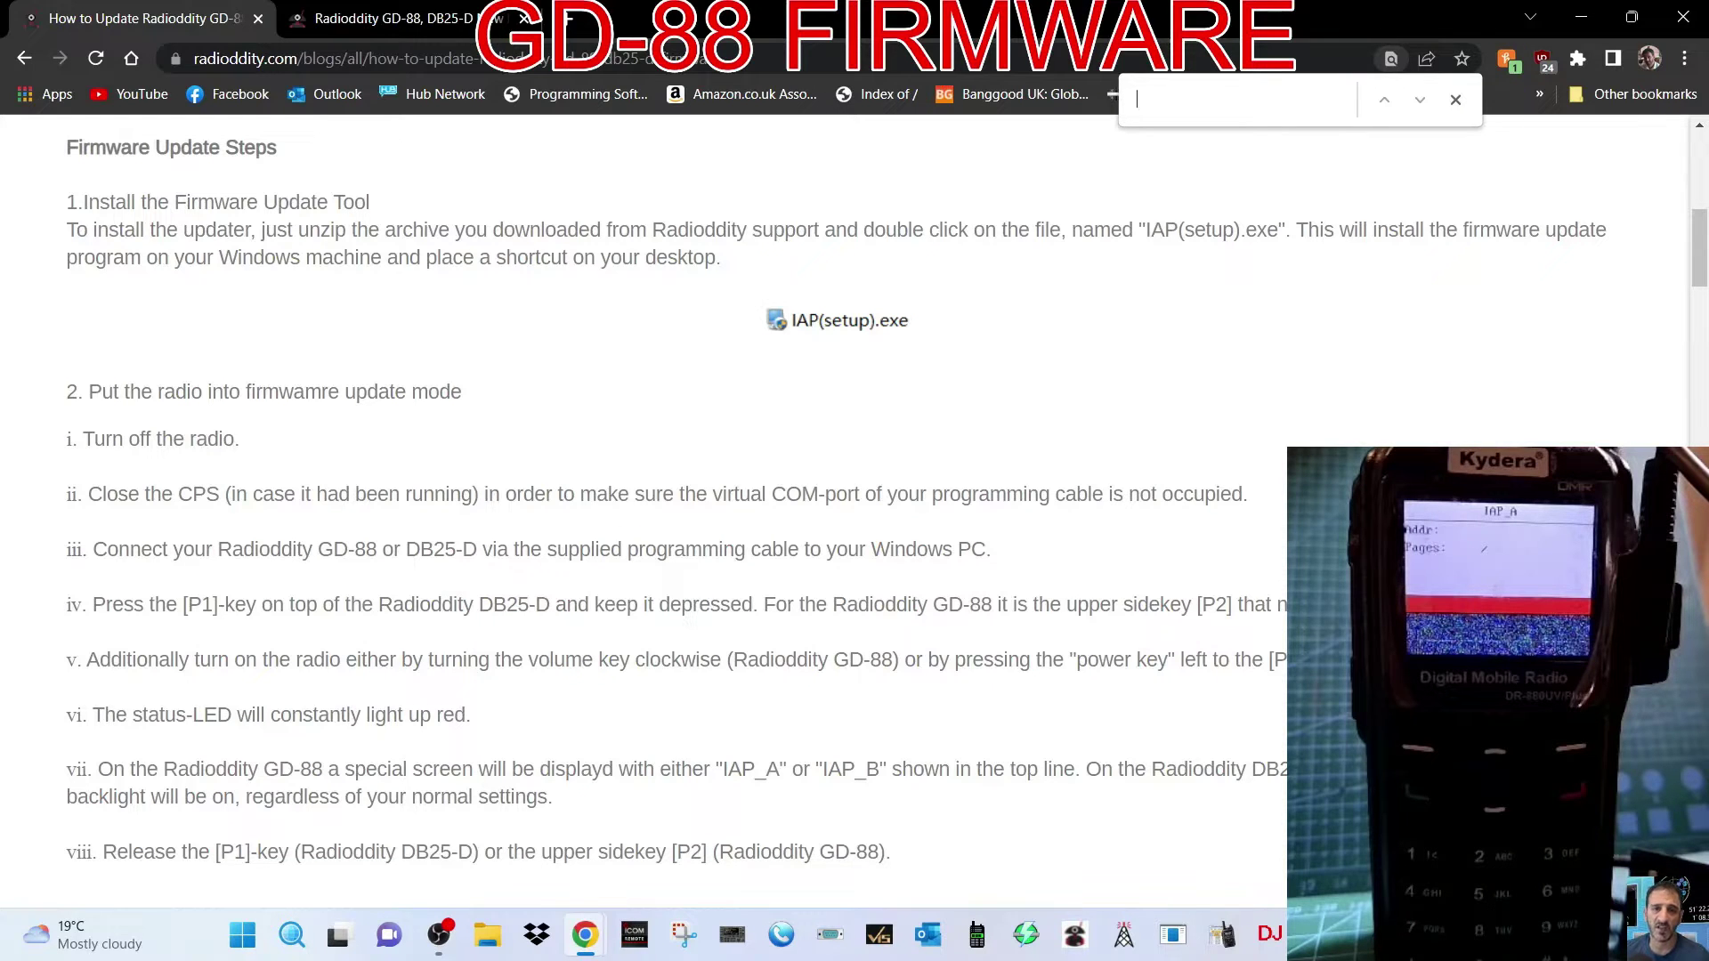
scroll(676, 499, "down", 1)
scroll(676, 498, "down", 1)
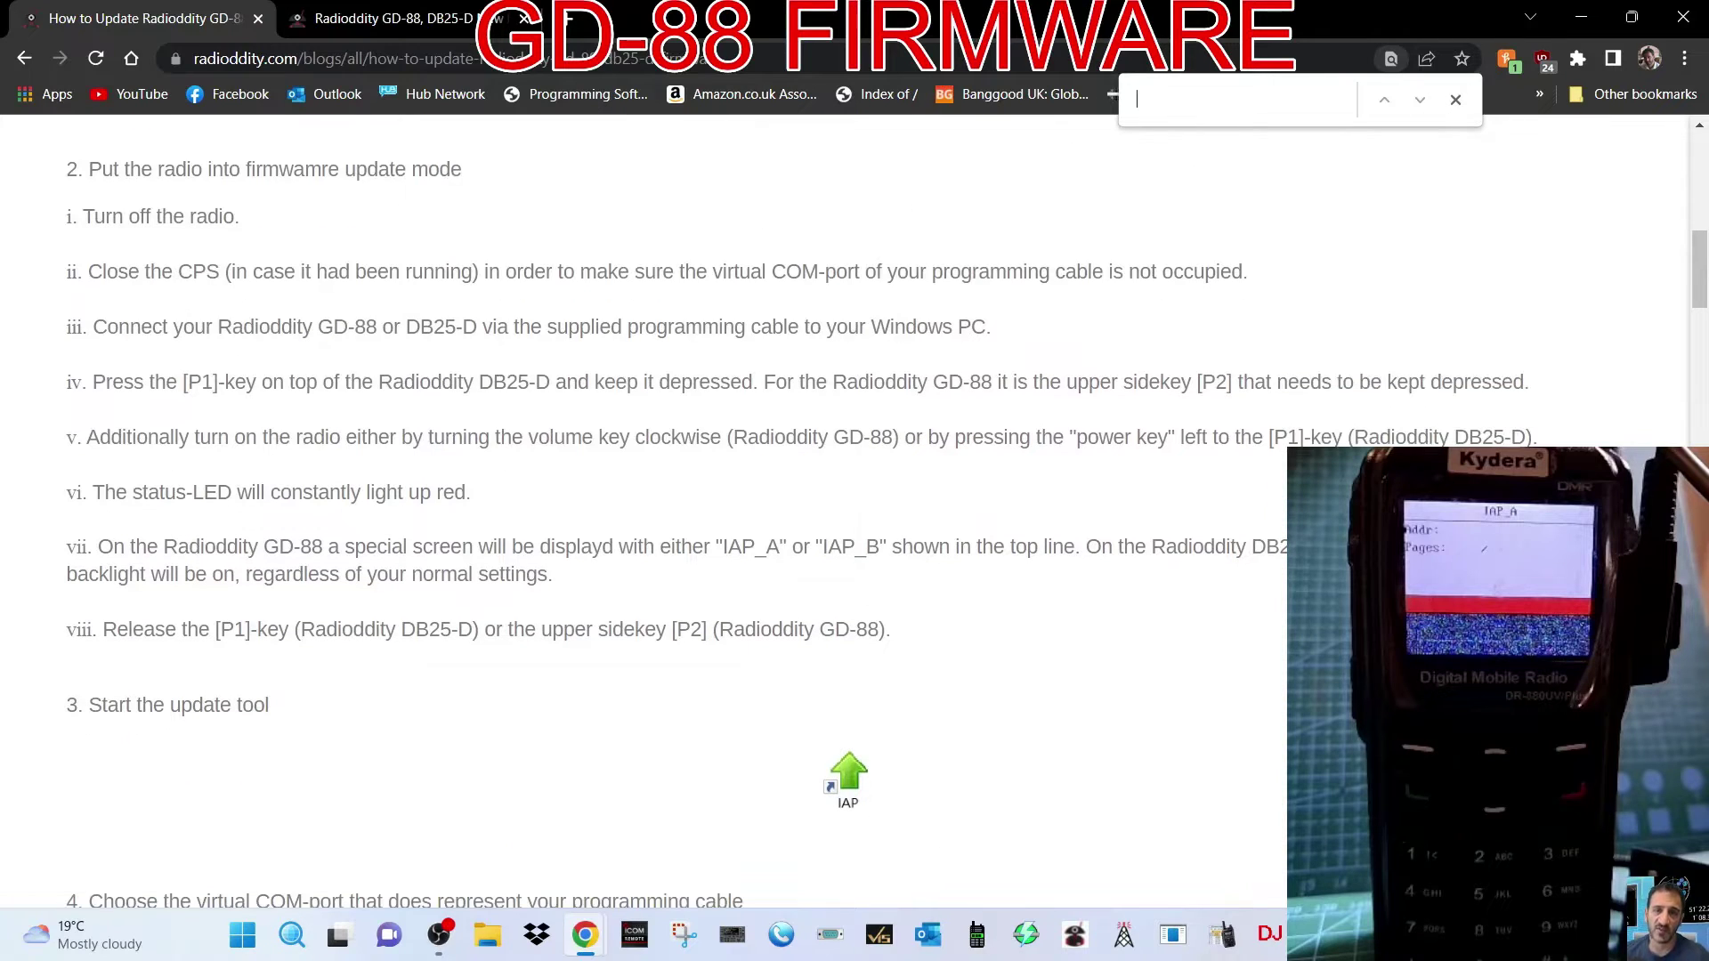
scroll(1015, 801, "down", 5)
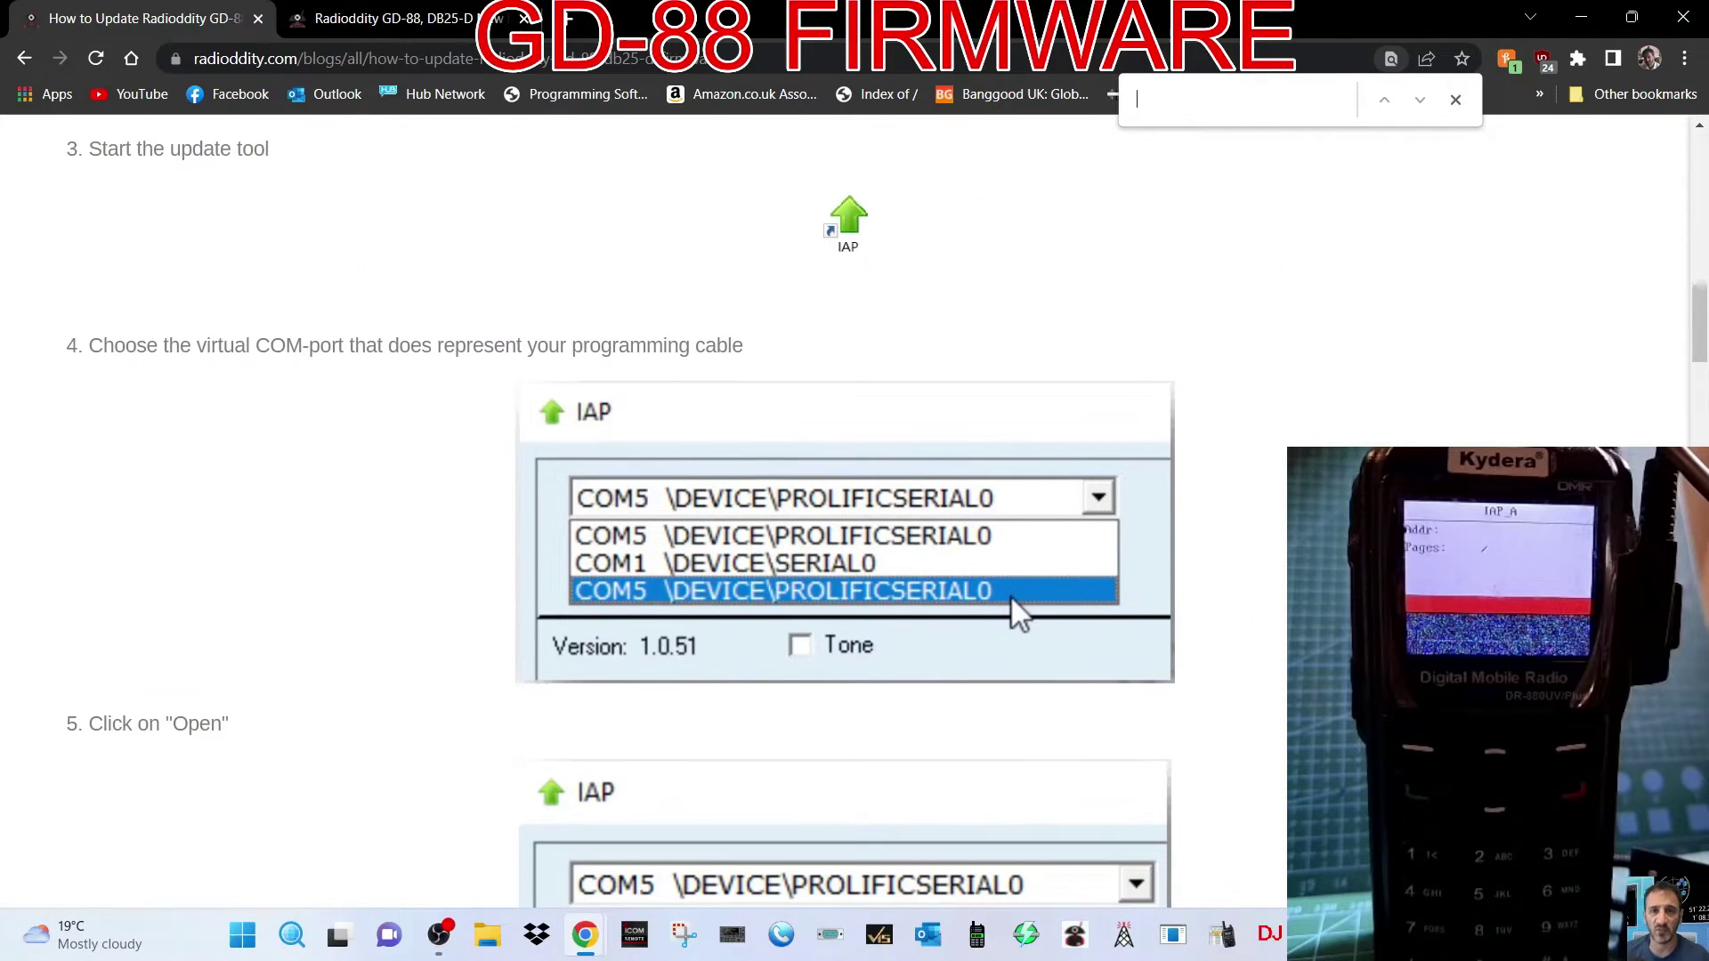
scroll(1011, 594, "up", 5)
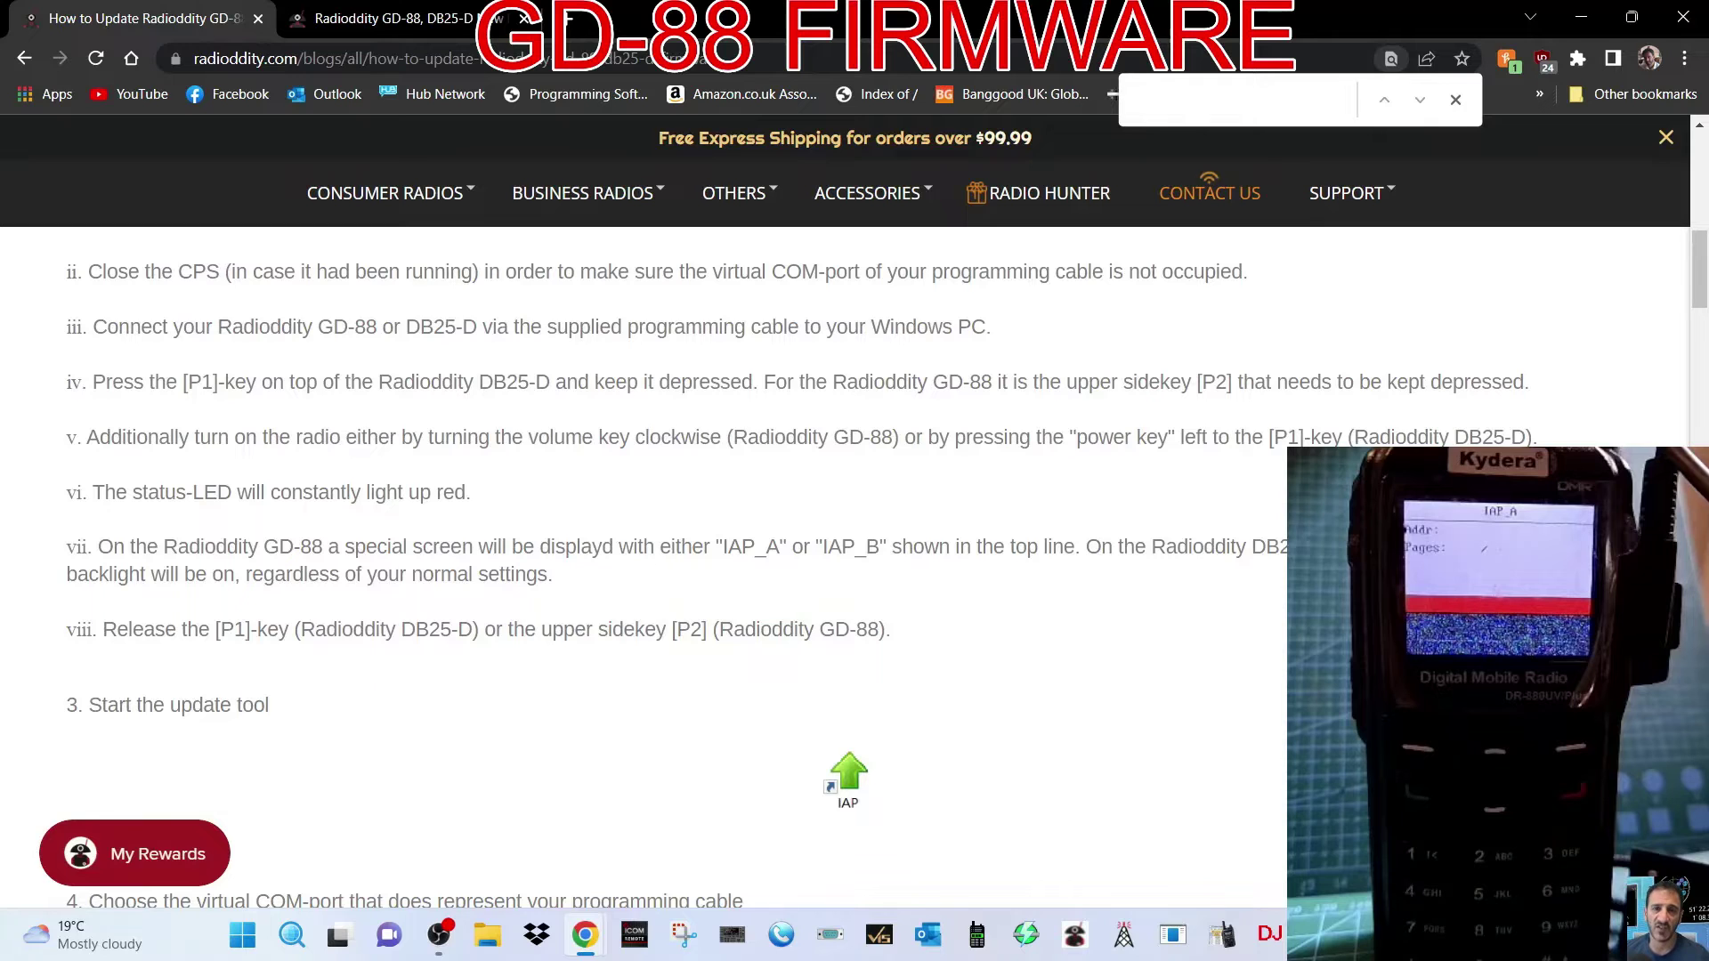
scroll(676, 534, "up", 4)
scroll(677, 533, "down", 2)
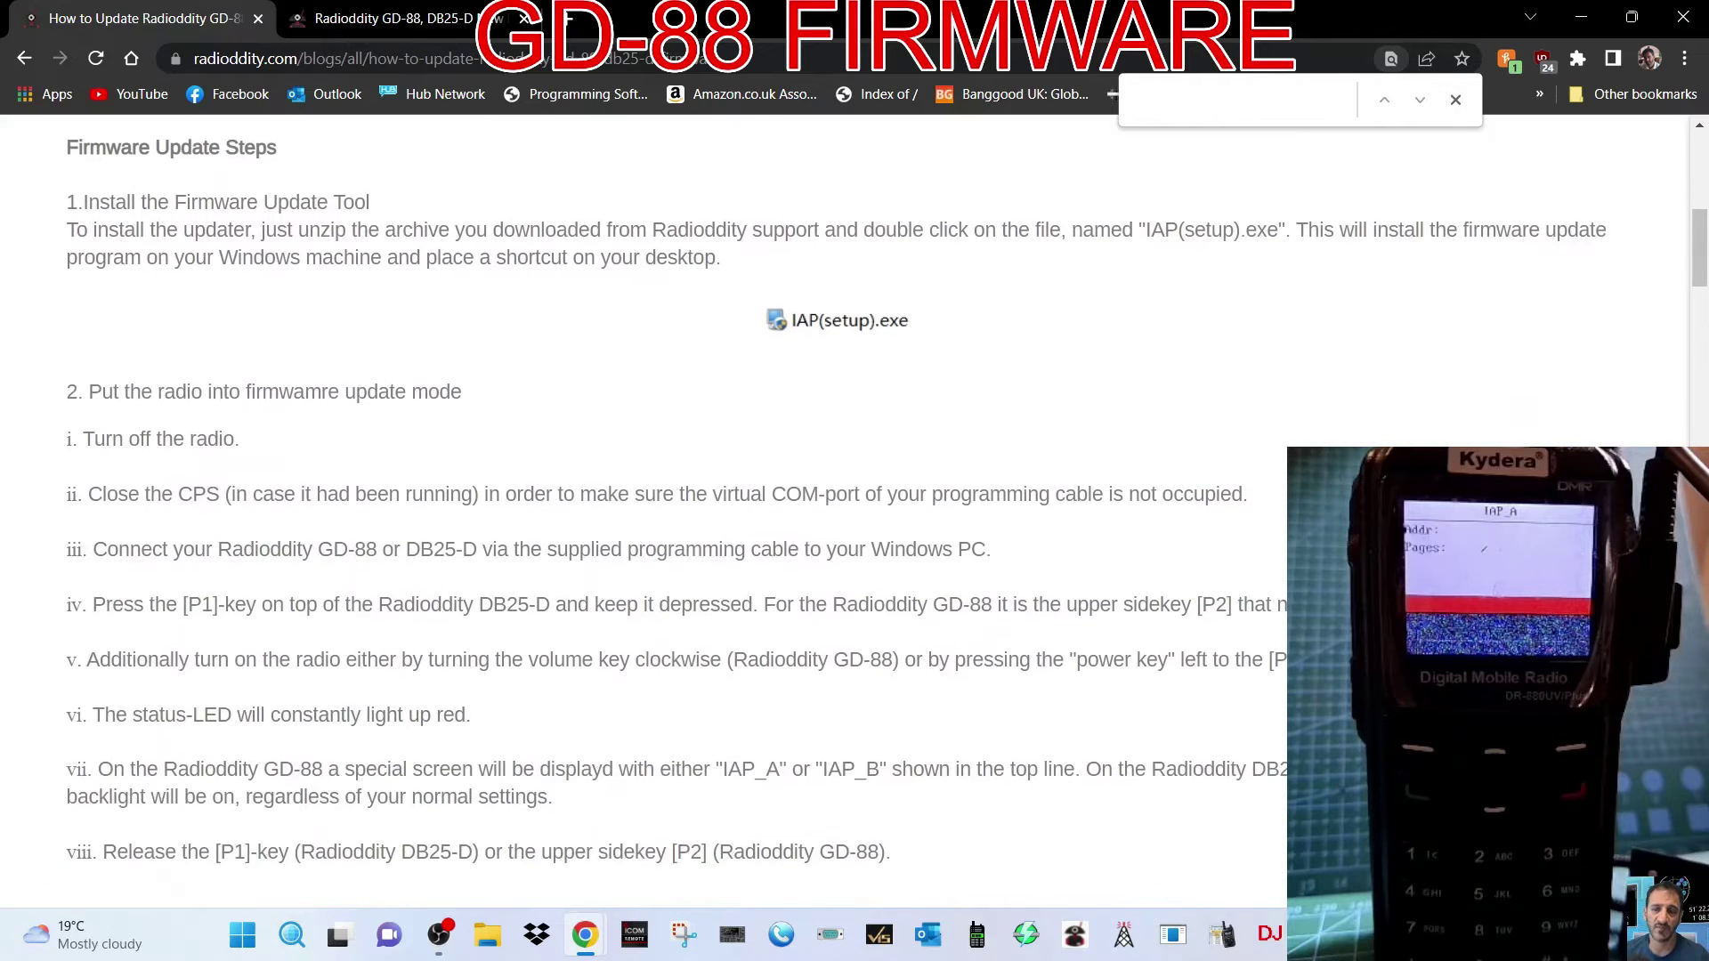
scroll(677, 534, "down", 1)
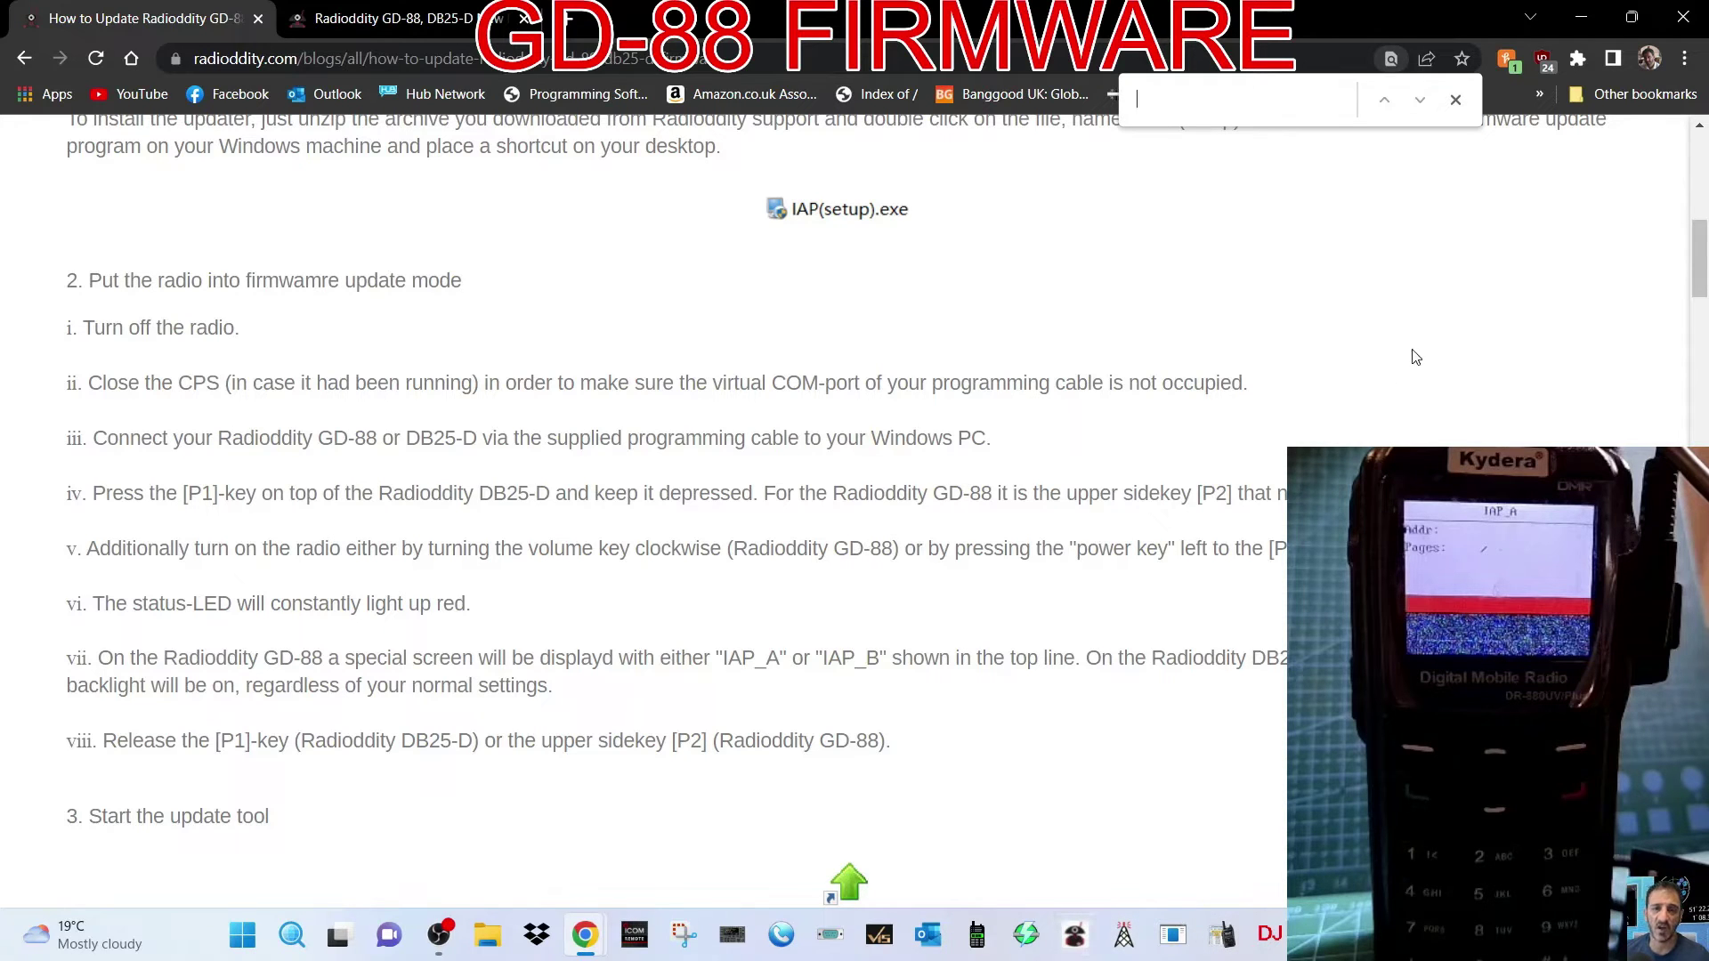
scroll(1541, 331, "down", 1)
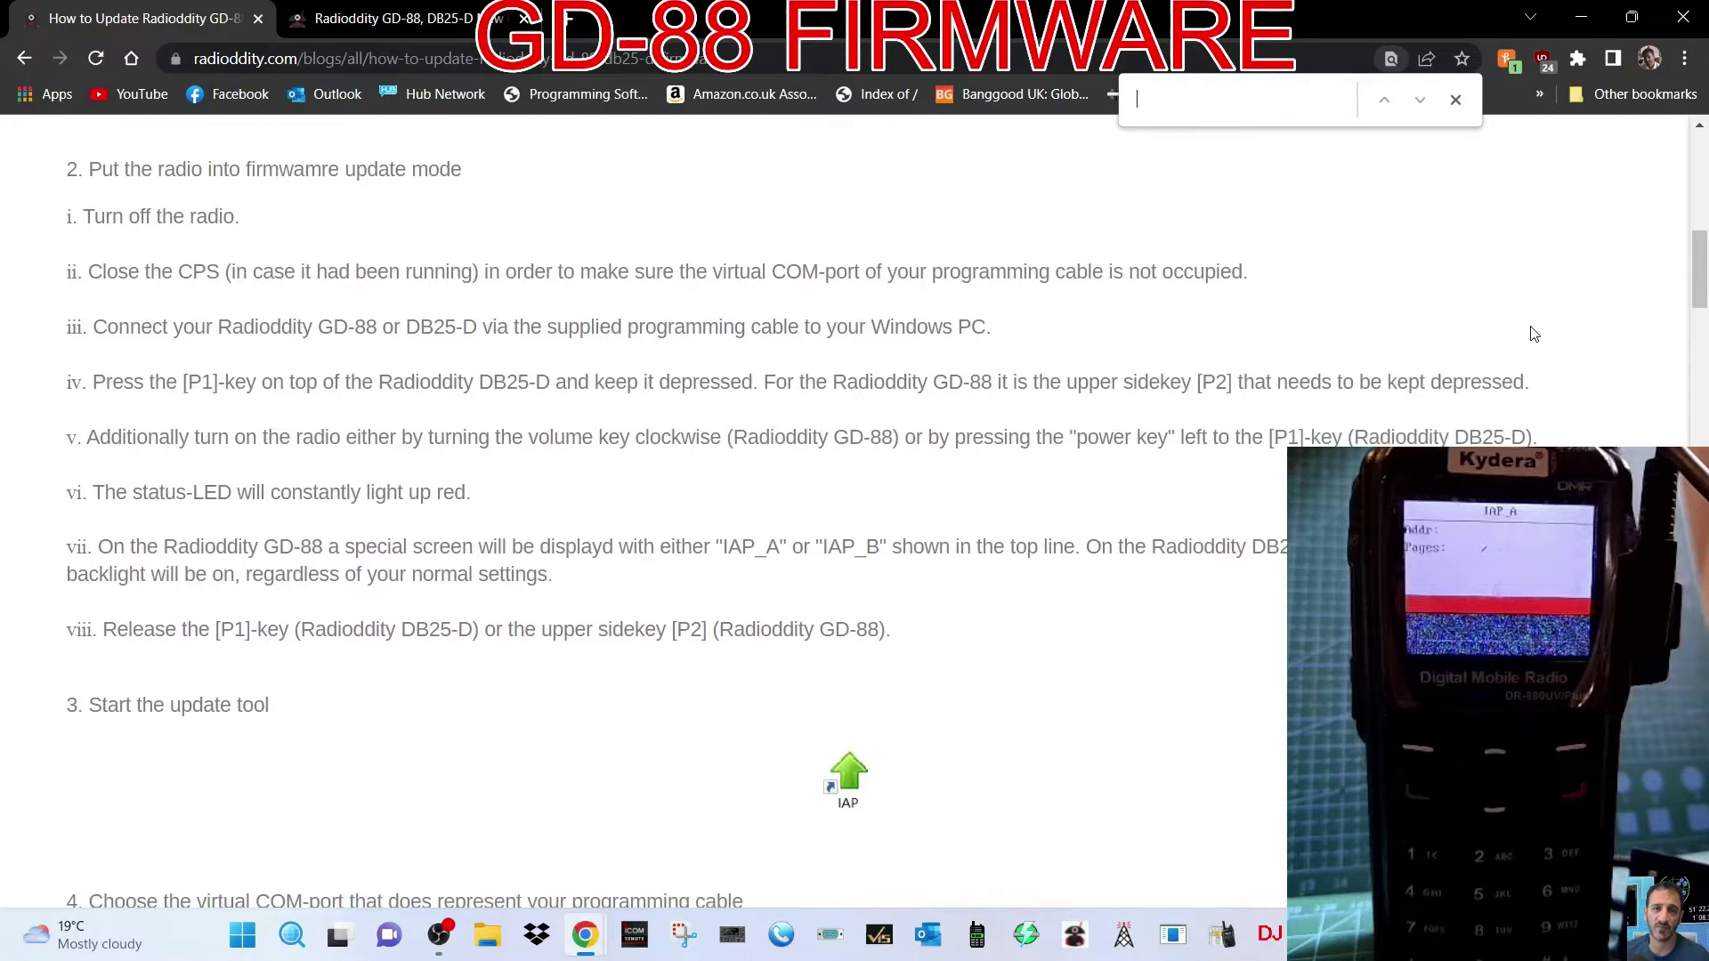
scroll(1516, 334, "down", 5)
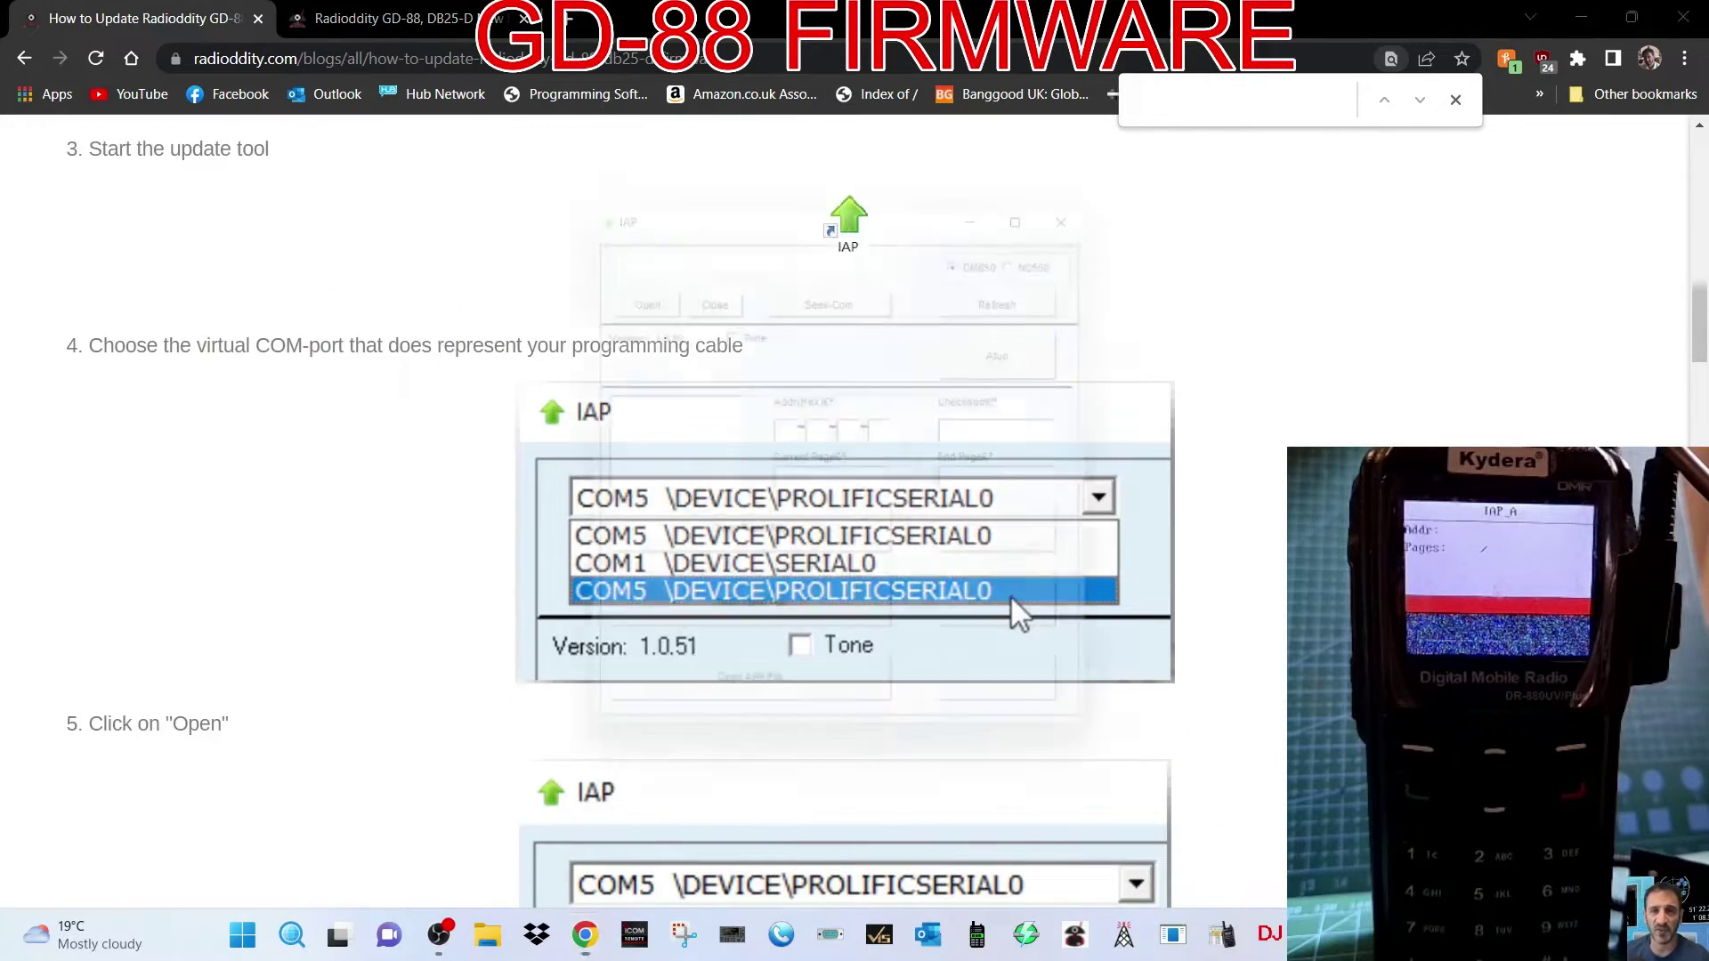
Step: Try connecting to the radio on COM10 and check the port list, leaving COM10 selected
left_click_drag(783, 211, 277, 190)
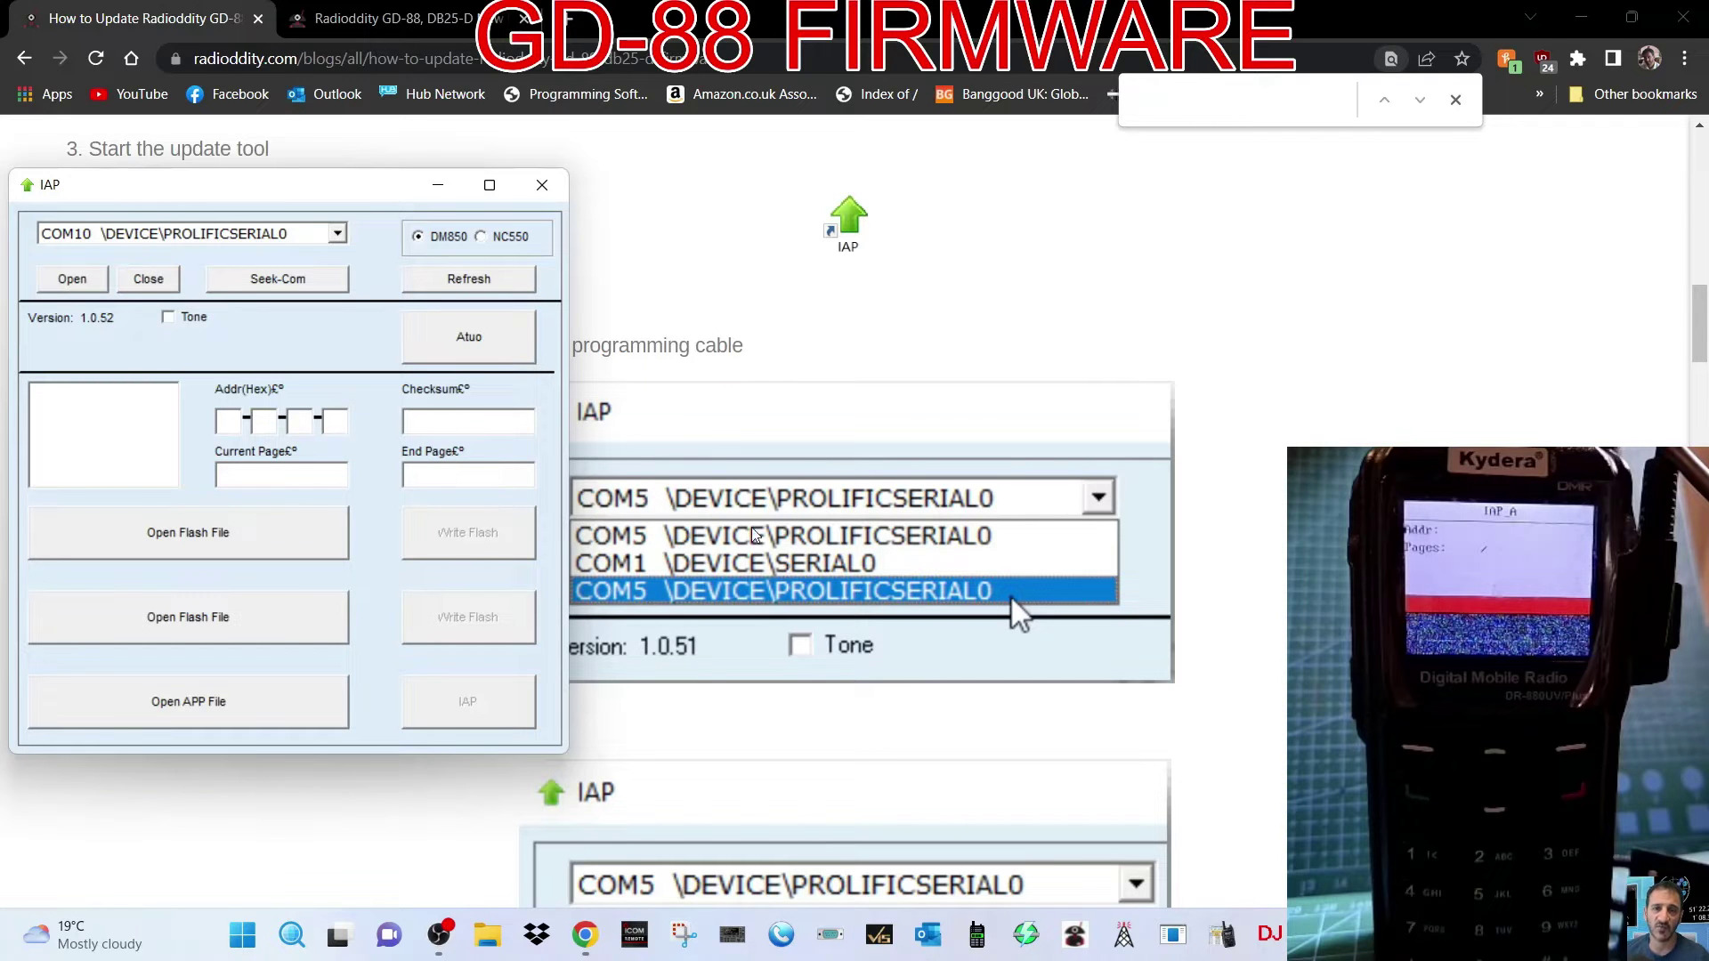
scroll(1183, 516, "down", 3)
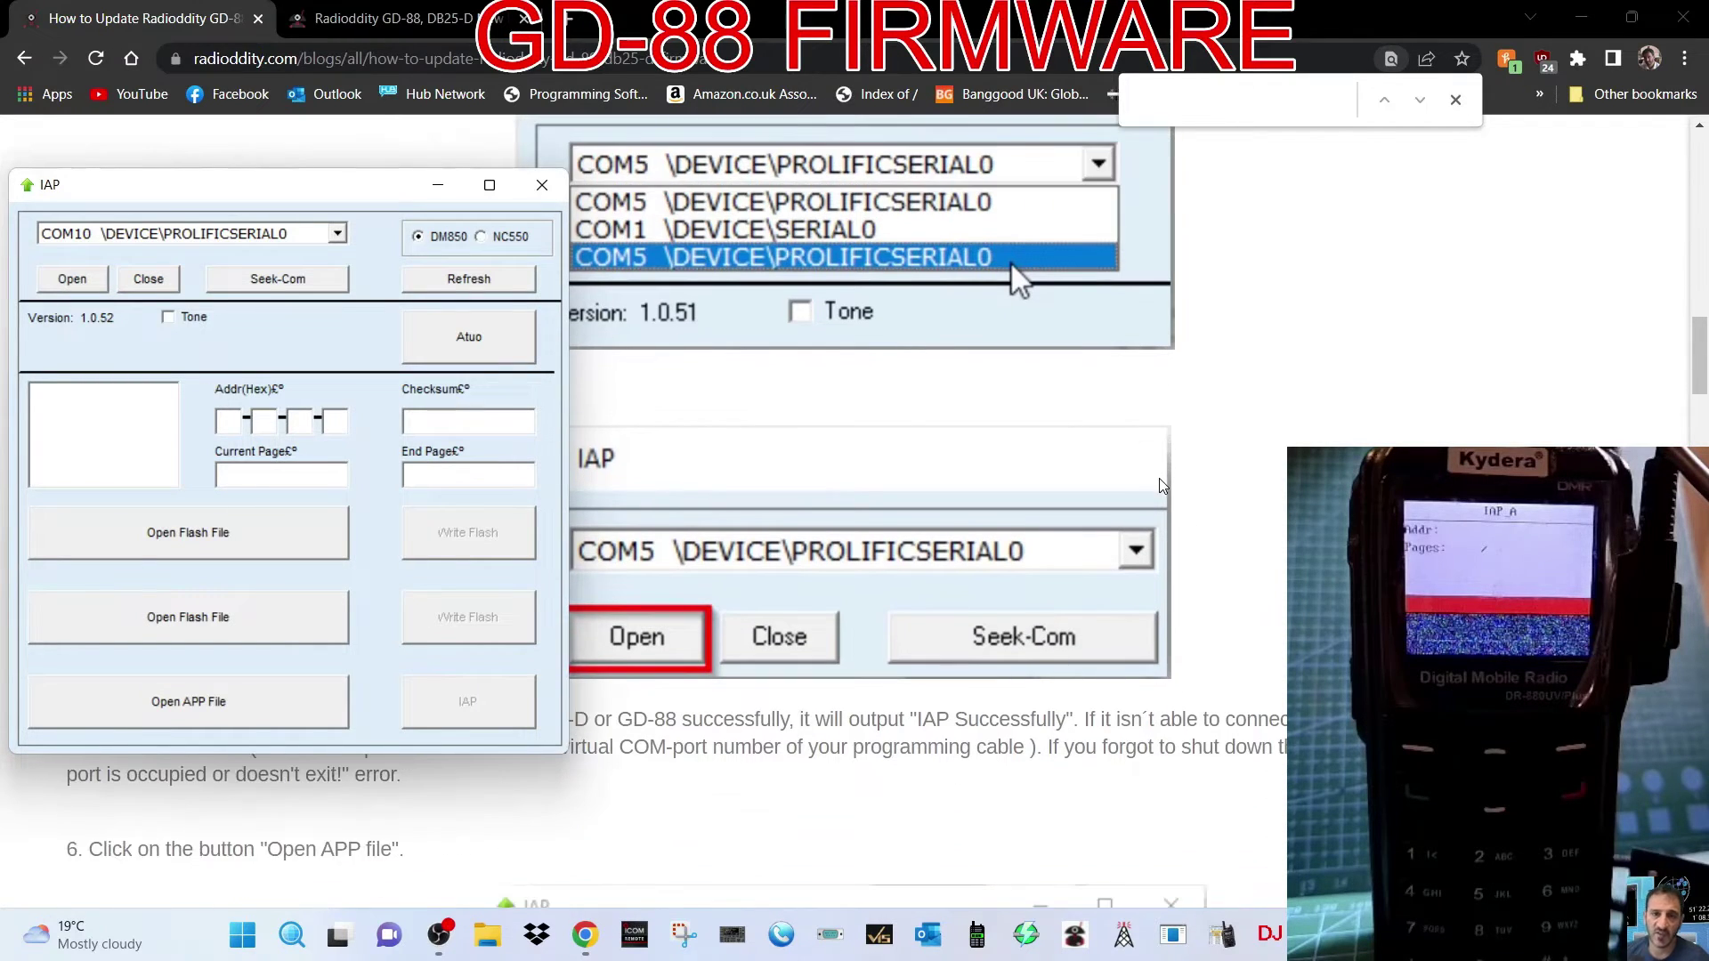
left_click(77, 281)
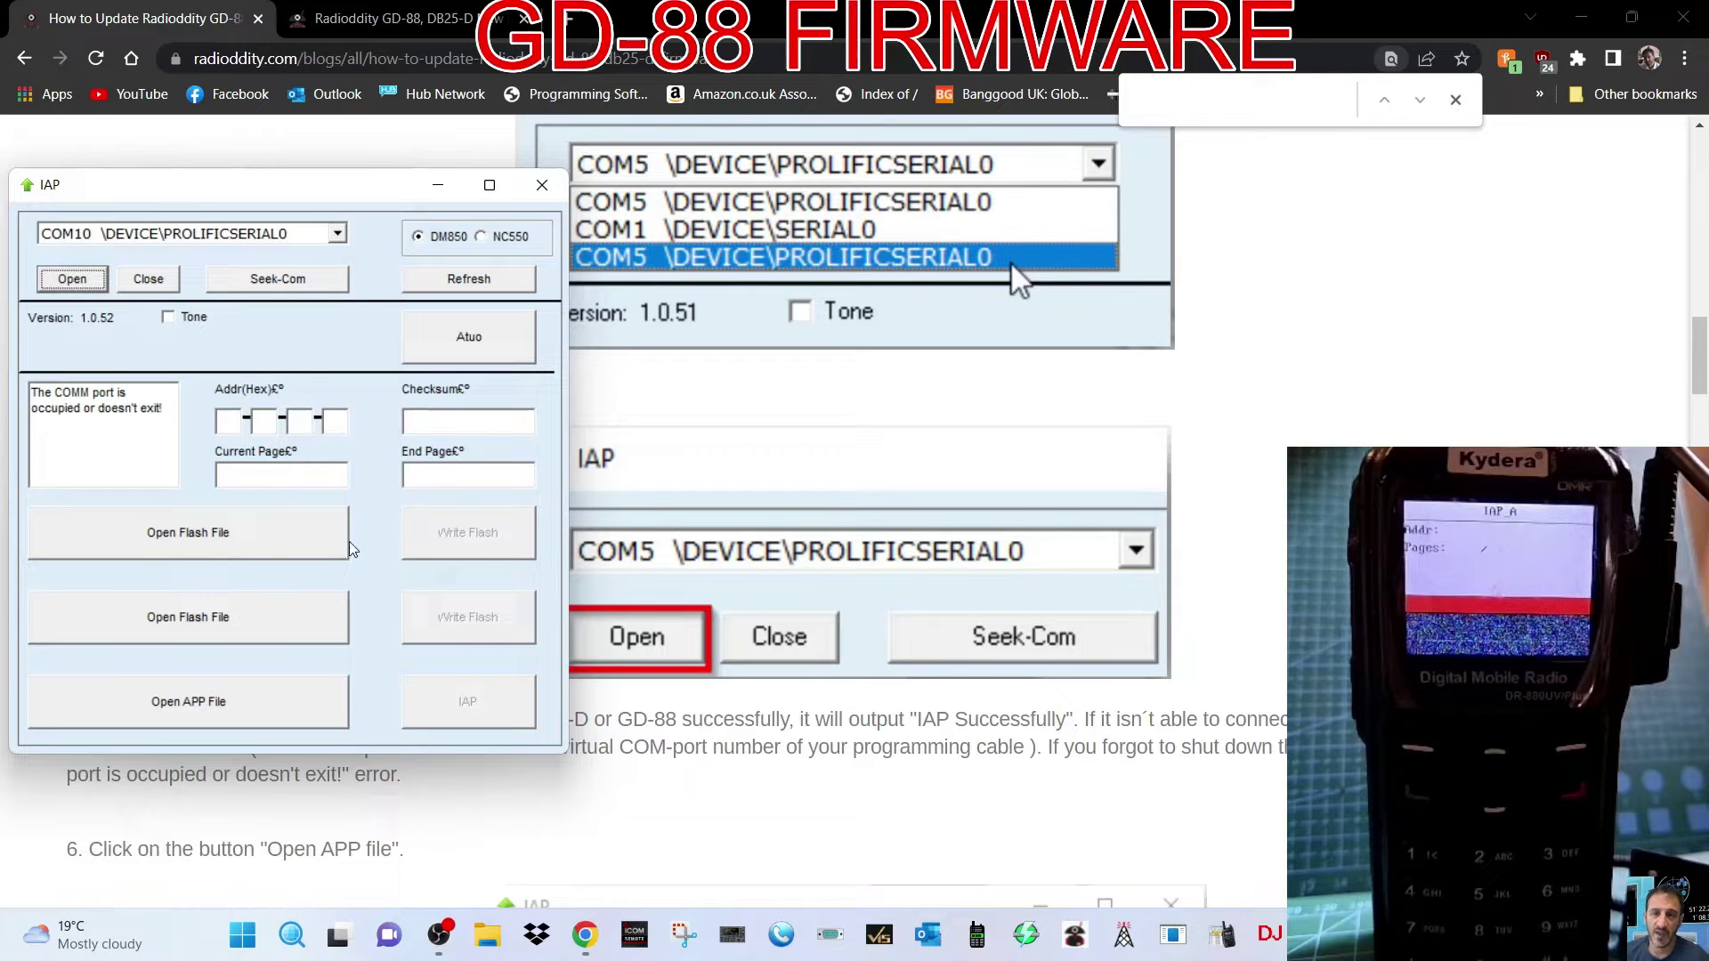
left_click(337, 235)
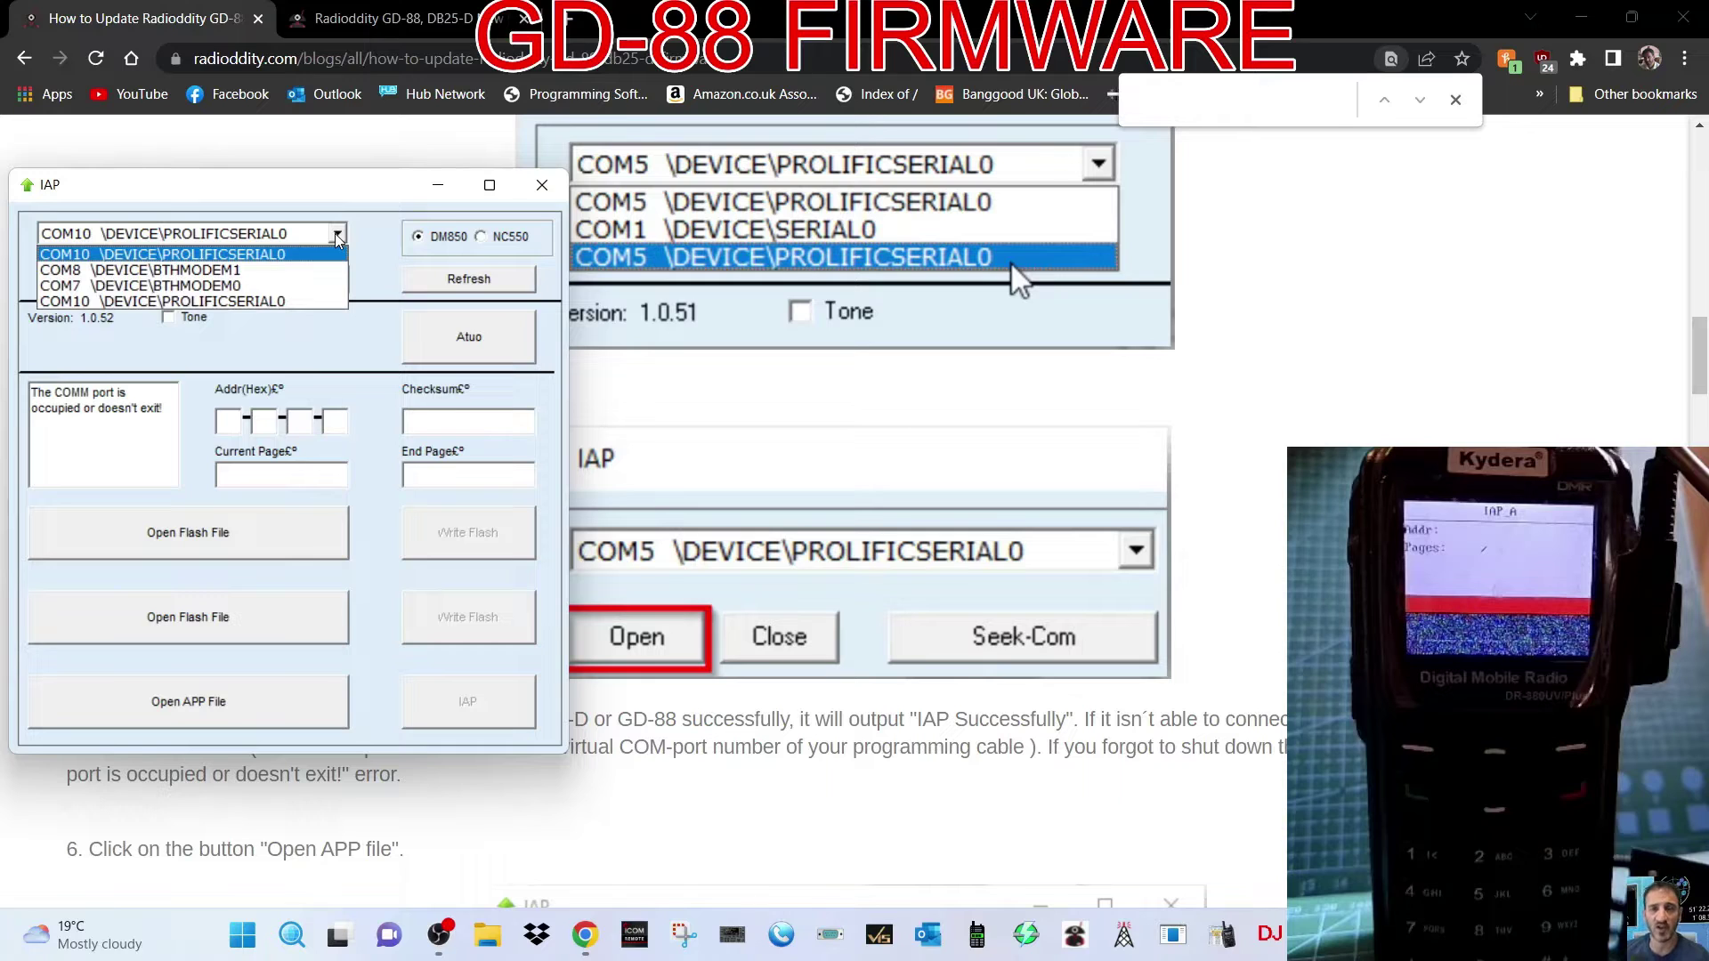
left_click(339, 235)
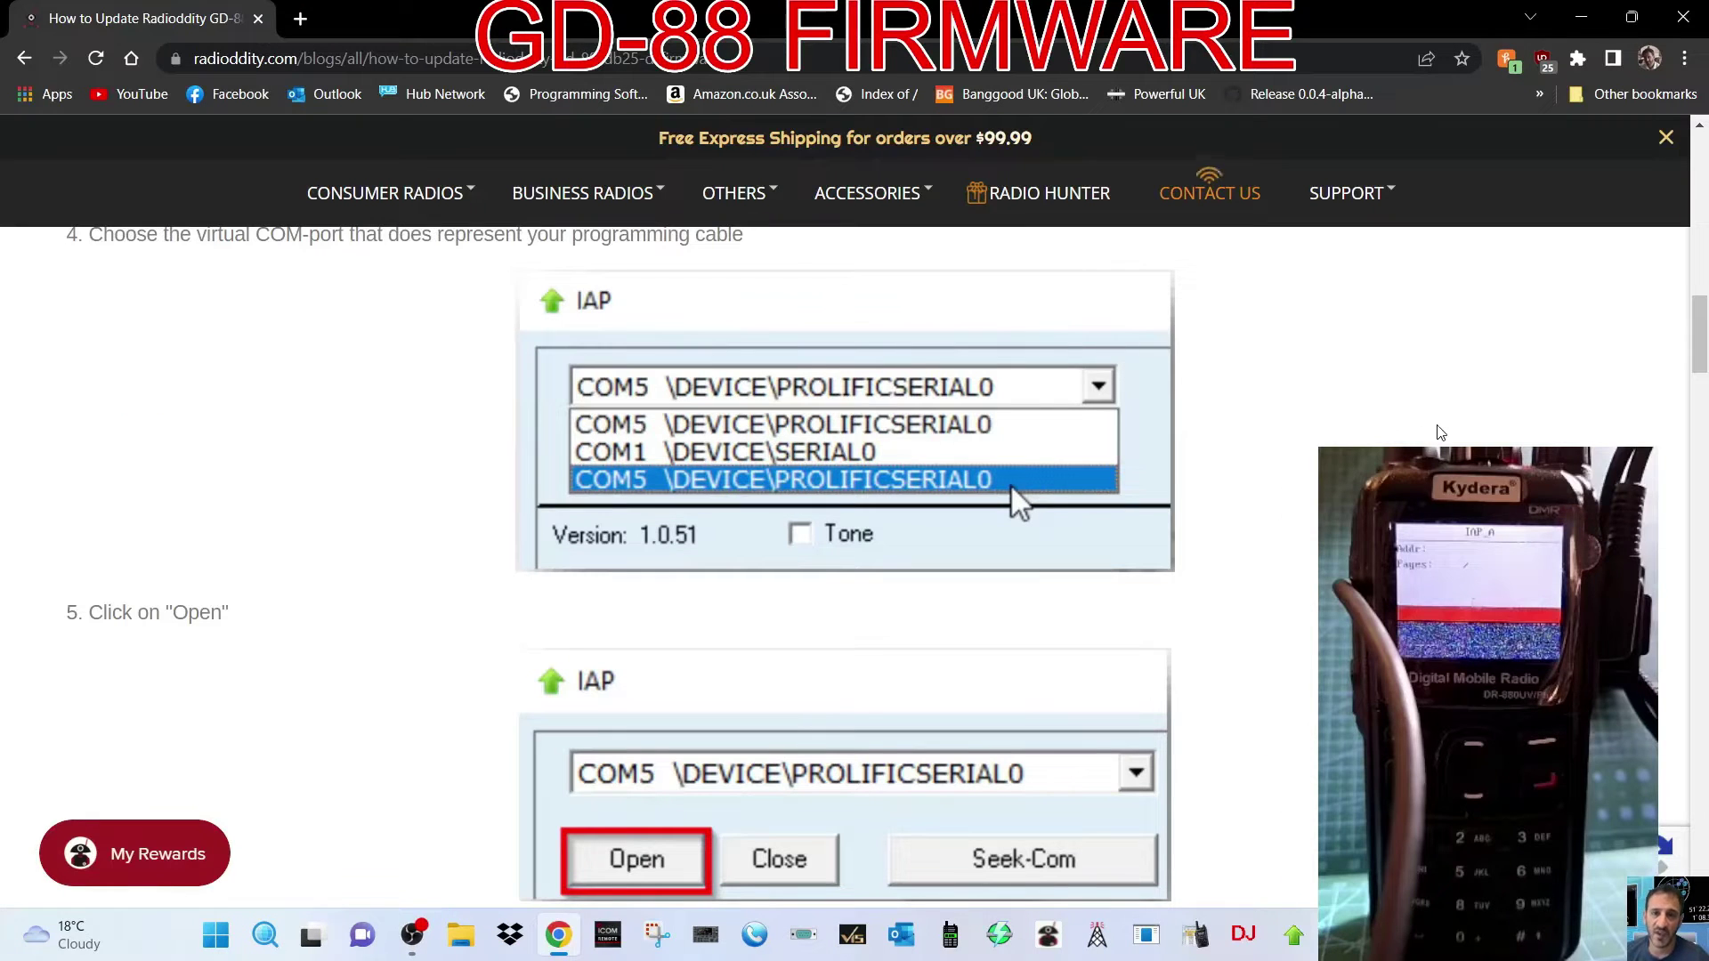
Step: Choose COM2 \DEVICE\PROLIFICSERIAL0 as the port and open the connection to the radio
left_click(1293, 931)
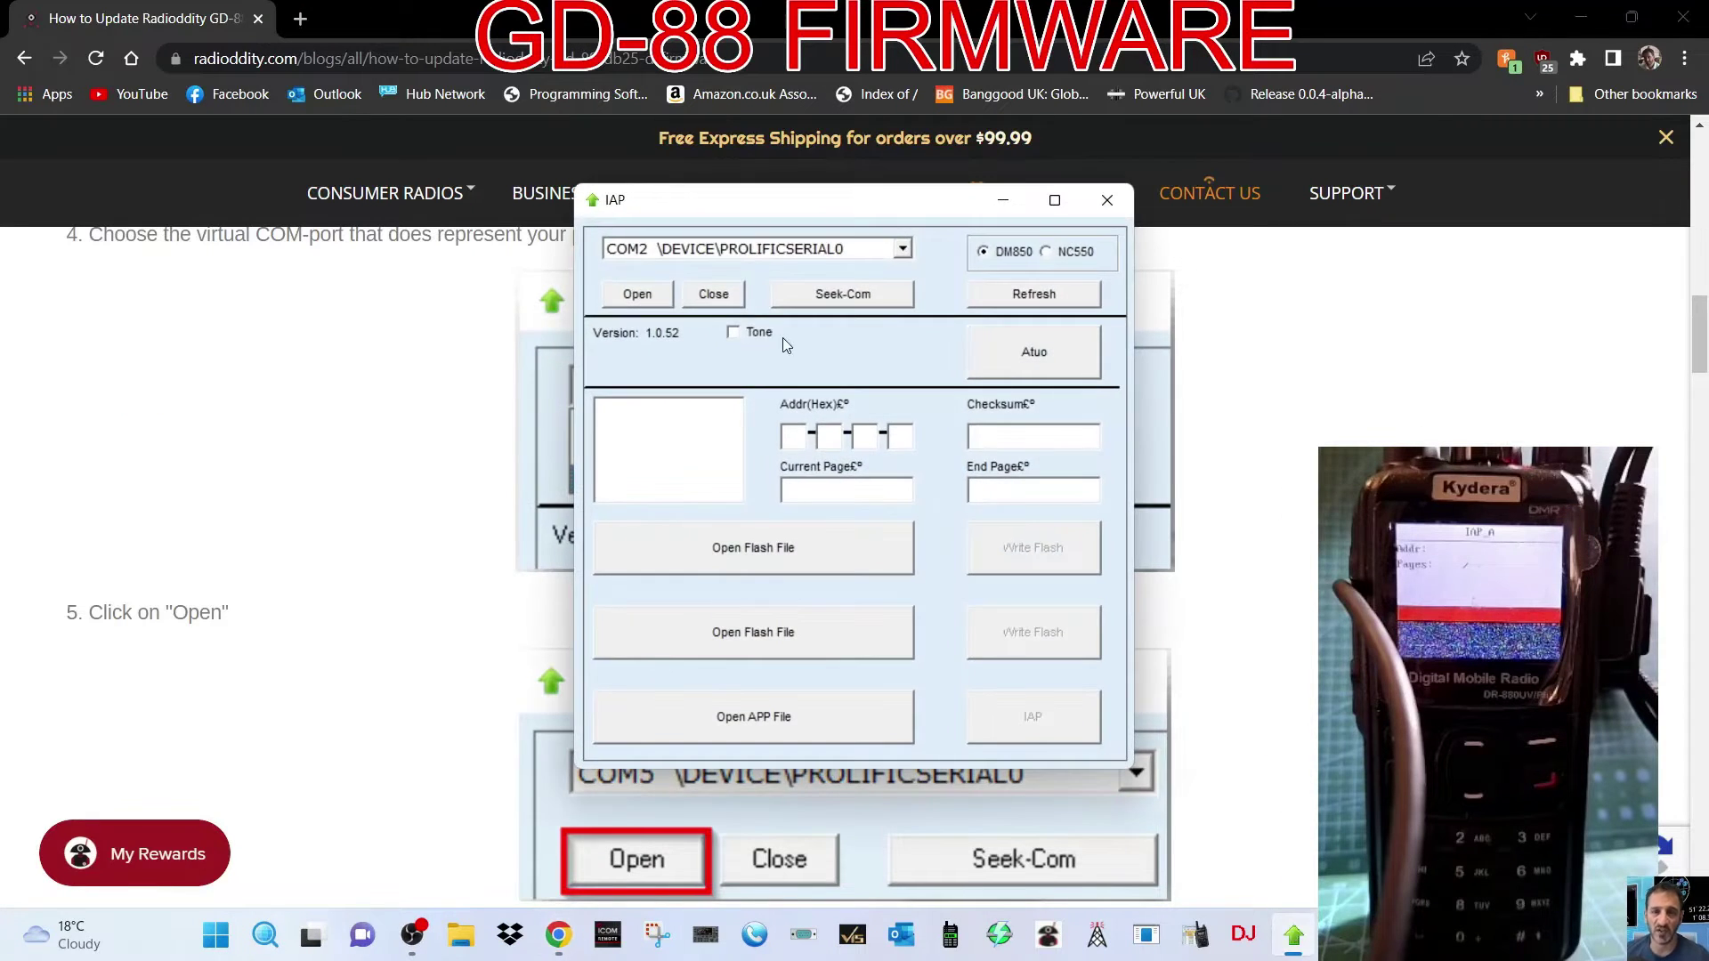
left_click(903, 250)
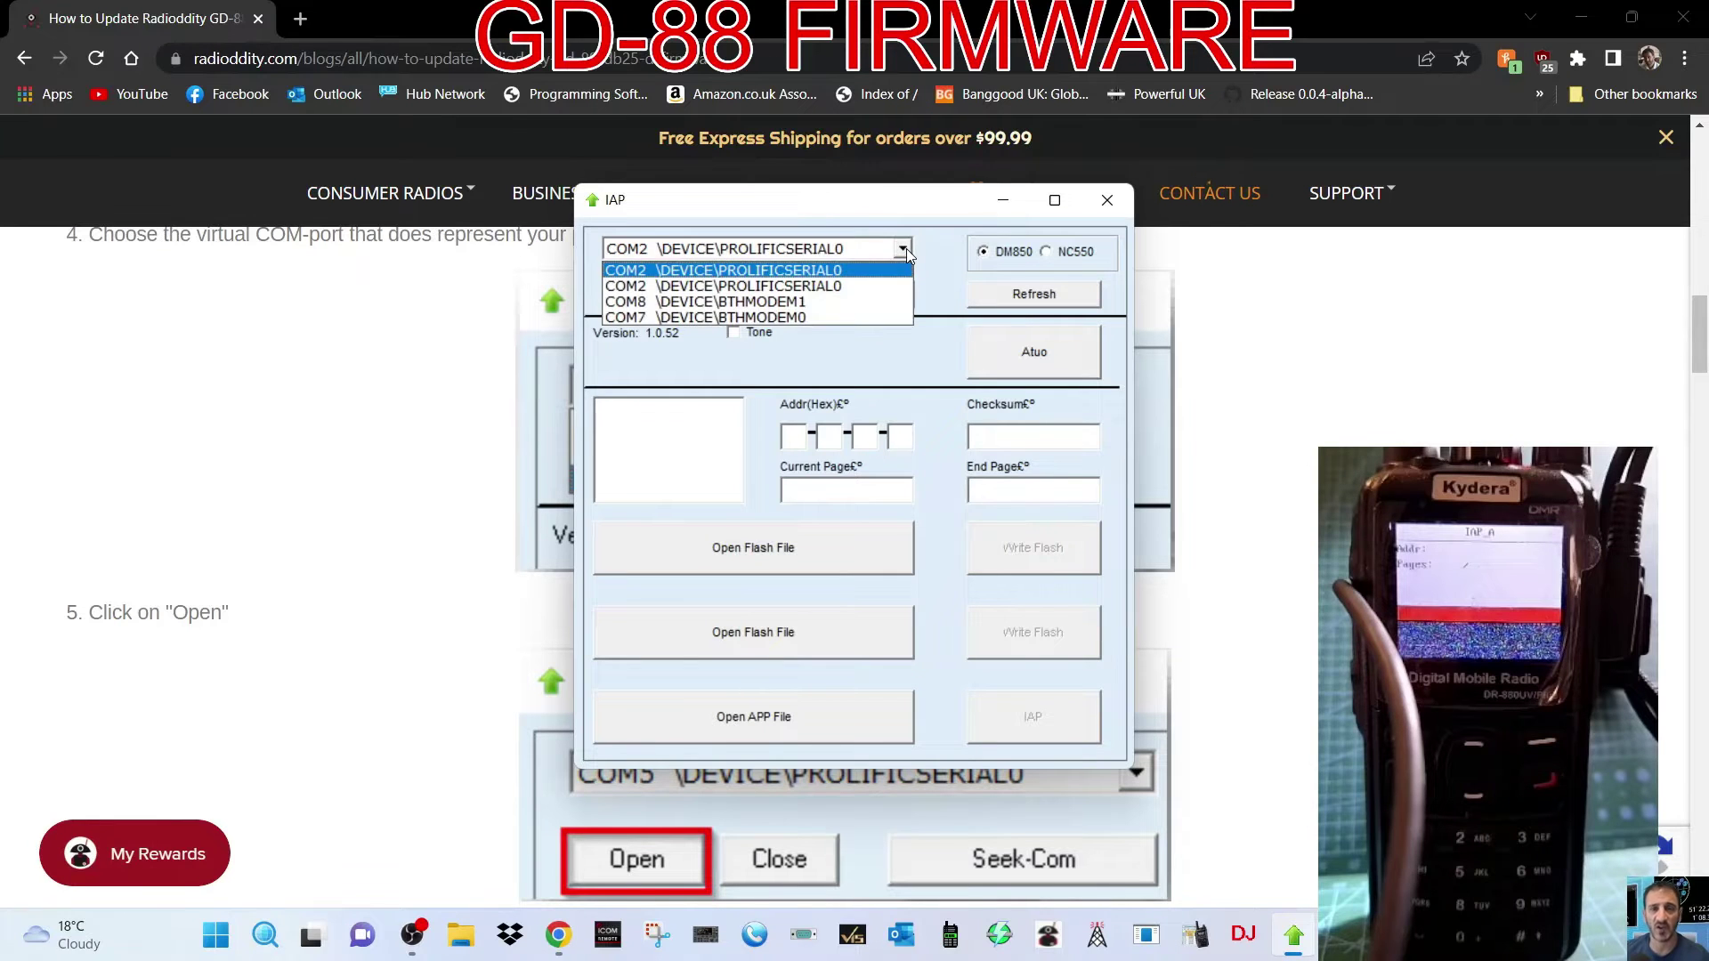
left_click(903, 250)
left_click(903, 250)
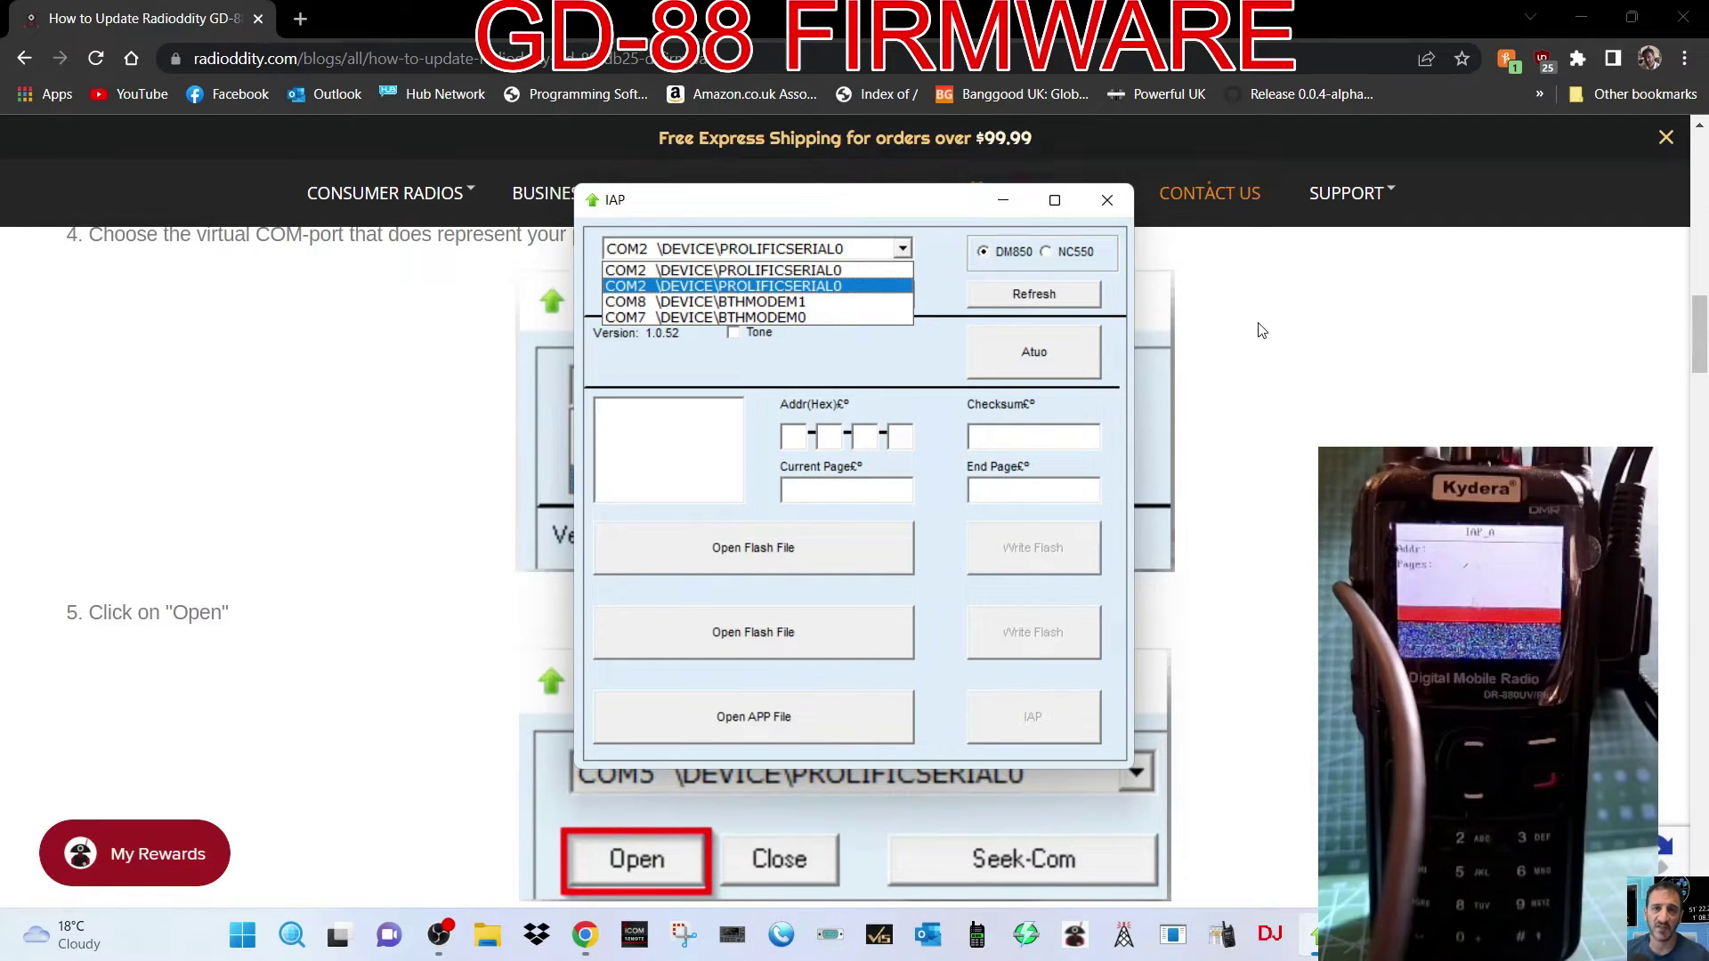
left_click(847, 363)
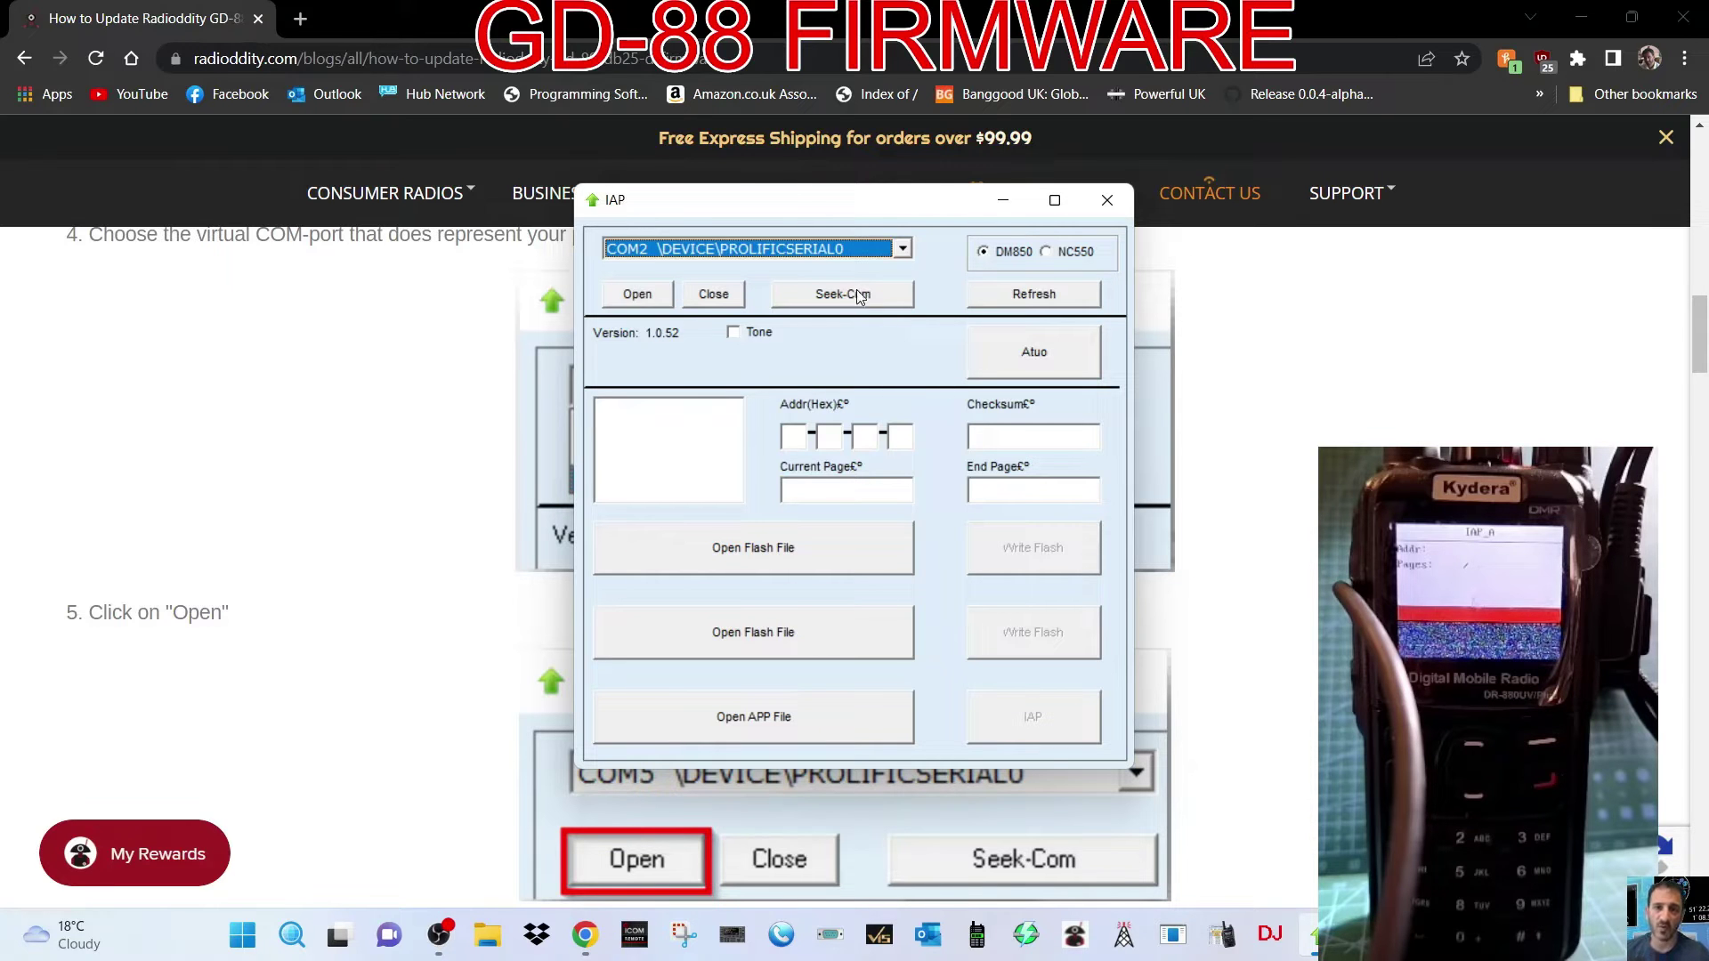
left_click_drag(890, 206, 412, 242)
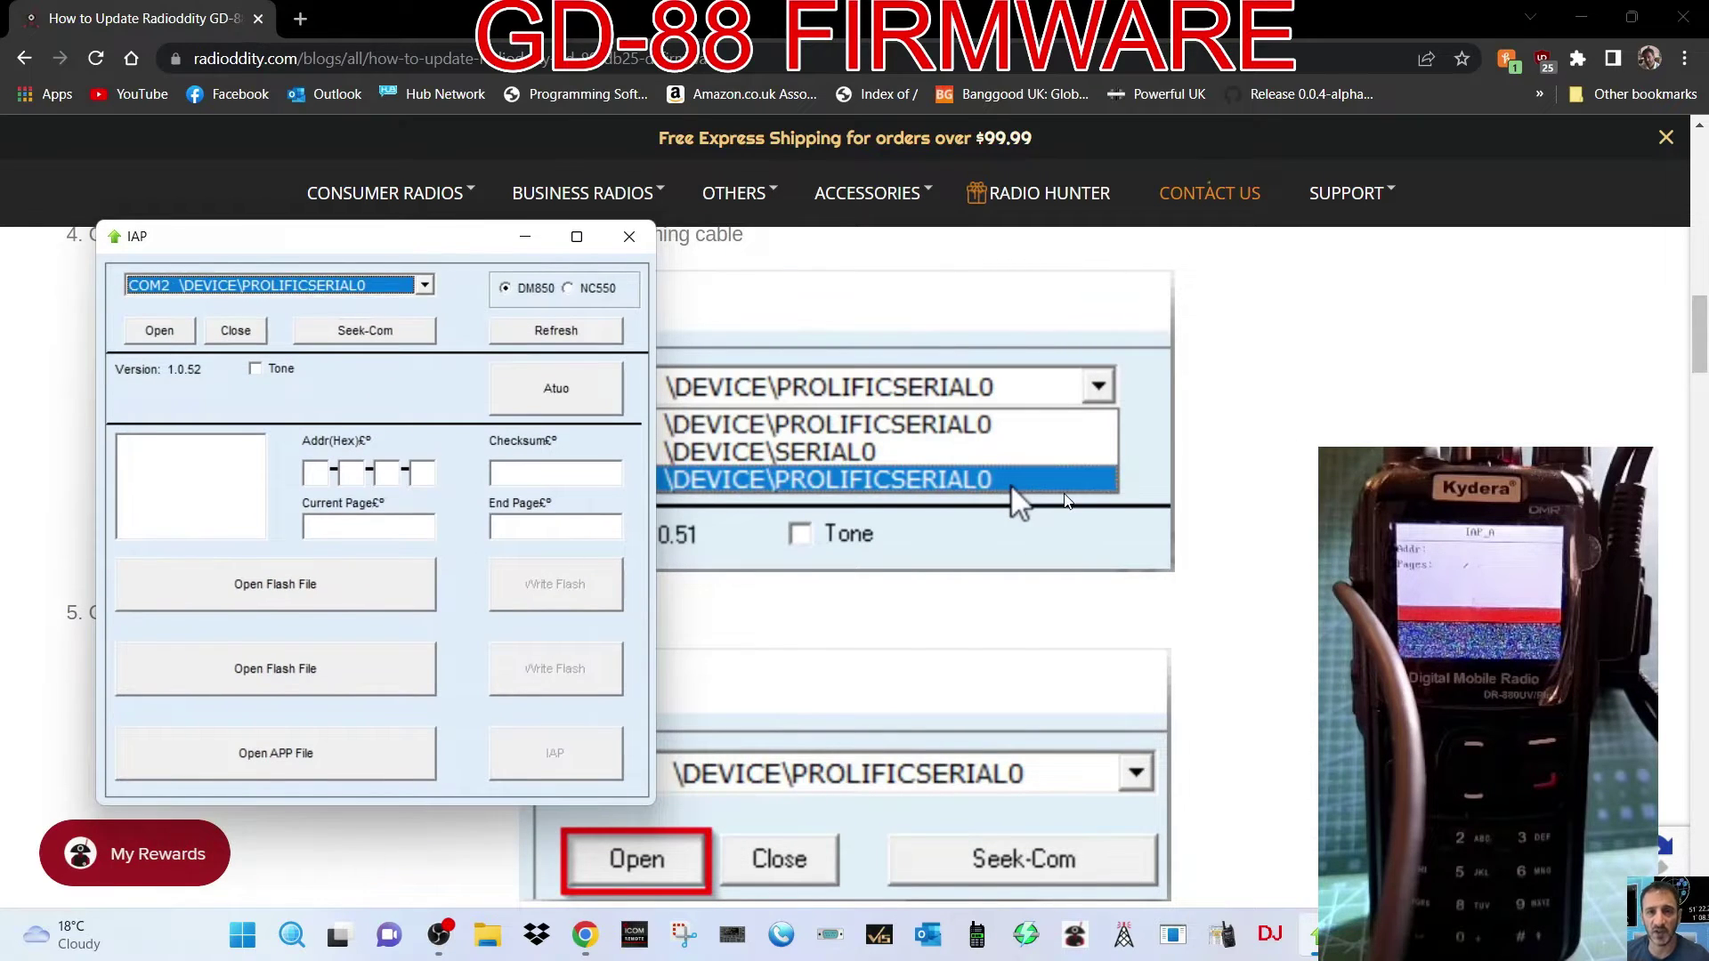
scroll(3, 378, "down", 1)
left_click(151, 333)
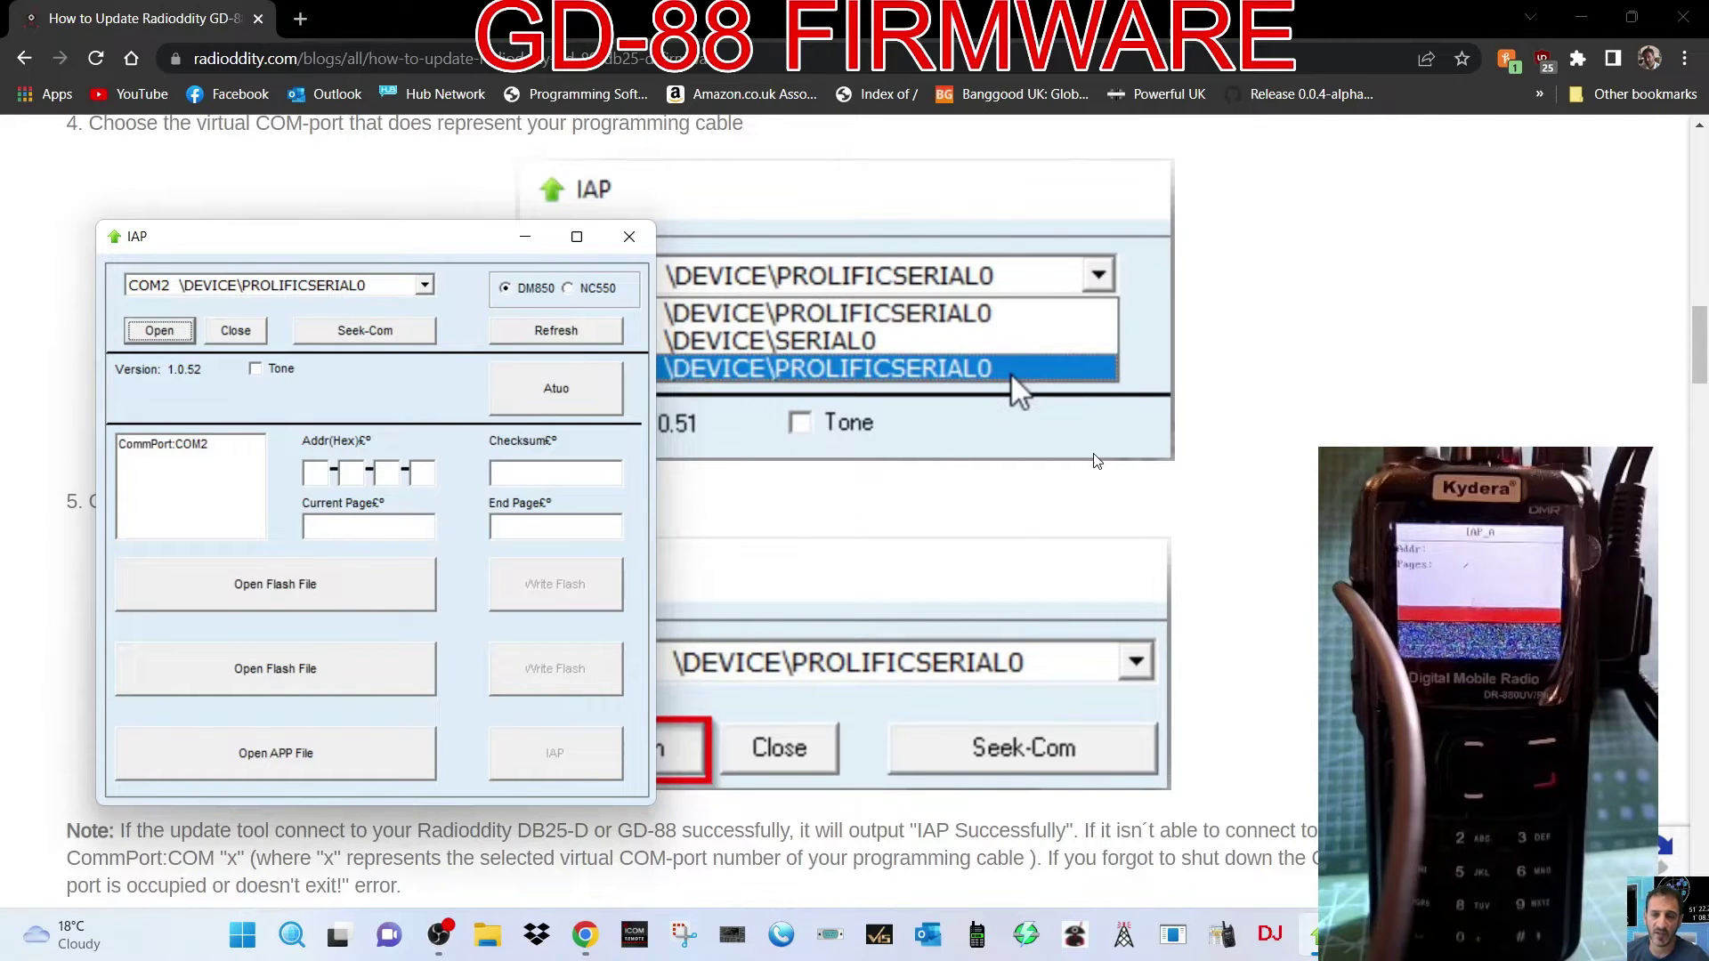
scroll(71, 392, "down", 2)
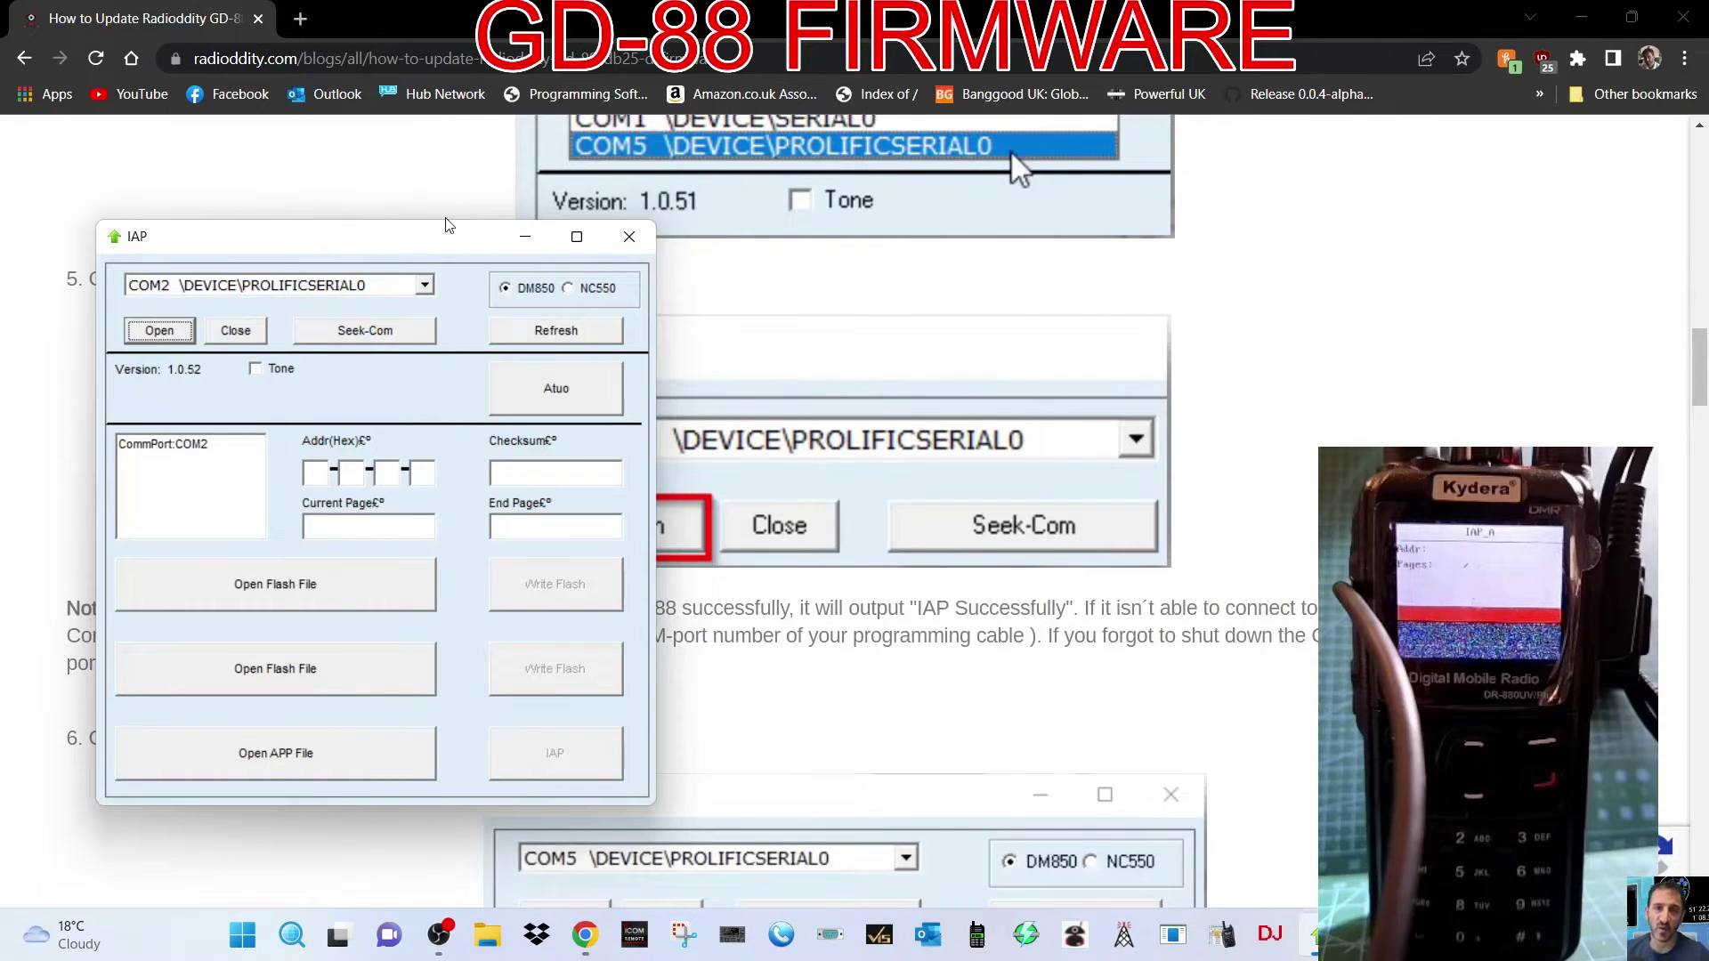
Step: Move the IAP window to the top-left, clear of the guide's screenshot
left_click_drag(383, 234, 431, 196)
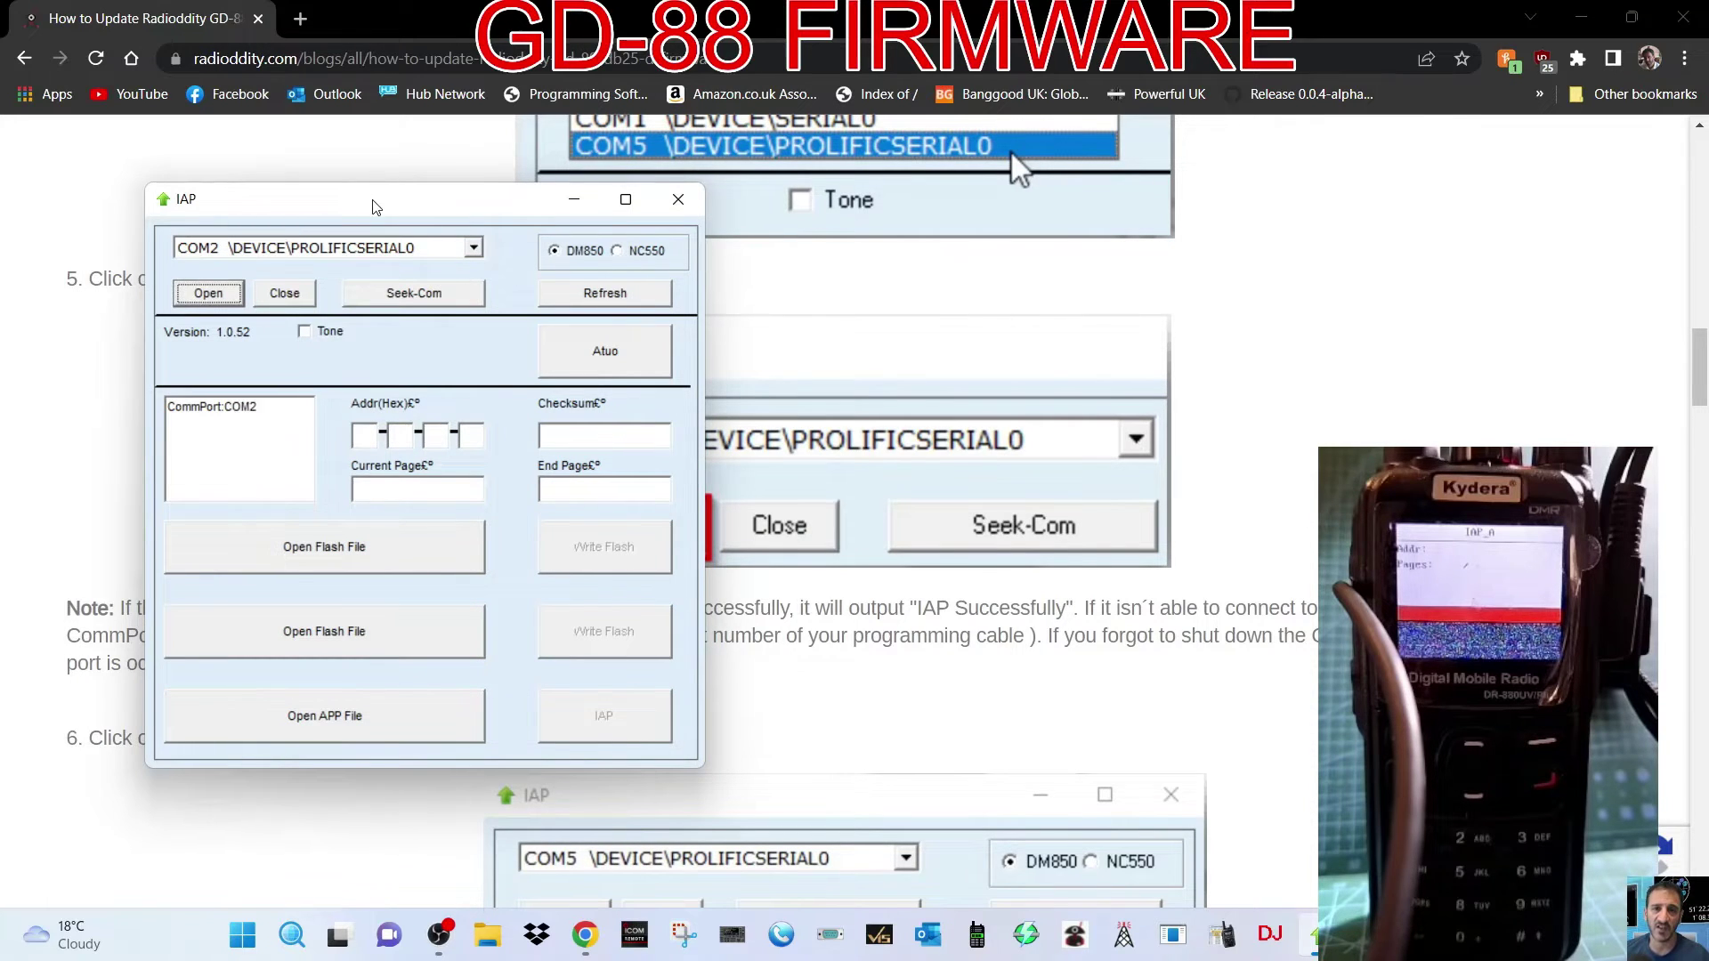
left_click_drag(378, 203, 739, 165)
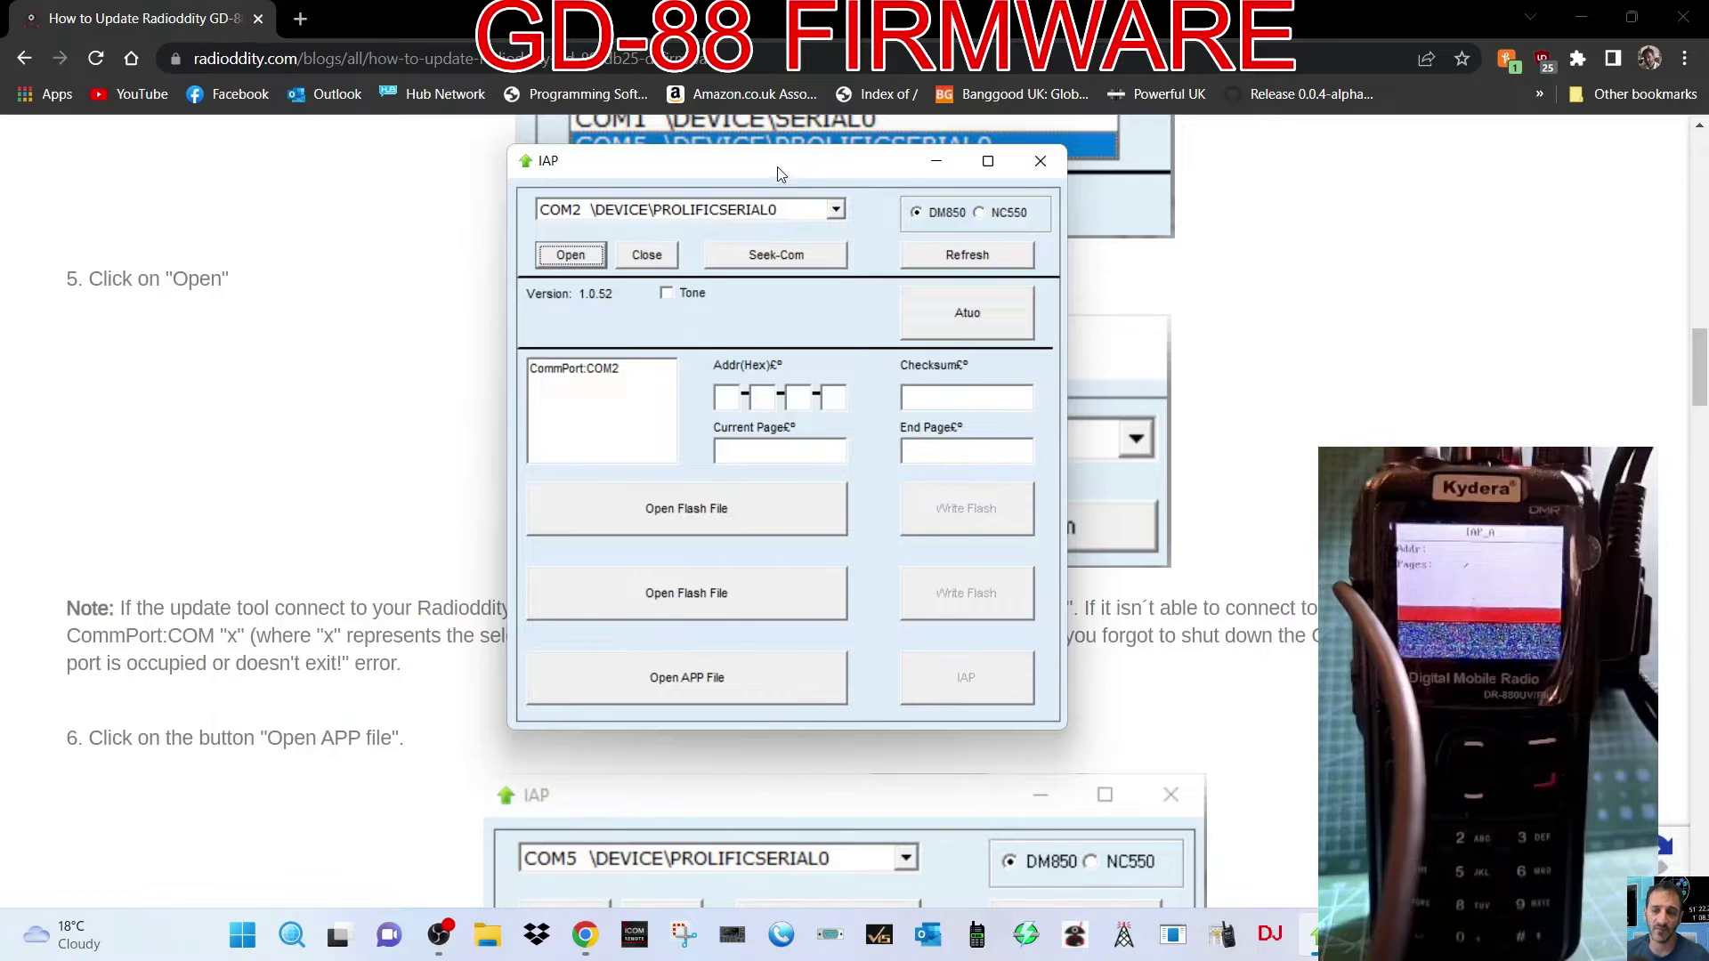
left_click_drag(926, 165, 1076, 154)
scroll(276, 612, "down", 1)
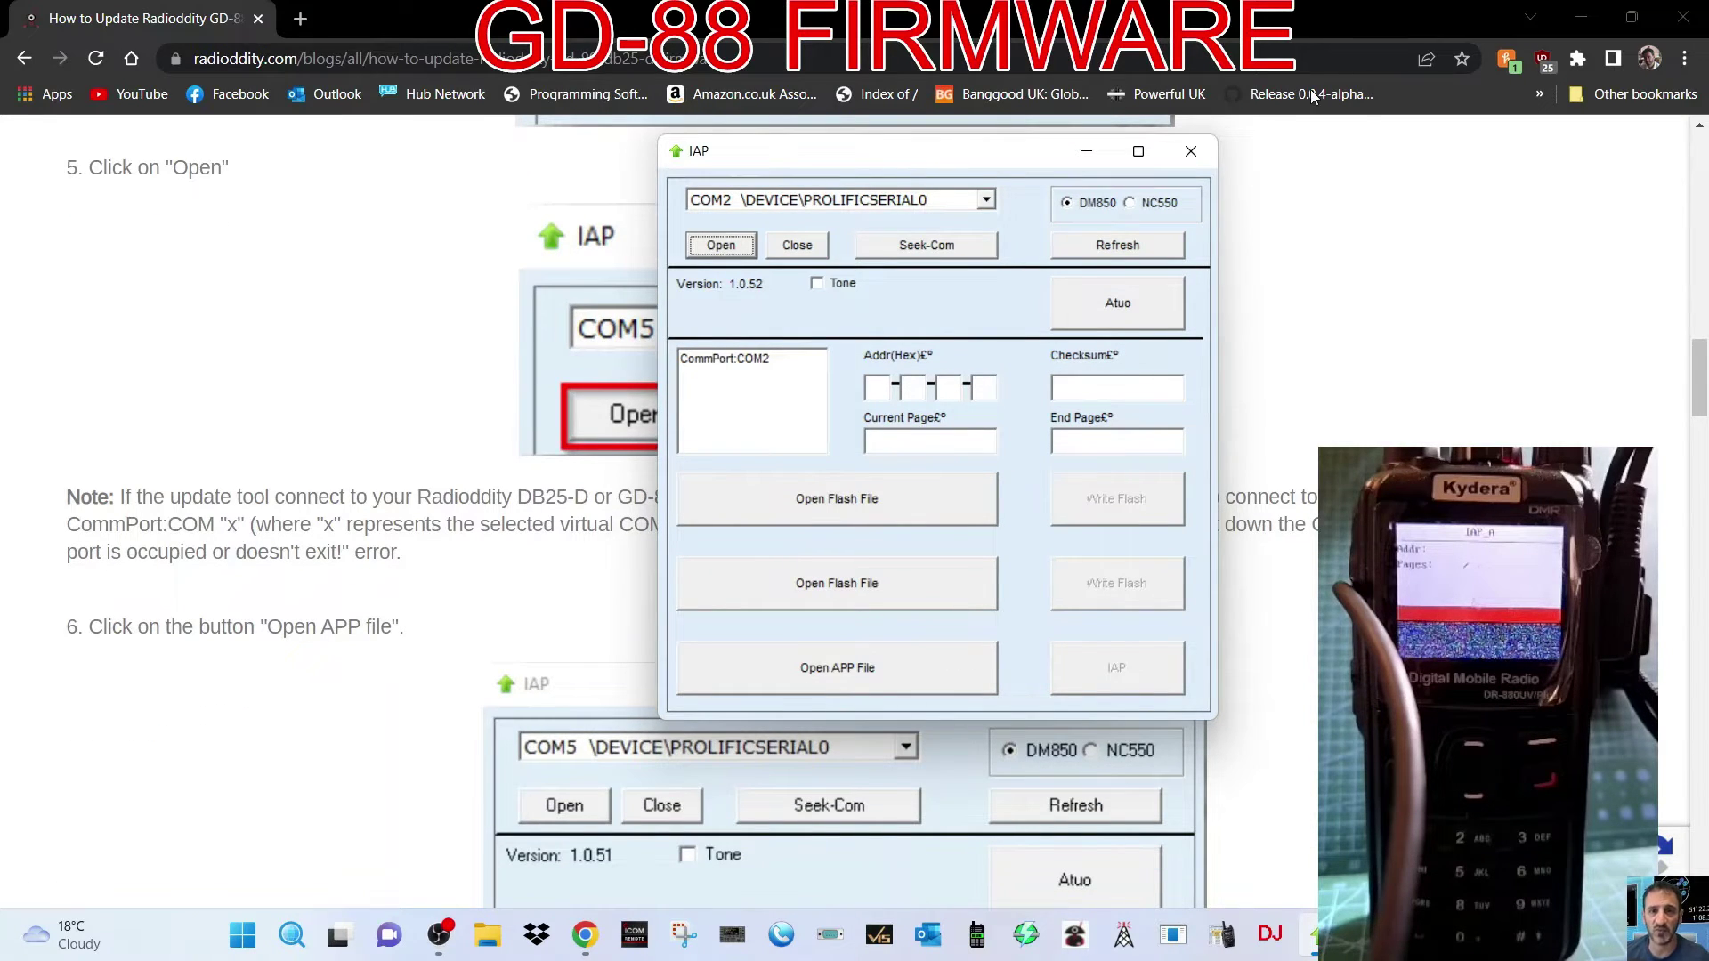
left_click_drag(917, 153, 1394, 77)
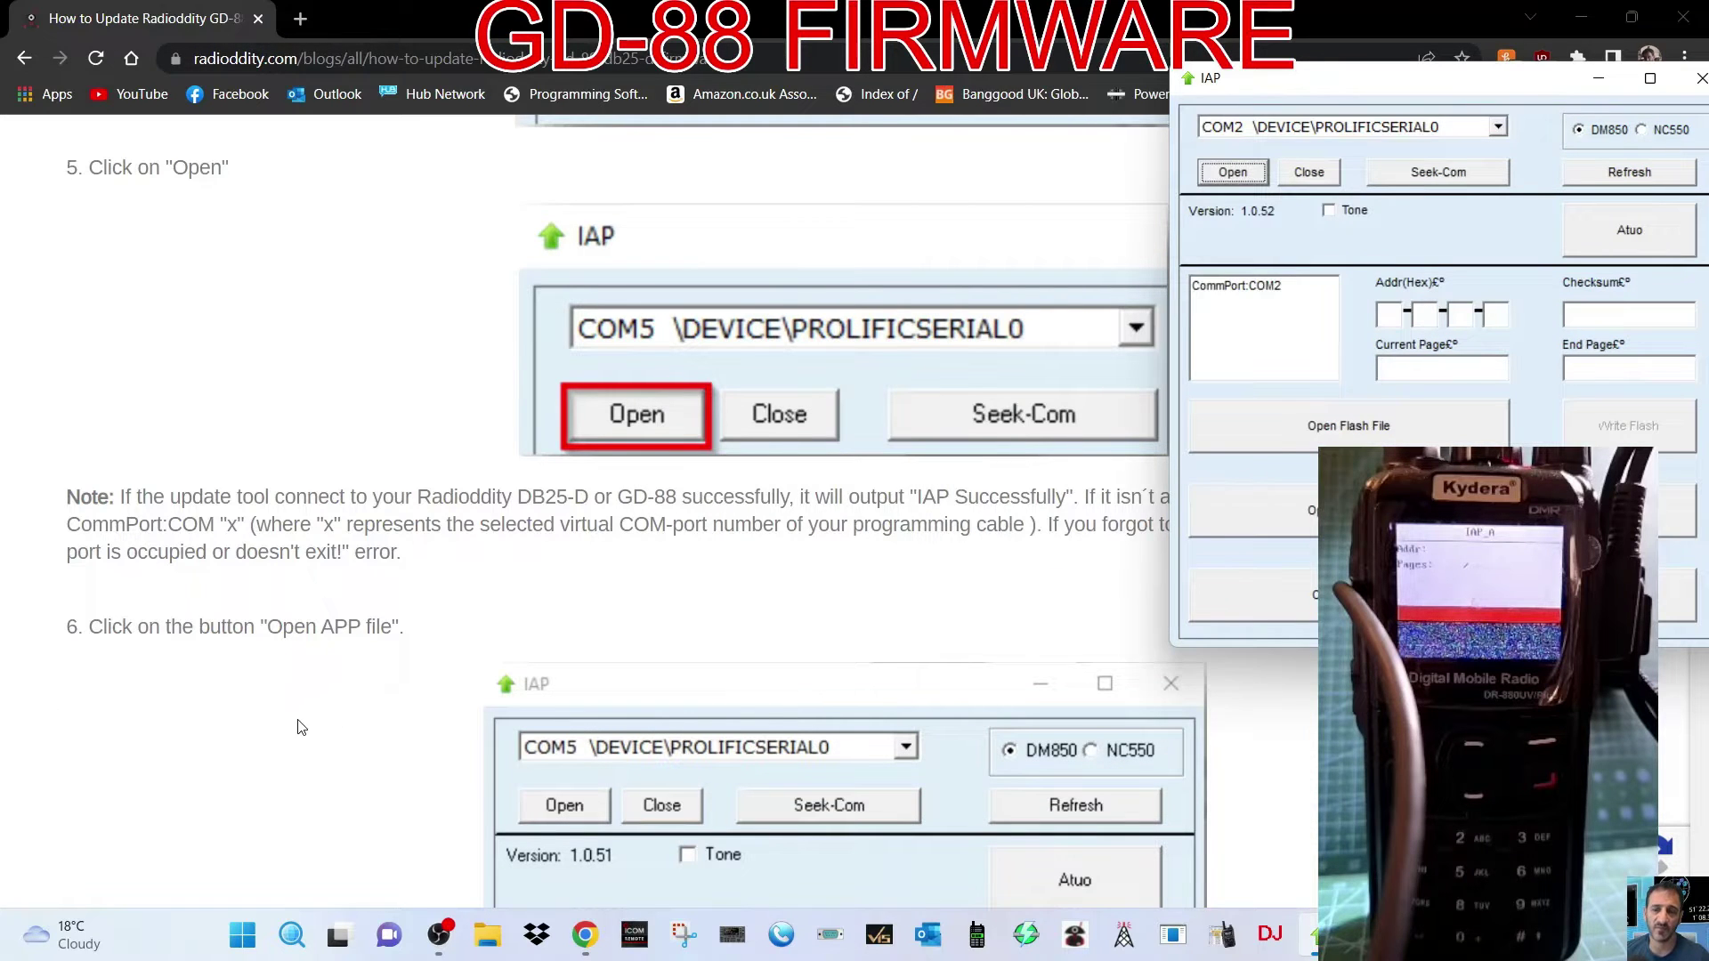
scroll(292, 725, "down", 3)
scroll(872, 439, "down", 3)
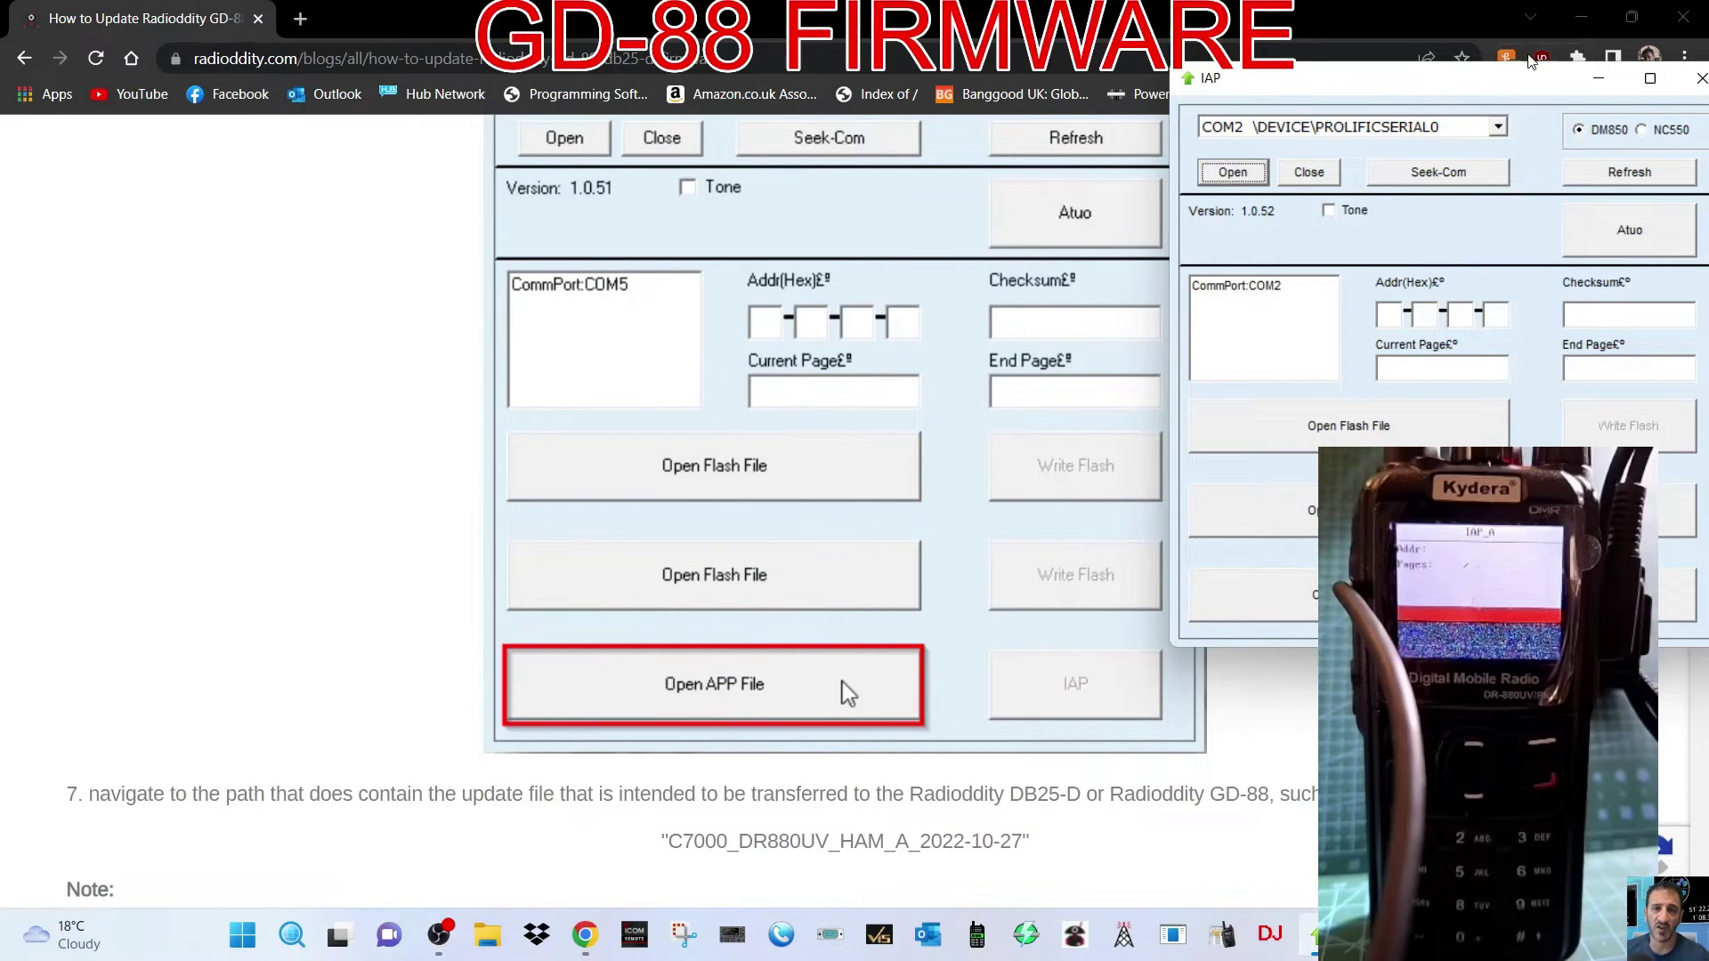
left_click_drag(1401, 78, 559, 160)
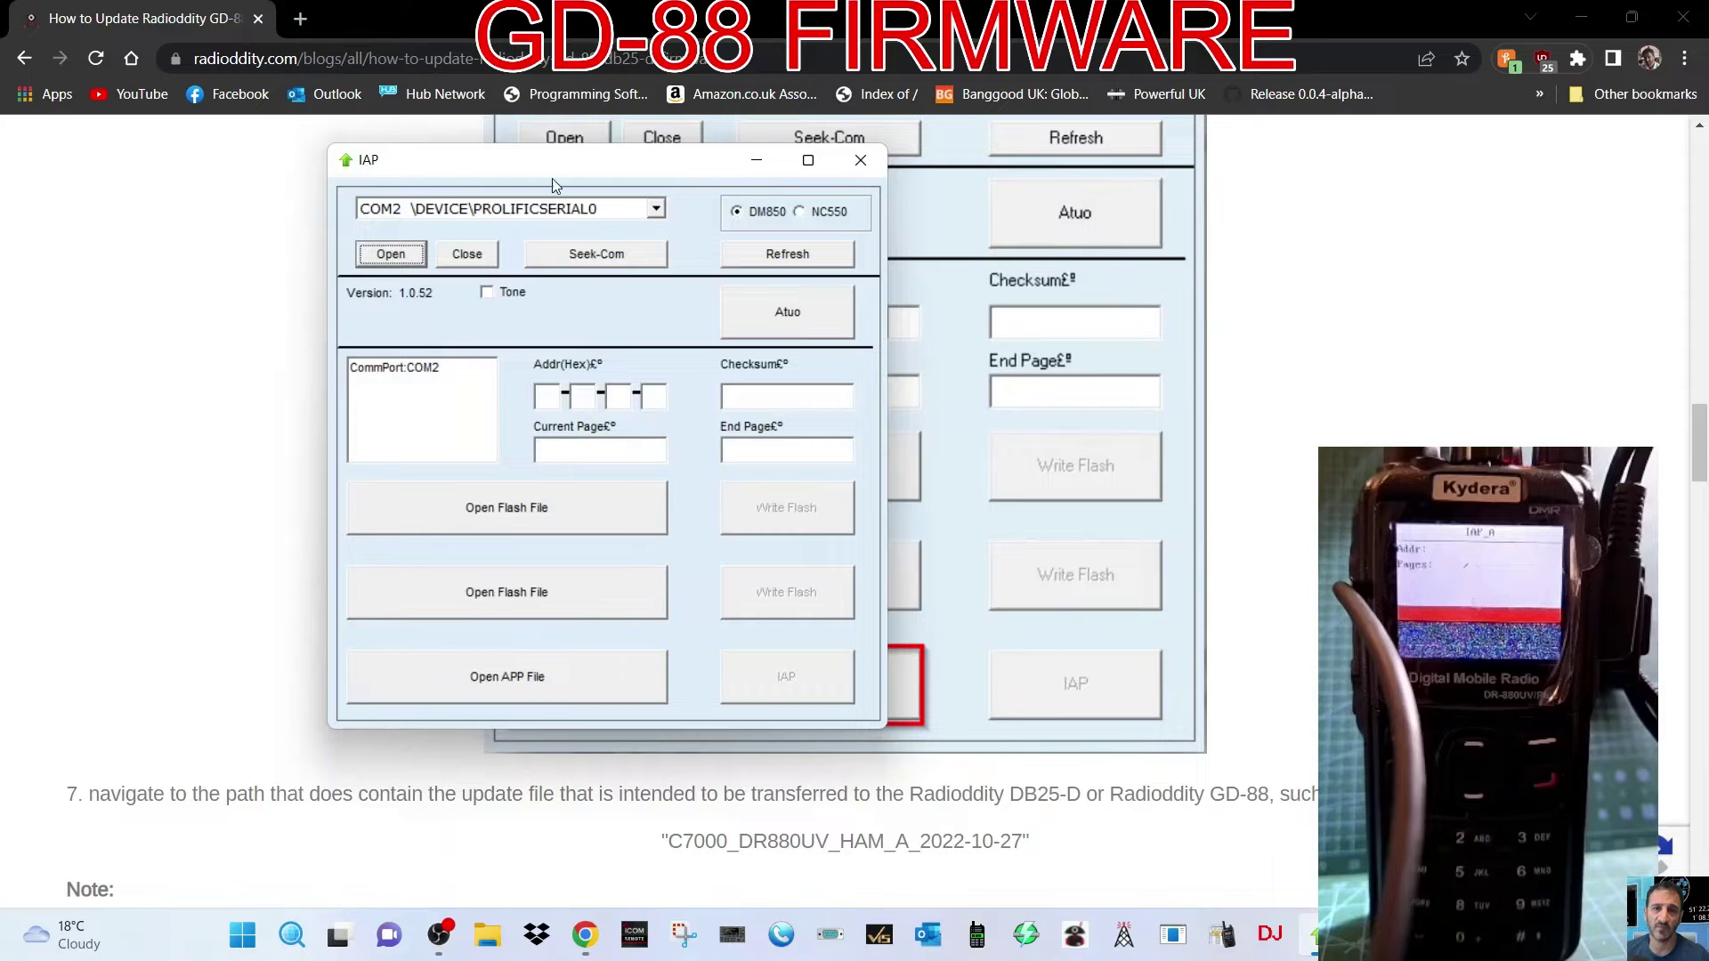
left_click_drag(331, 158, 69, 140)
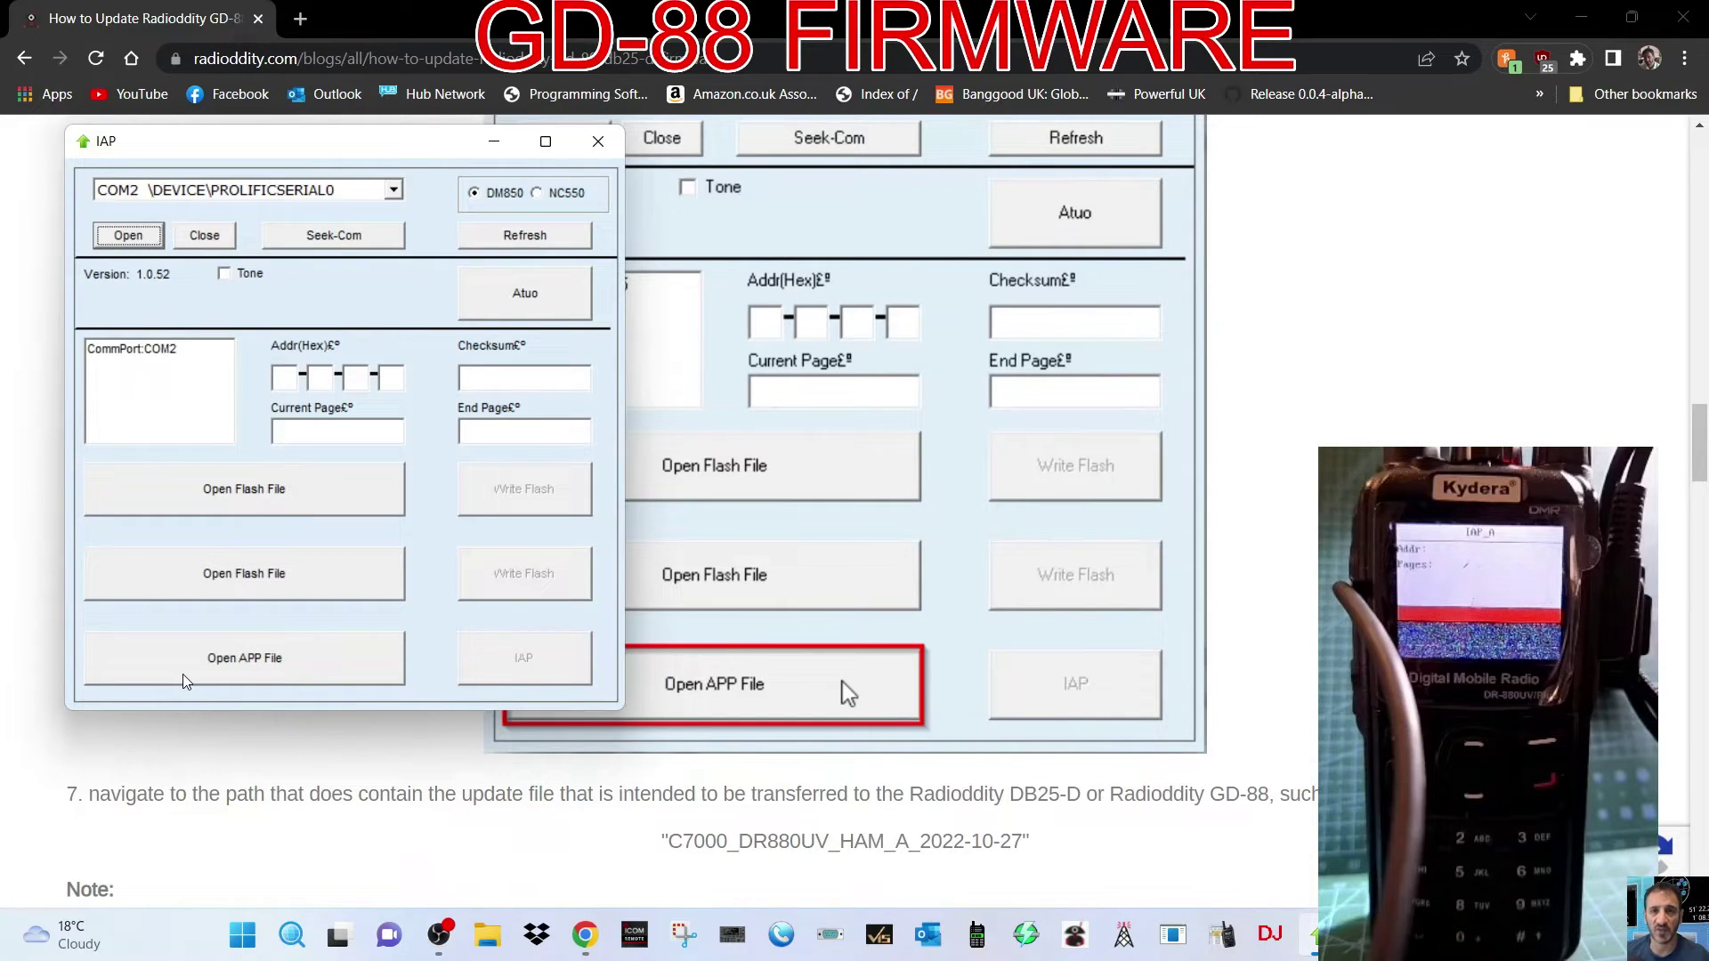
Step: Load C7000_DR880UV_HAM_A_2022-10-27.bin from Desktop > GD-8888888 > Firmware as the application file
left_click(255, 660)
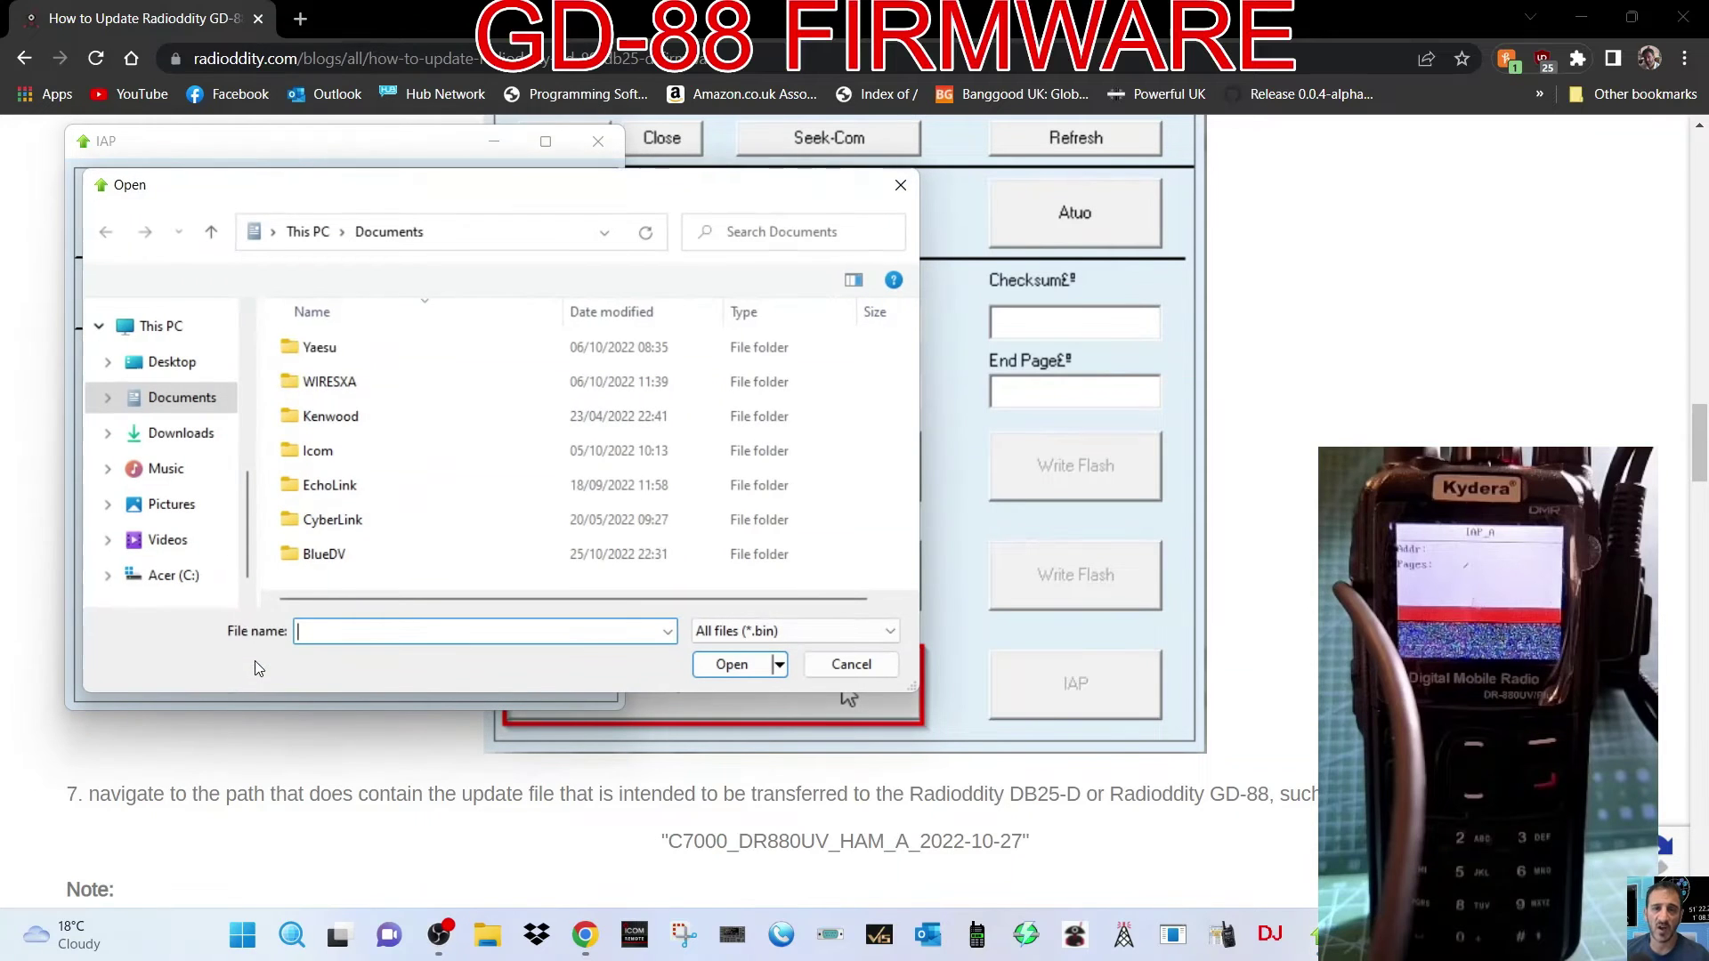
left_click(358, 449)
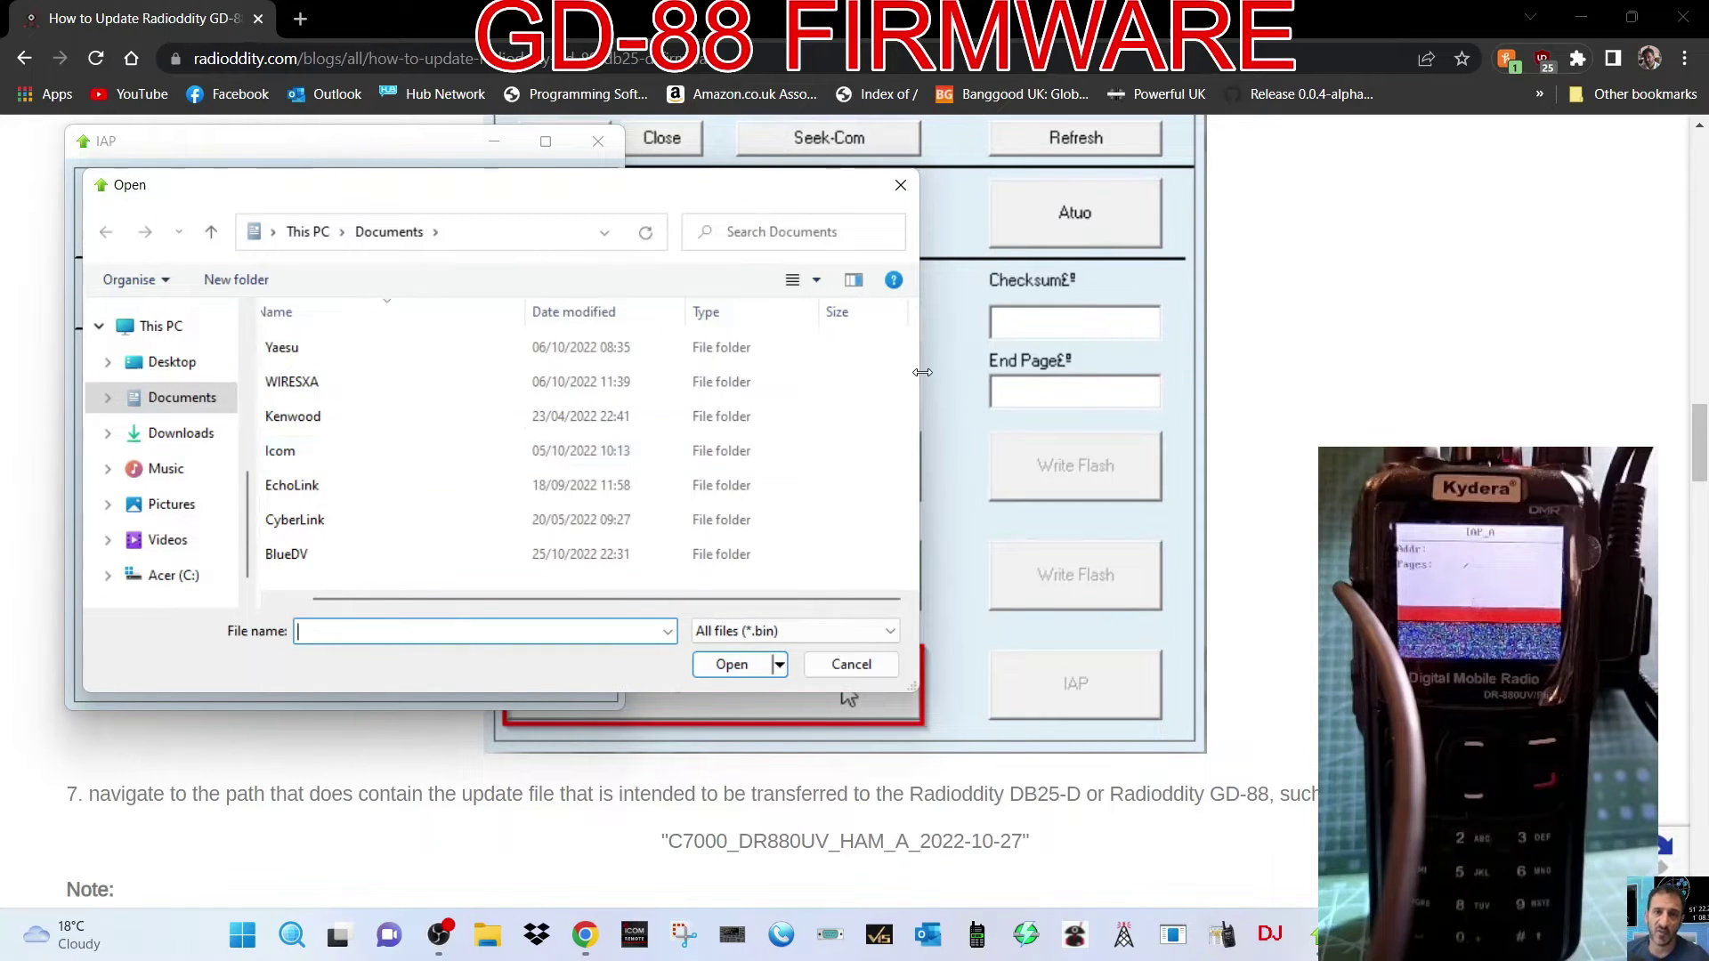
left_click_drag(916, 397, 792, 397)
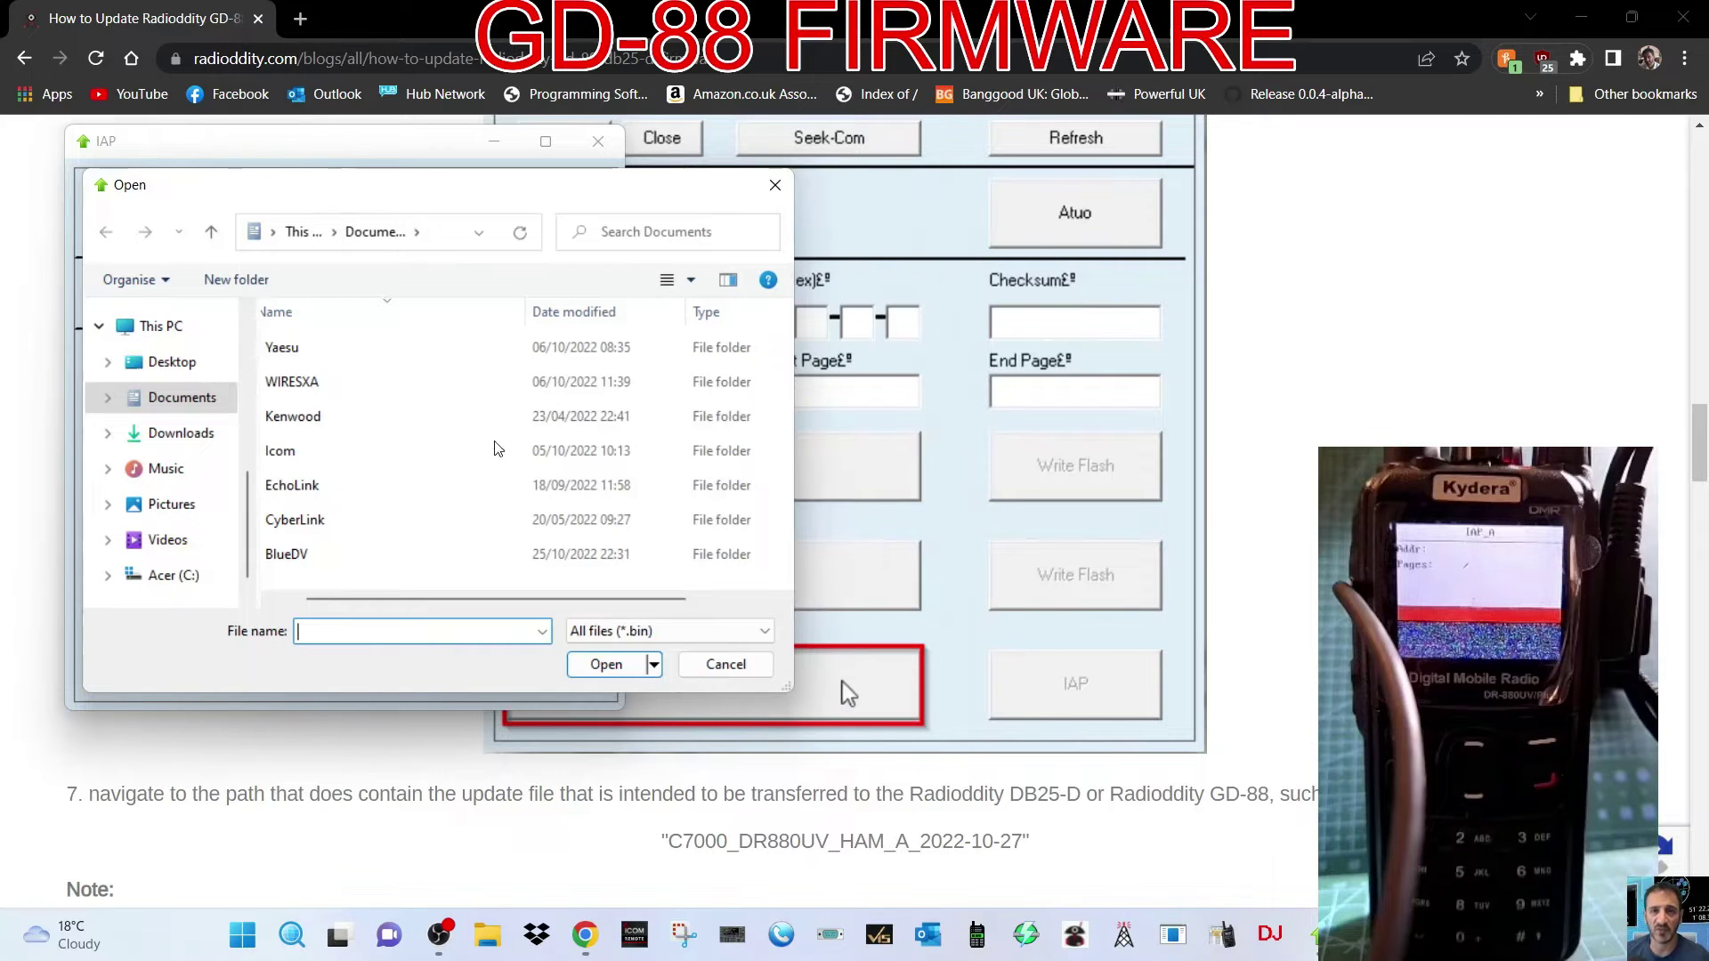
left_click_drag(423, 207, 332, 396)
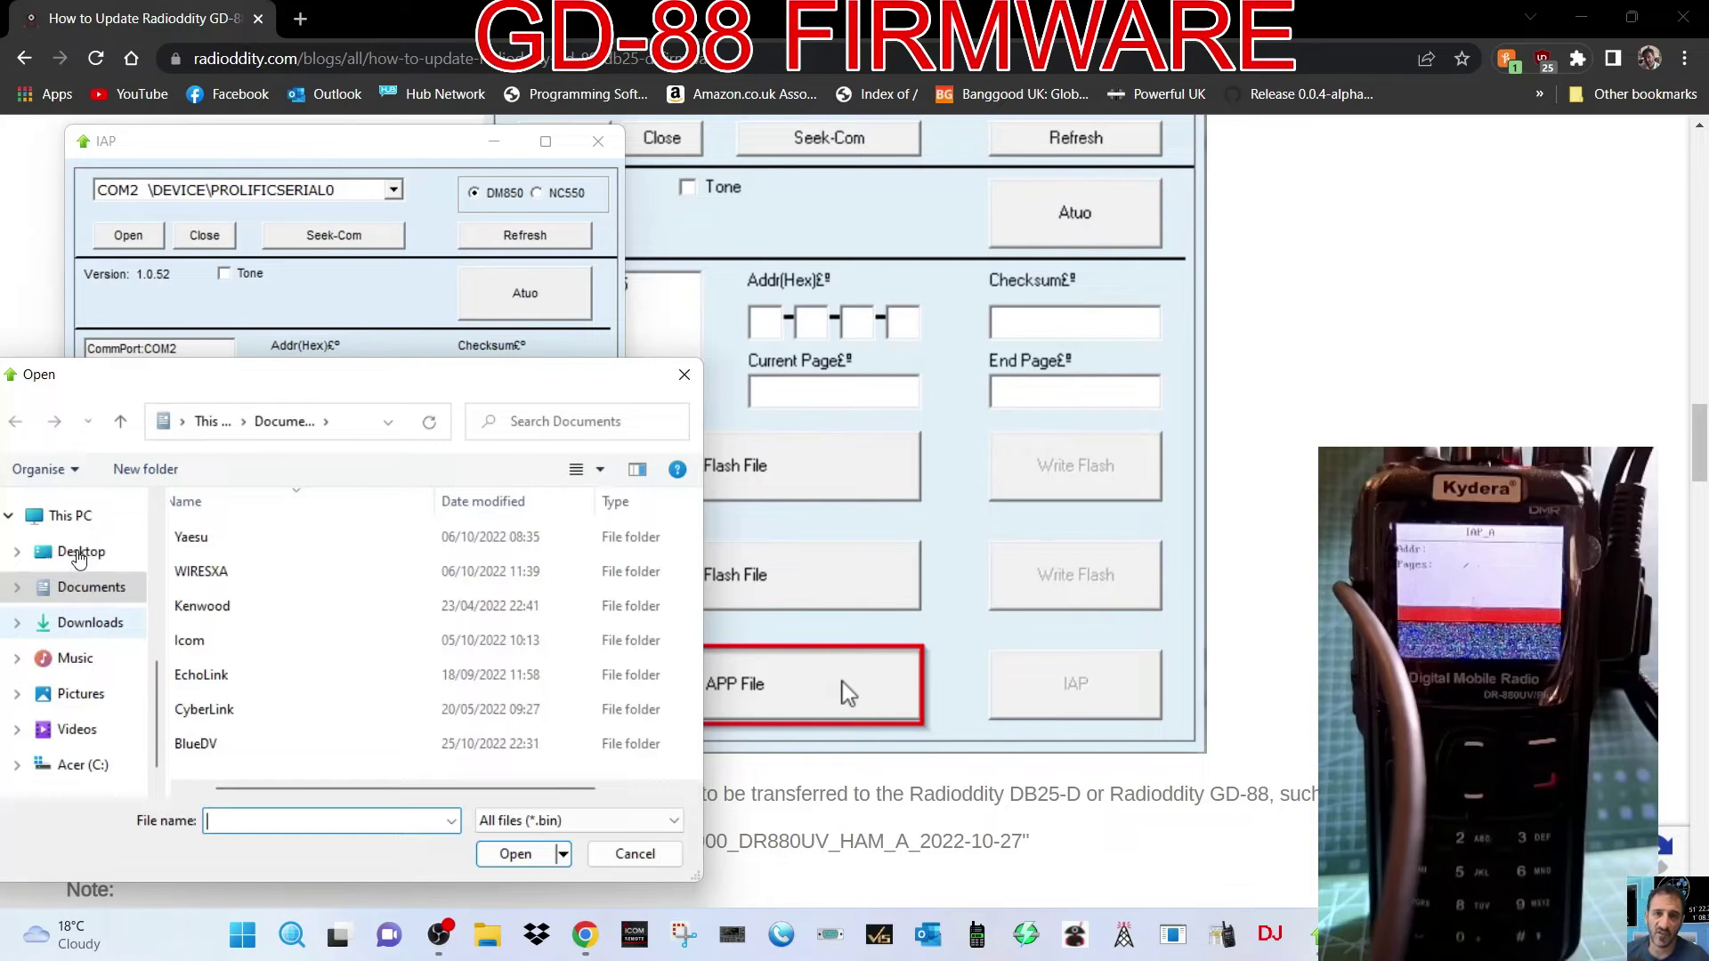
left_click(79, 557)
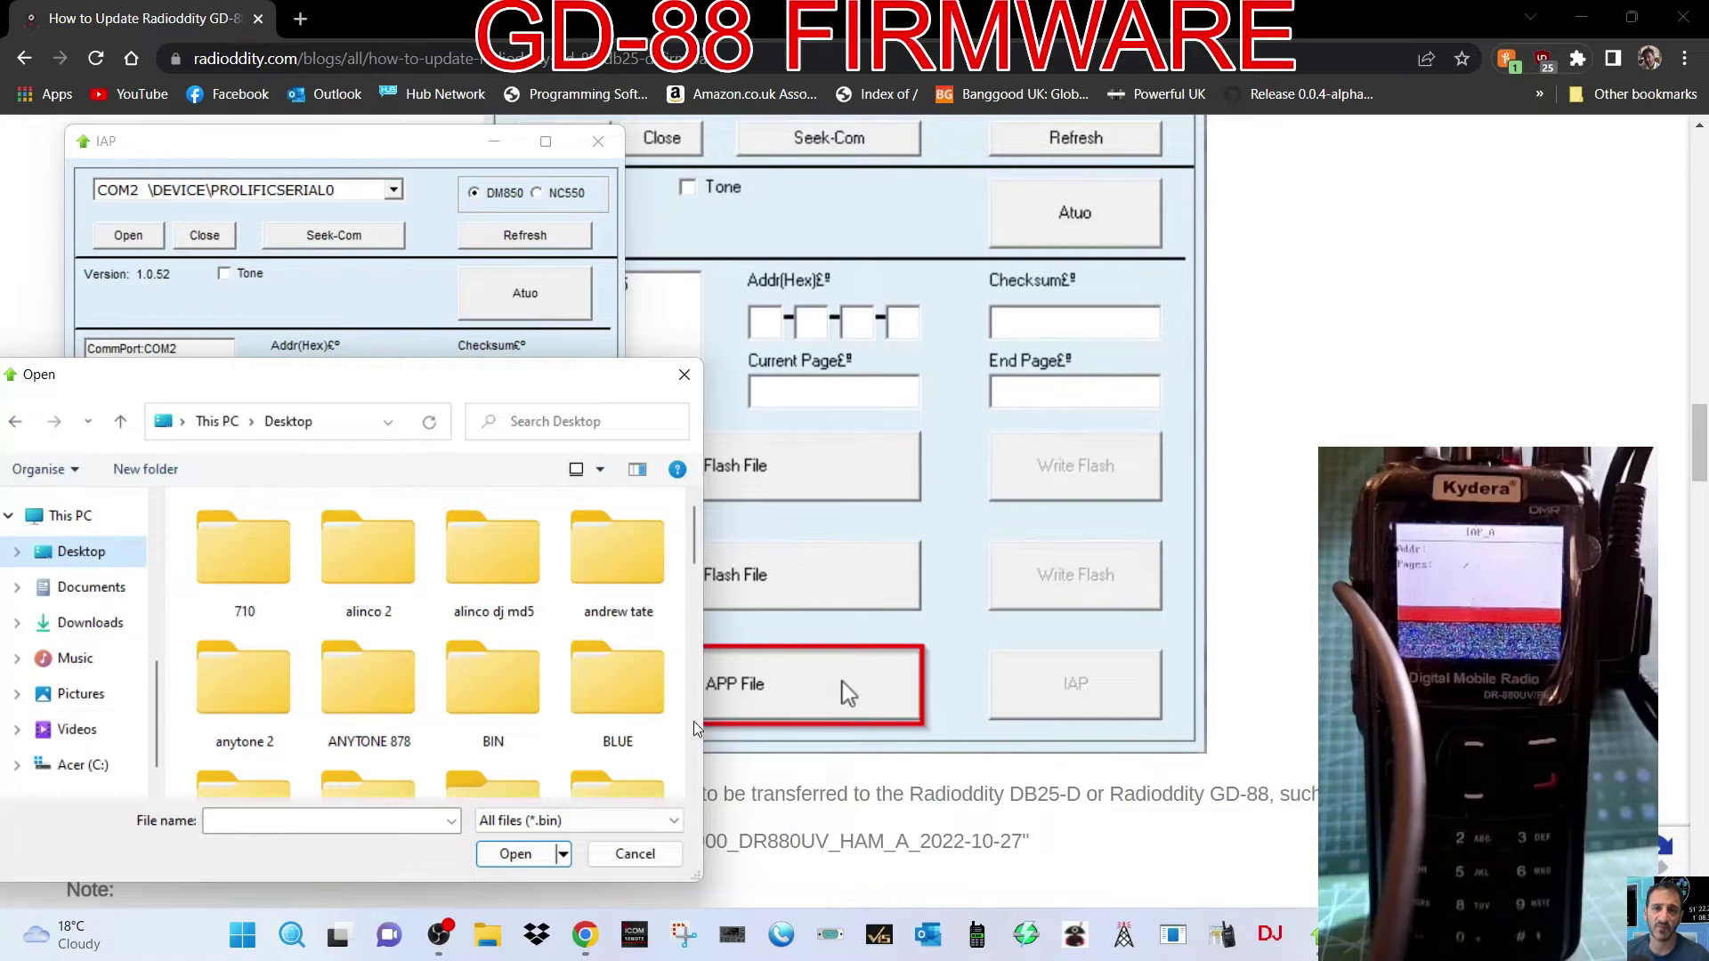
scroll(693, 596, "down", 1)
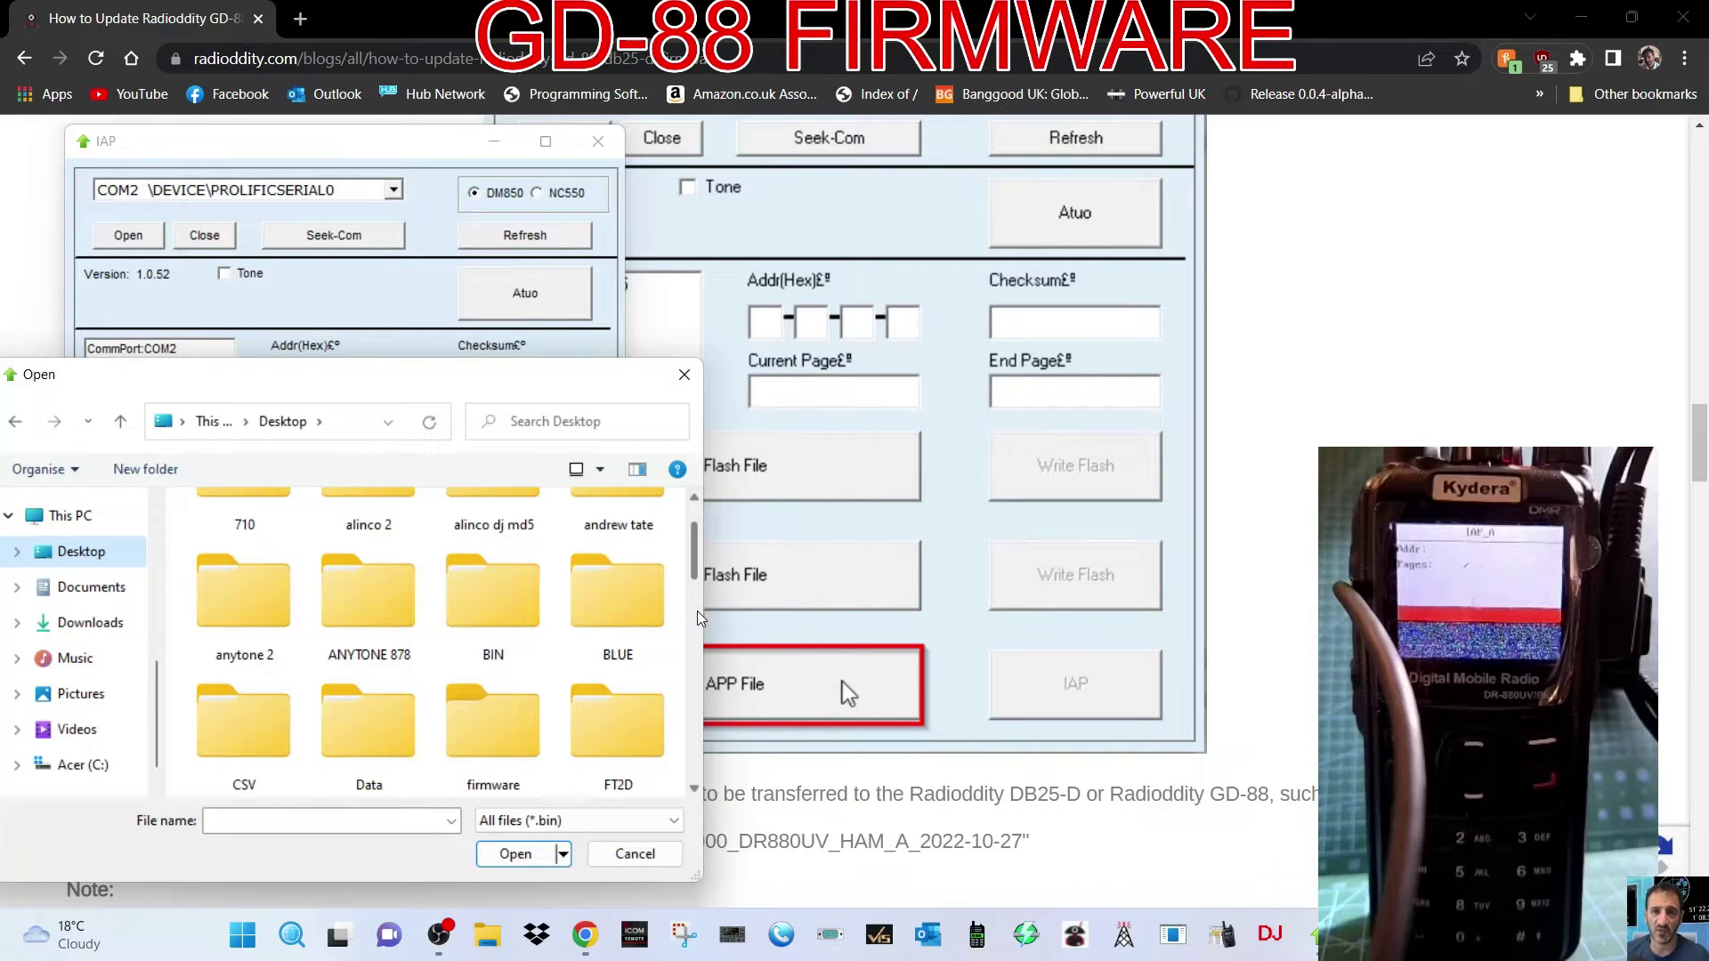
scroll(692, 623, "down", 1)
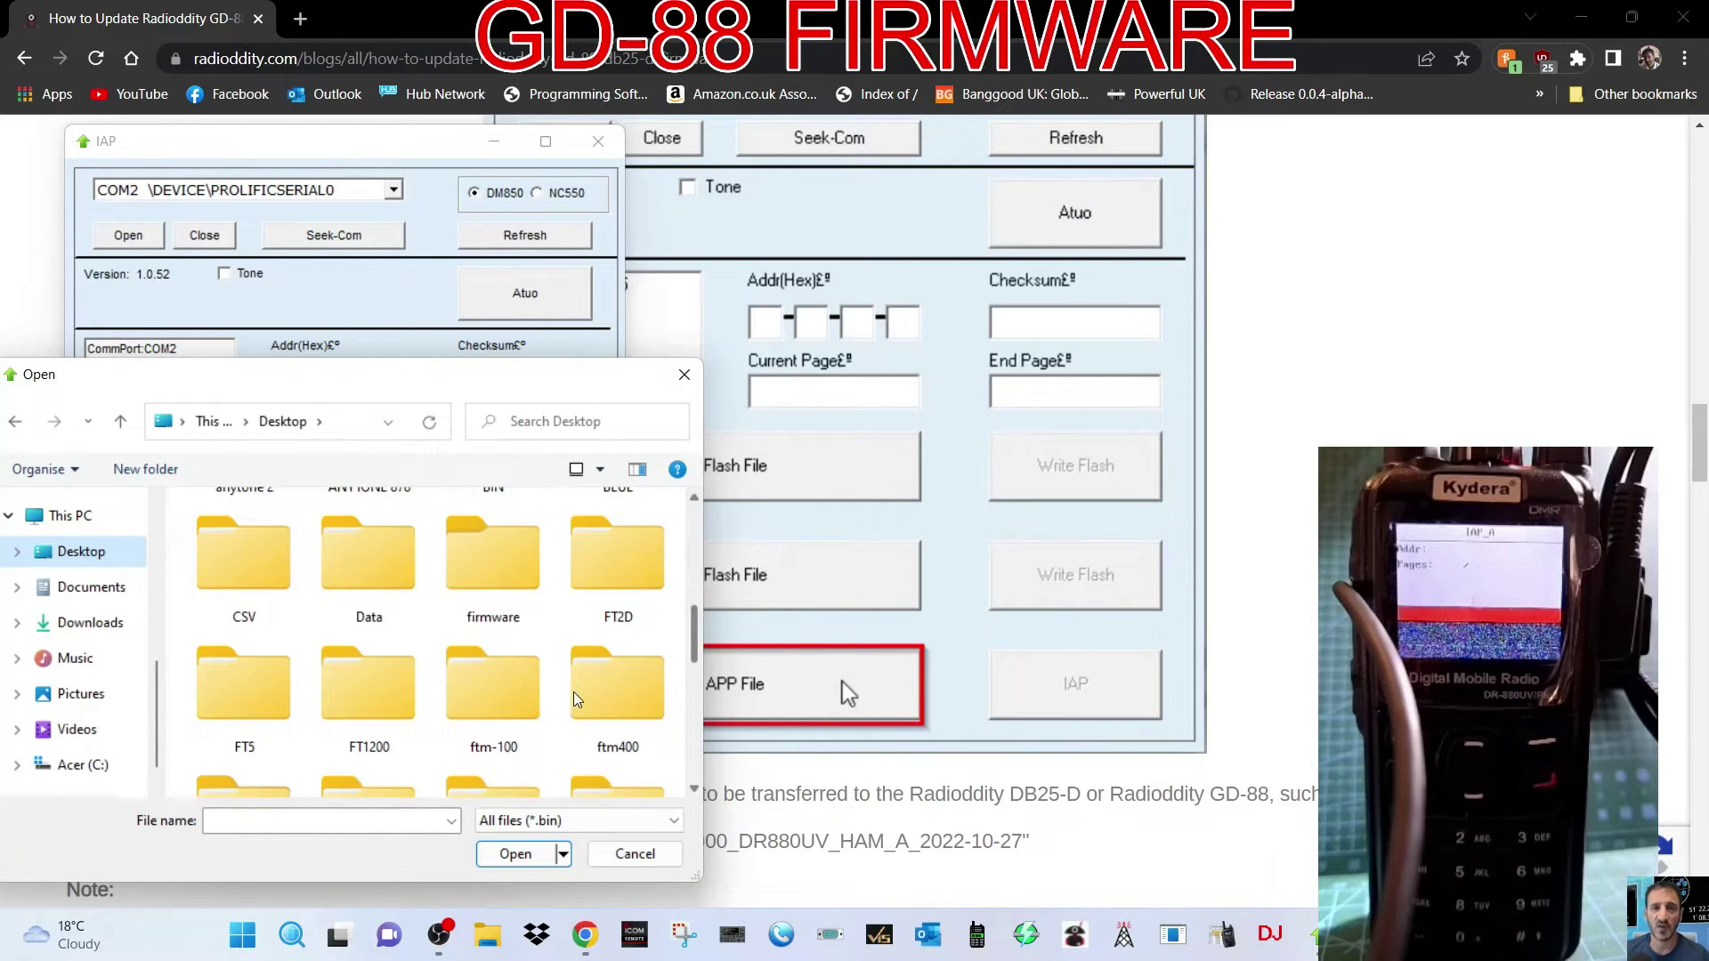
scroll(605, 654, "down", 2)
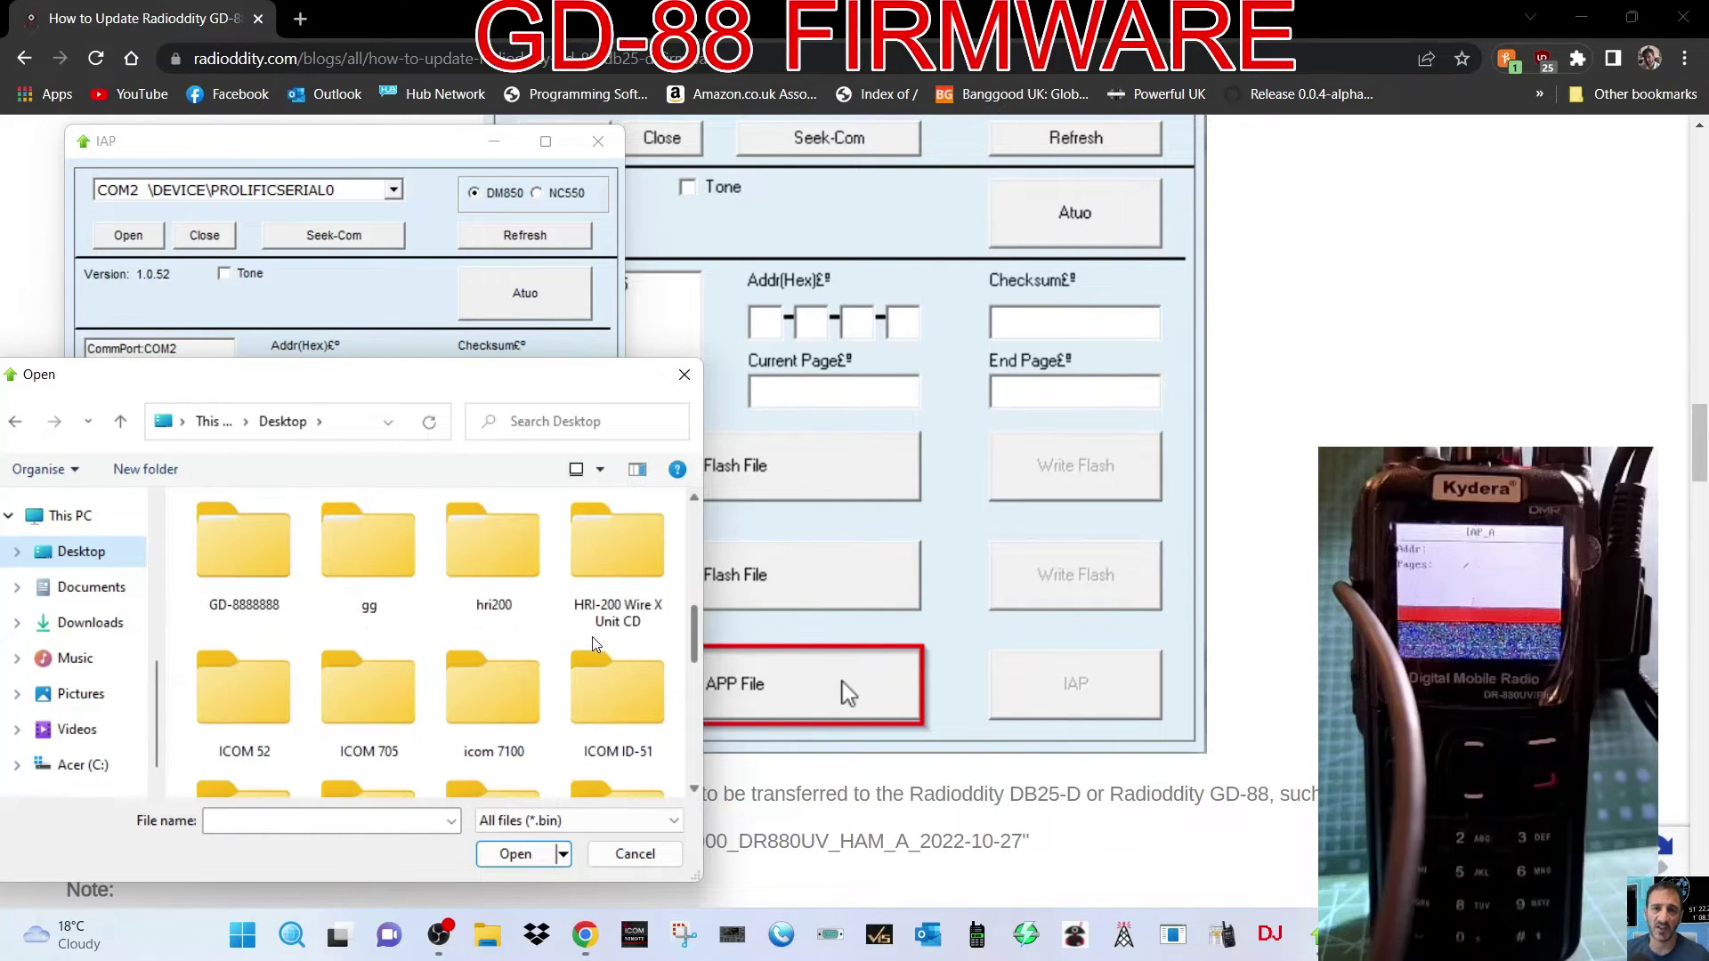
double_click(238, 567)
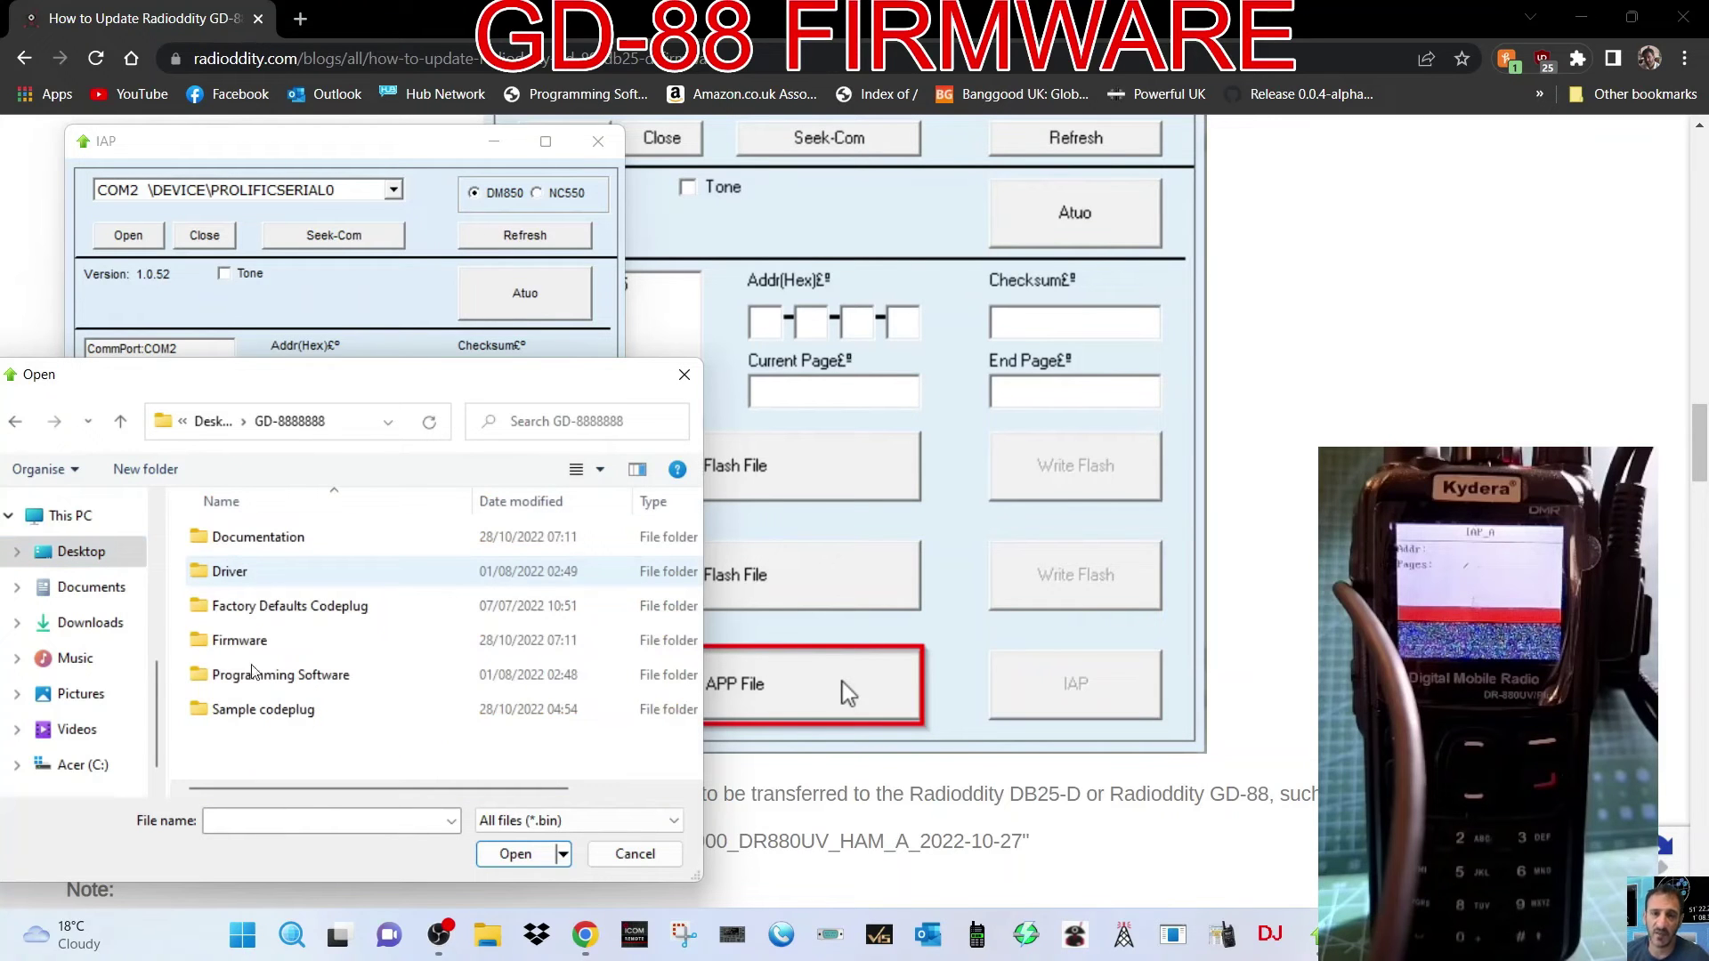
double_click(254, 642)
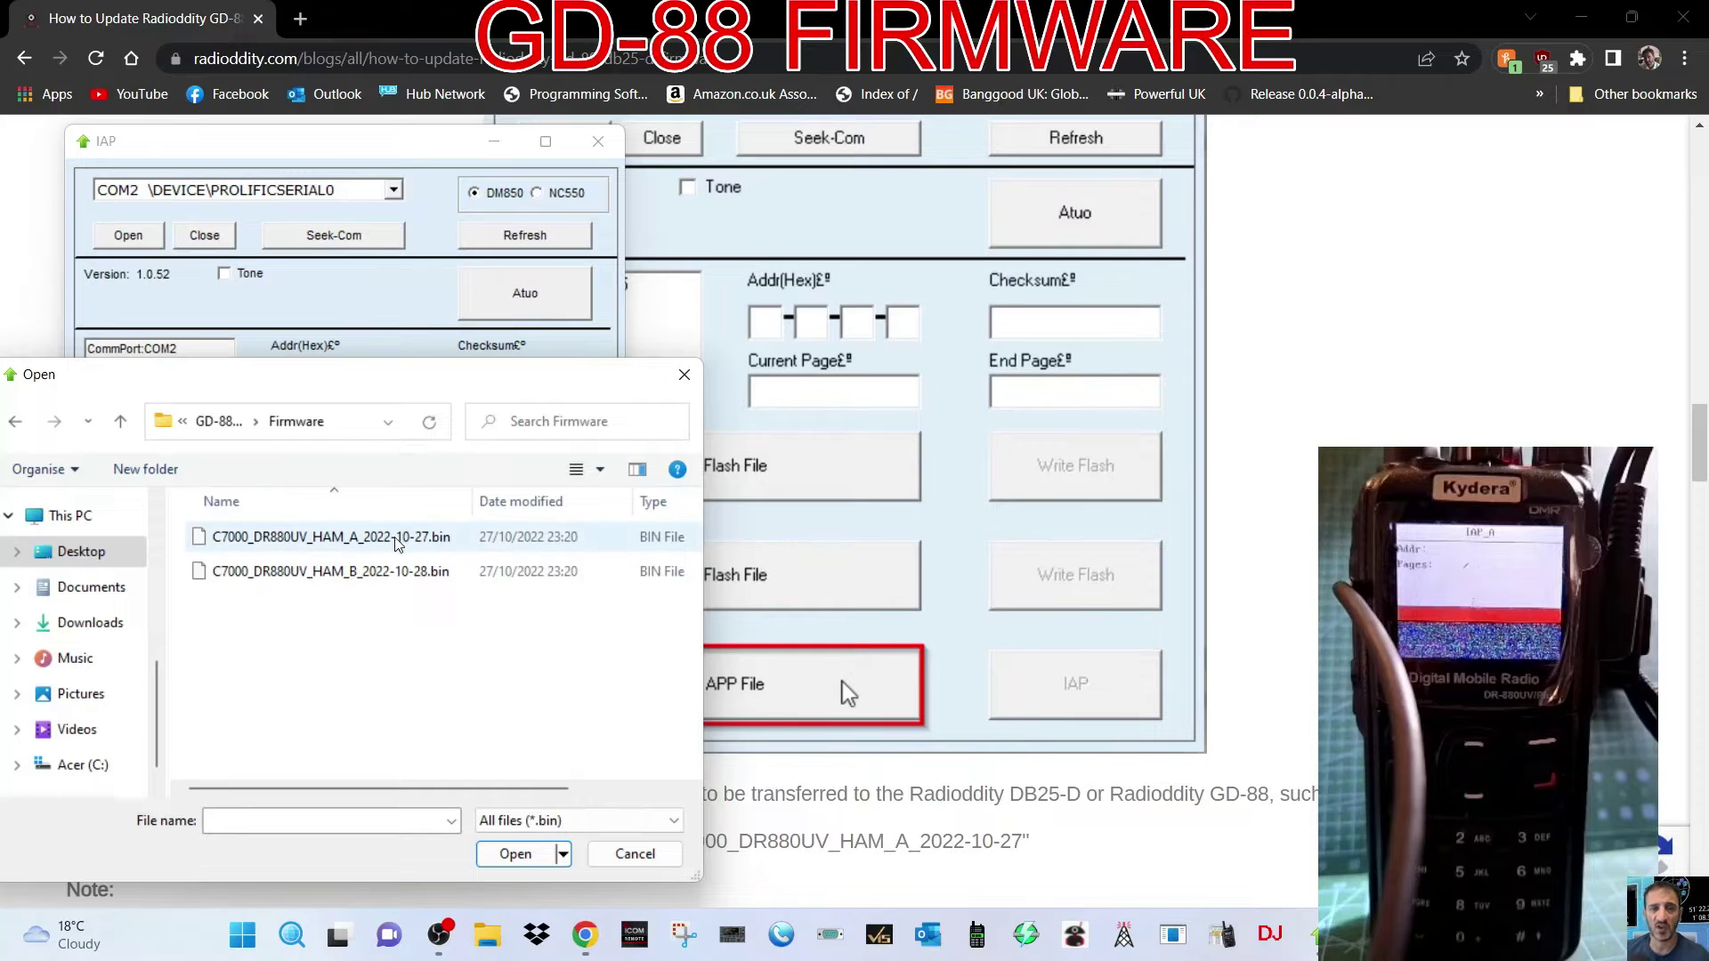
double_click(341, 536)
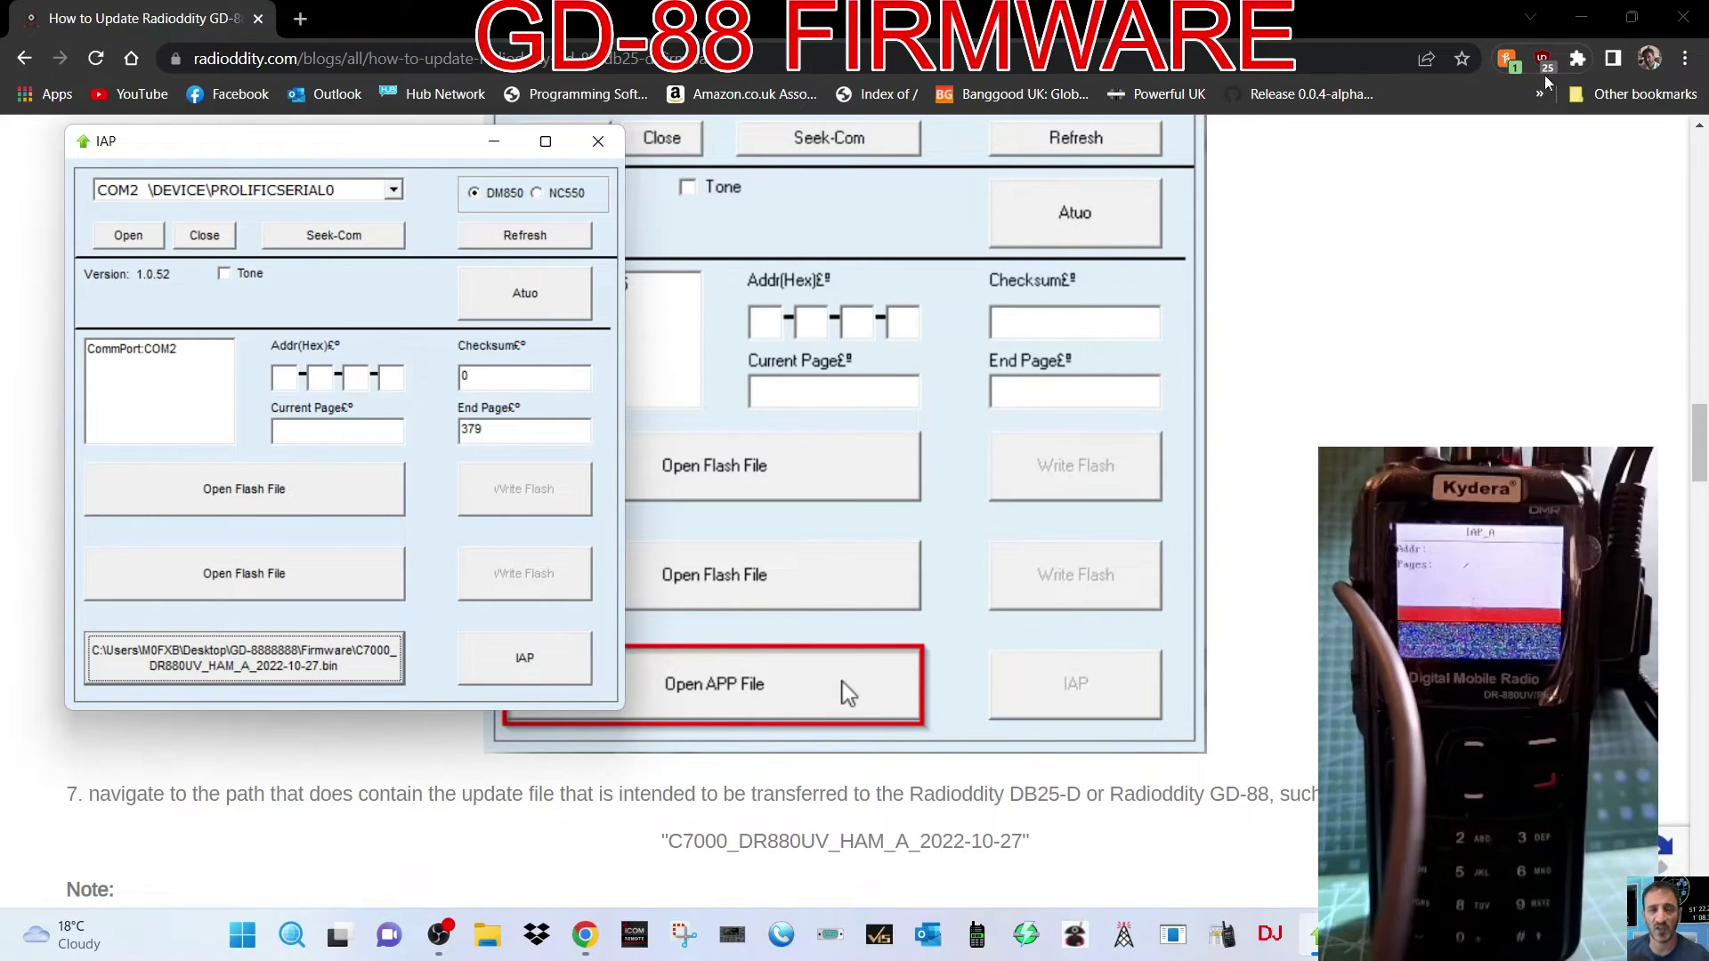
left_click_drag(1704, 436, 1682, 579)
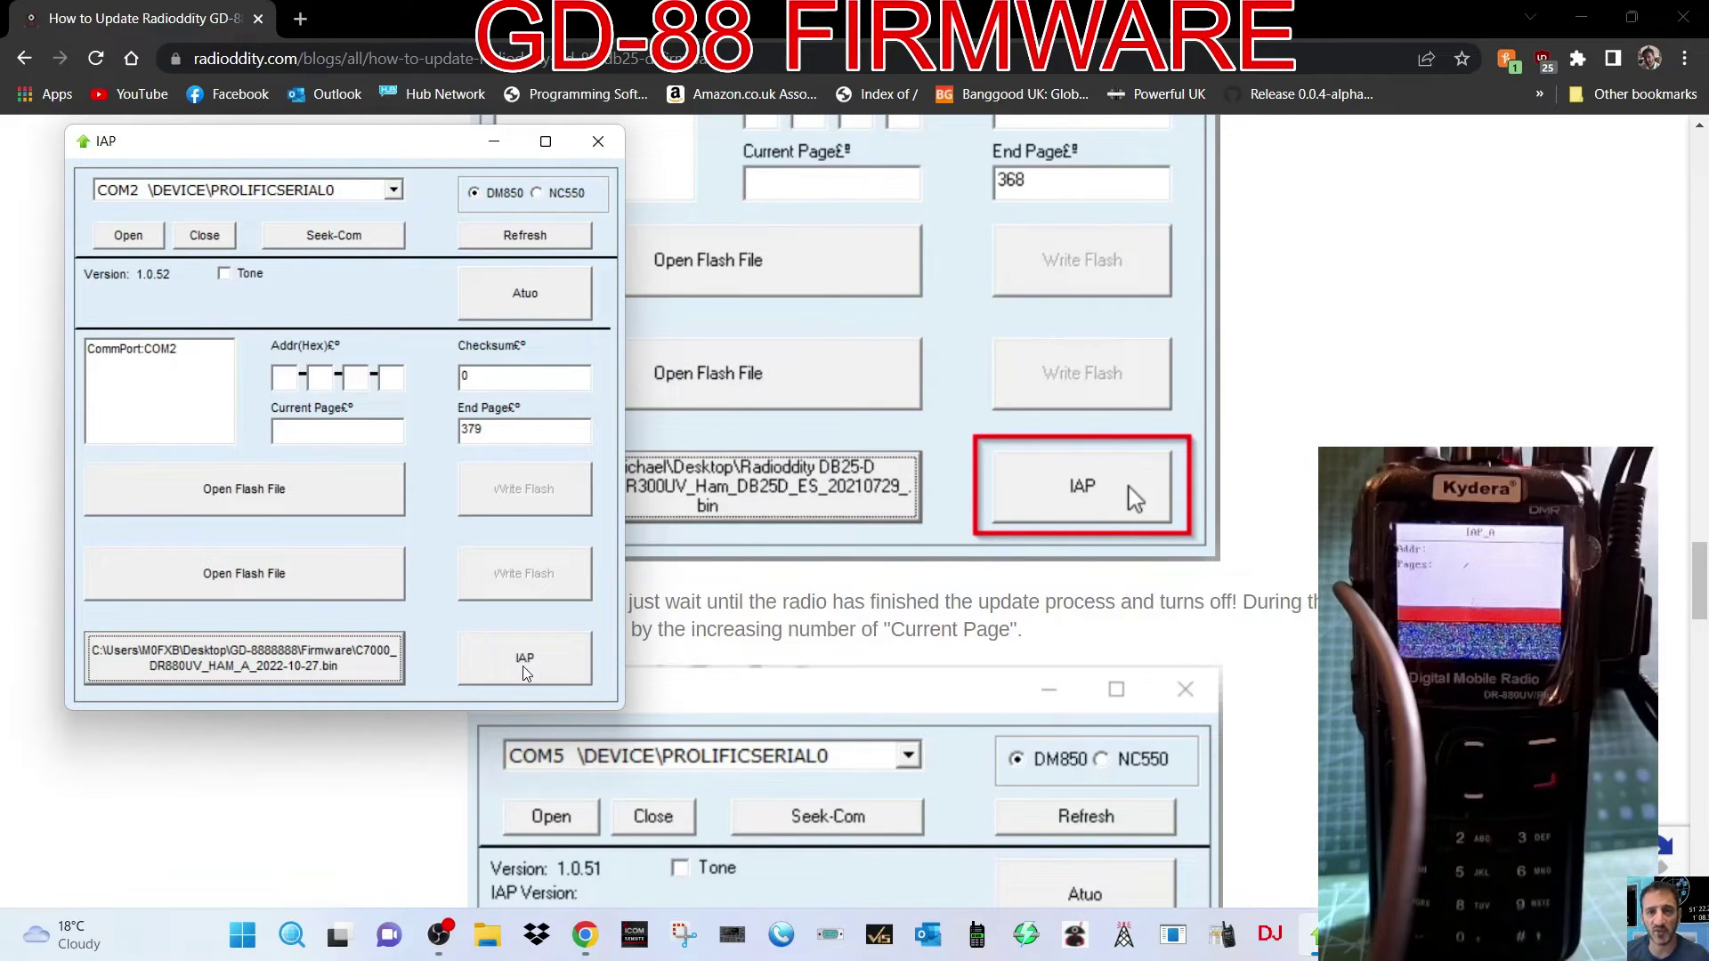
left_click_drag(293, 151, 254, 161)
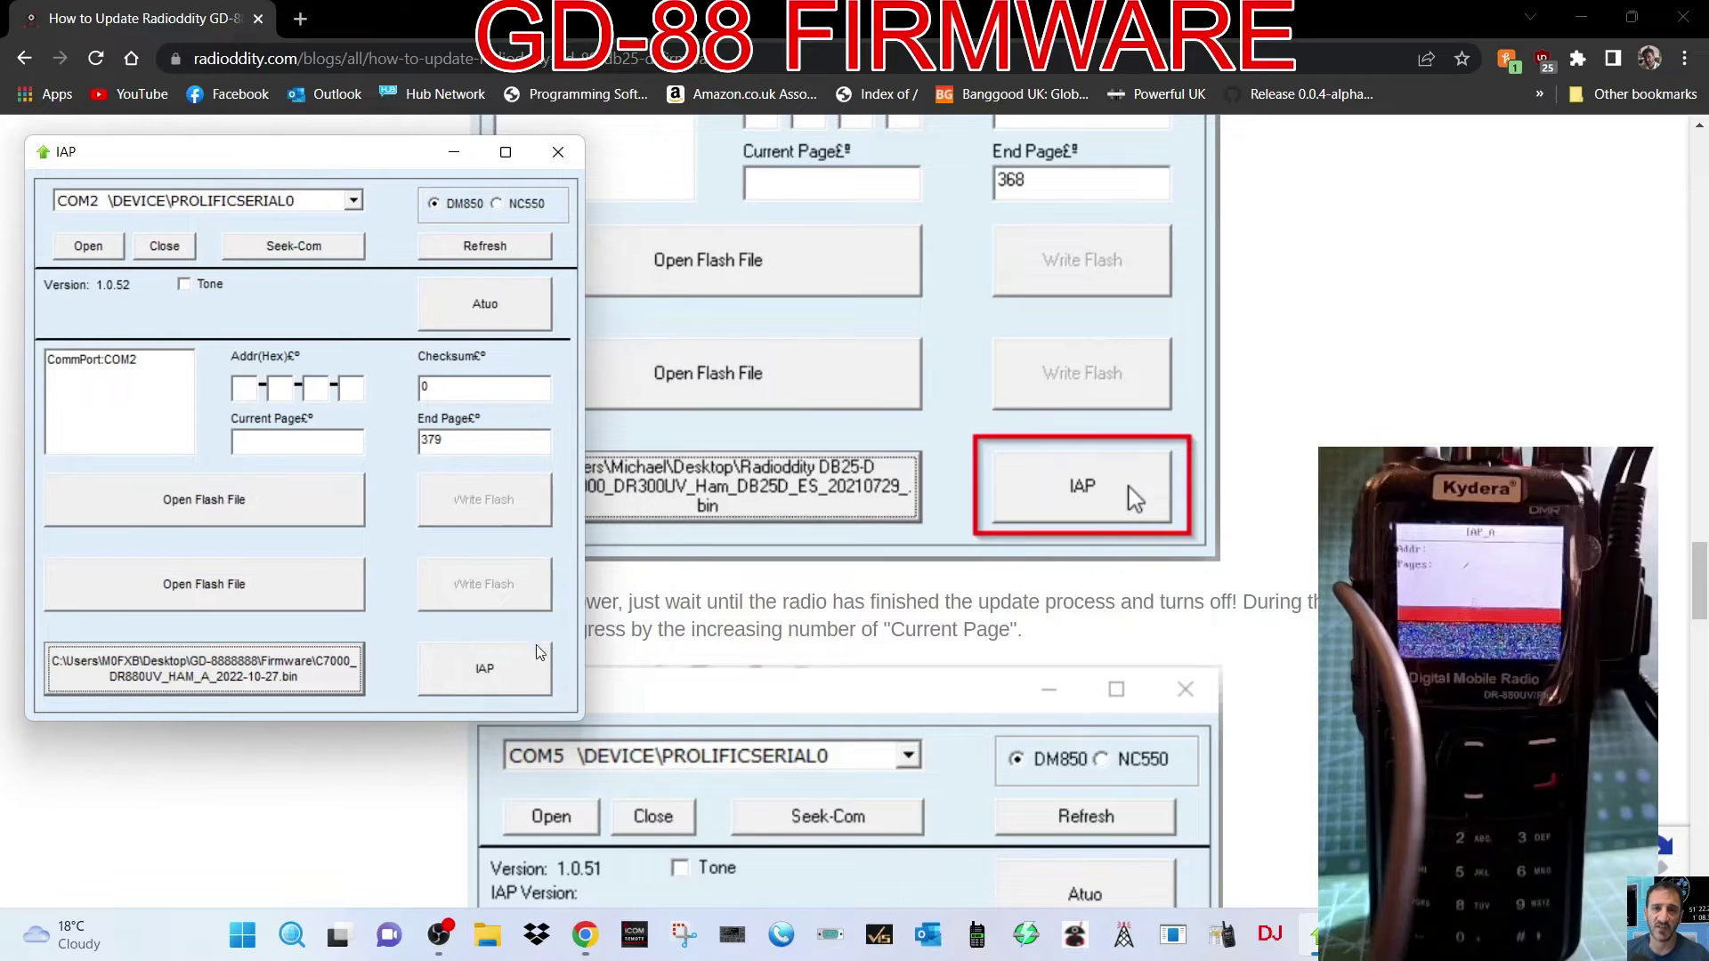
scroll(1316, 302, "down", 1)
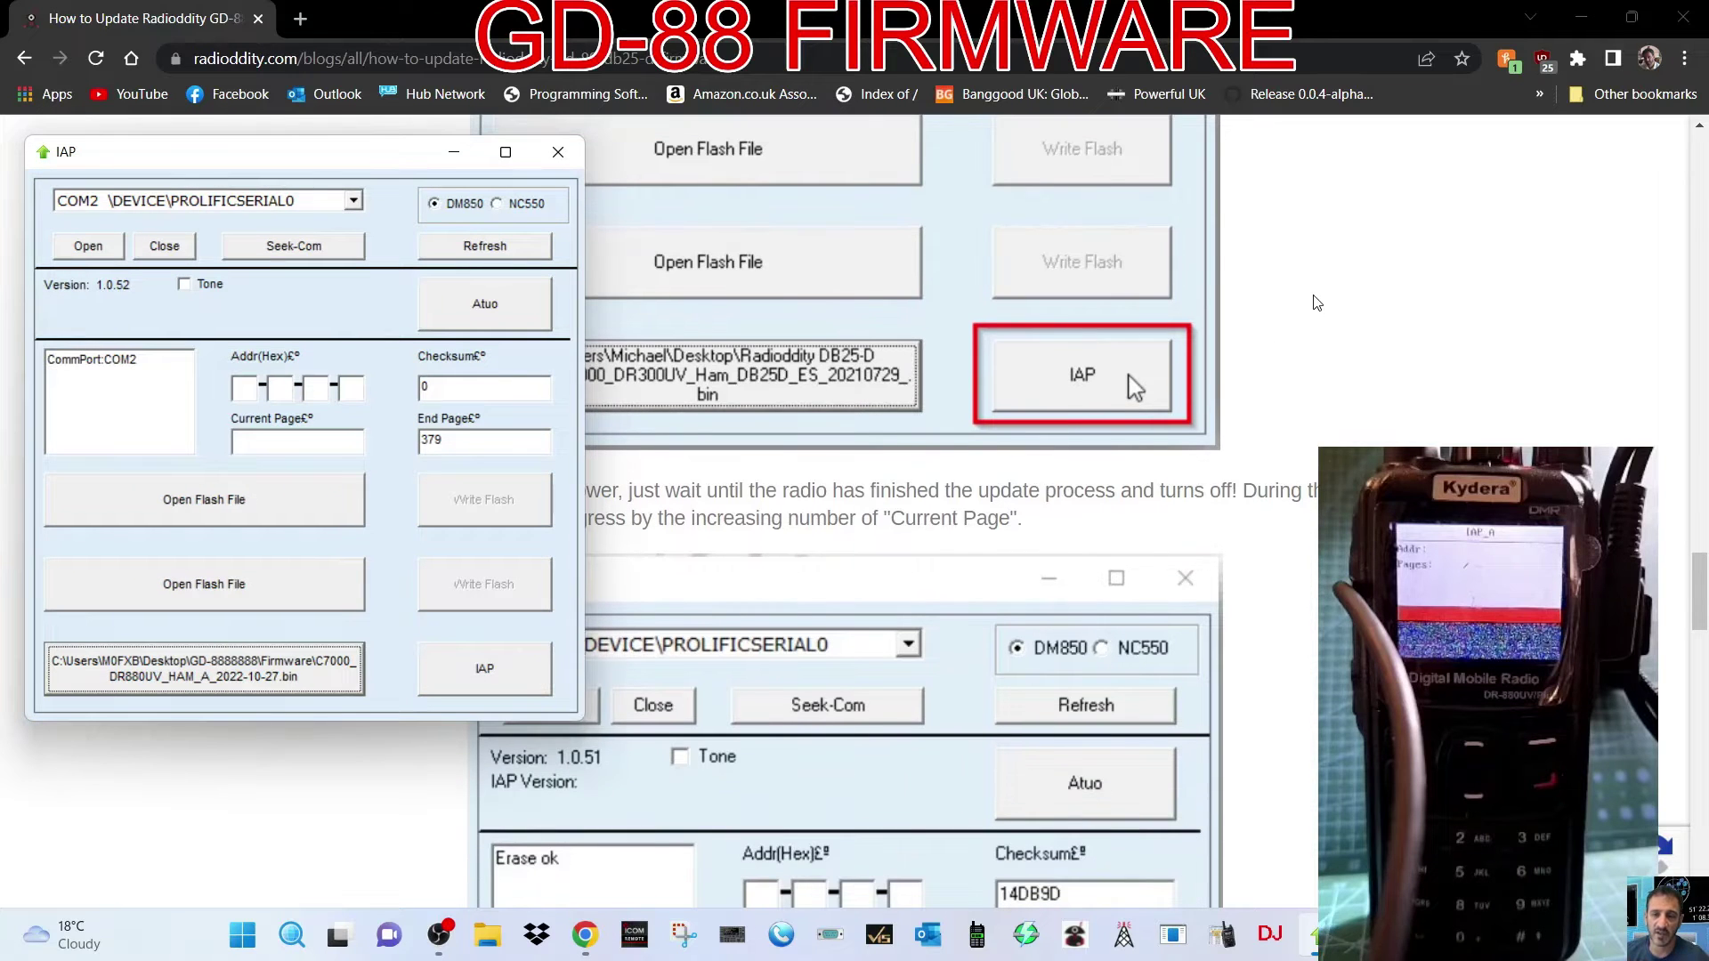
scroll(1316, 302, "down", 1)
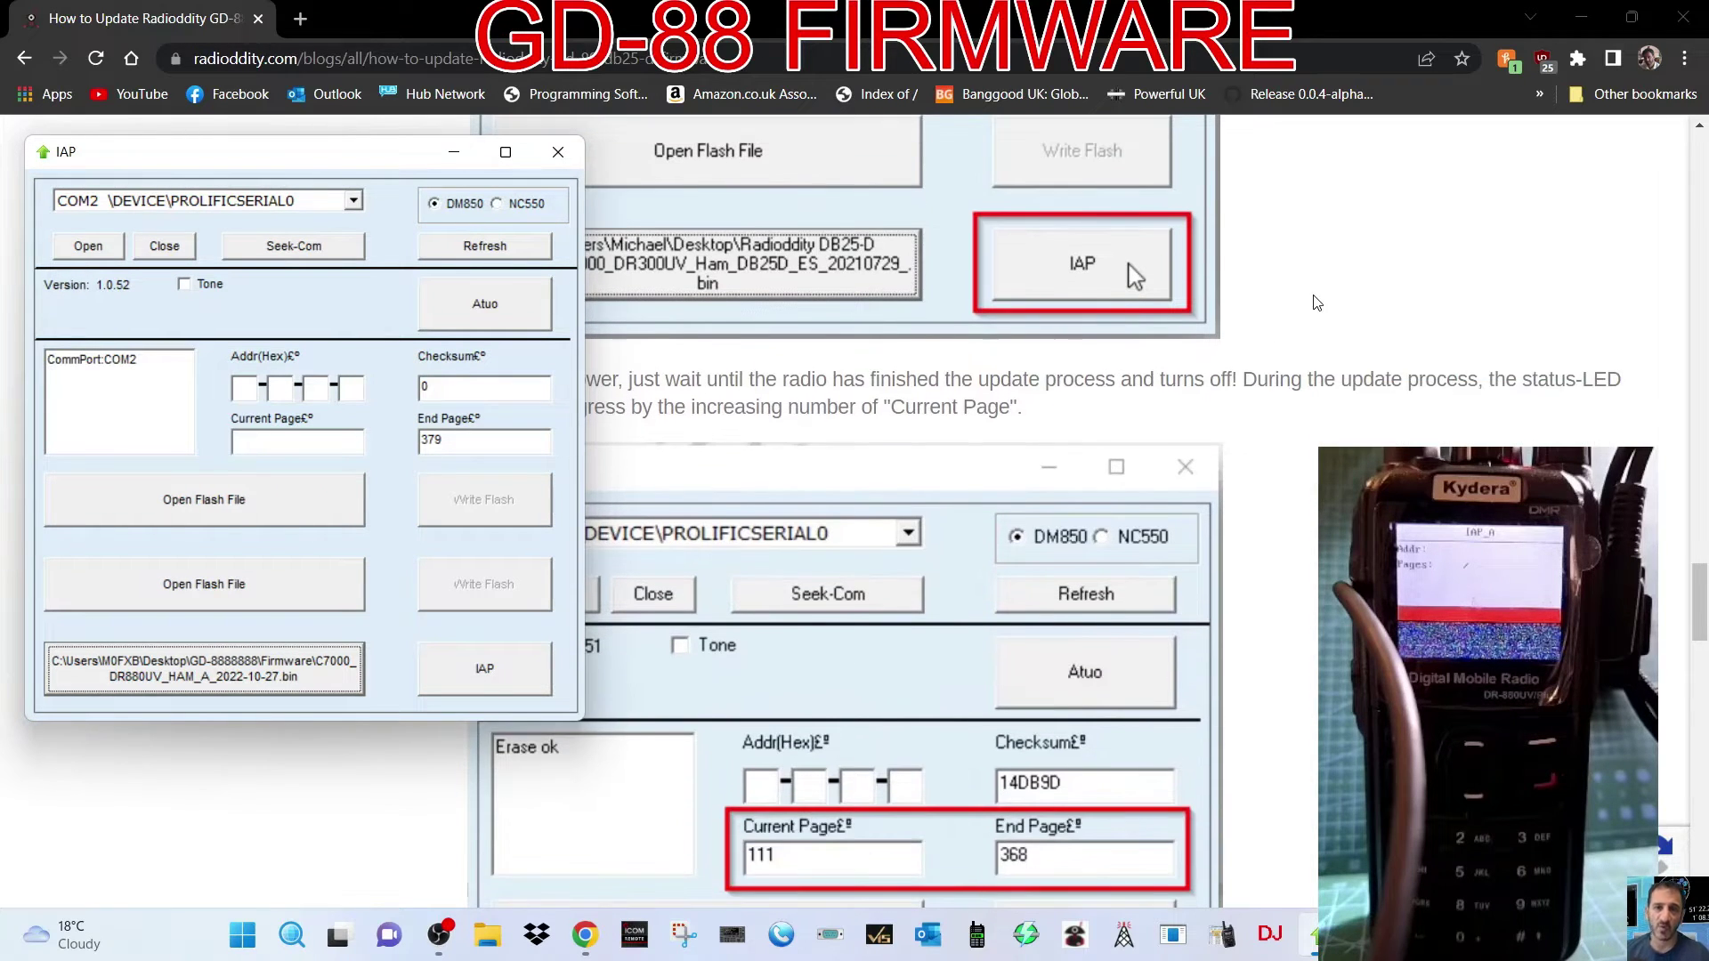
scroll(1316, 303, "up", 1)
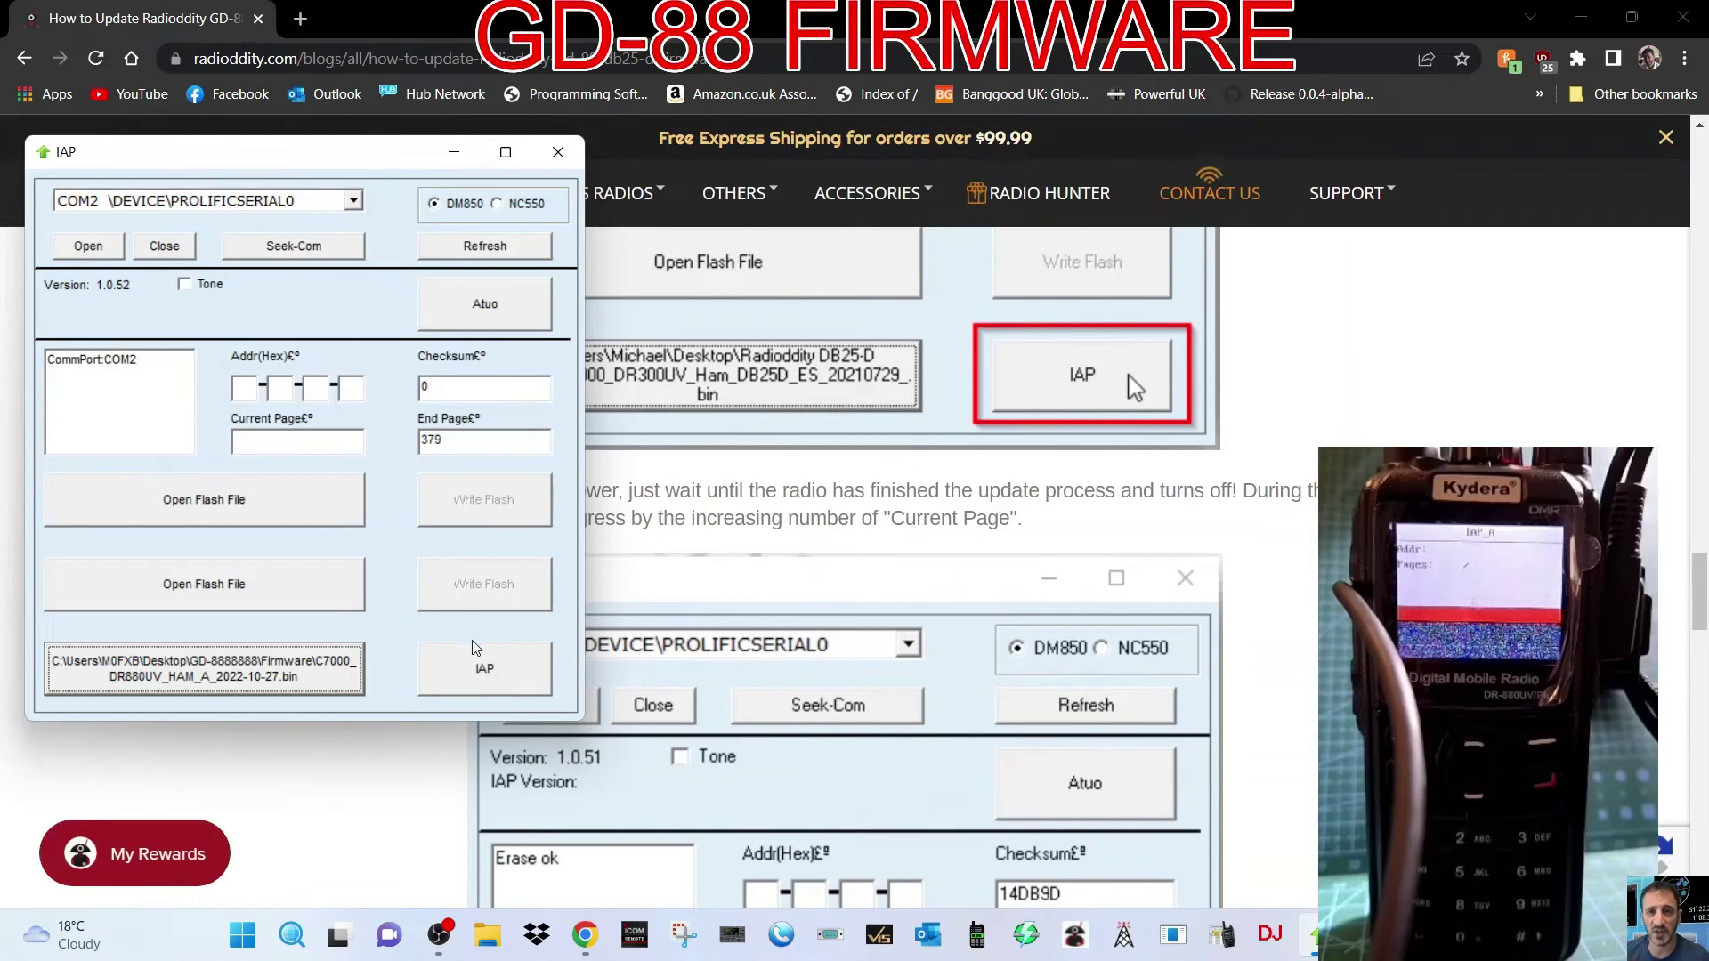
Step: Start the IAP flash of the loaded HAM_A firmware to the radio over COM2
left_click(487, 674)
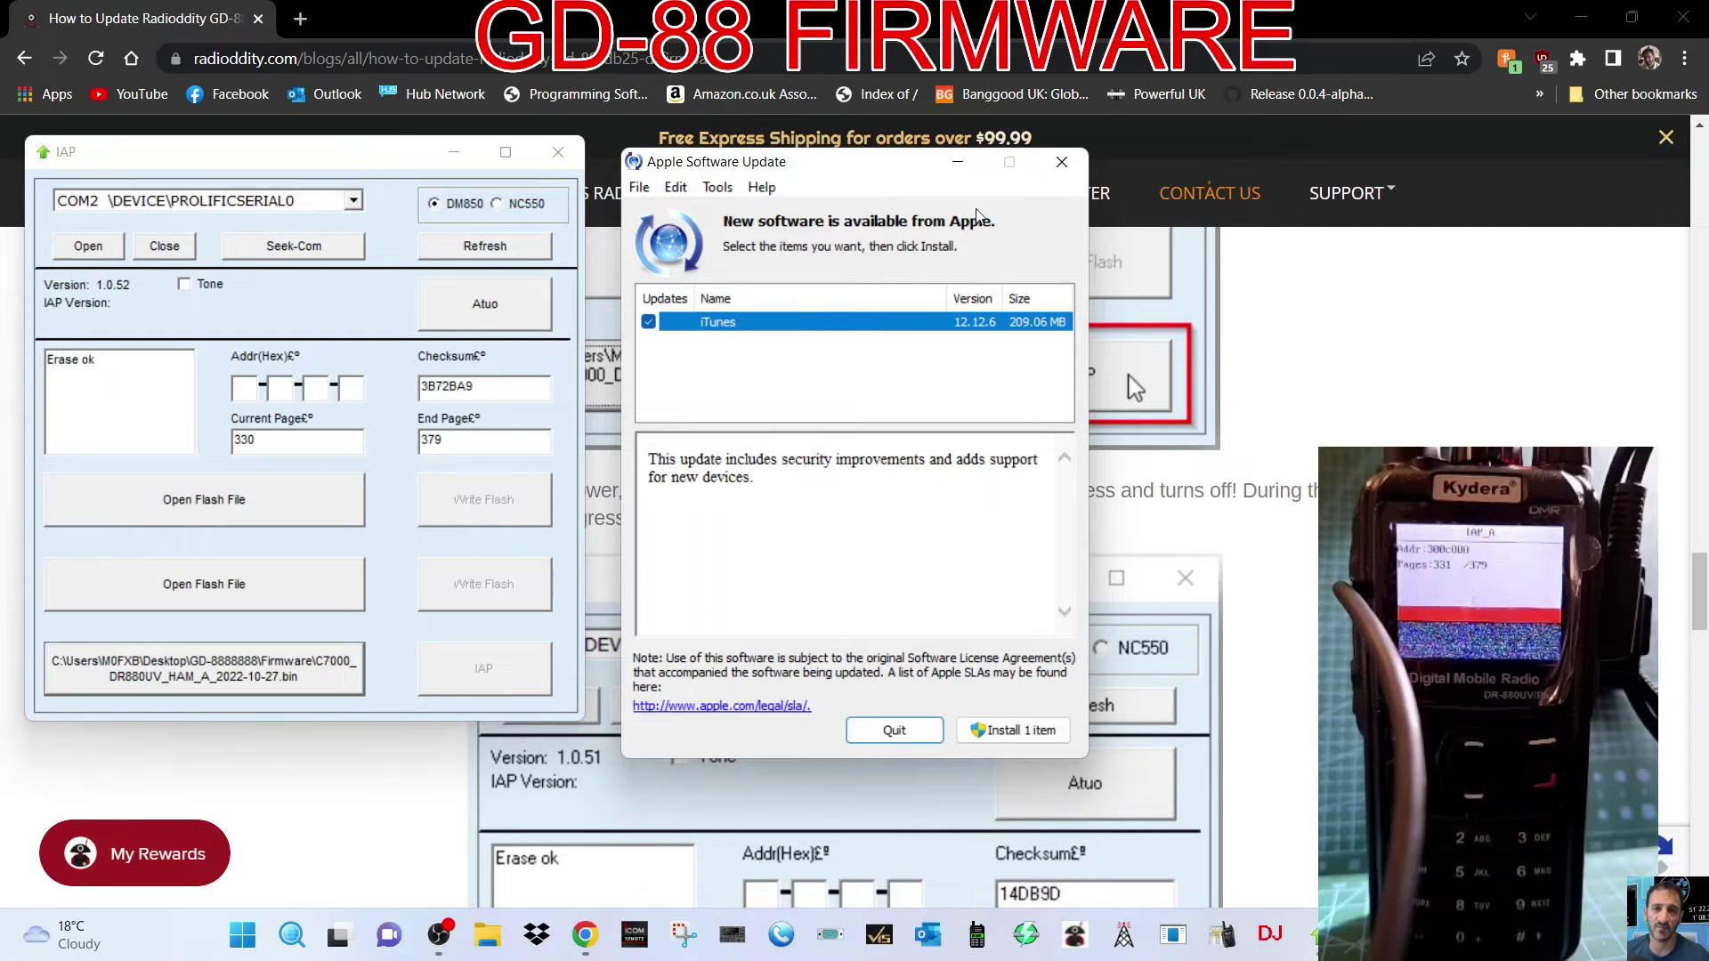
Step: Close the Apple Software Update pop-up and wait for the log to show 'IAP Checksum right'
left_click(1062, 163)
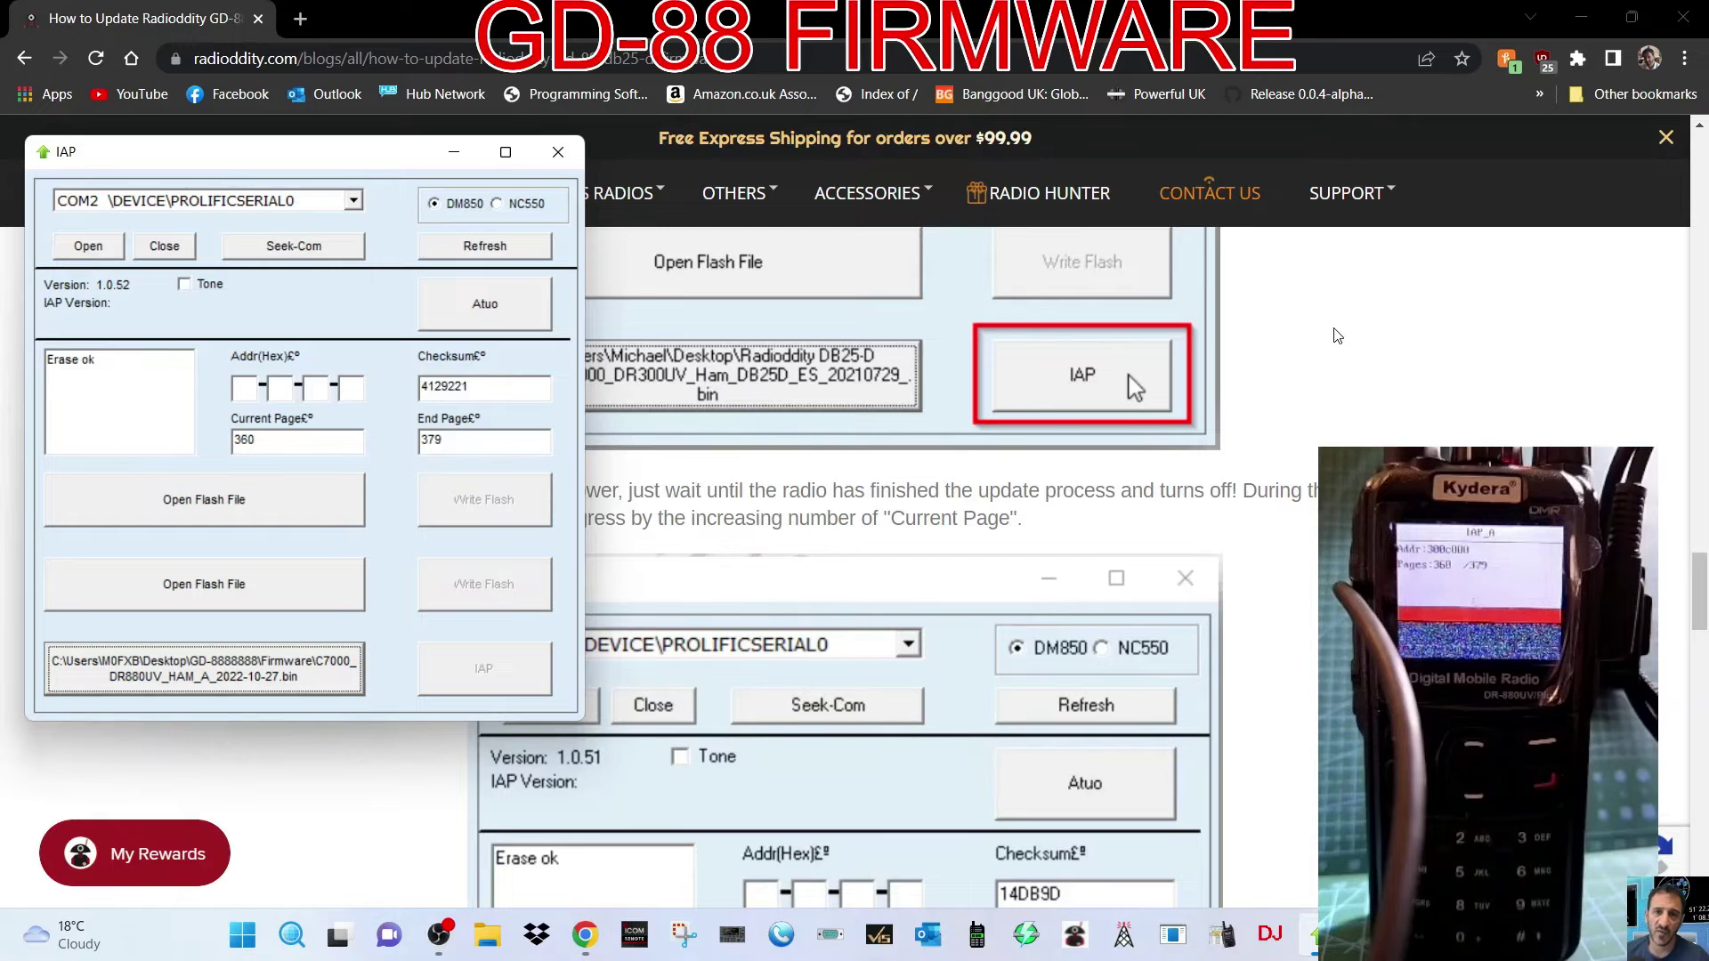
scroll(1333, 335, "down", 3)
scroll(845, 507, "down", 3)
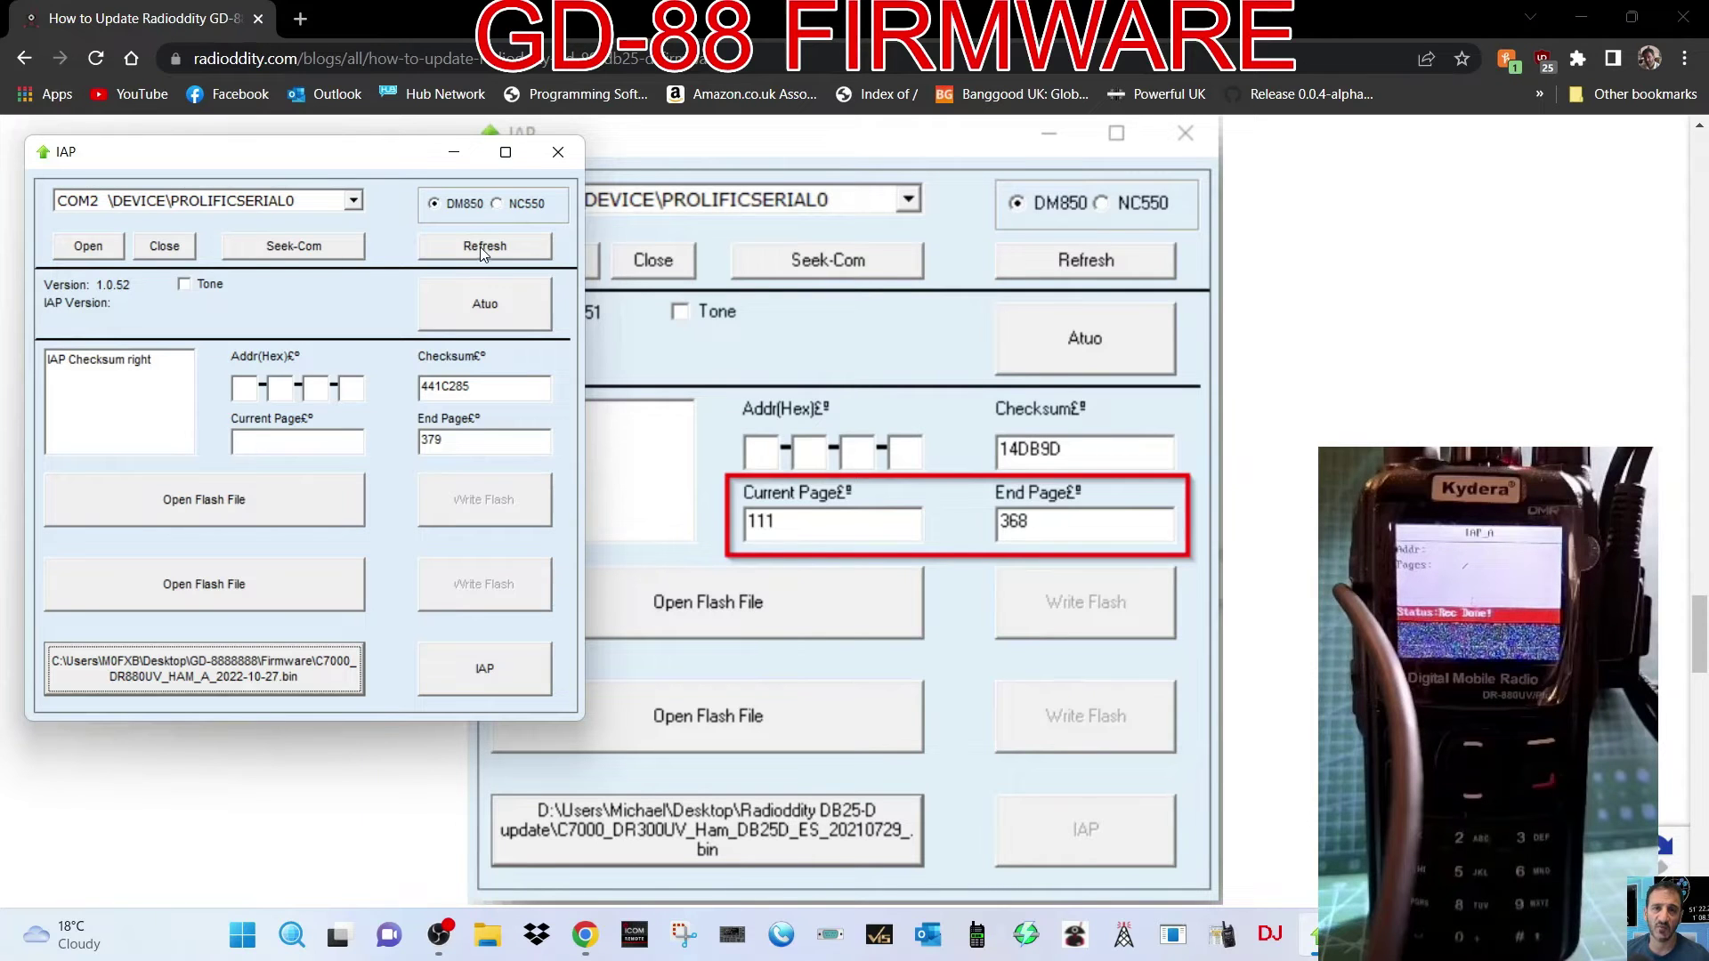
Step: Scroll the guide up and down while the HAM_A flash completes and the radio moves to IAP_B
scroll(854, 499, "down", 3)
scroll(1470, 428, "up", 1)
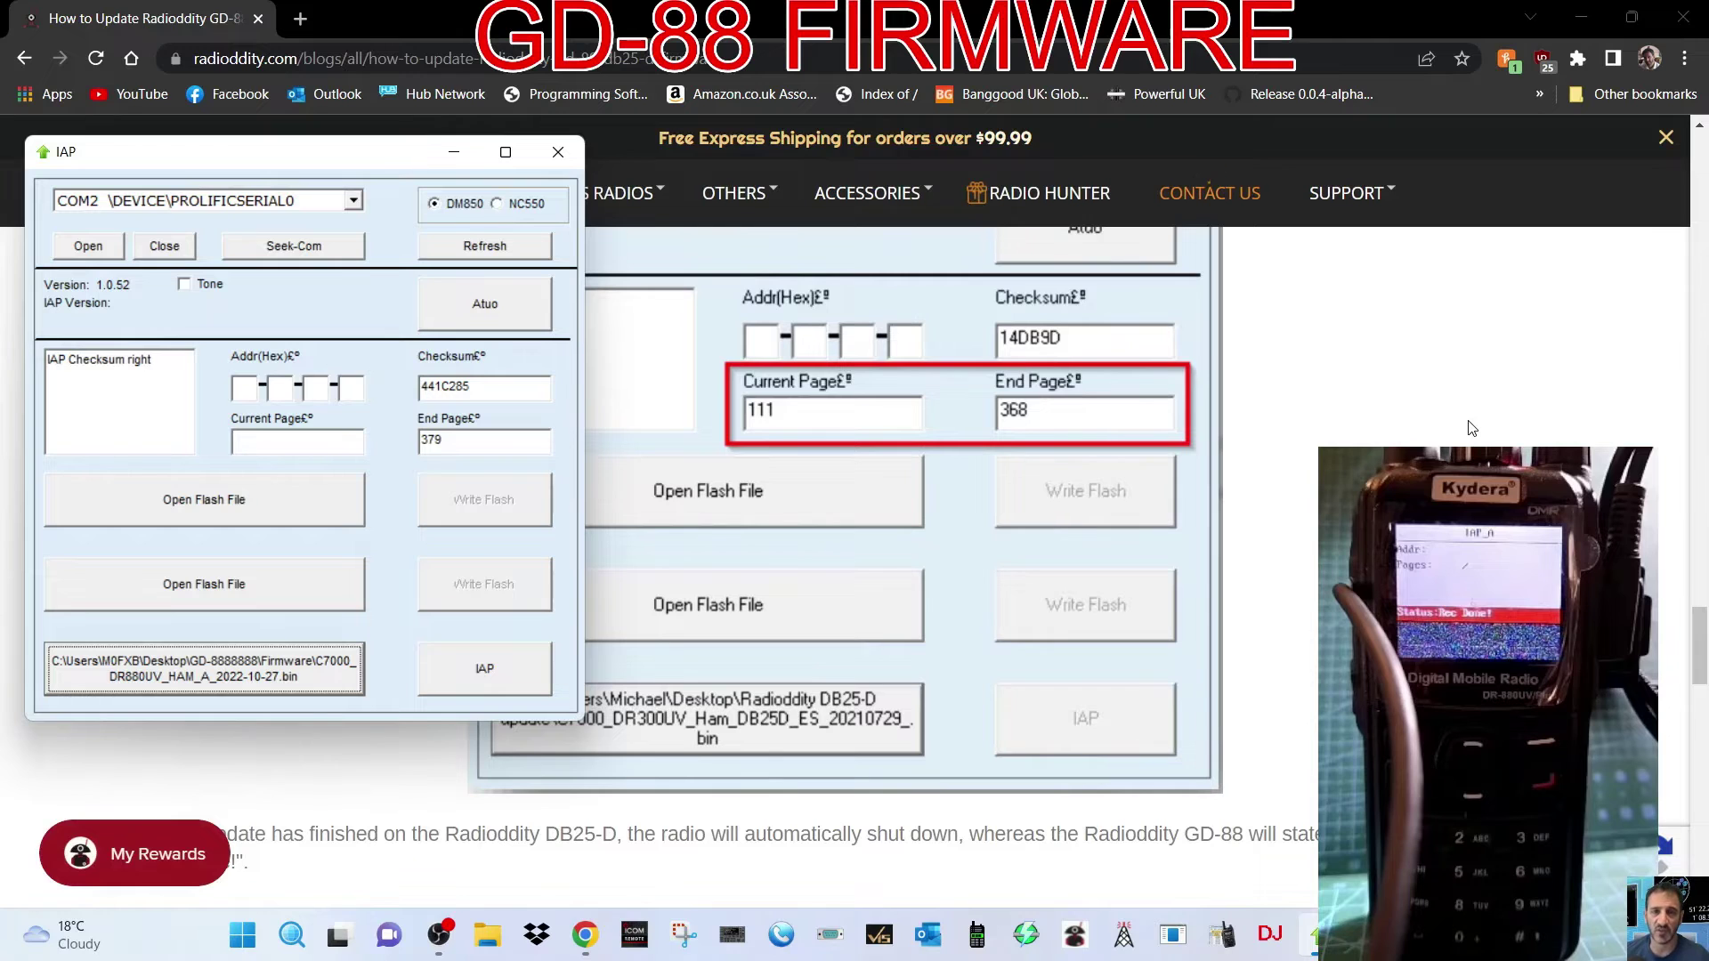
scroll(1471, 428, "down", 1)
scroll(1474, 435, "up", 1)
scroll(1490, 431, "down", 1)
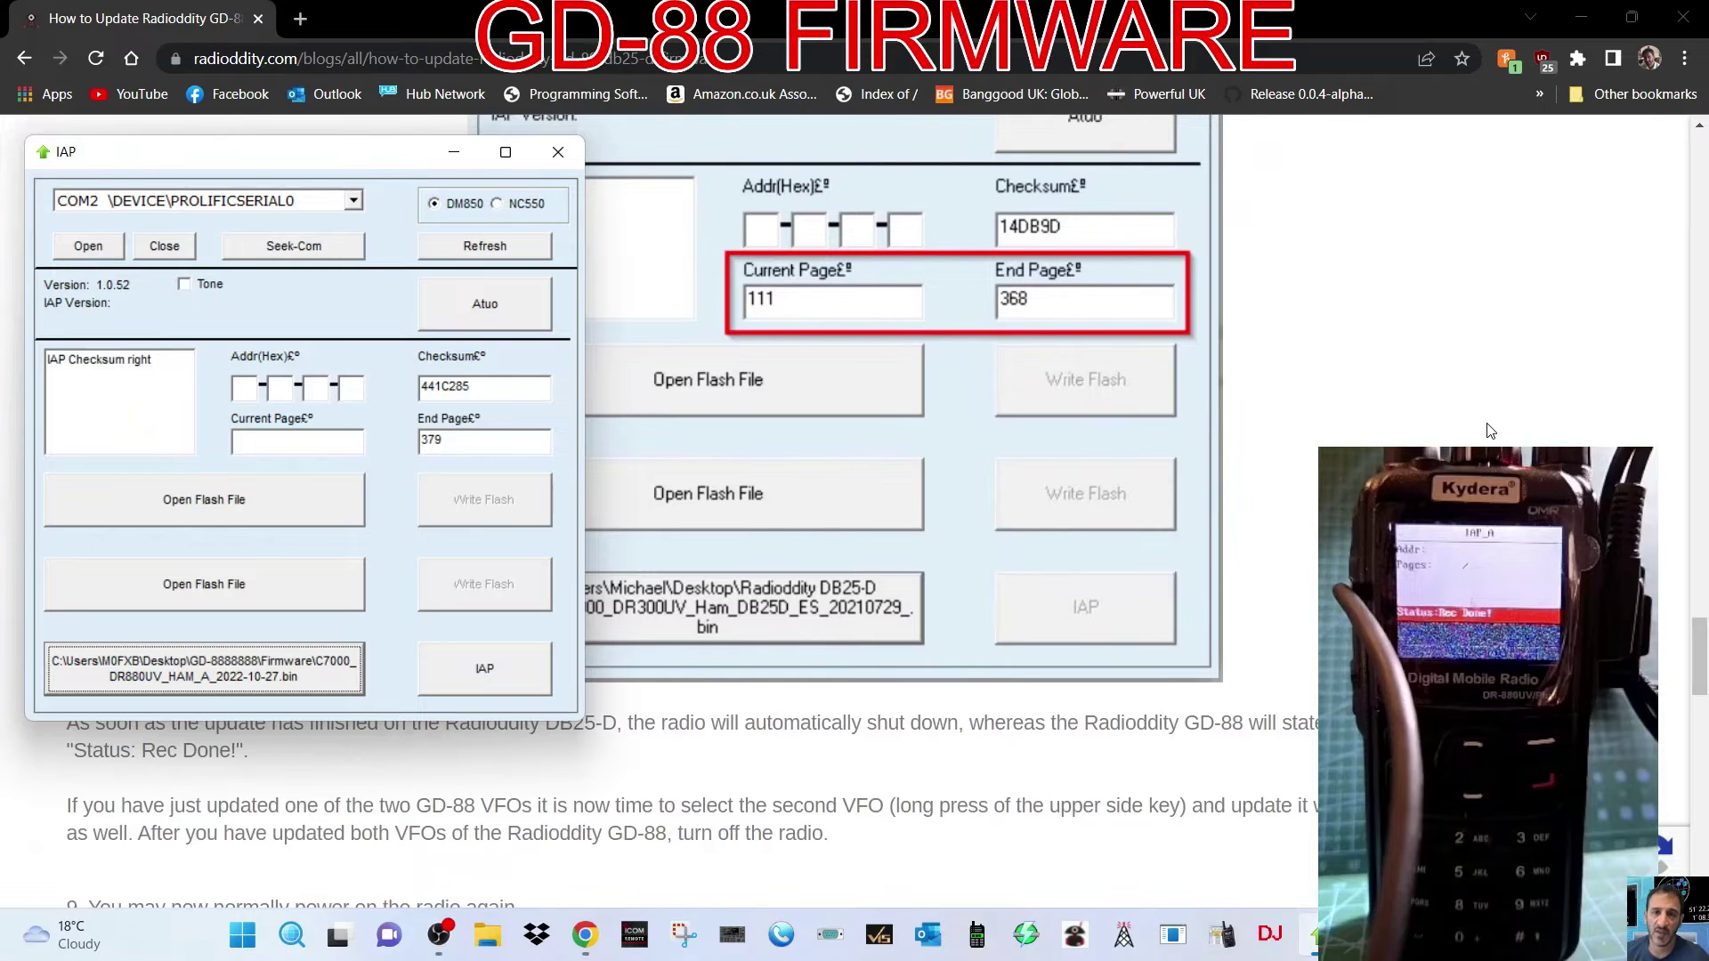
scroll(1491, 430, "down", 2)
scroll(1491, 427, "up", 2)
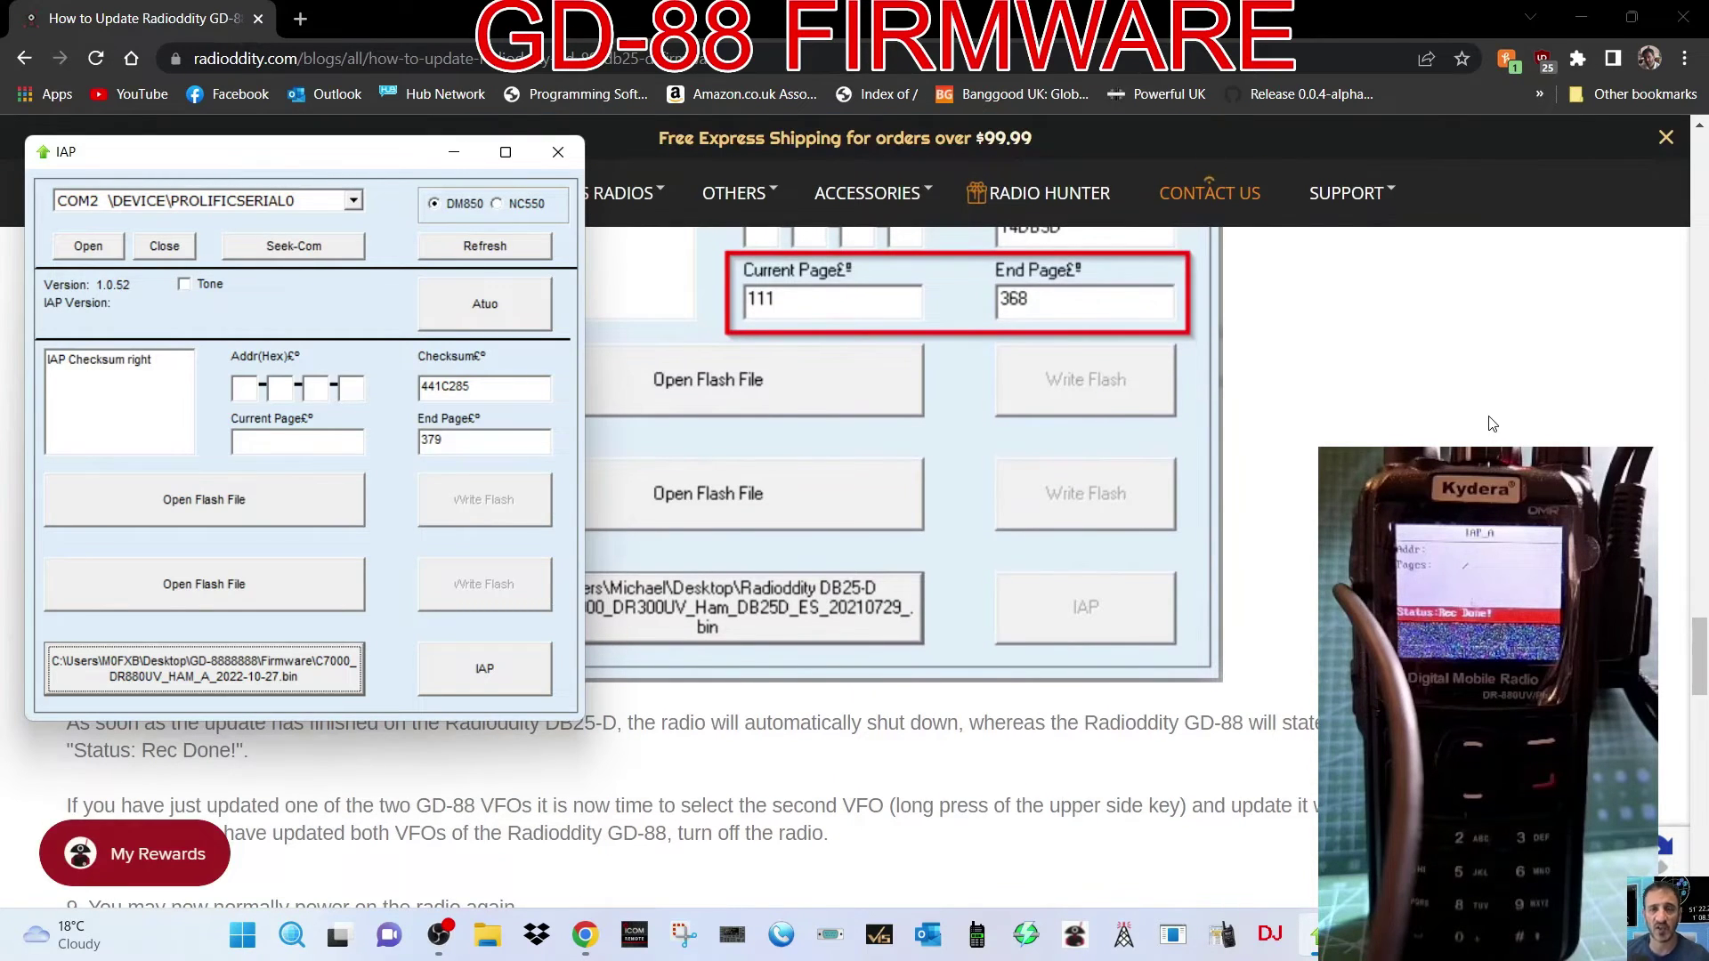
scroll(1486, 418, "down", 2)
scroll(1460, 405, "up", 2)
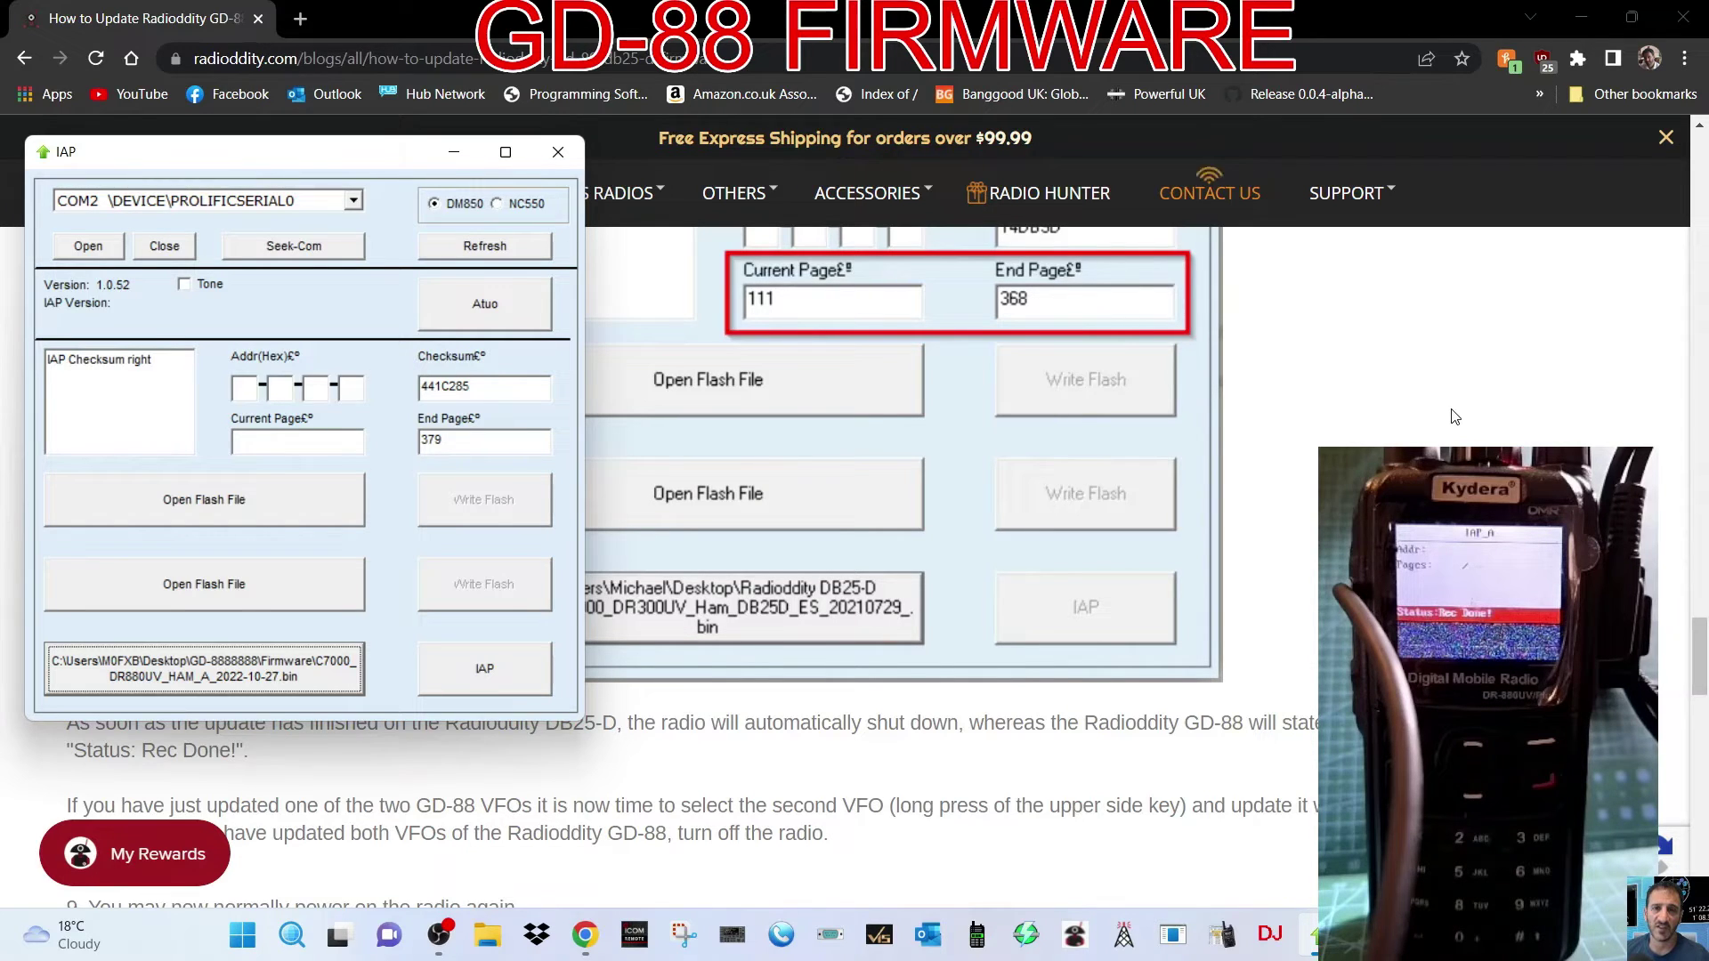
scroll(1454, 416, "down", 1)
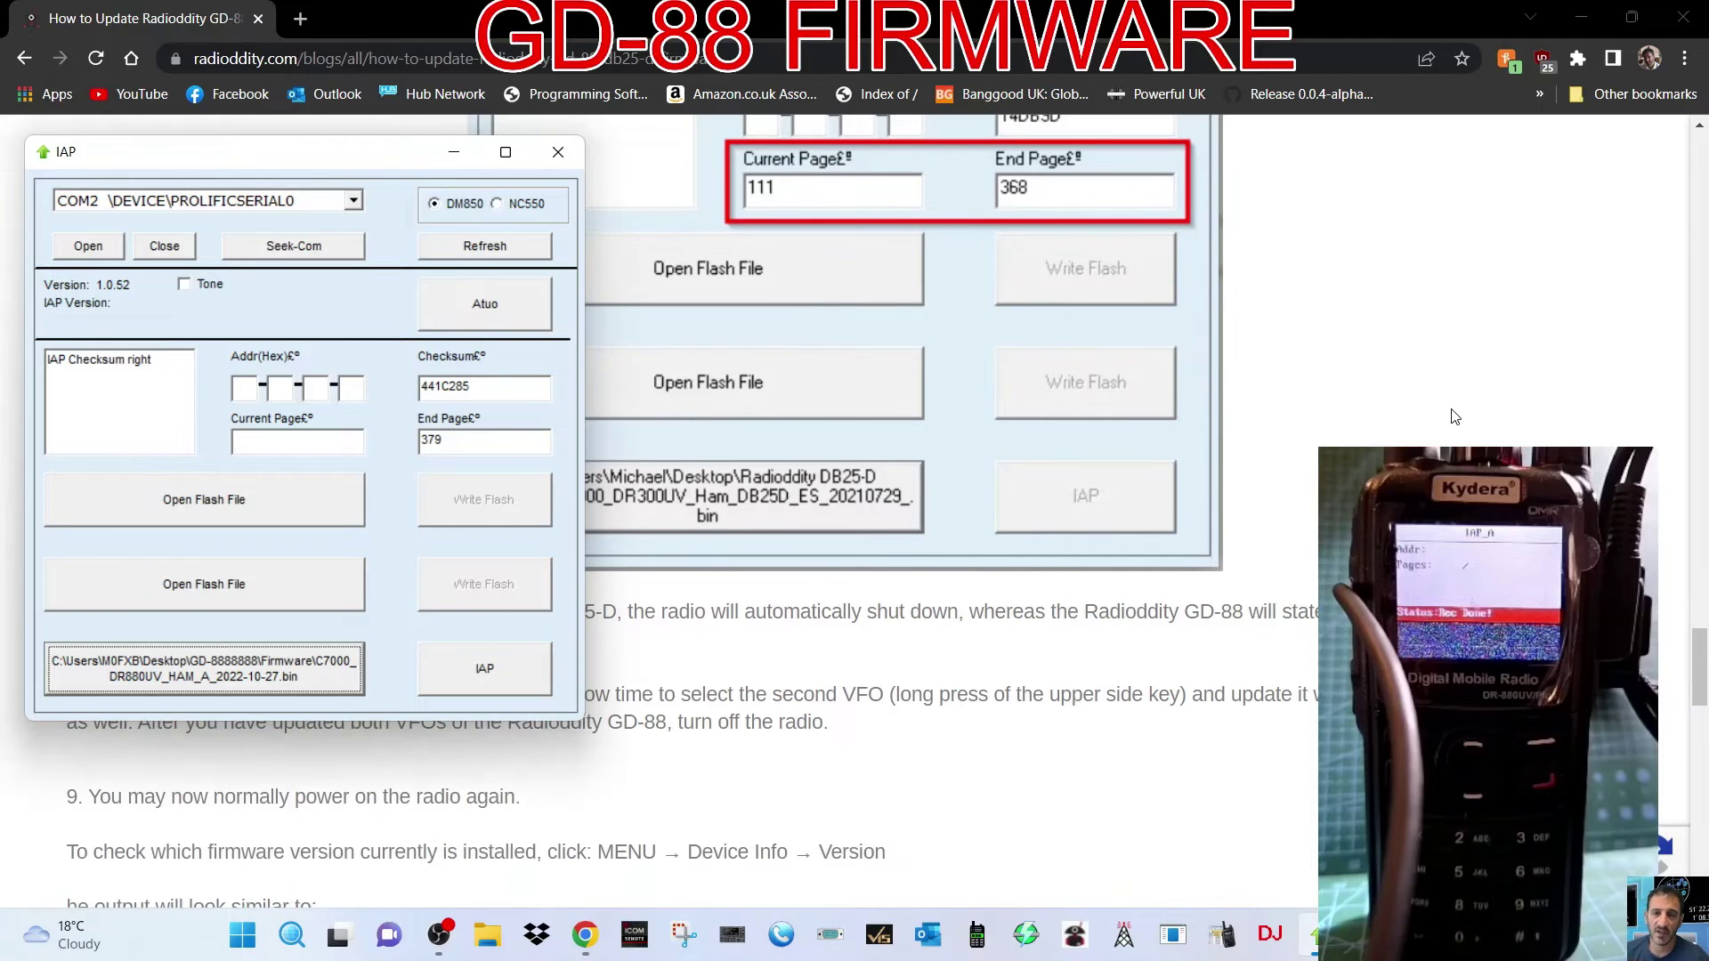
scroll(1454, 416, "up", 1)
scroll(1457, 414, "down", 1)
scroll(1457, 414, "up", 1)
scroll(1465, 396, "down", 1)
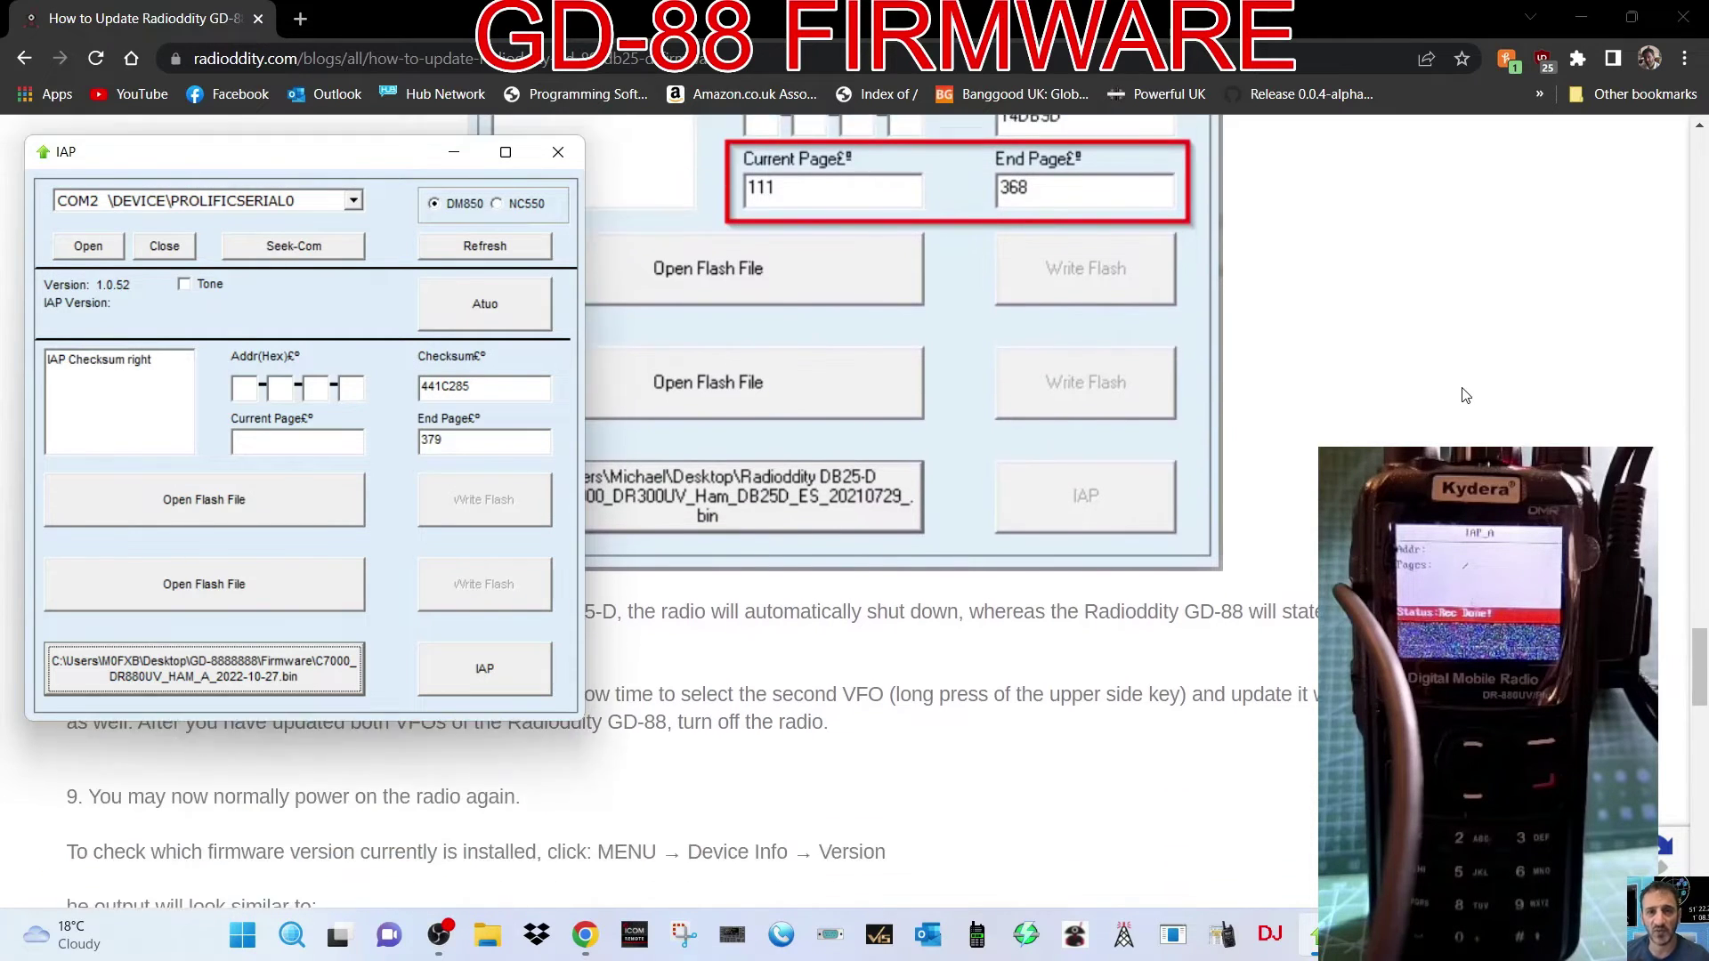
scroll(1466, 396, "up", 1)
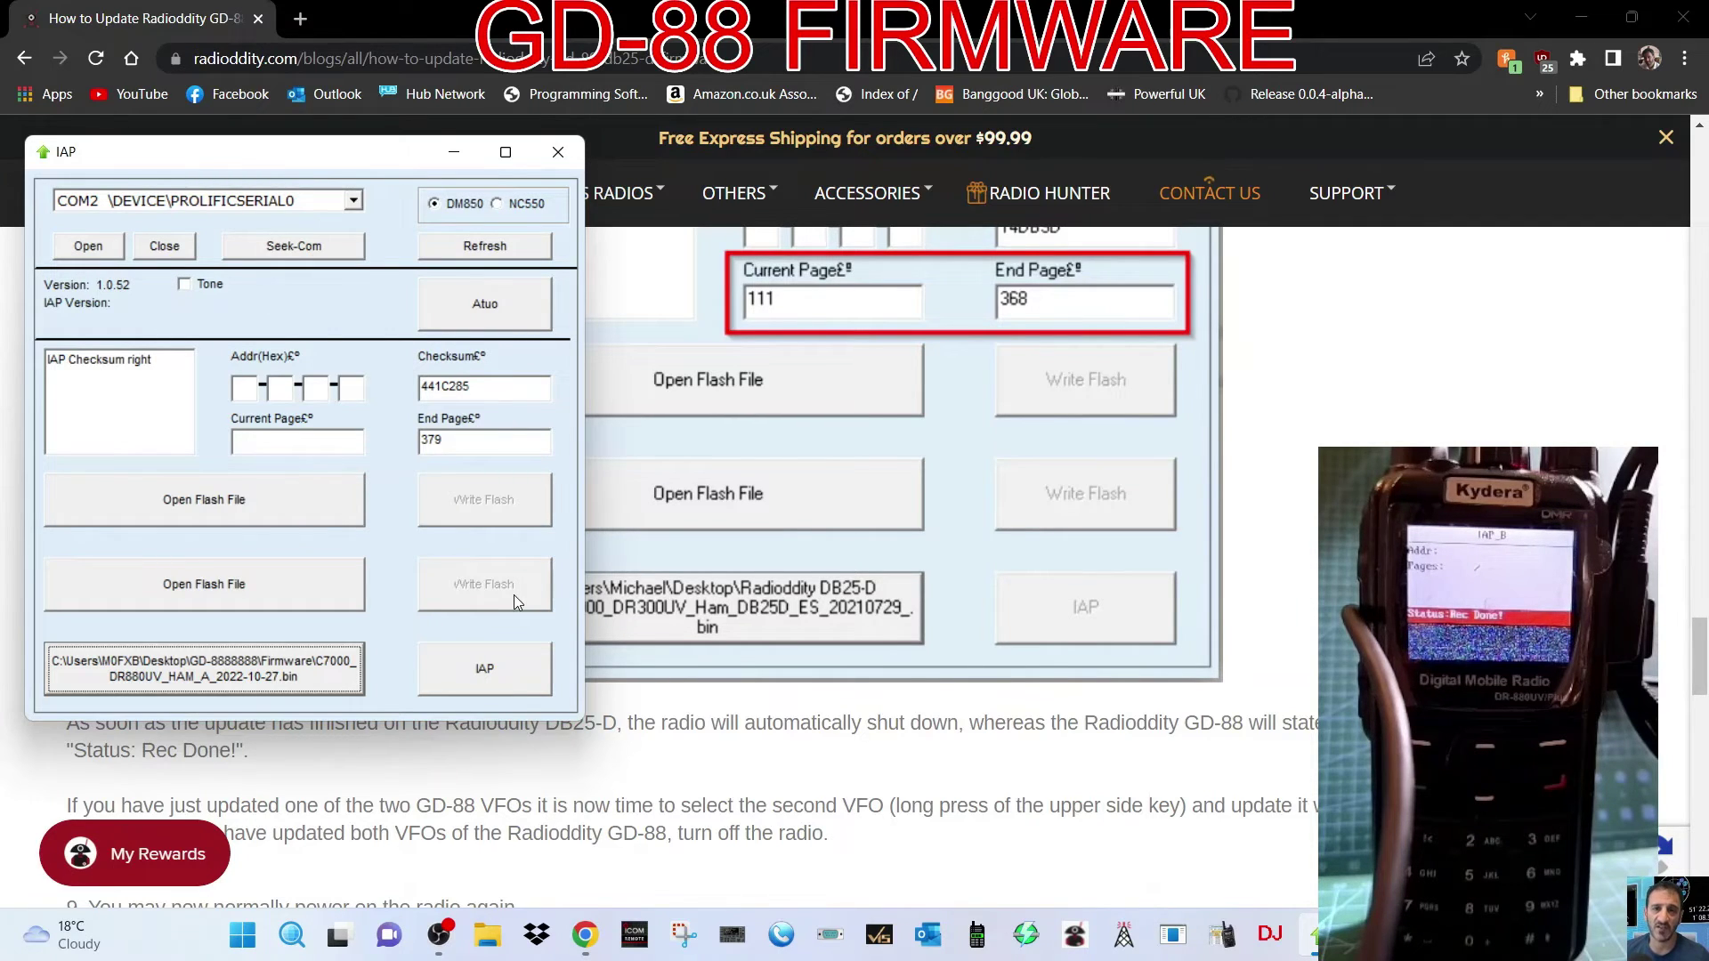
Step: Reconnect to the radio on COM2 and move the IAP window to the left of the guide
left_click(88, 245)
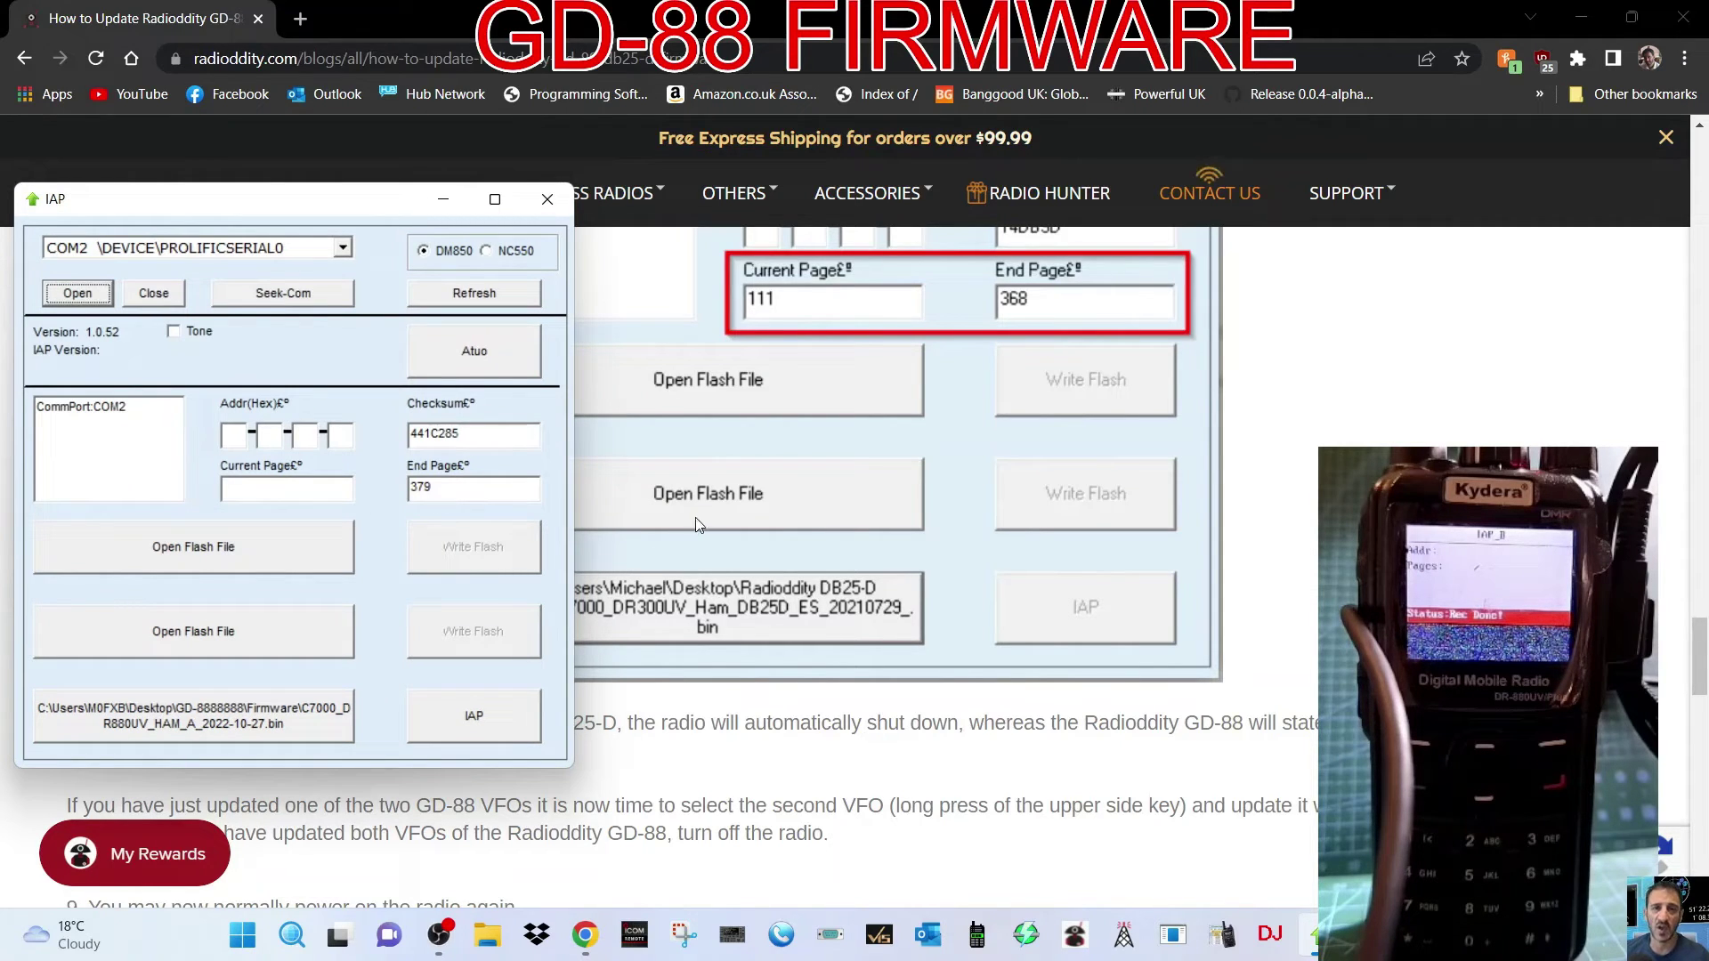
scroll(902, 485, "up", 2)
scroll(902, 485, "down", 5)
left_click(275, 200)
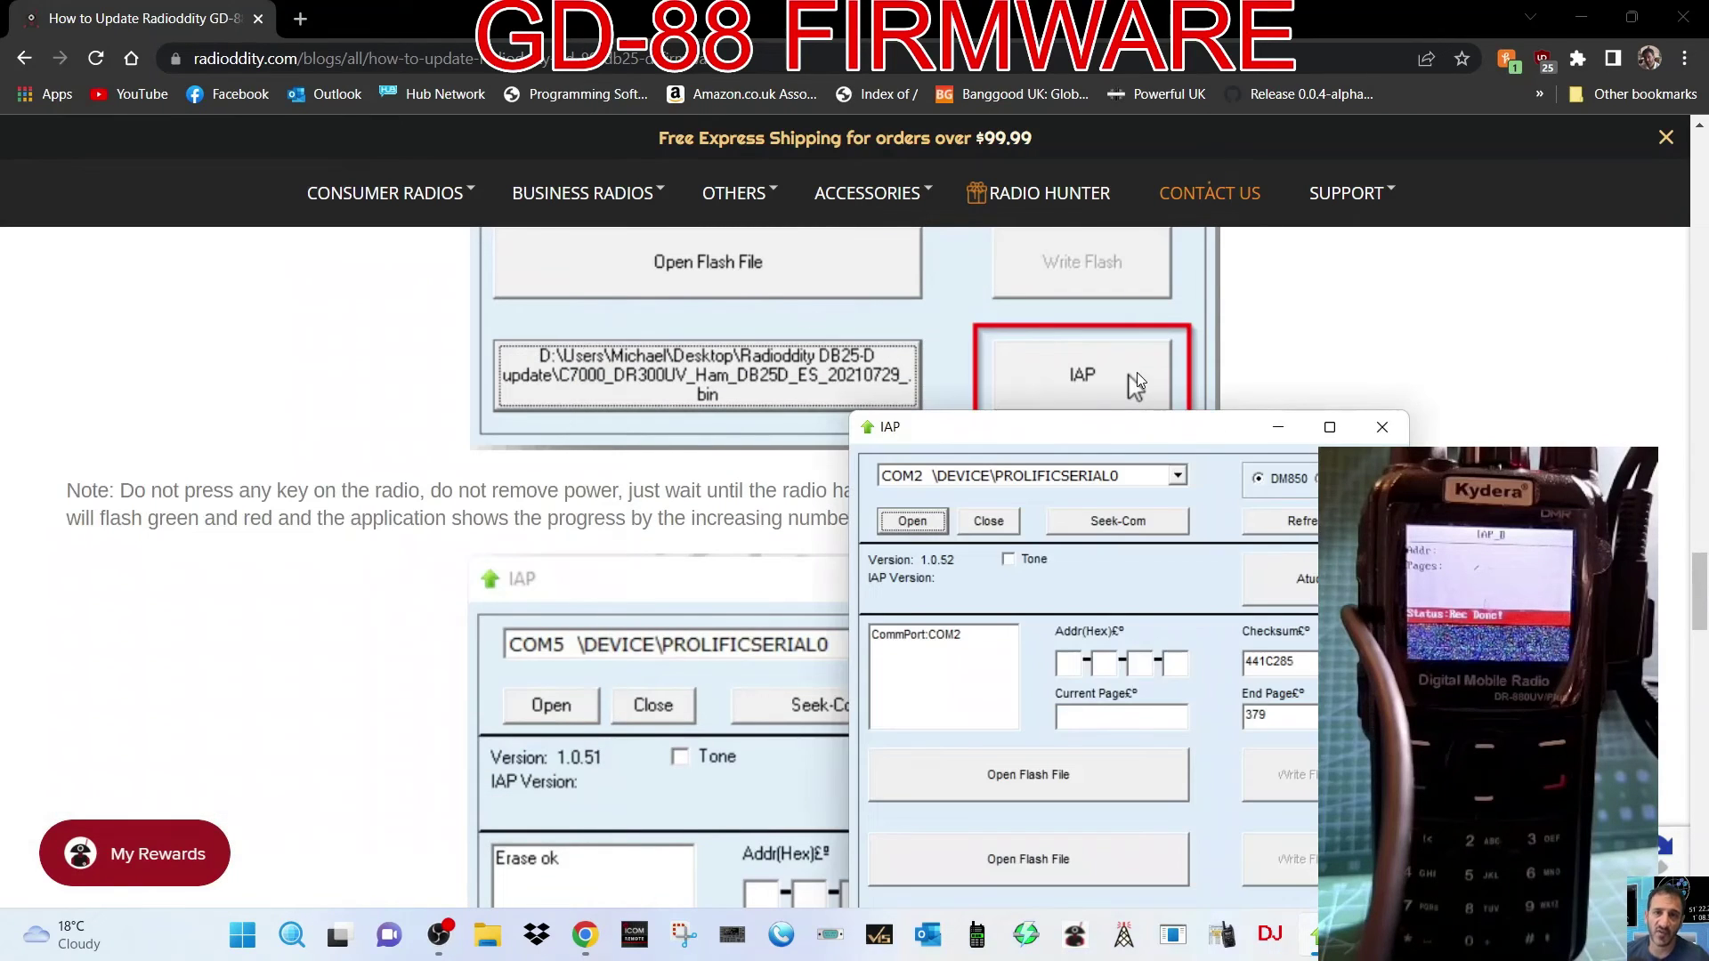
scroll(1650, 260, "up", 6)
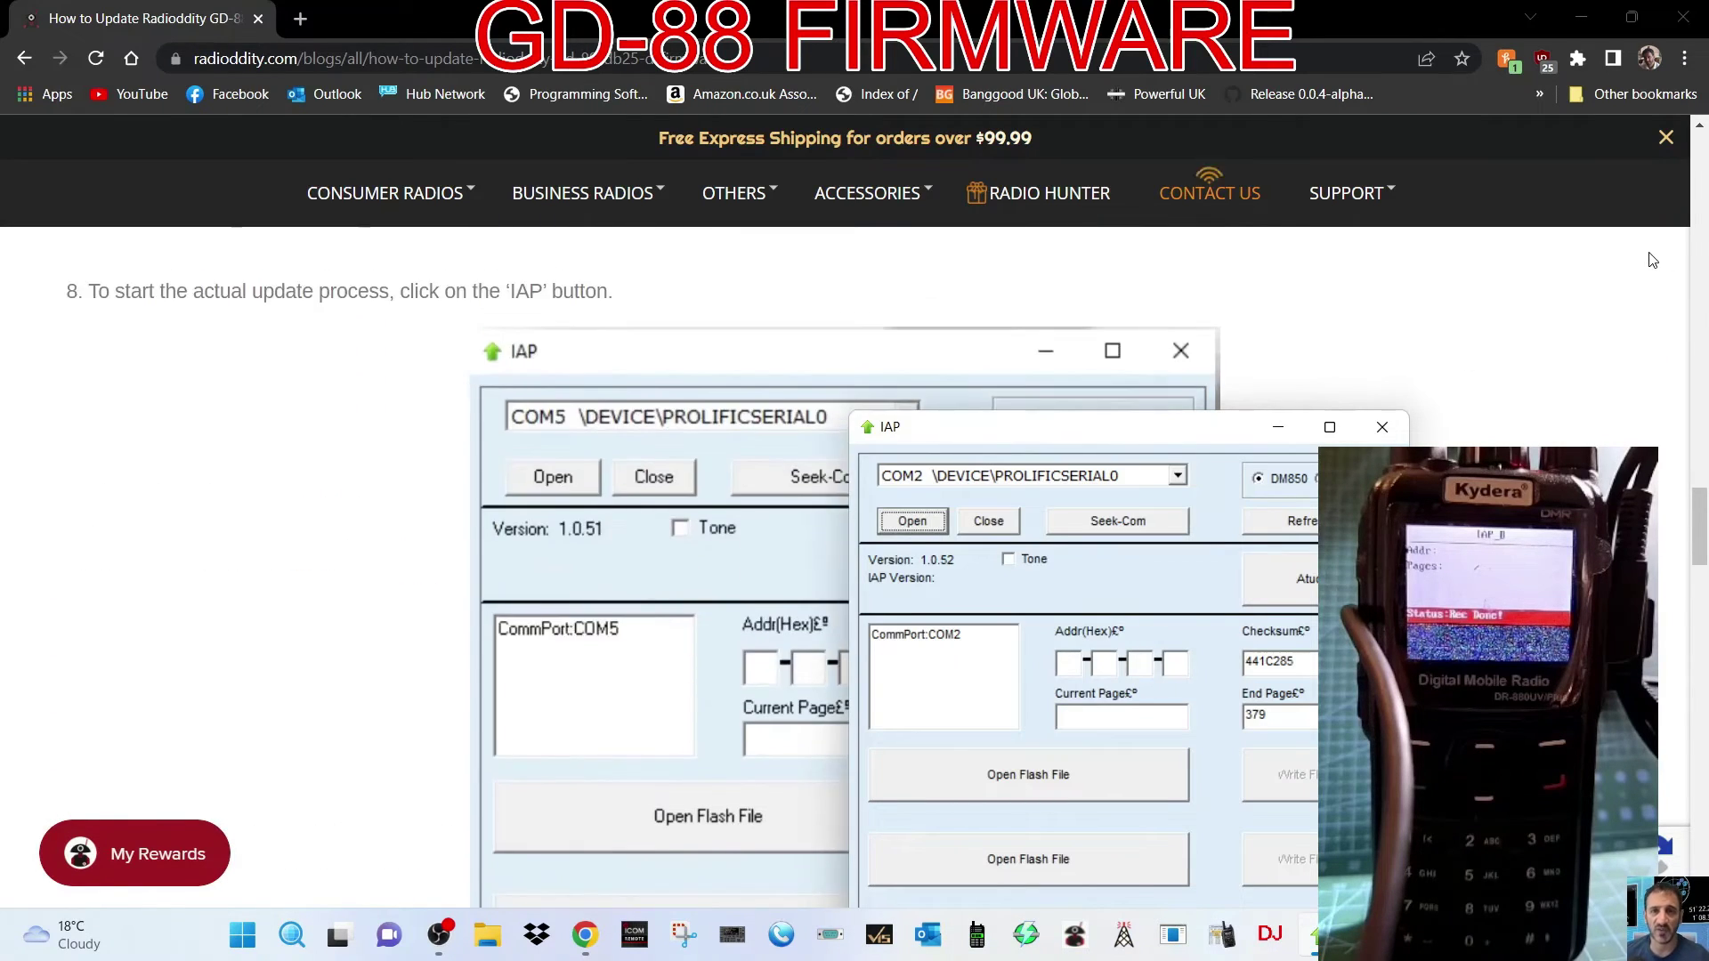
scroll(1651, 260, "up", 10)
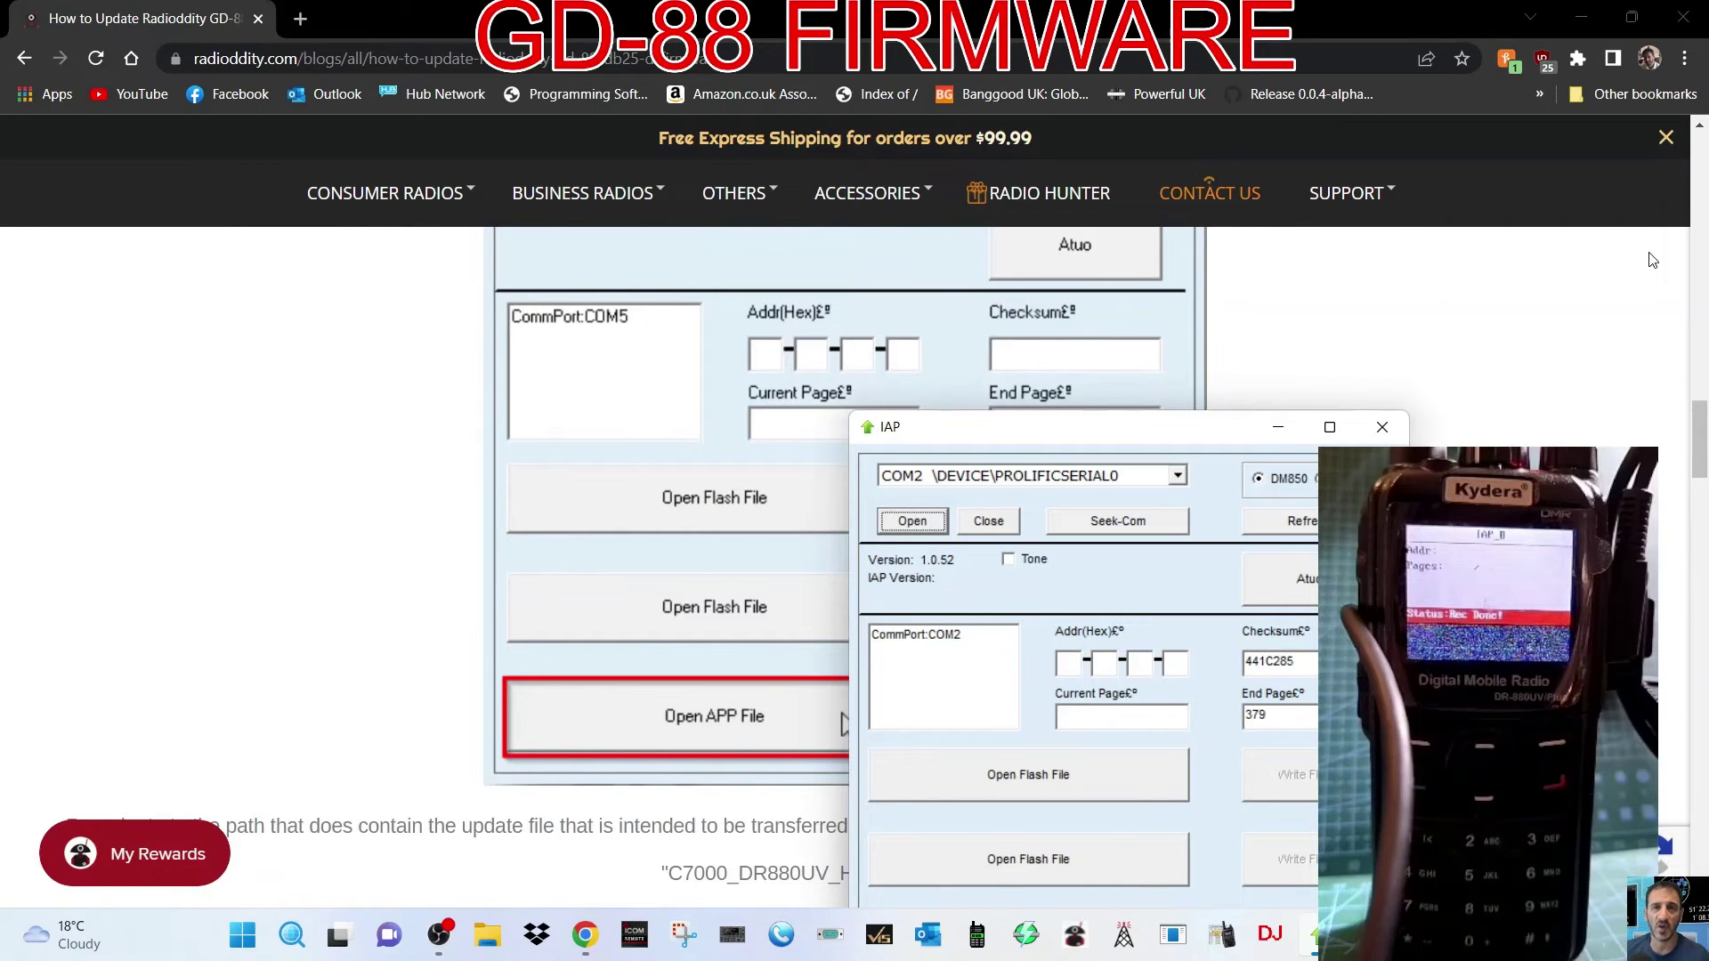
scroll(1404, 357, "down", 7)
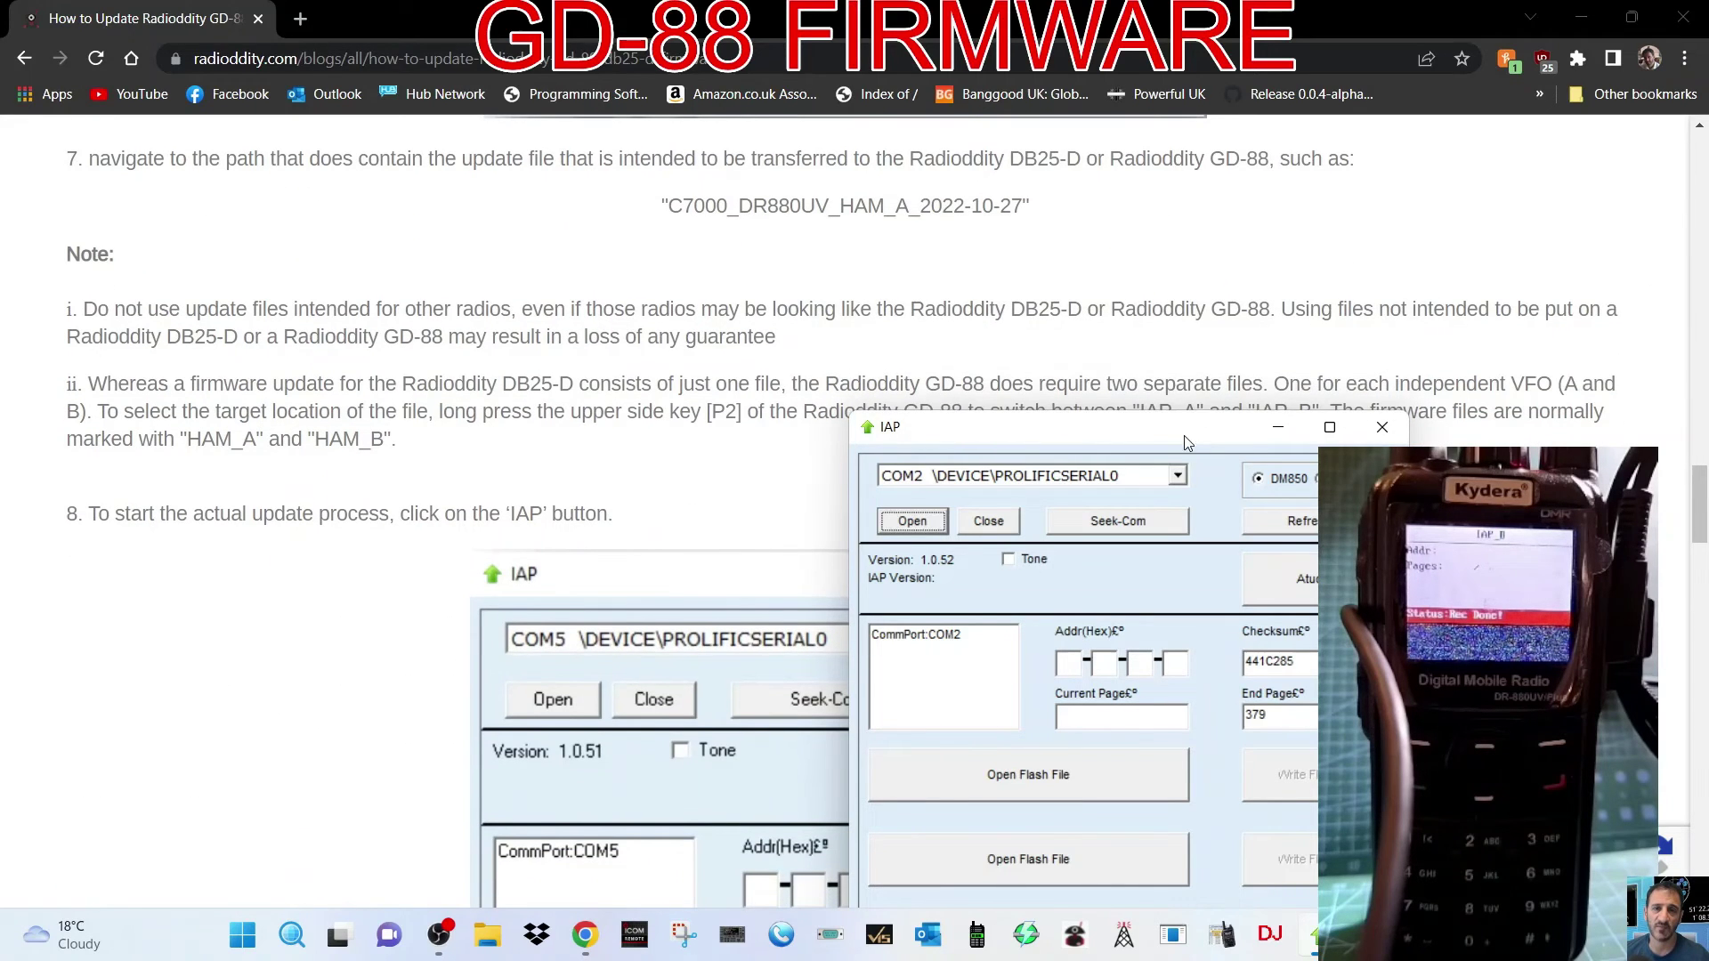
left_click_drag(1025, 427, 318, 198)
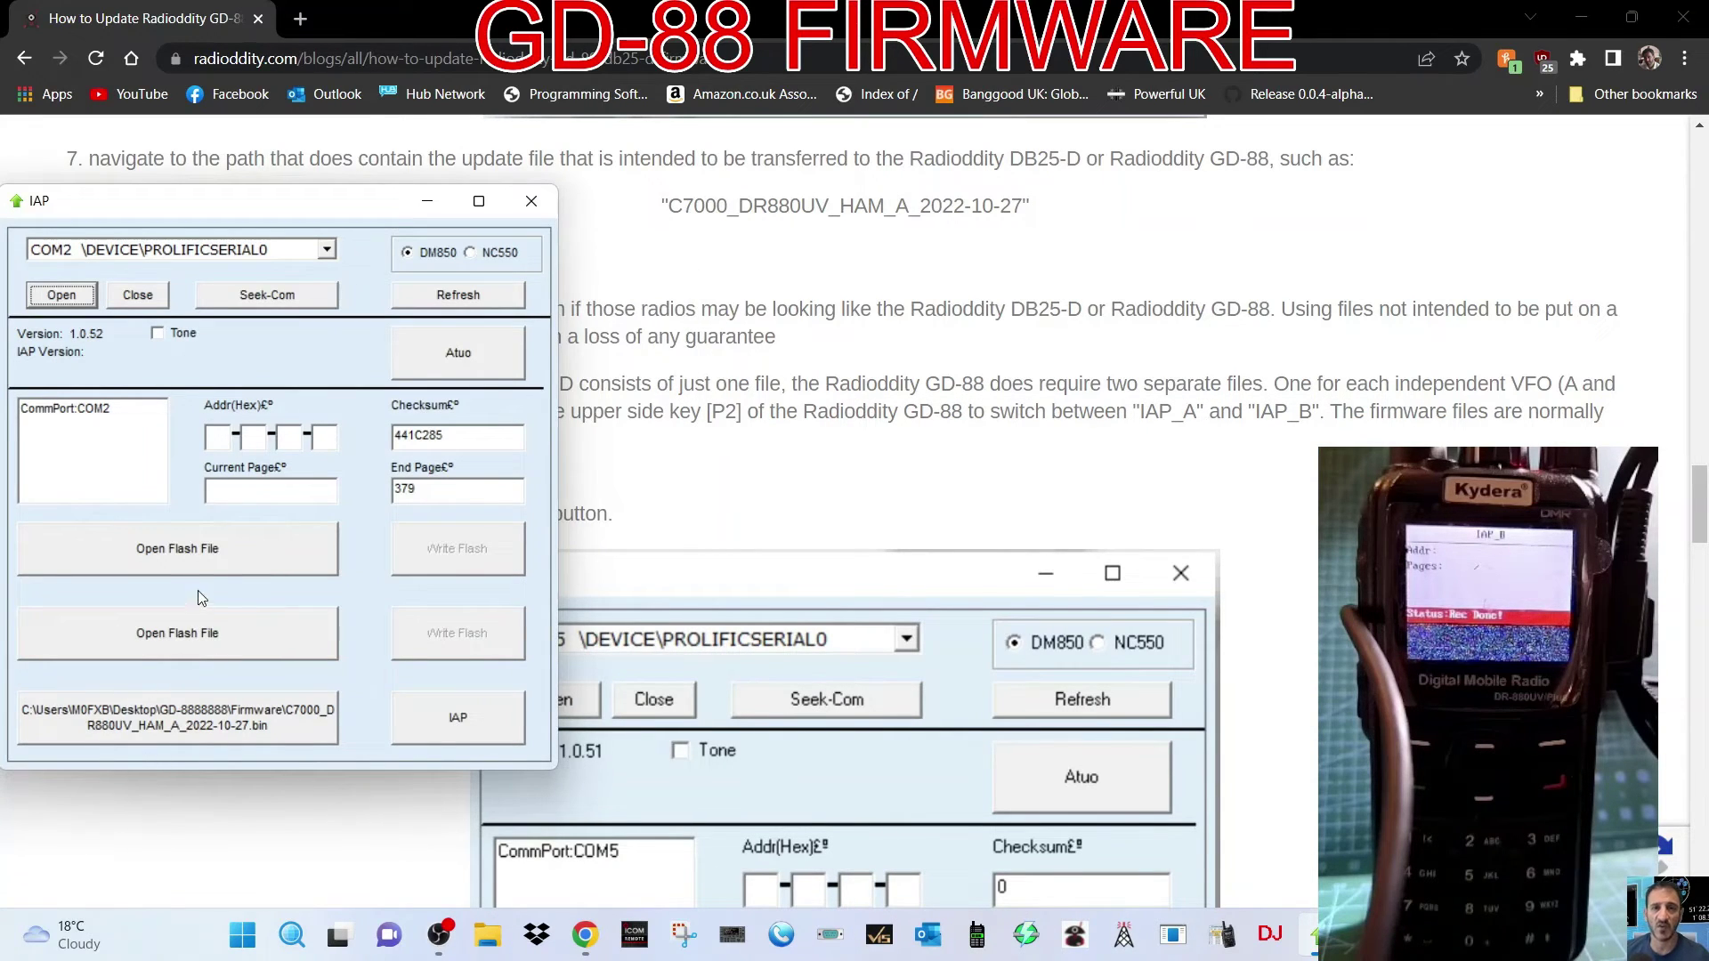
Step: Load C7000_DR880UV_HAM_B_2022-10-28.bin and start flashing it to the radio
left_click(212, 725)
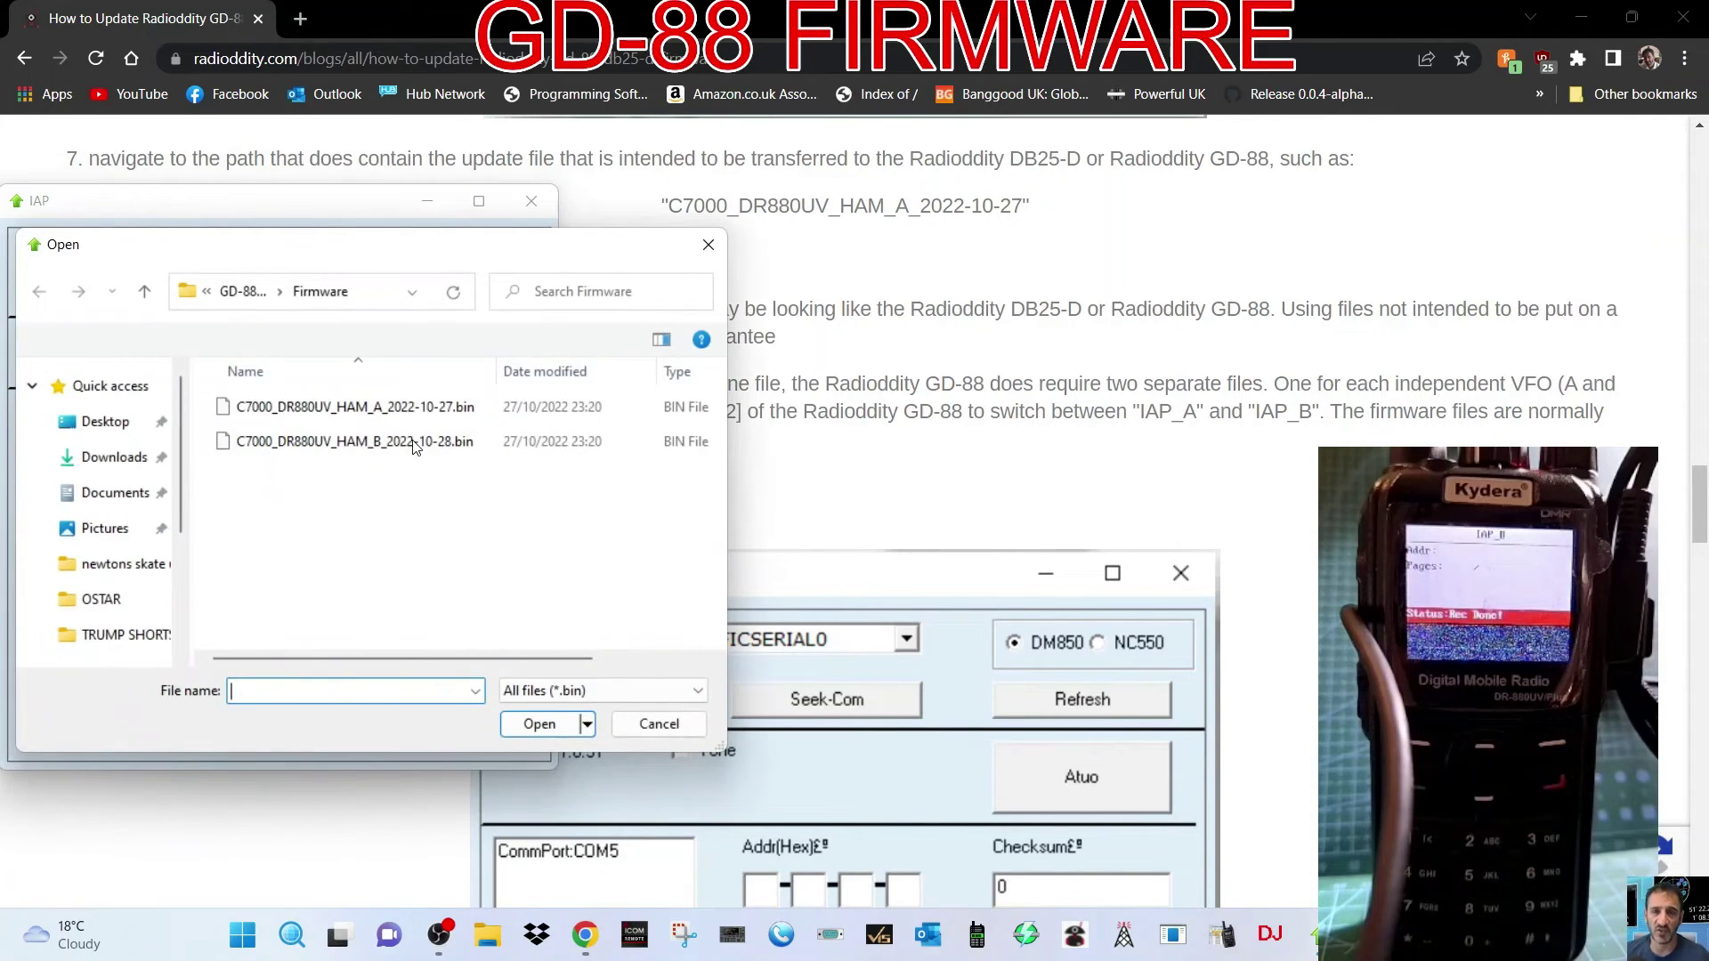
double_click(414, 442)
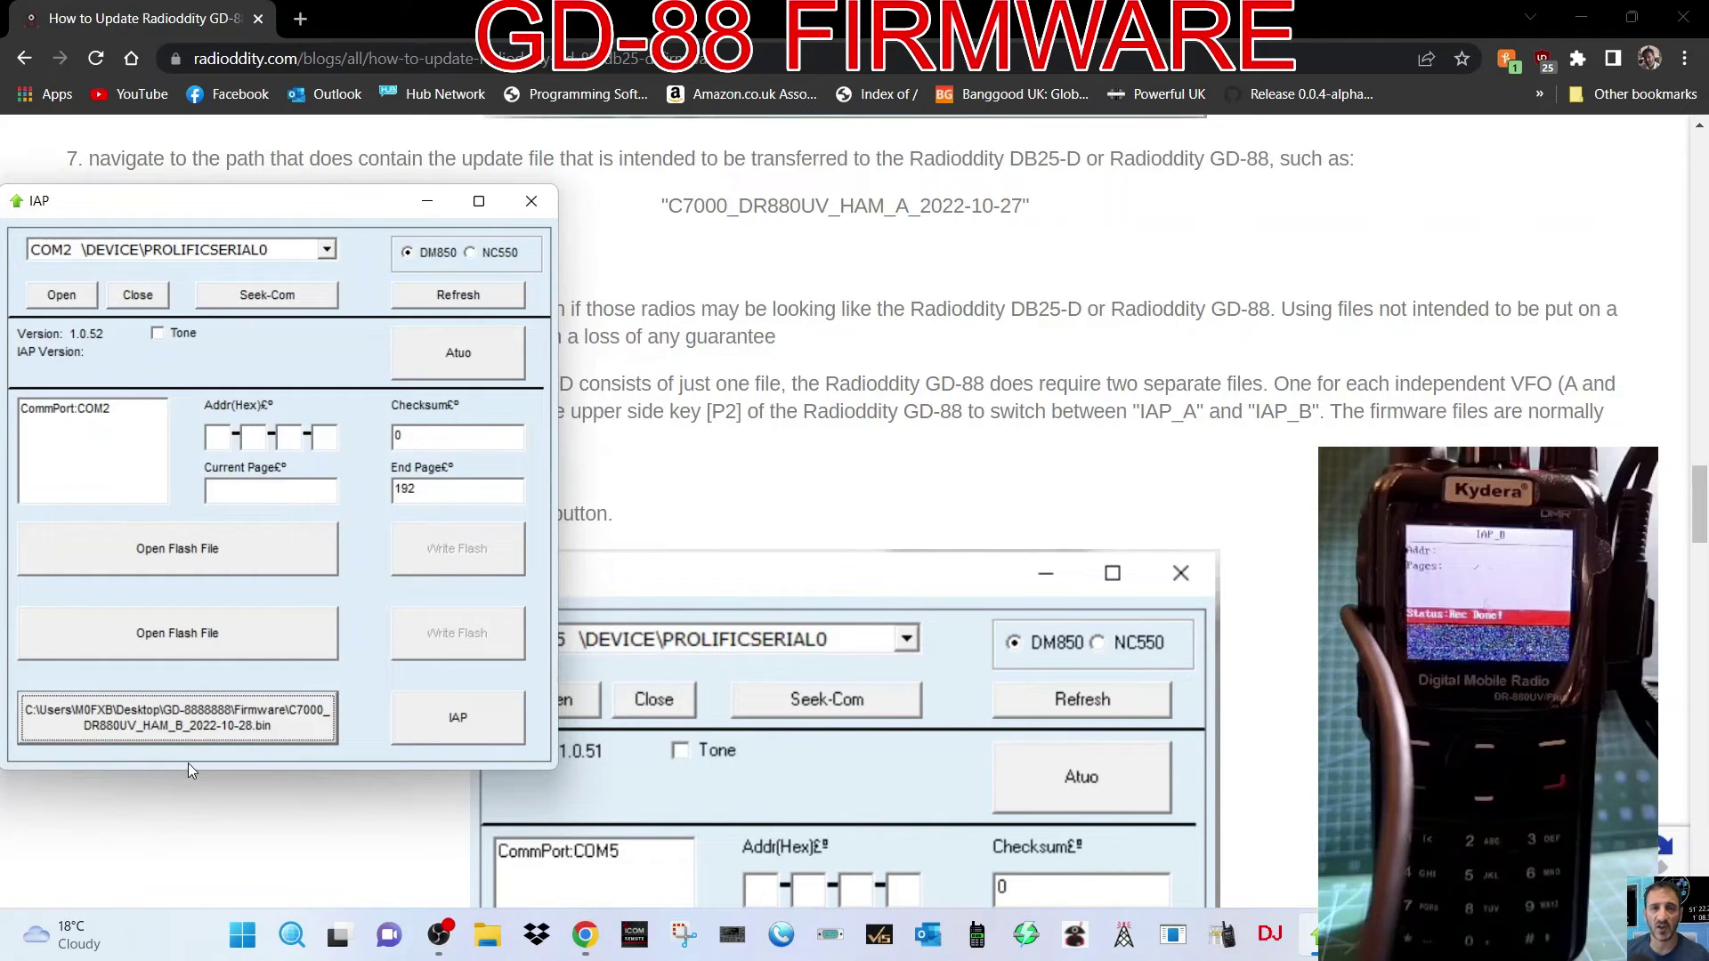
left_click(438, 723)
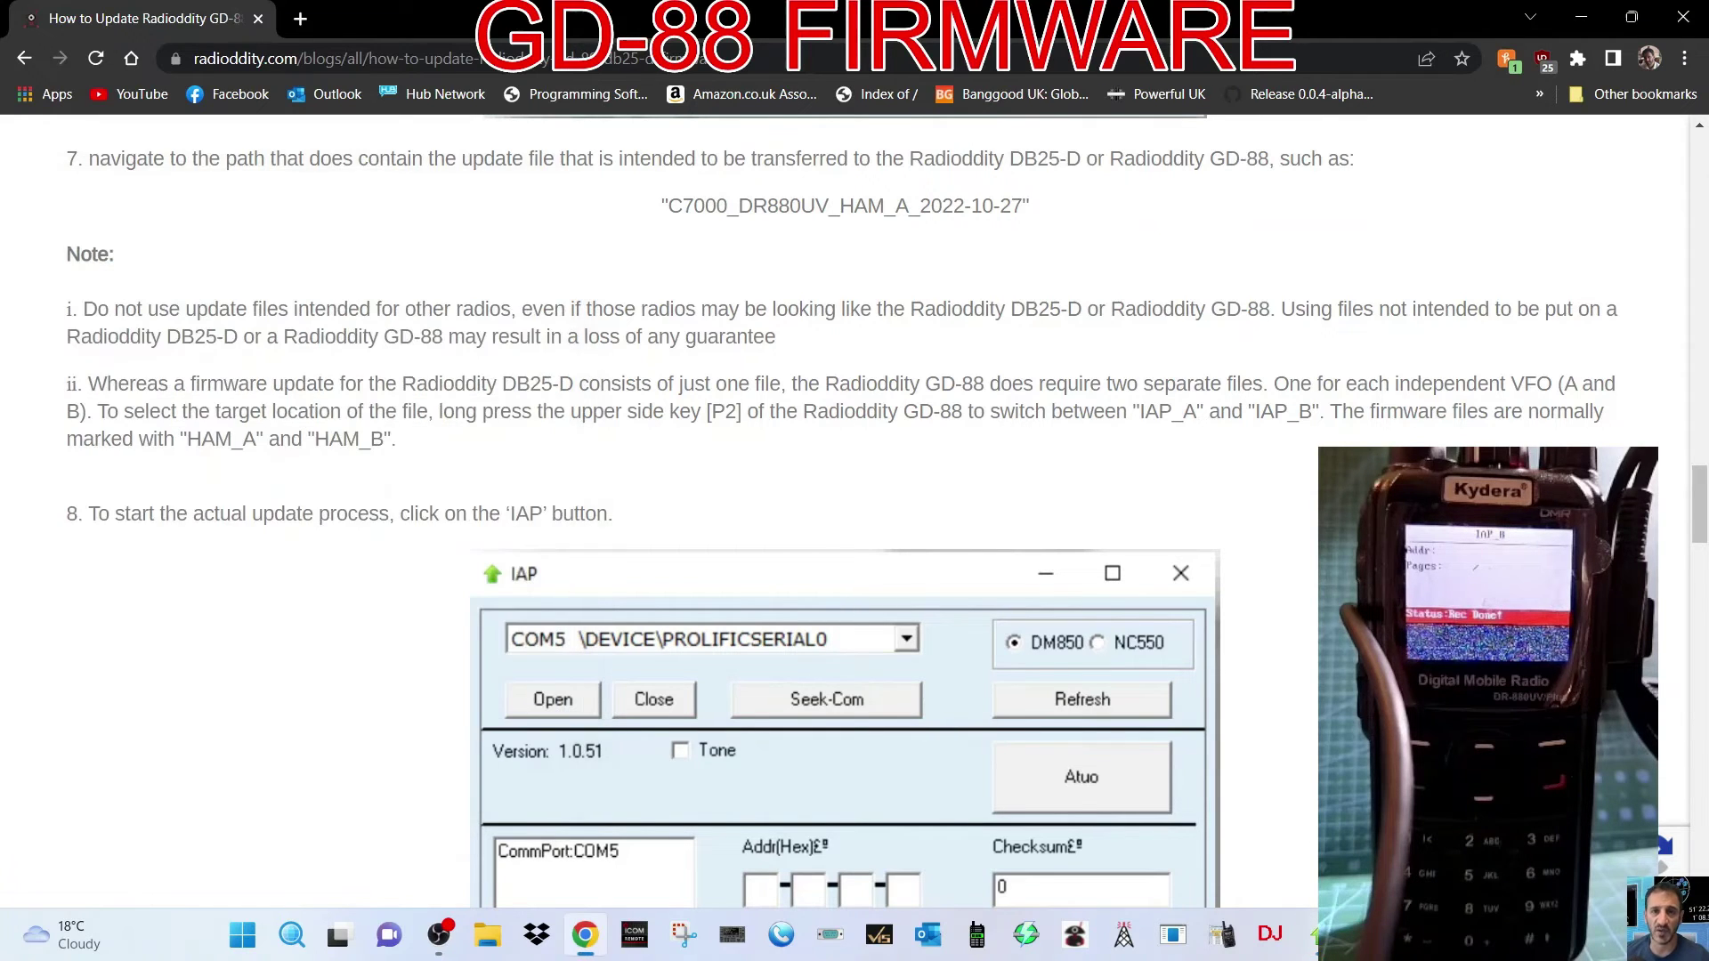
Step: Scroll through the guide while the HAM_B flash runs until 'IAP Checksum right' appears
scroll(854, 445, "down", 3)
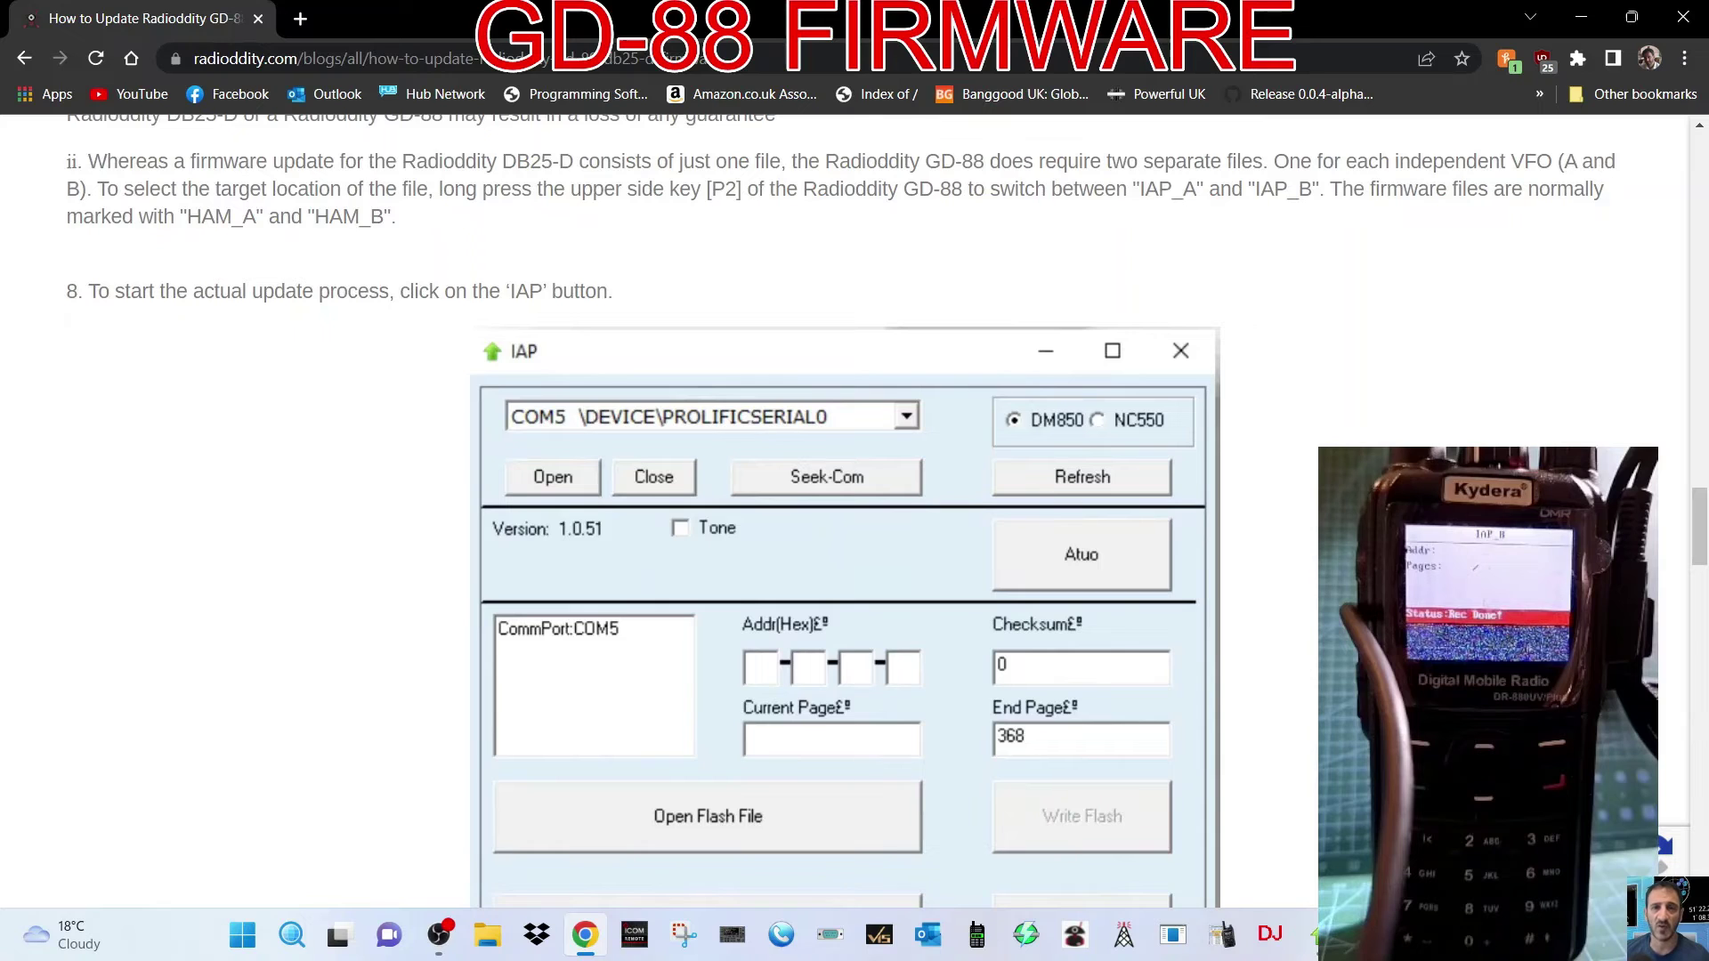
scroll(1134, 832, "down", 3)
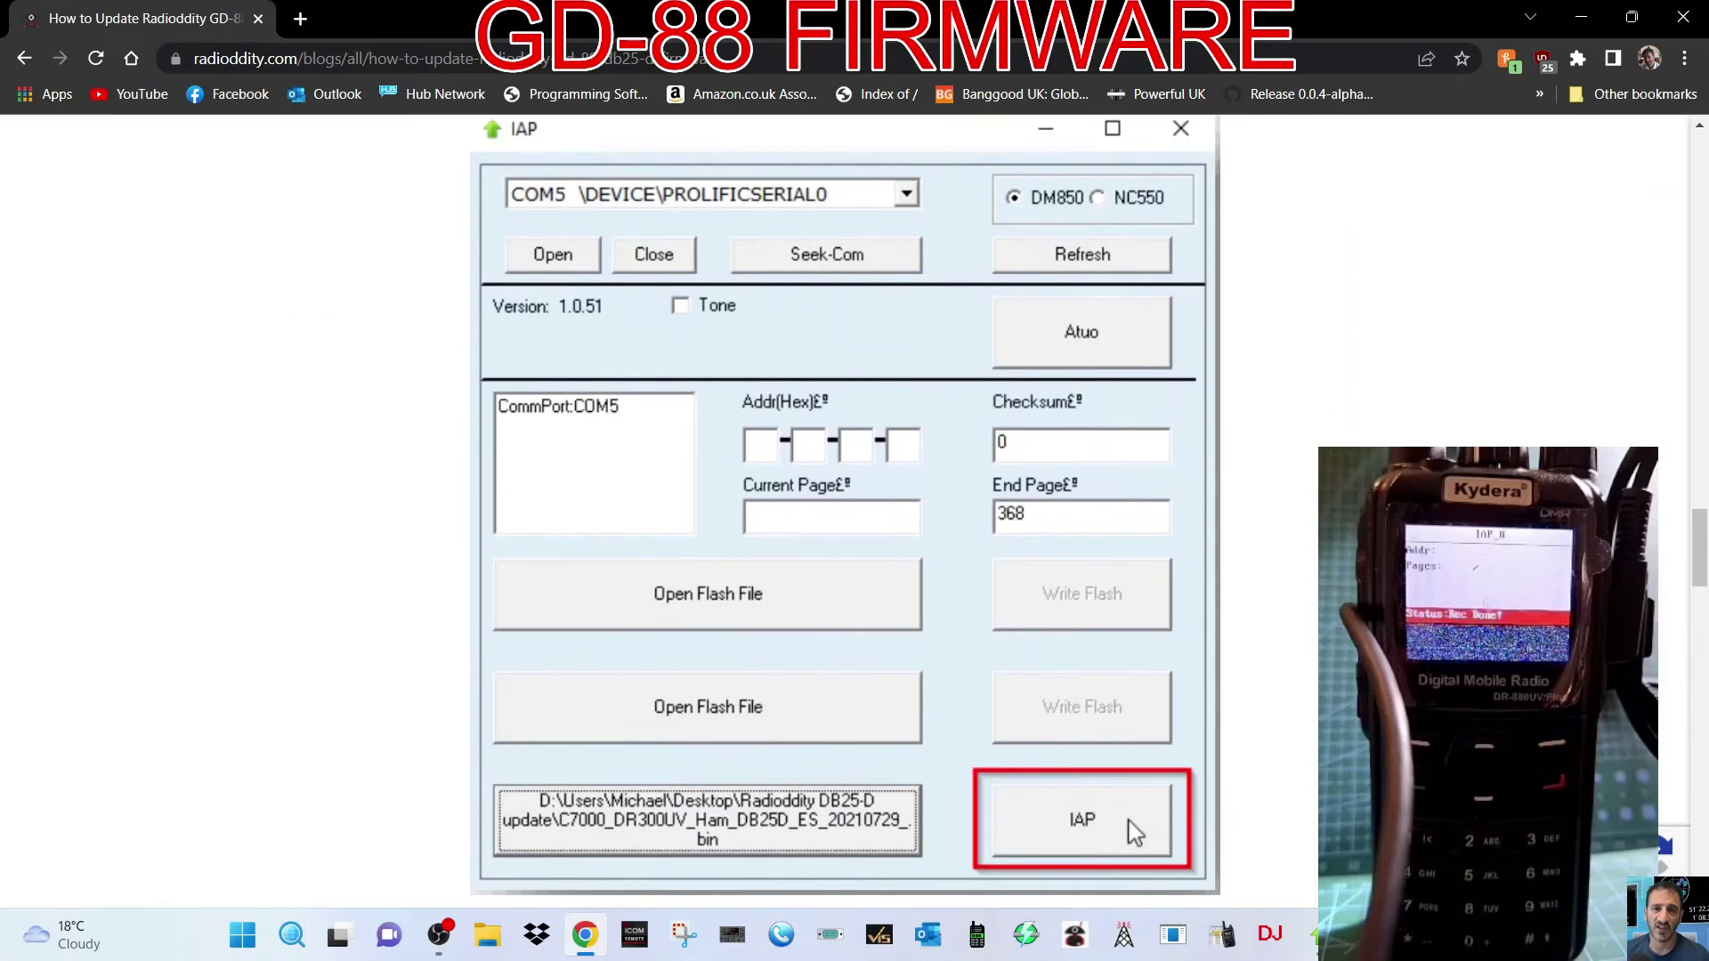
scroll(854, 512, "down", 6)
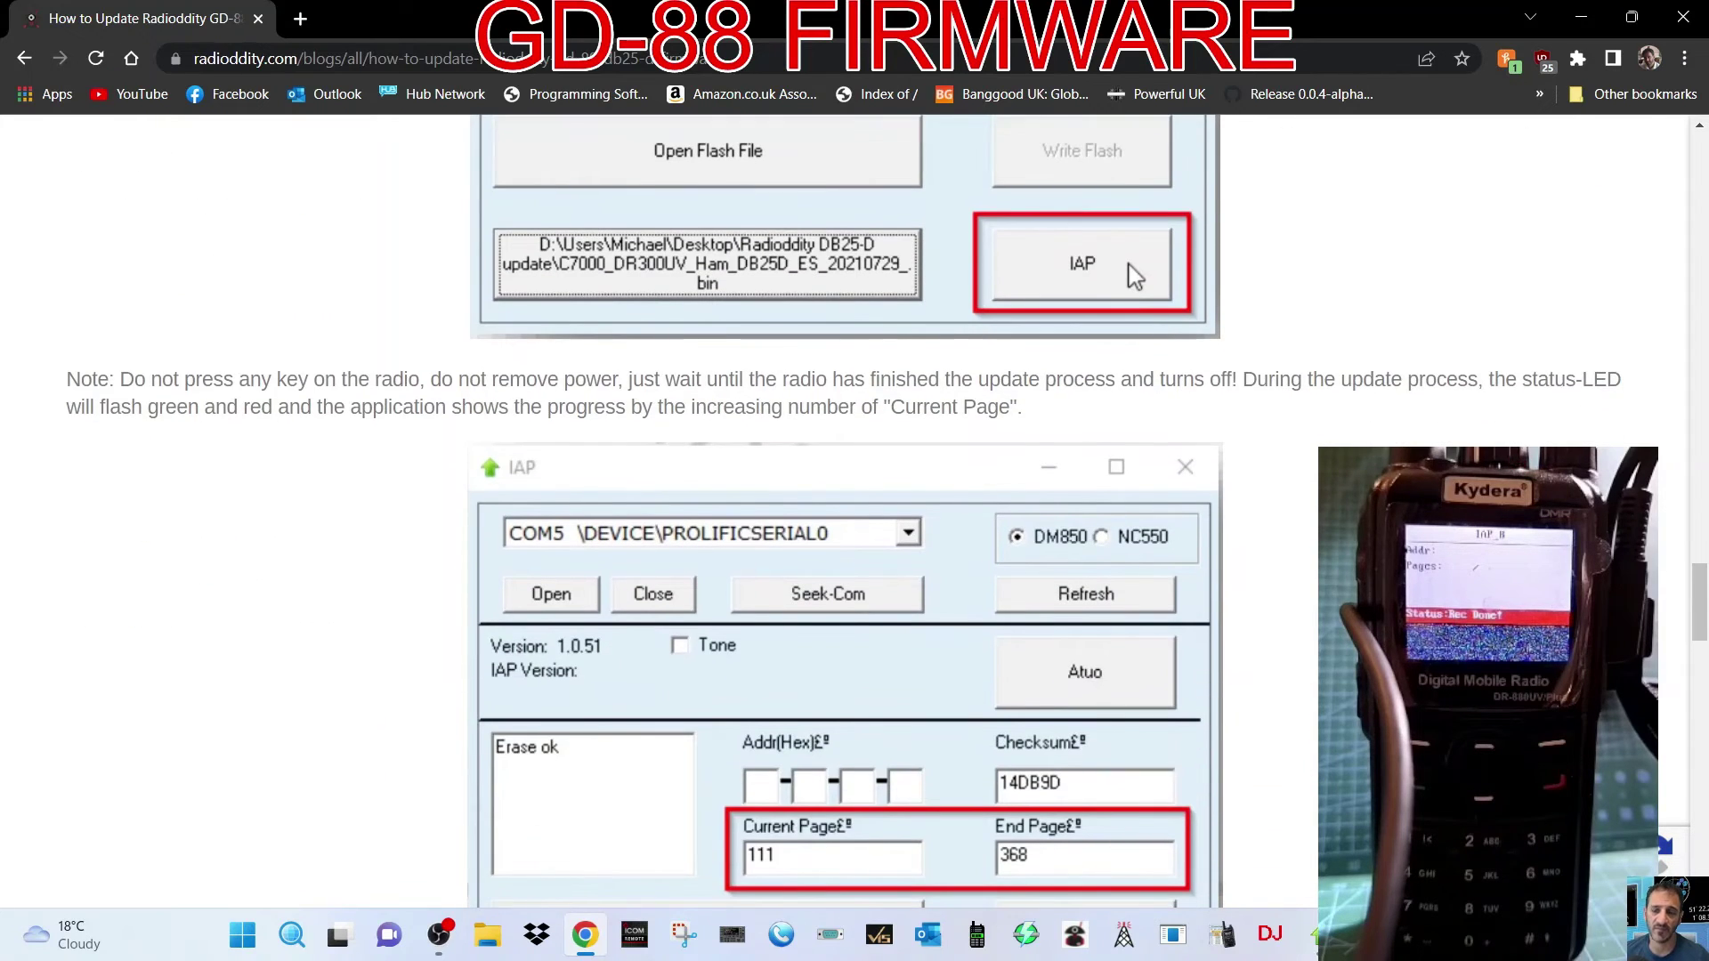
scroll(854, 511, "down", 1)
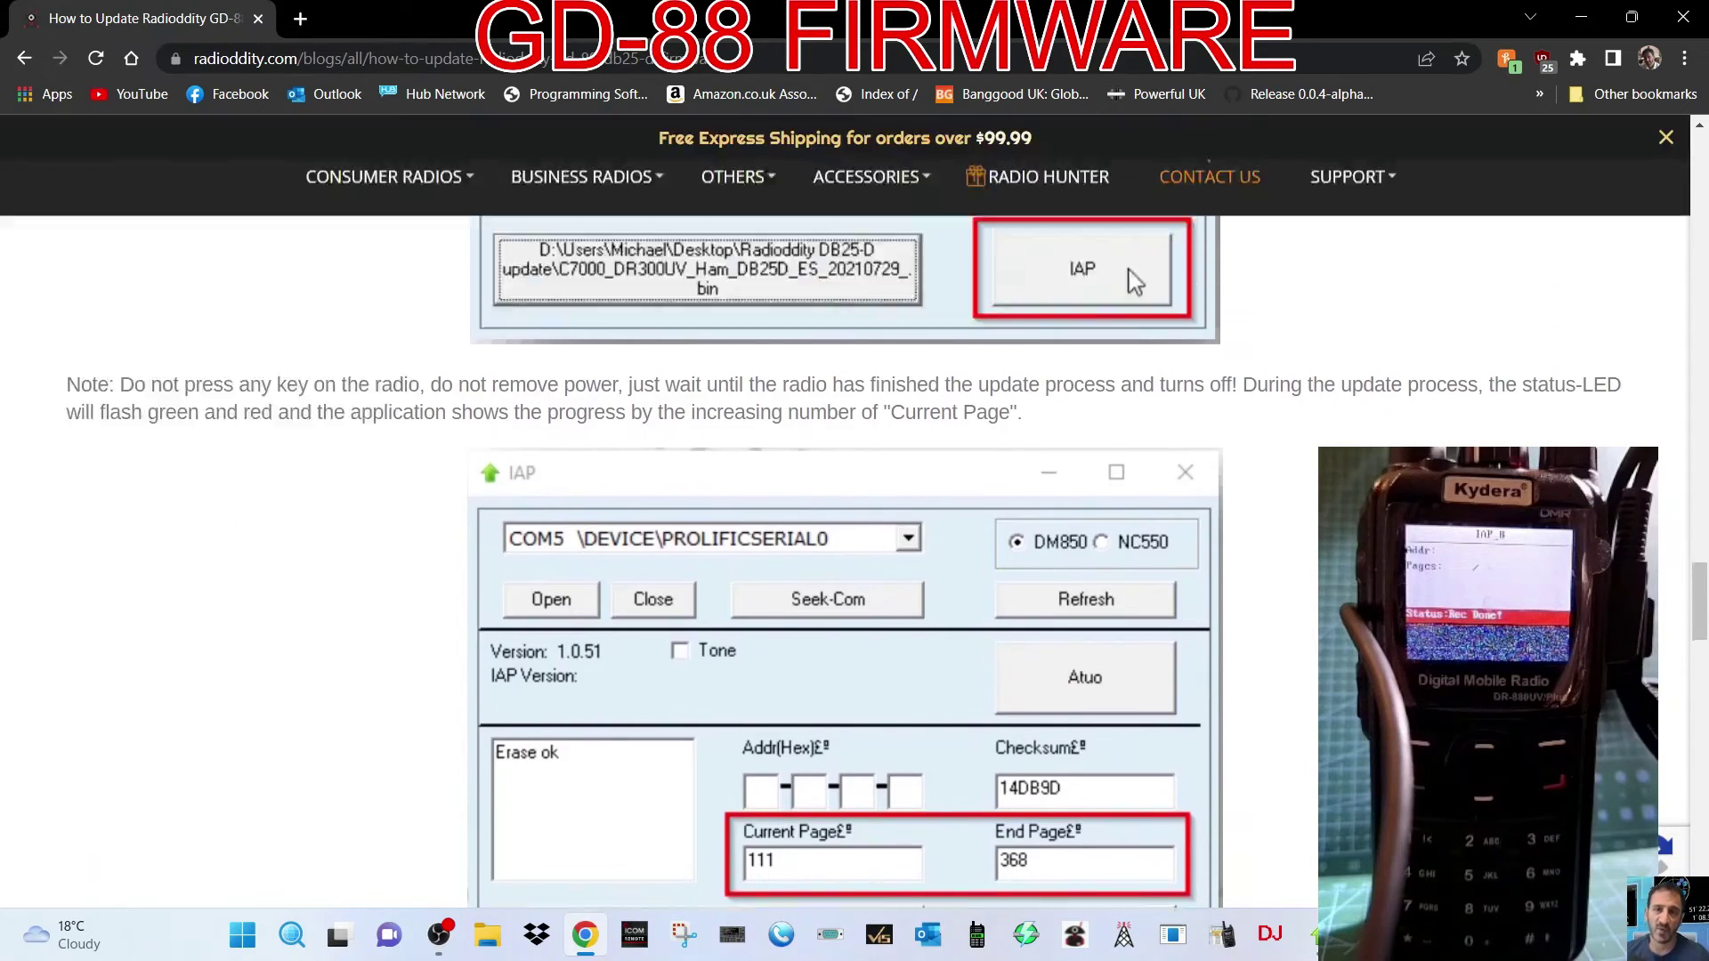
scroll(855, 534, "up", 1)
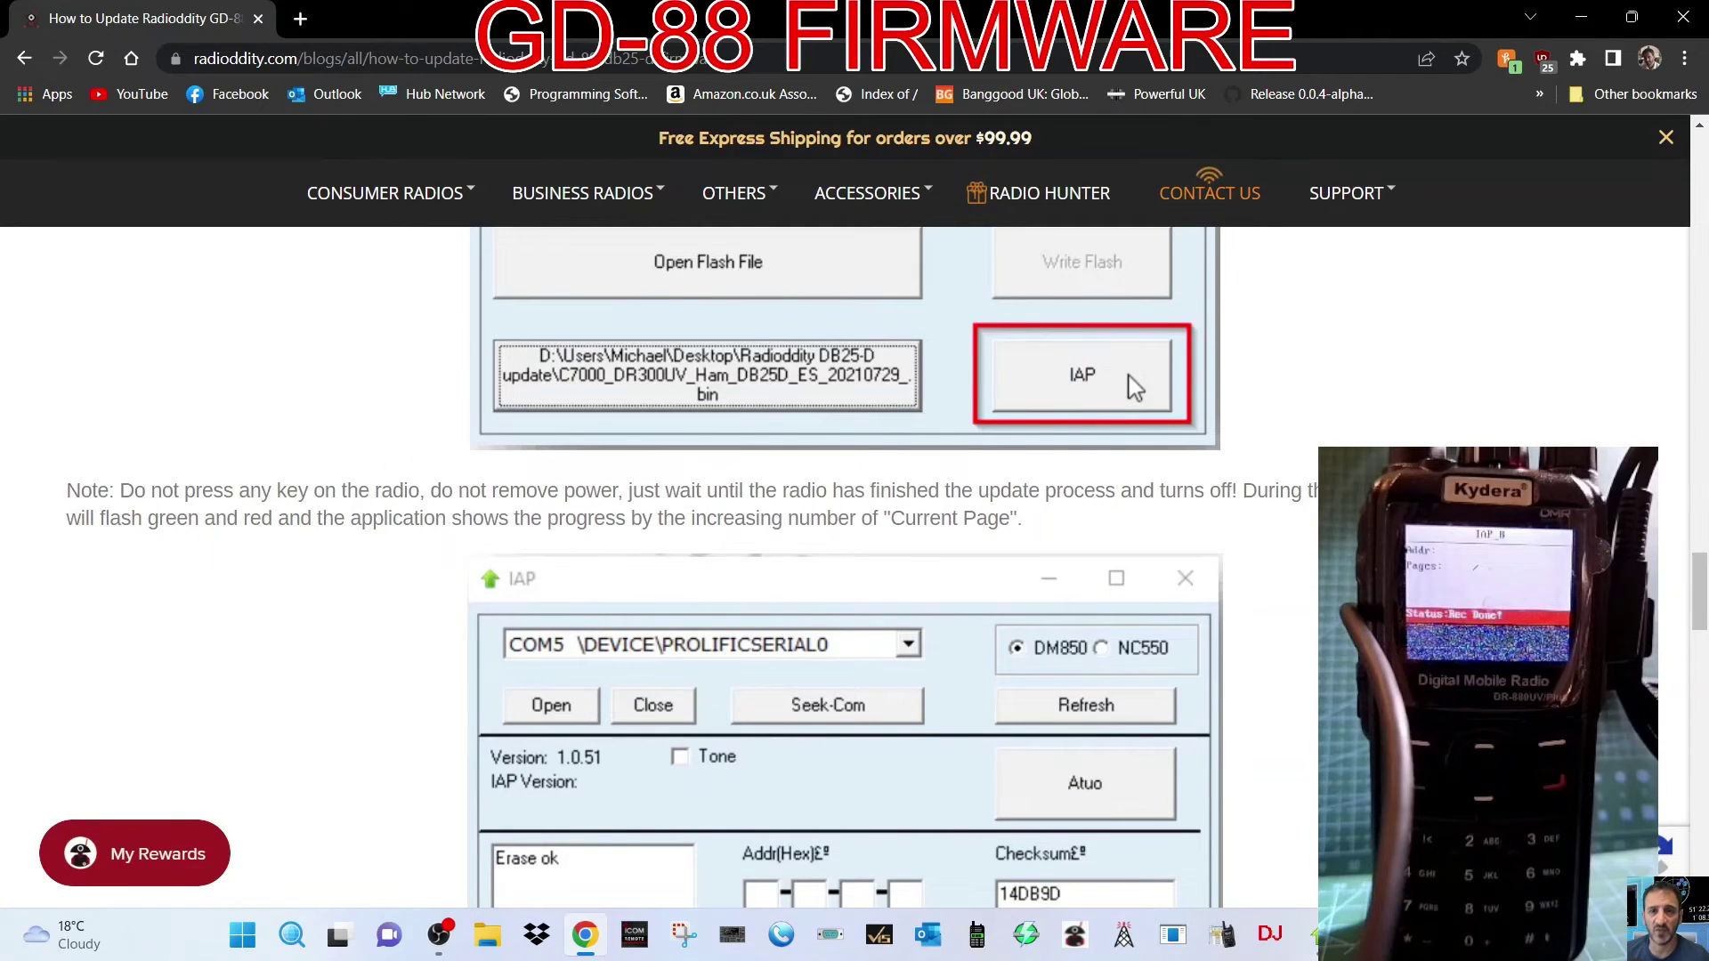
scroll(854, 534, "up", 8)
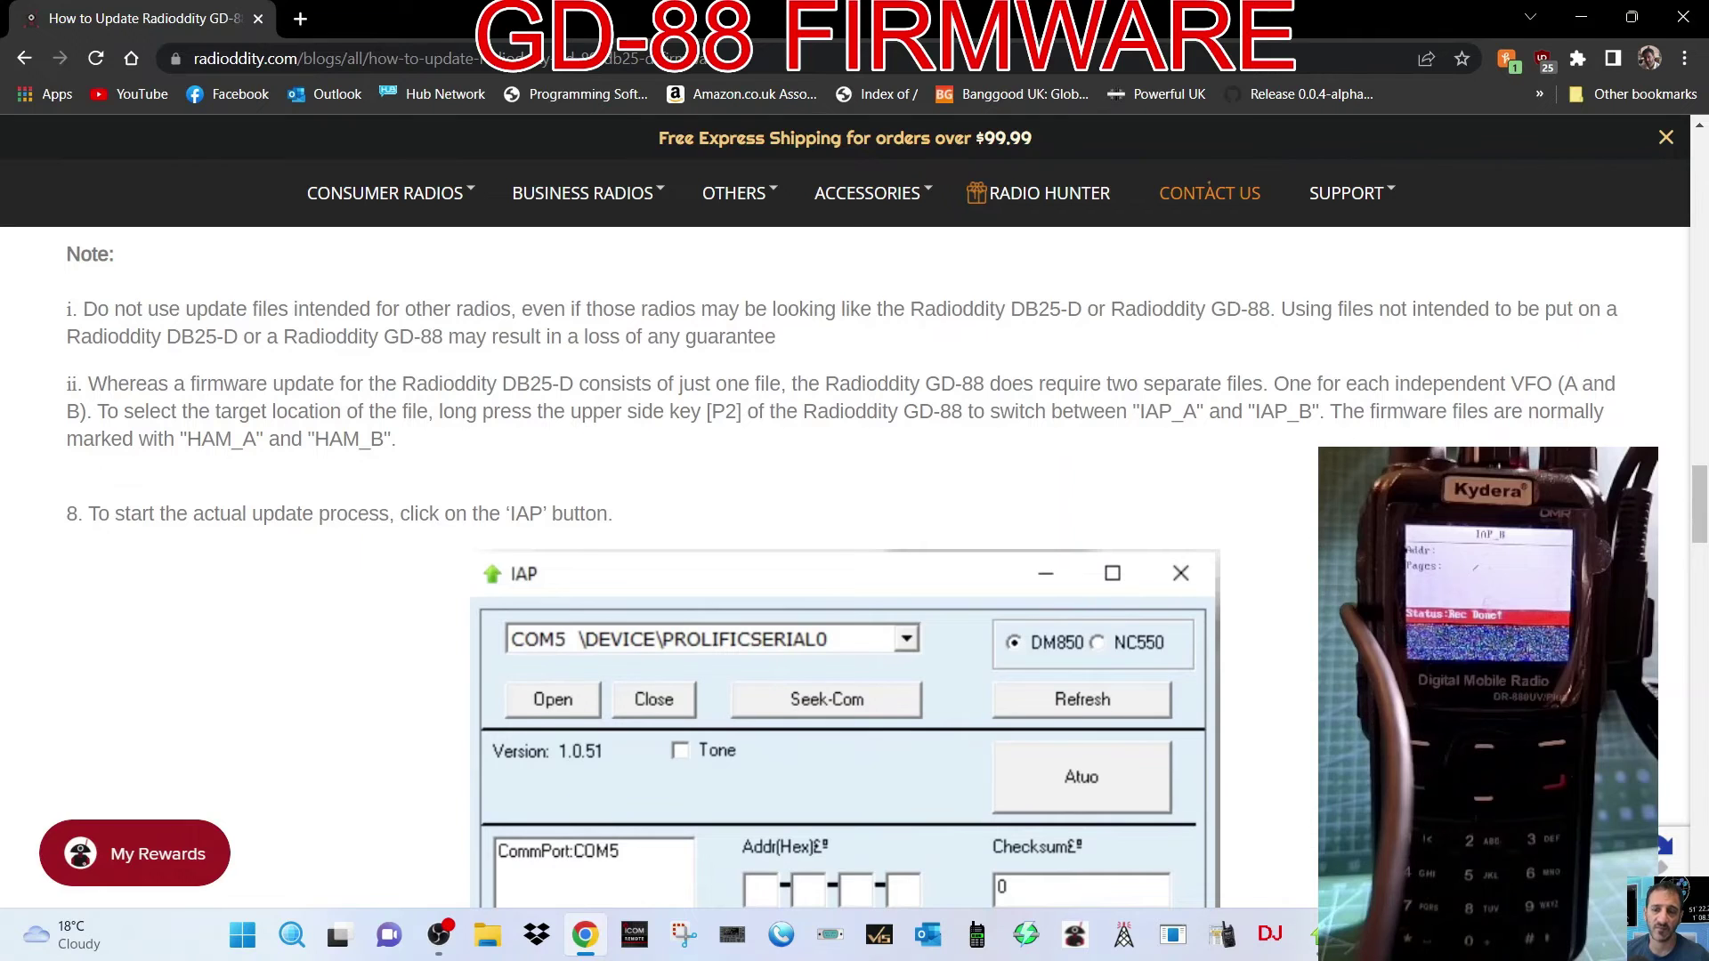
scroll(854, 534, "down", 9)
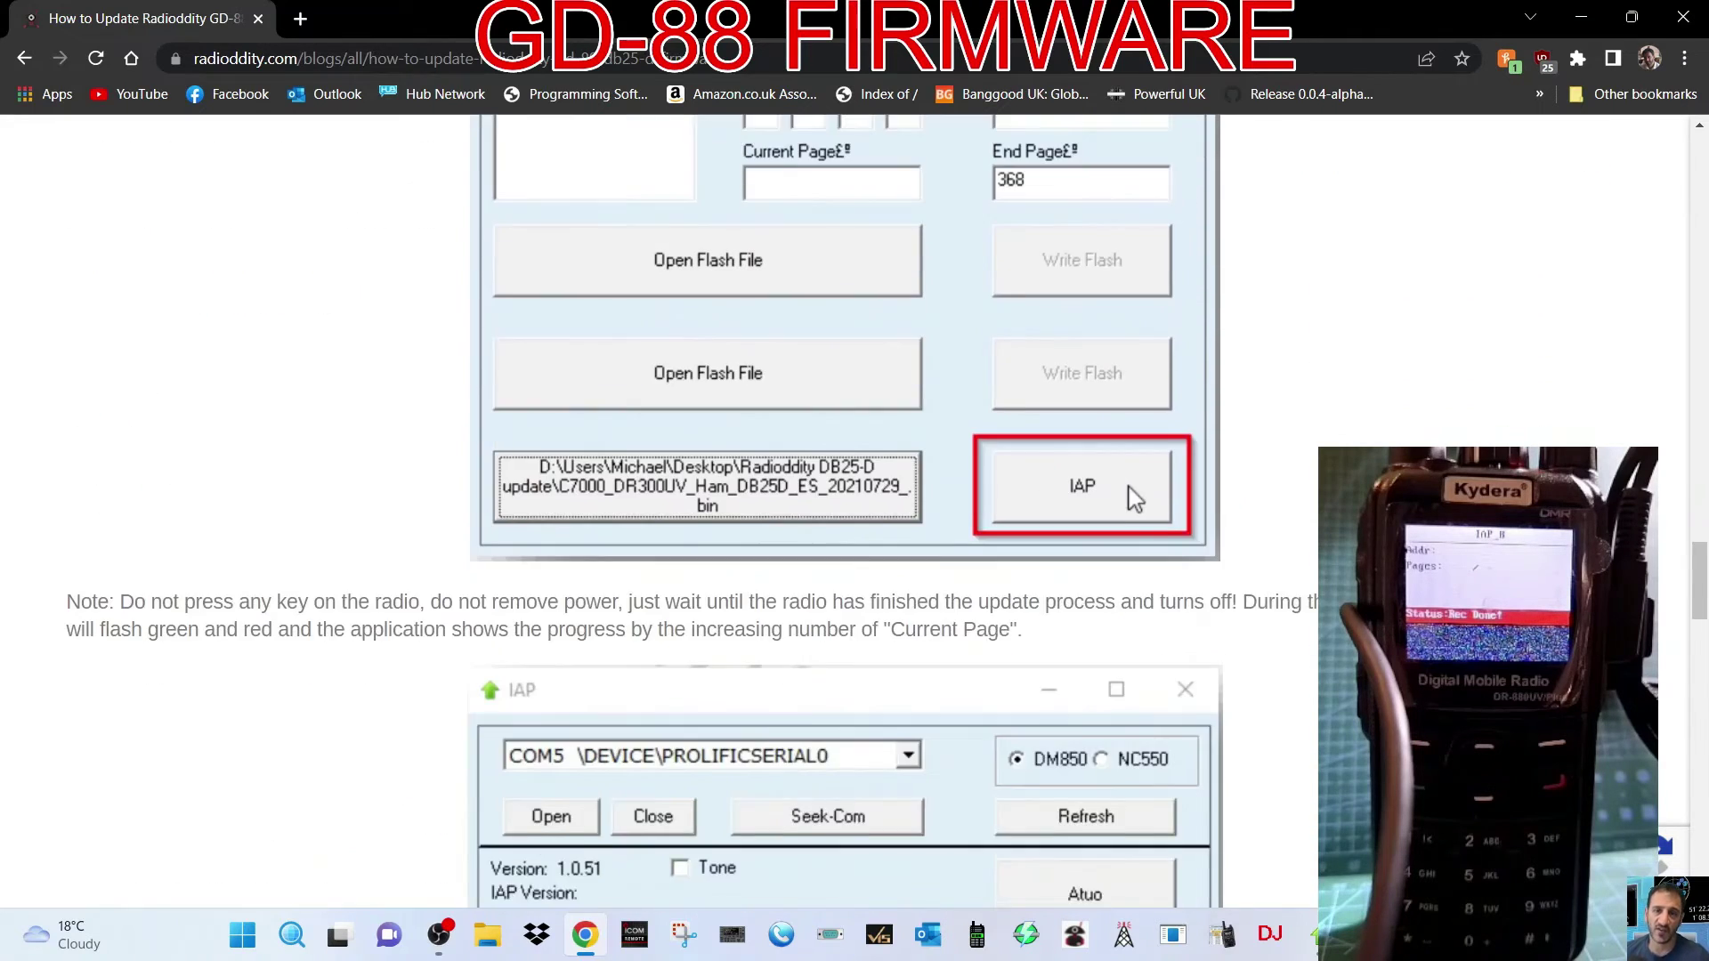
scroll(1135, 499, "down", 6)
scroll(659, 898, "down", 5)
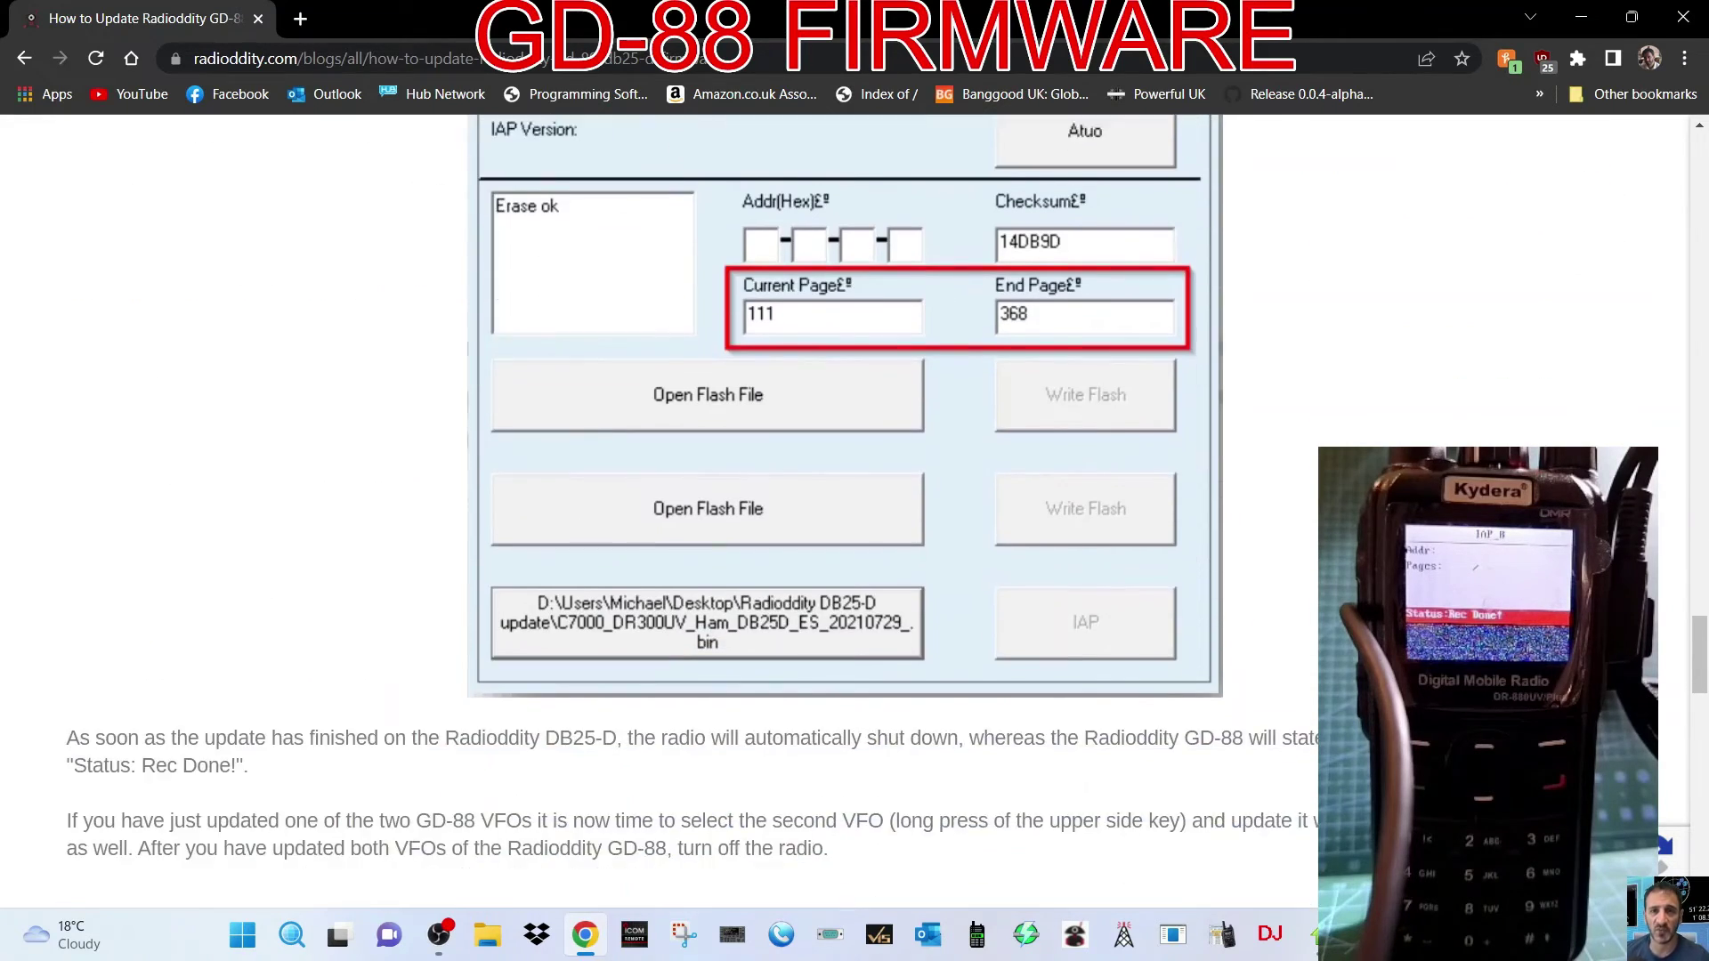
scroll(661, 898, "down", 1)
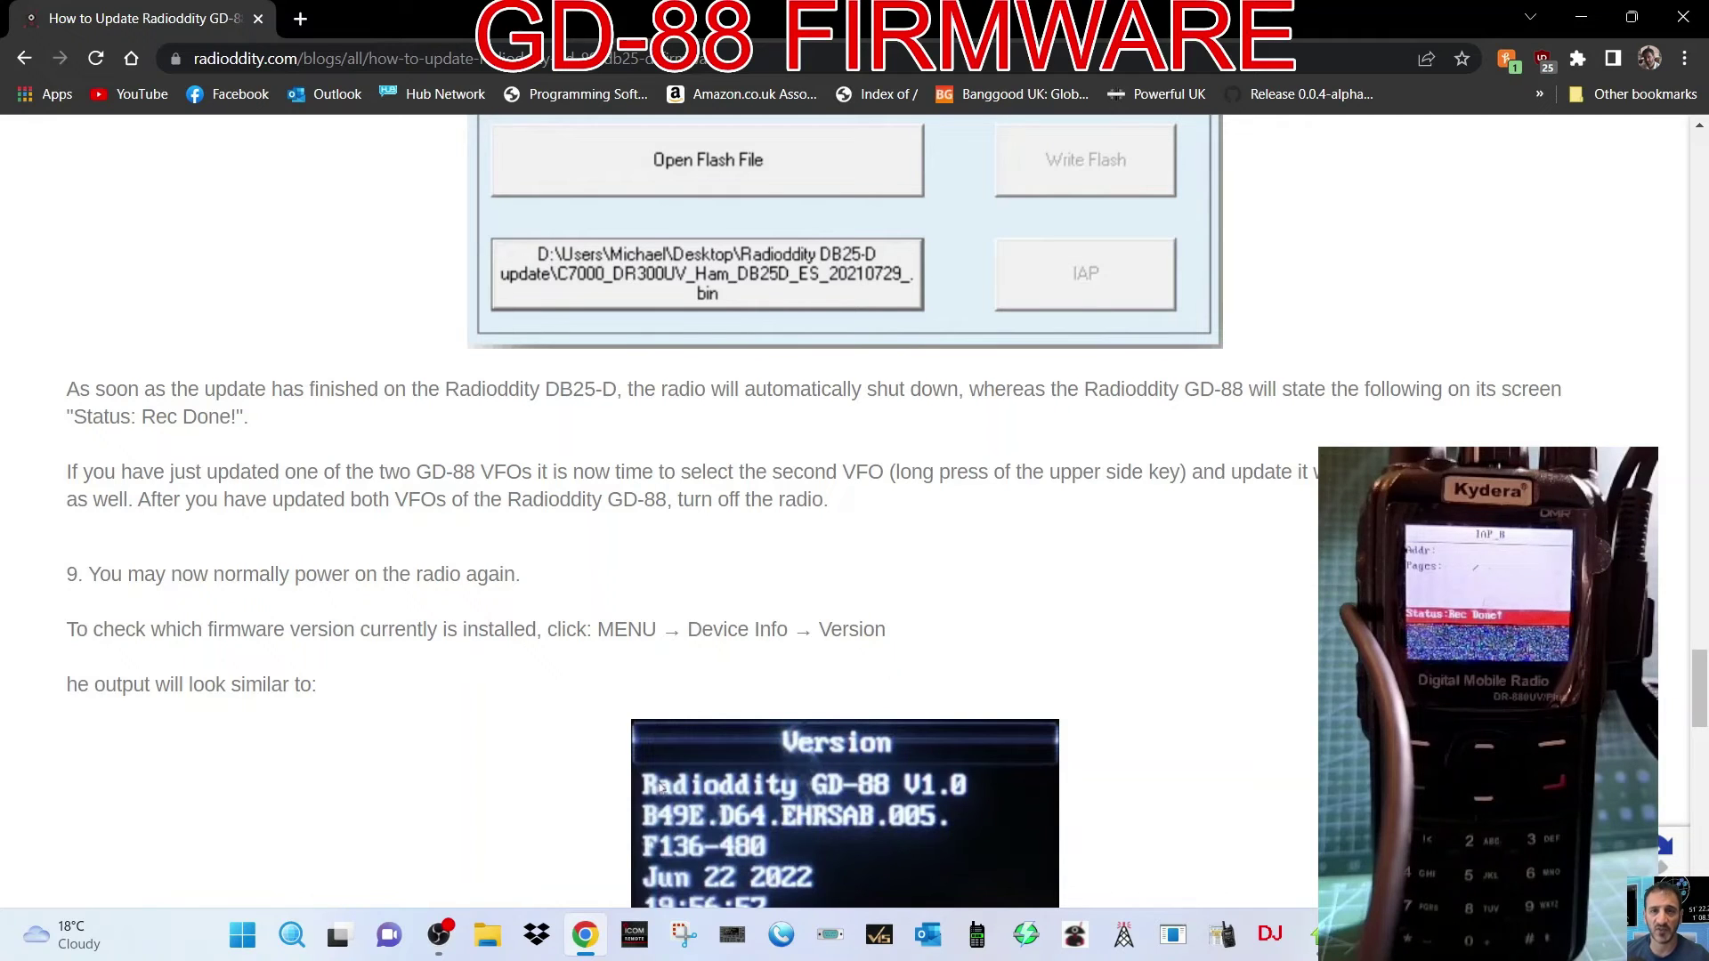
scroll(661, 898, "up", 1)
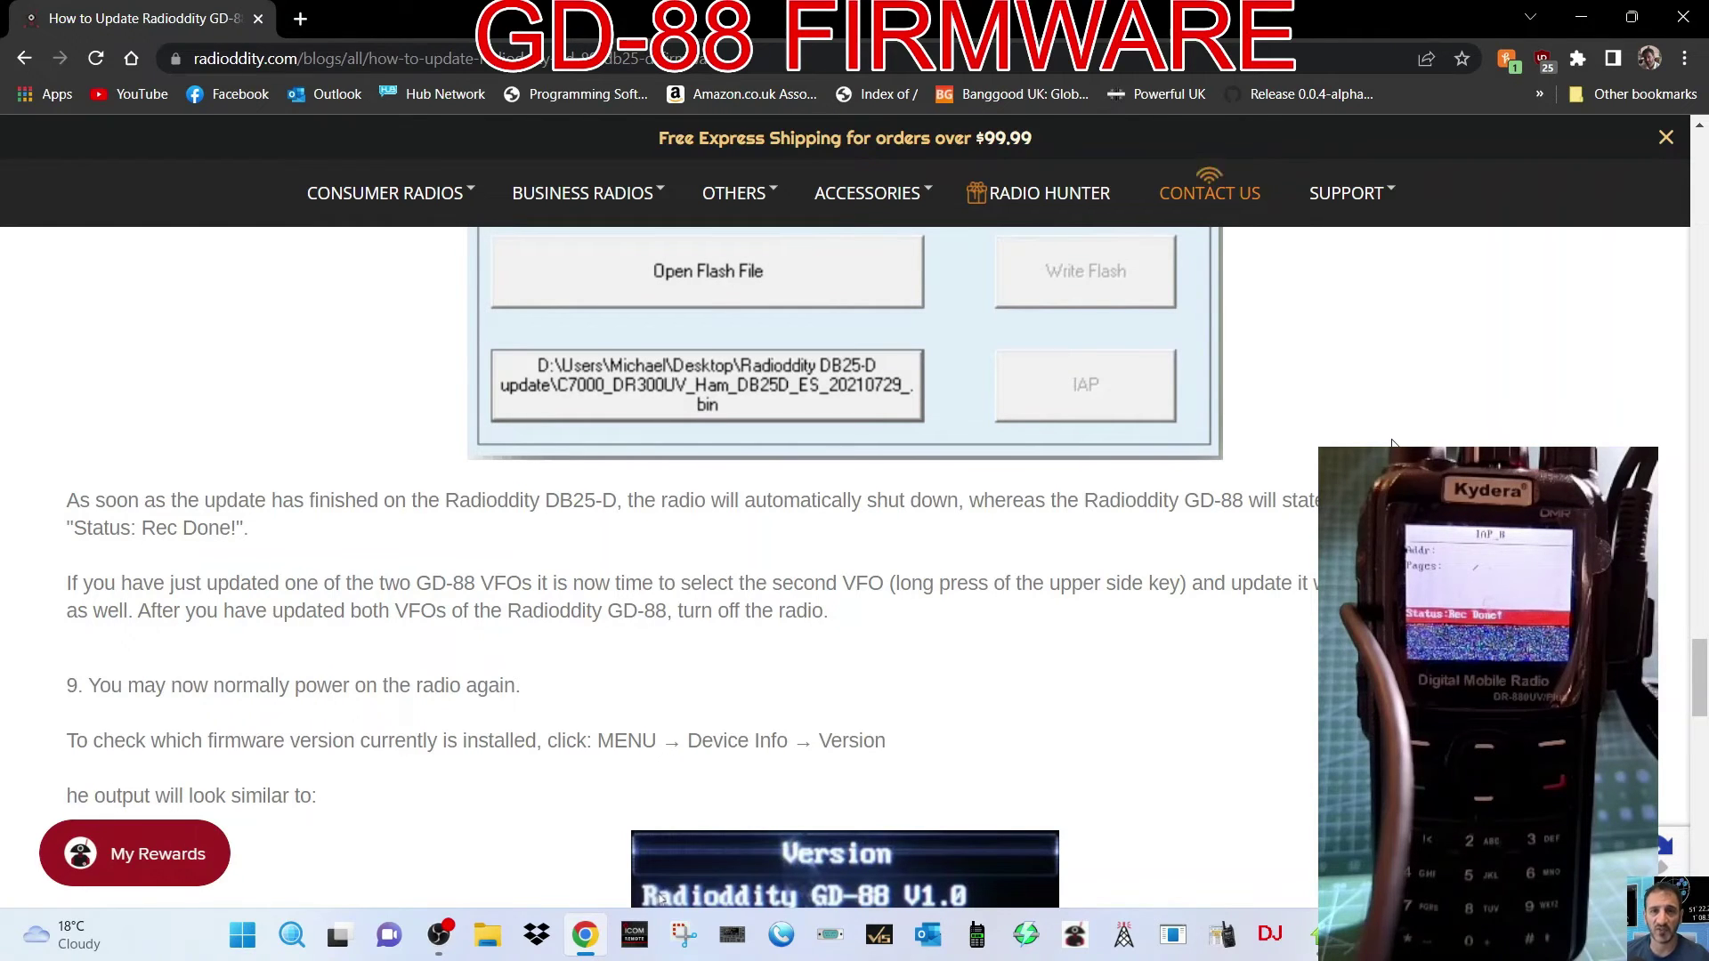
scroll(1392, 445, "down", 10)
scroll(1393, 442, "up", 6)
Step: Restore the IAP flashing window, shorten it from the top edge, and park it at the lower left
left_click(1314, 934)
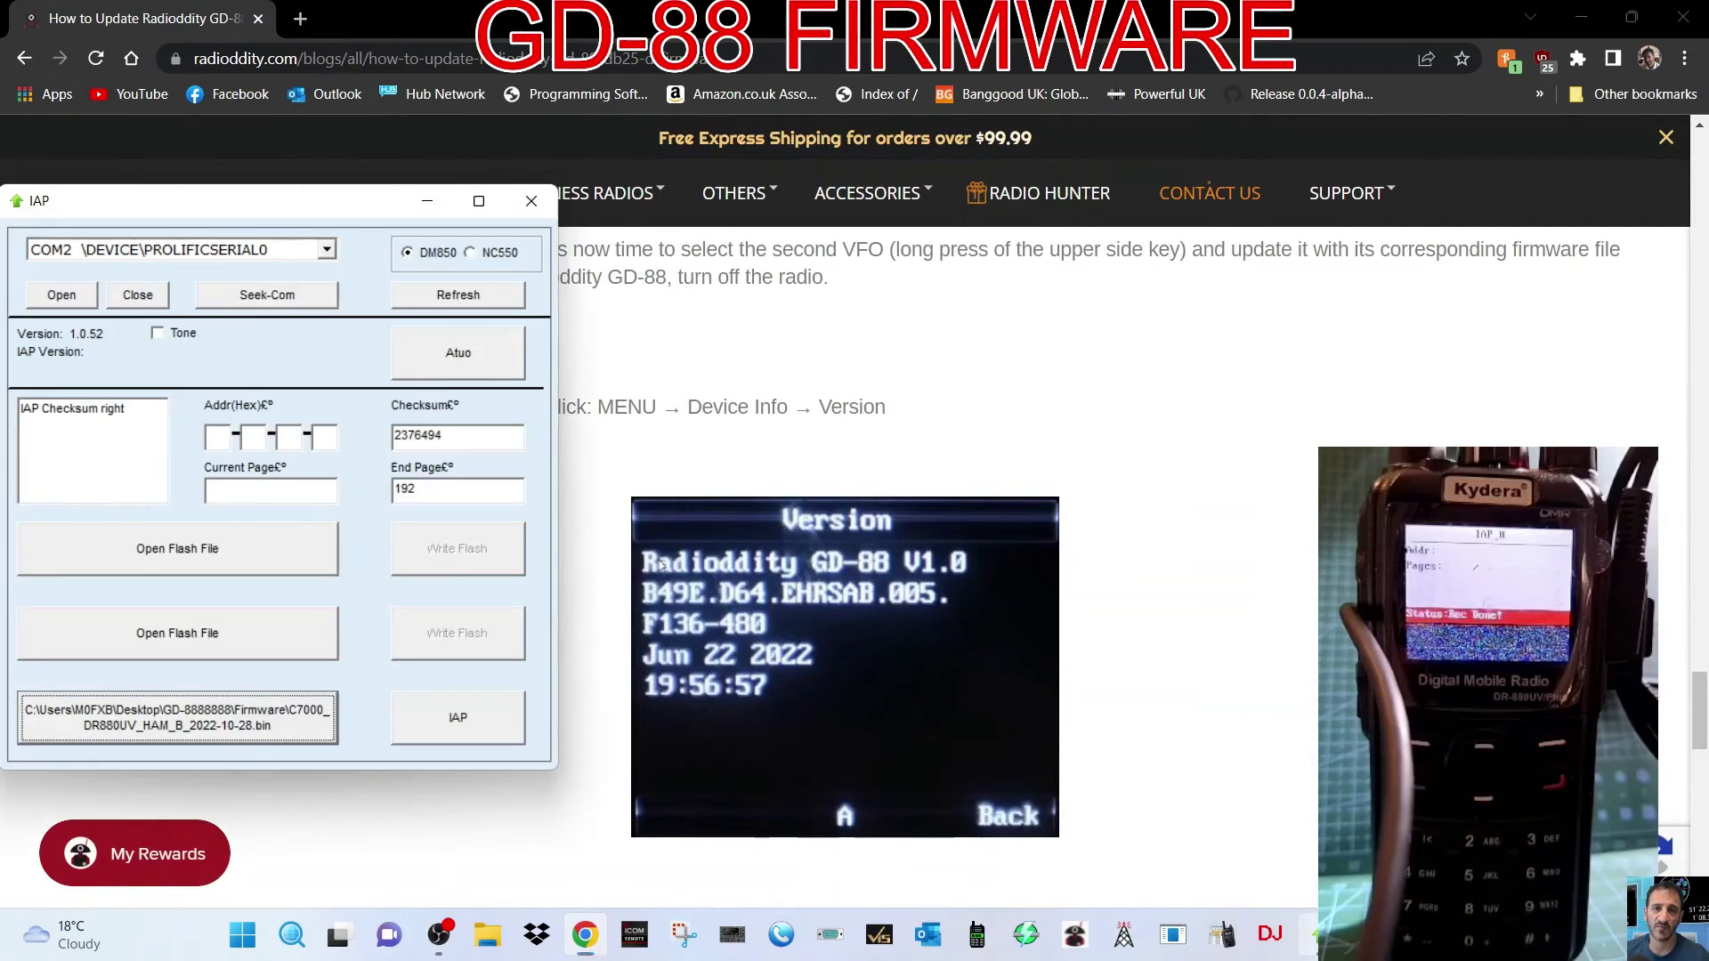
left_click_drag(260, 205, 452, 170)
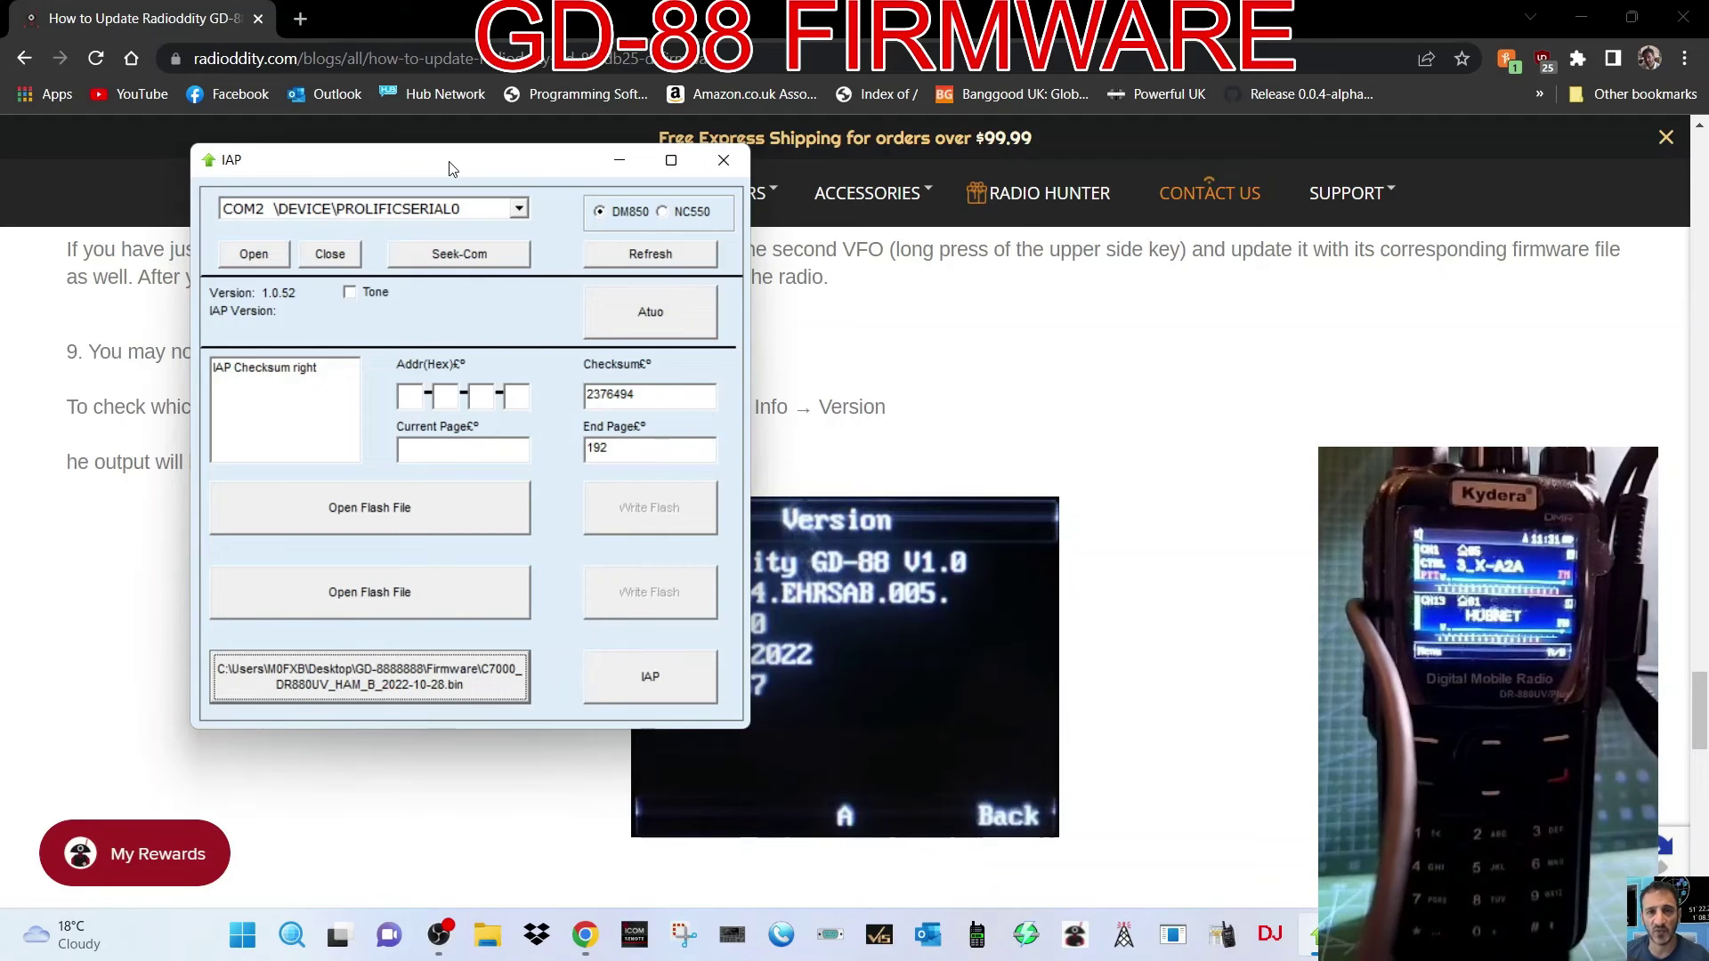
left_click_drag(504, 171, 354, 200)
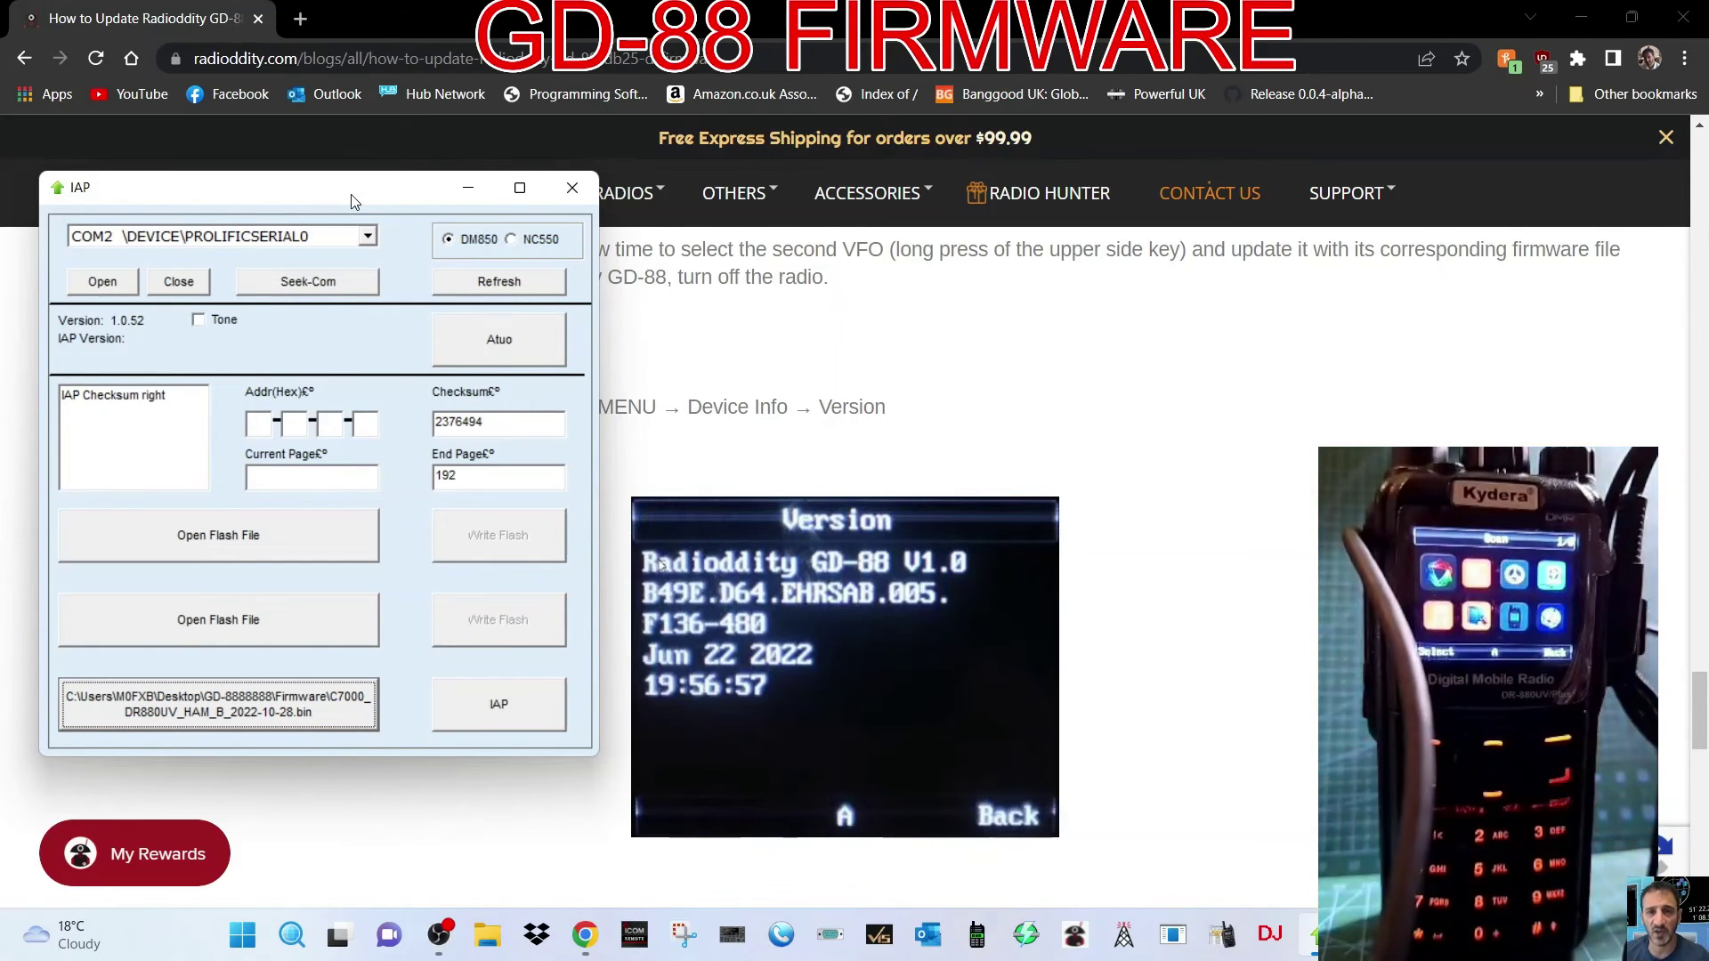
left_click_drag(329, 173, 270, 520)
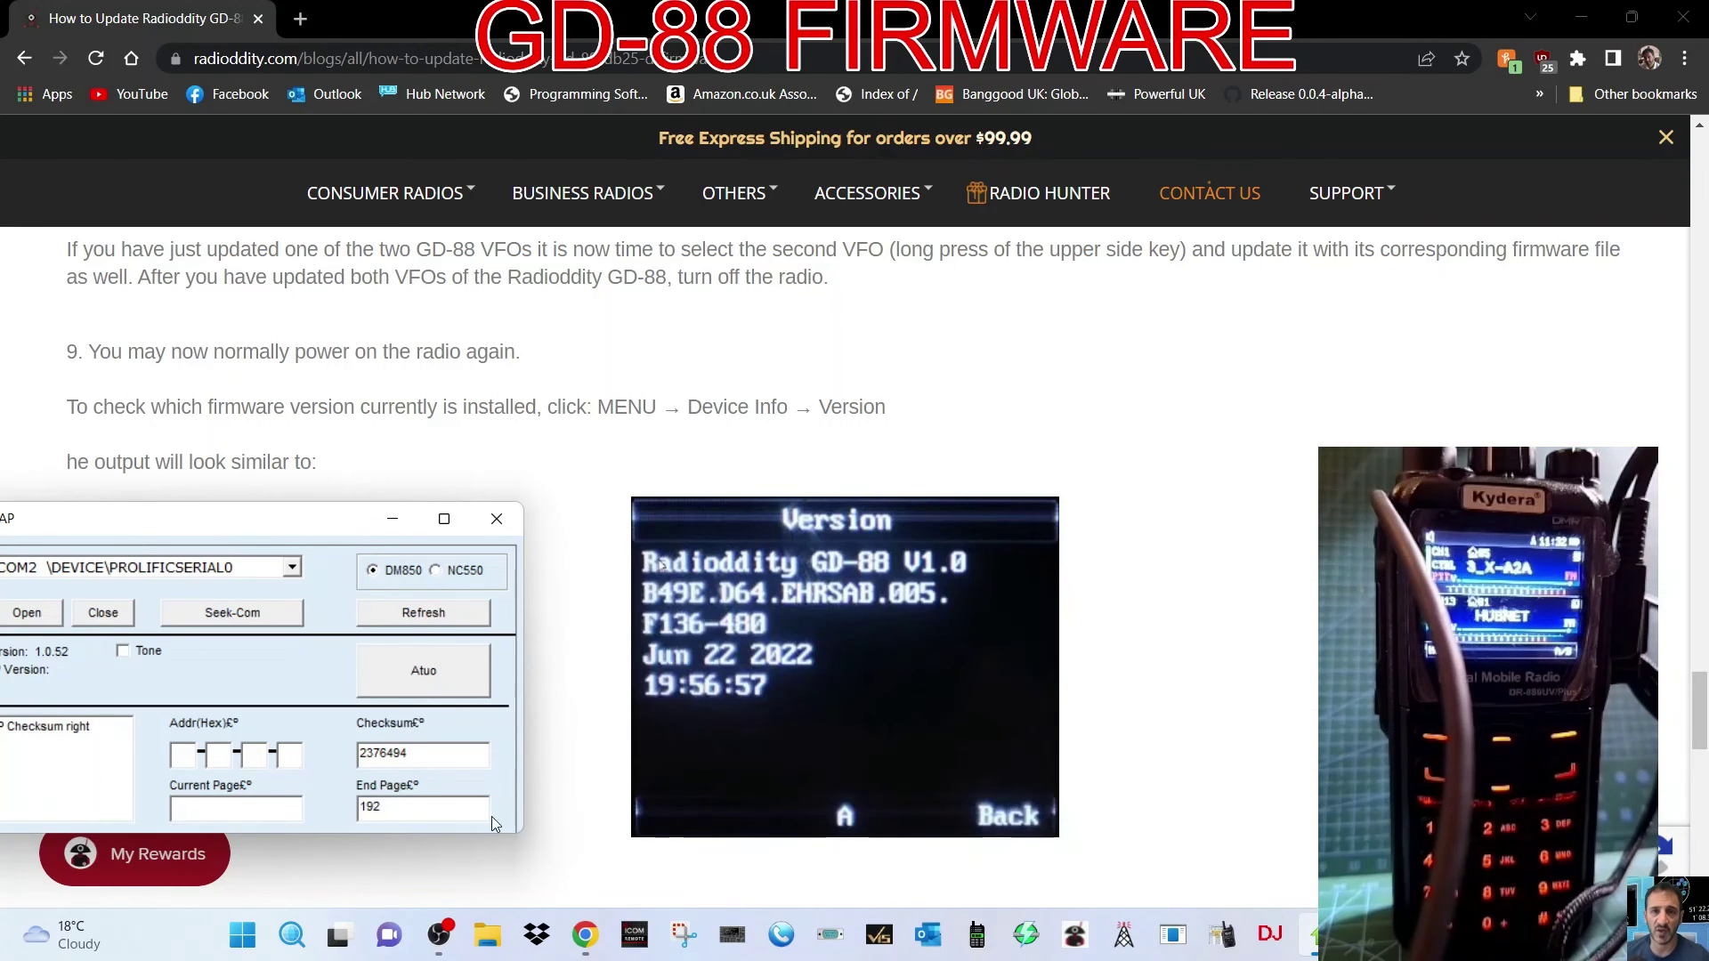
Step: In OBS, shift Image 25 right and enlarge the DroidCam OBS 3 source into a large central picture
left_click(443, 936)
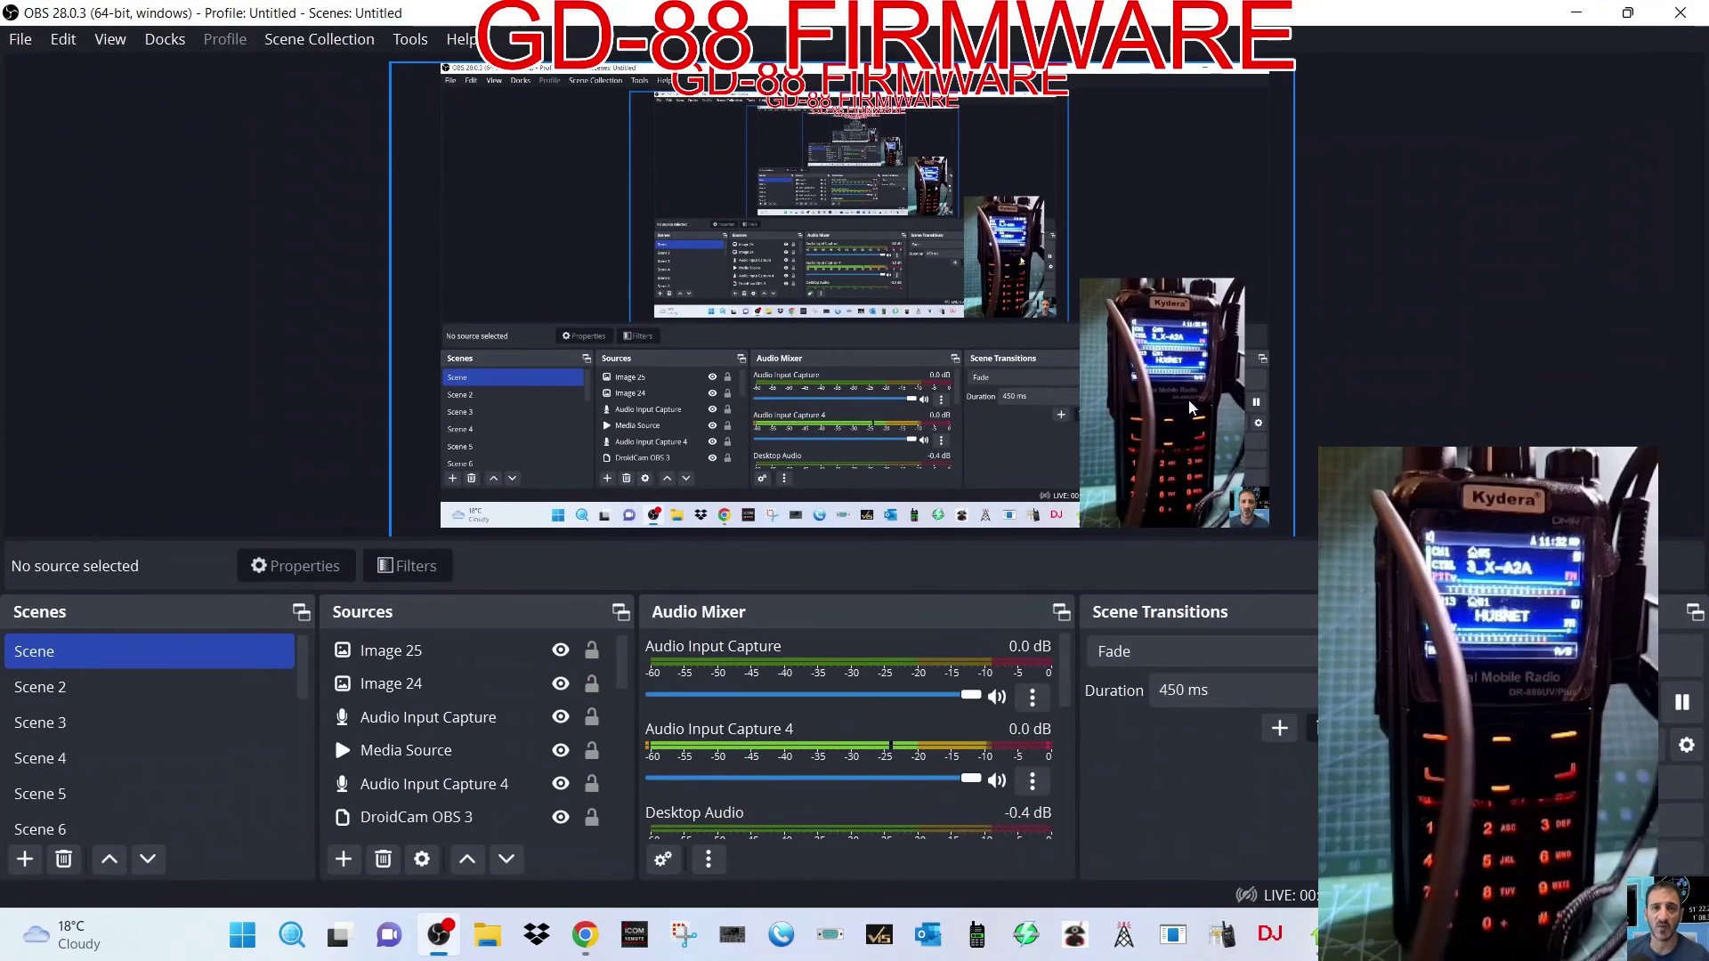
left_click_drag(965, 306, 1290, 408)
left_click(1094, 409)
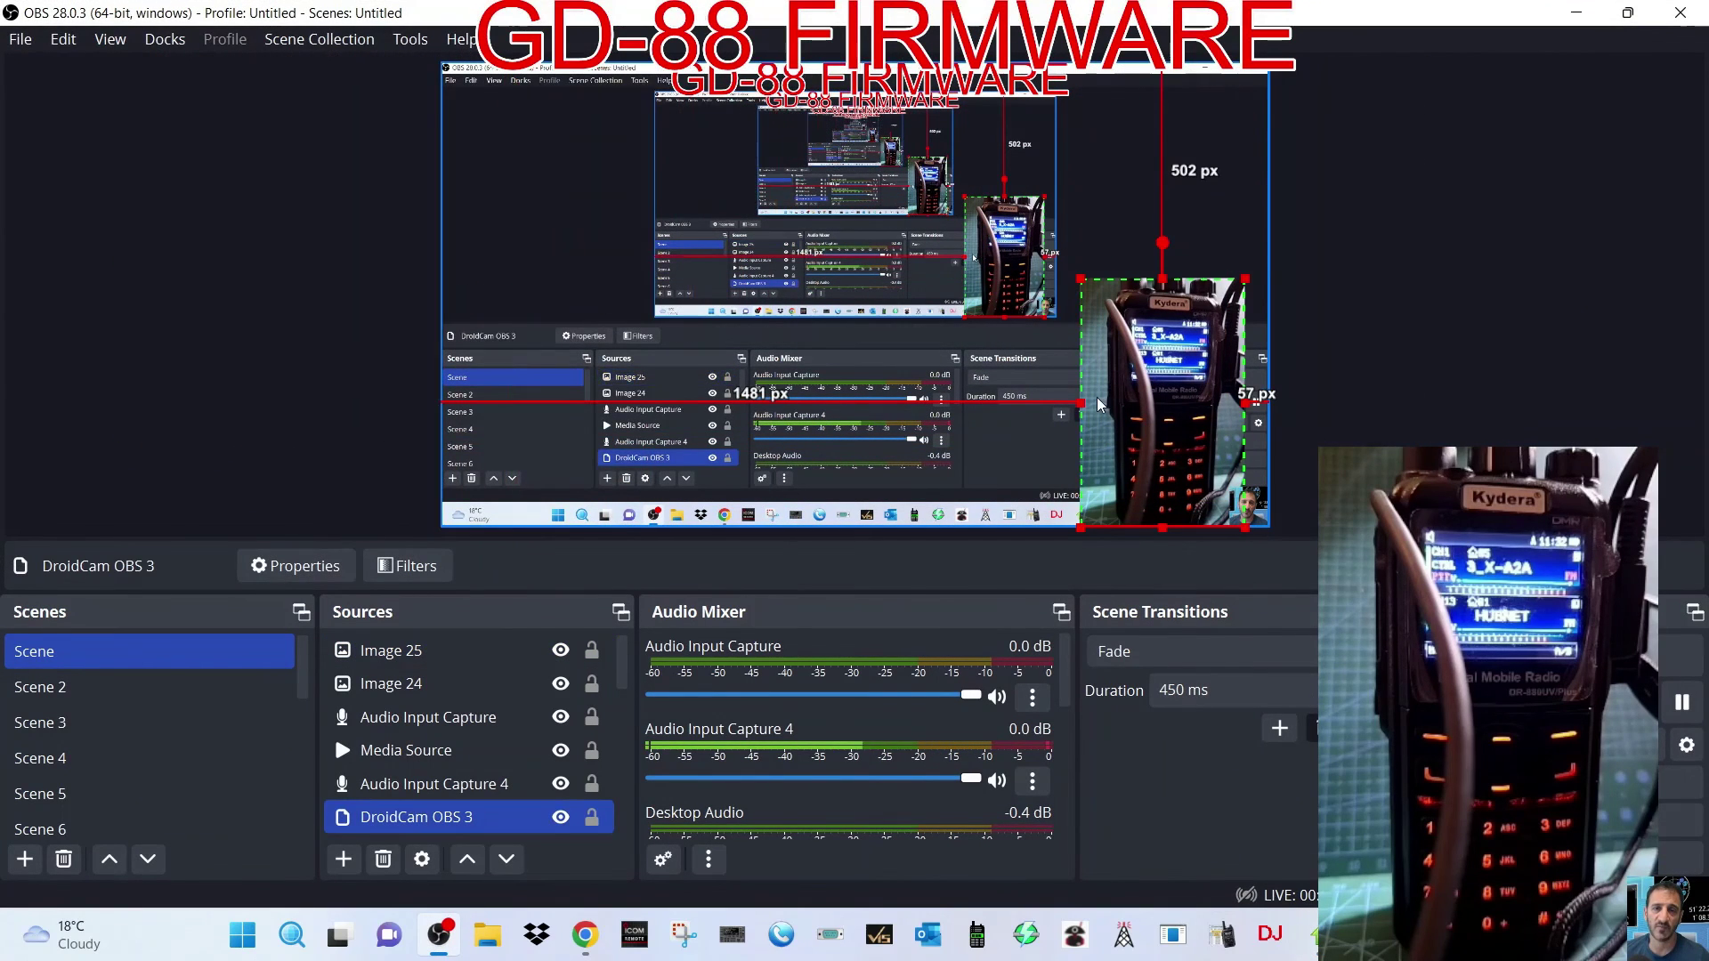
left_click_drag(1094, 410, 673, 396)
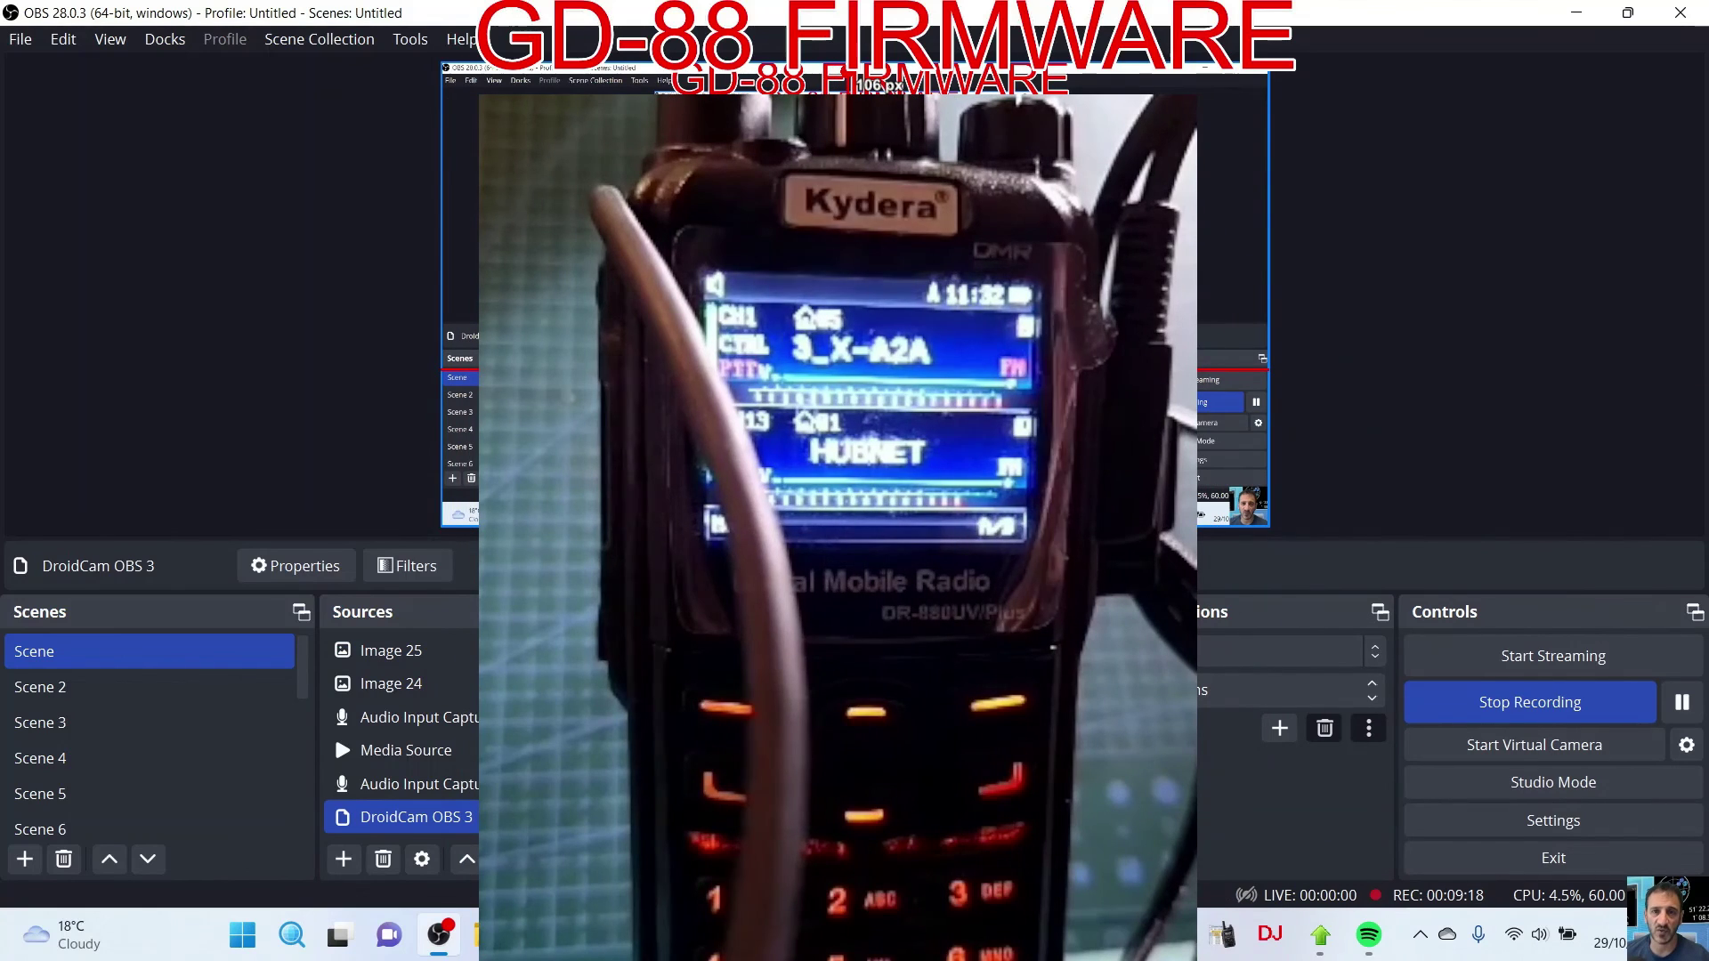